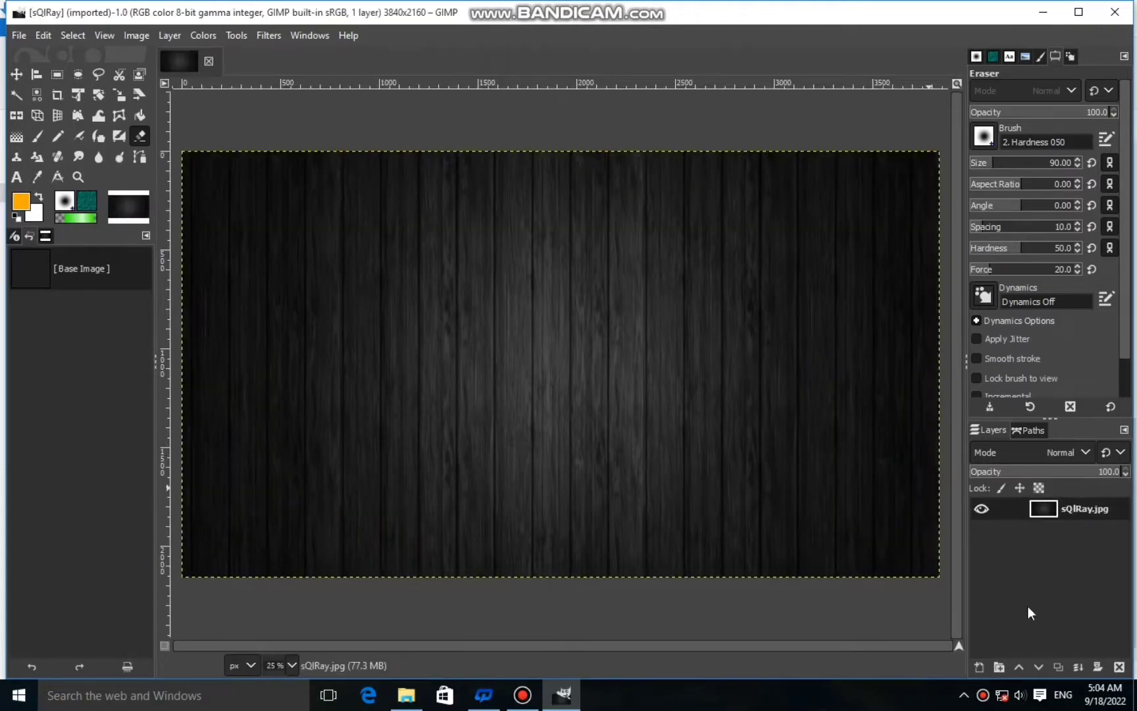
# Add a new transparent layer named "layre" above the wood background.
pyautogui.click(979, 667)
pyautogui.write('layre')
pyautogui.press('Return')
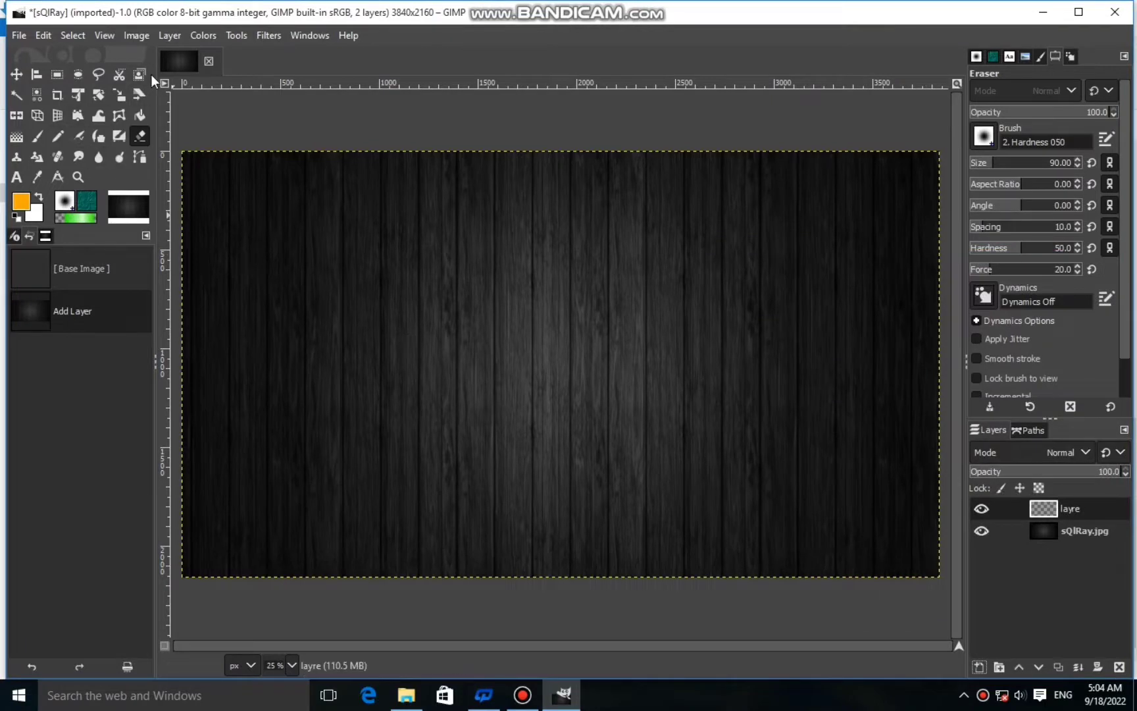
# Add a horizontal guide by percent at the 50% position of the image.
pyautogui.click(174, 35)
pyautogui.moveTo(145, 36)
pyautogui.moveTo(314, 453)
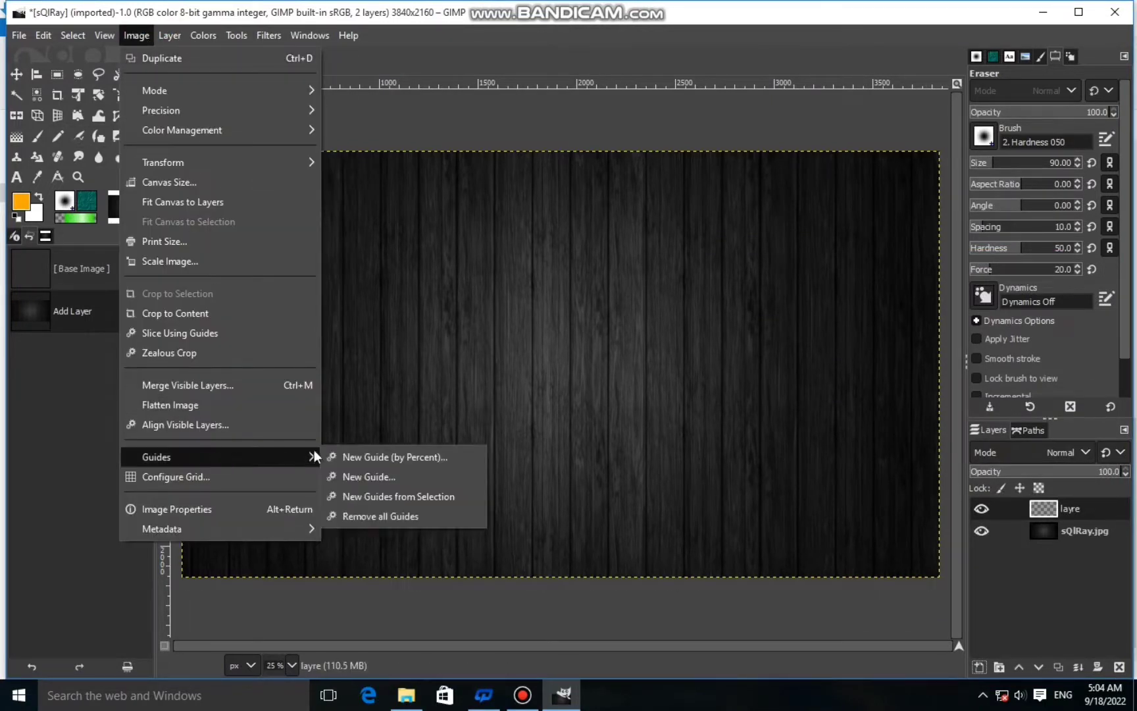
pyautogui.click(369, 454)
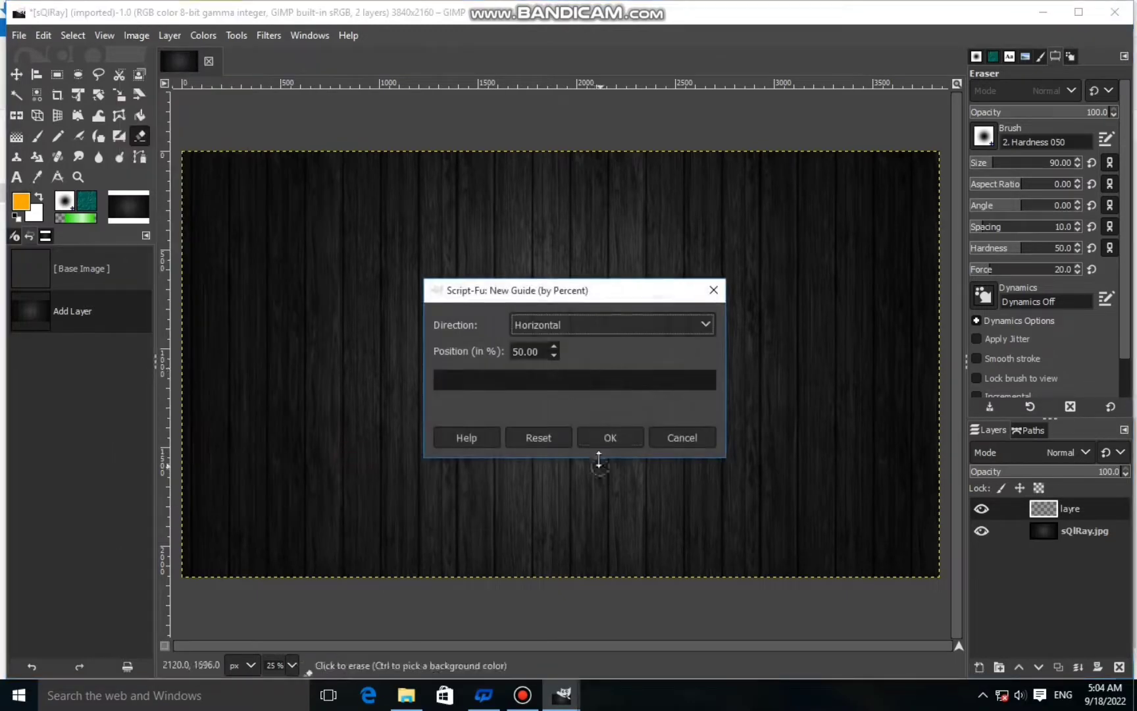
pyautogui.click(607, 437)
# Add a vertical guide by percent at the 50% position of the image.
pyautogui.click(151, 33)
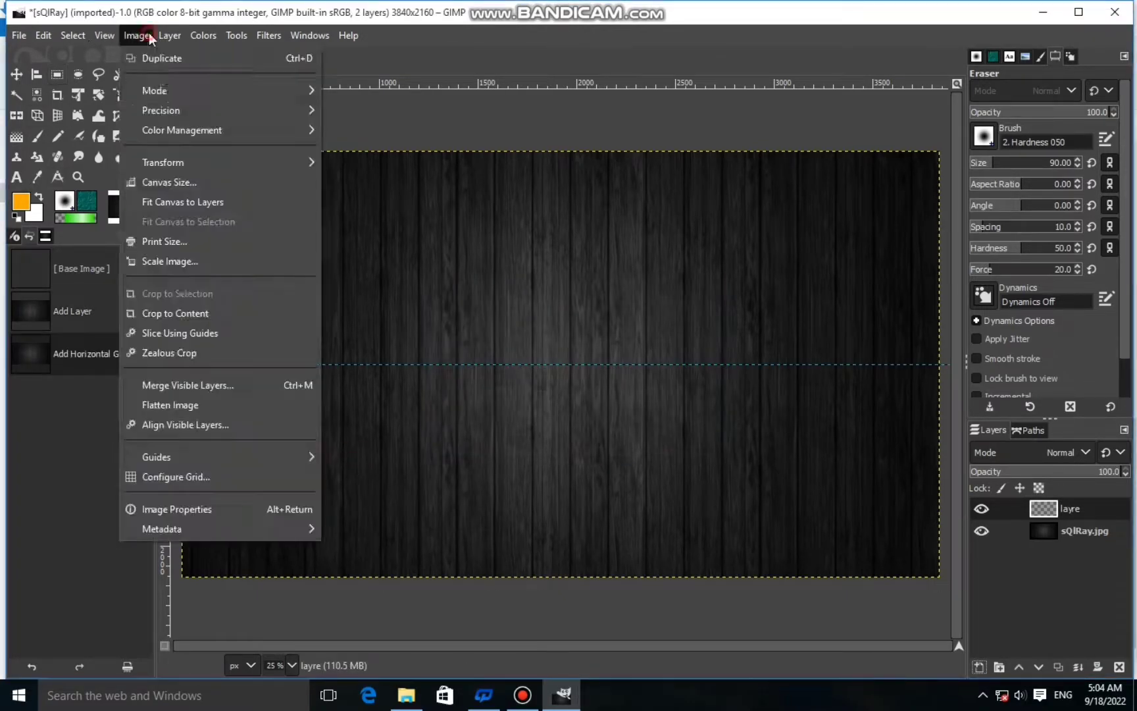
pyautogui.moveTo(197, 457)
pyautogui.click(462, 465)
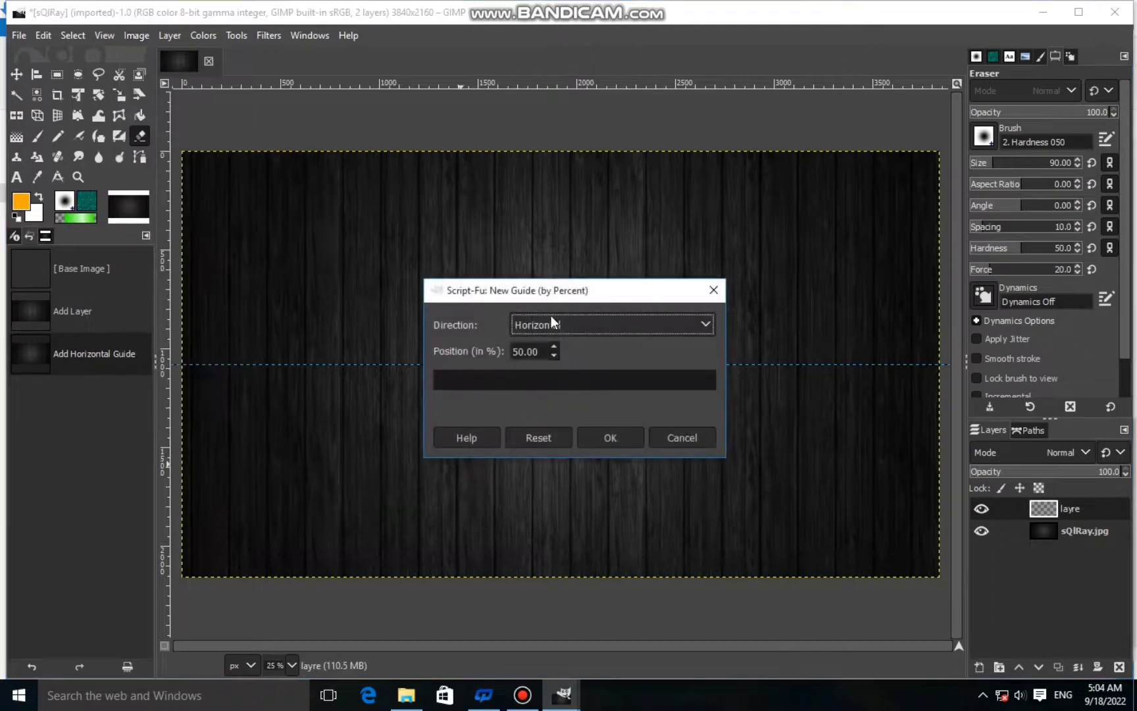
pyautogui.click(551, 323)
pyautogui.click(546, 368)
pyautogui.click(613, 438)
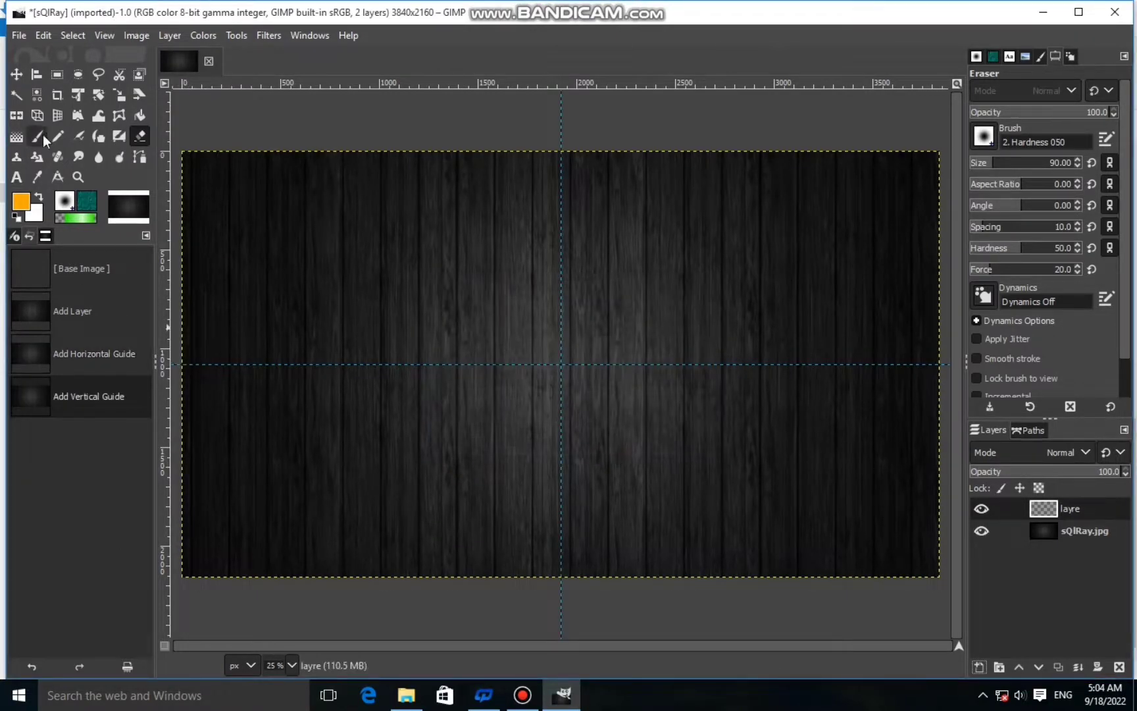
# Make a narrow rectangular selection of about 70 × 1212 px centred on the vertical guide, starting at about 1884, 516.
pyautogui.click(57, 75)
pyautogui.moveTo(548, 254); pyautogui.dragTo(576, 492)
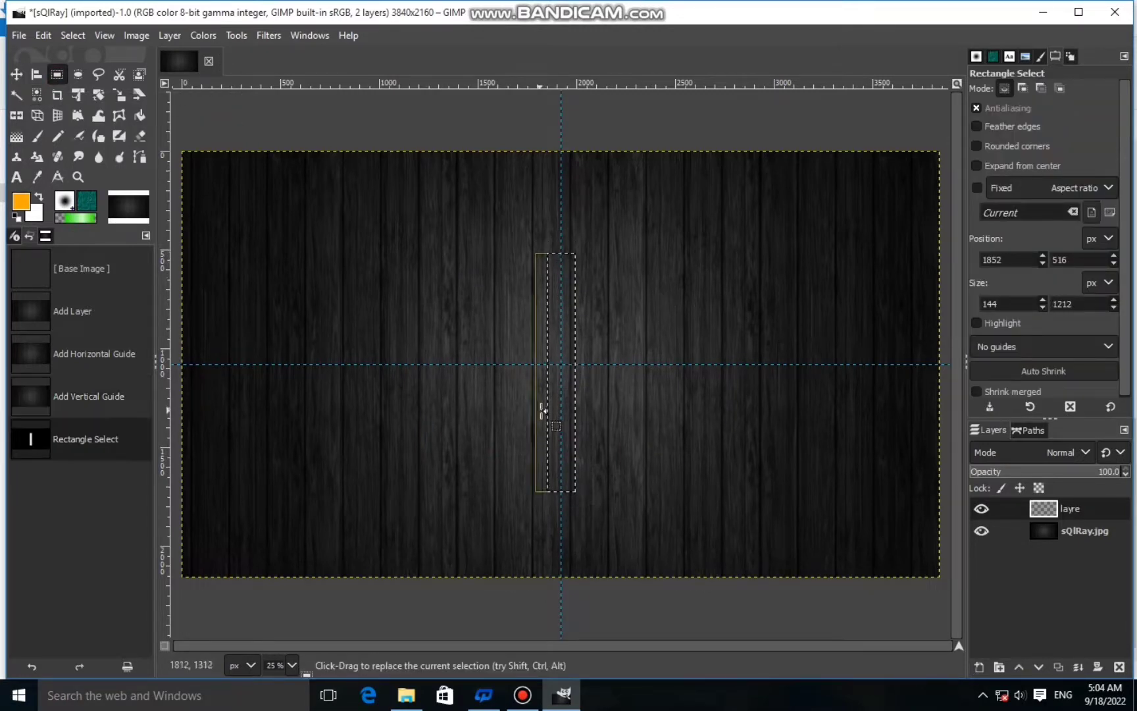
pyautogui.moveTo(542, 412)
pyautogui.mouseDown()
pyautogui.moveTo(584, 410)
pyautogui.moveTo(548, 399)
pyautogui.moveTo(589, 386)
pyautogui.moveTo(545, 391)
pyautogui.mouseUp()
pyautogui.scroll(2, 562, 400)
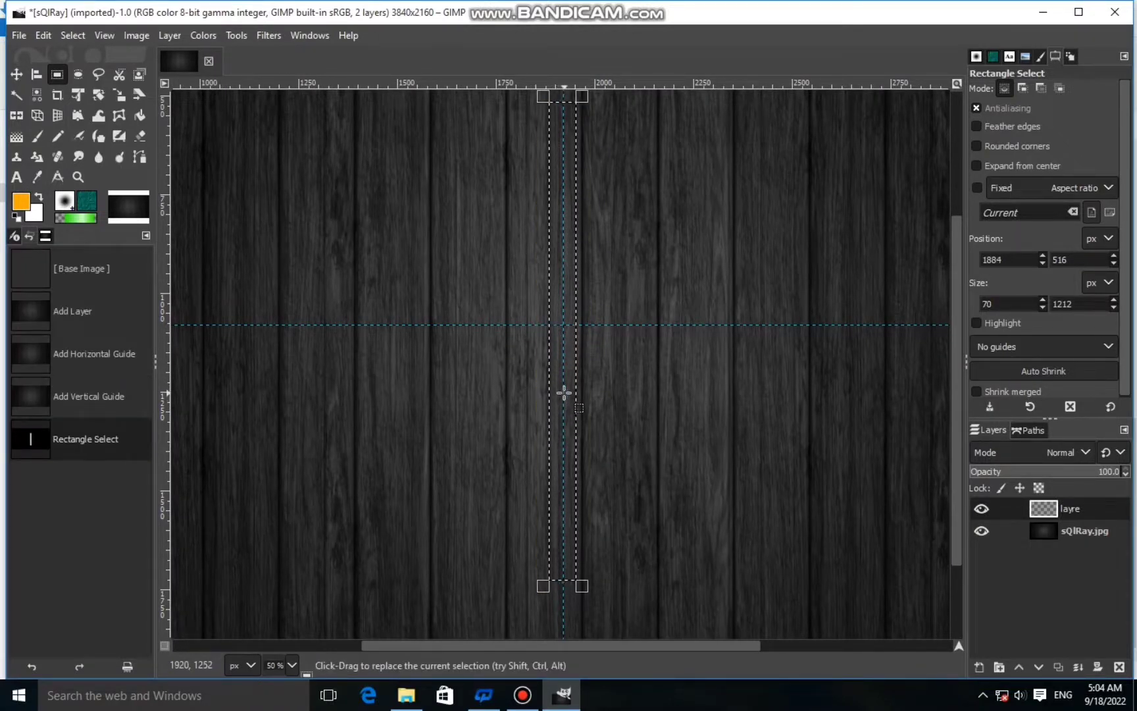
# Fill the narrow selection with the white background color and remove the selection.
pyautogui.scroll(-1, 564, 393)
pyautogui.rightClick(565, 393)
pyautogui.moveTo(592, 443)
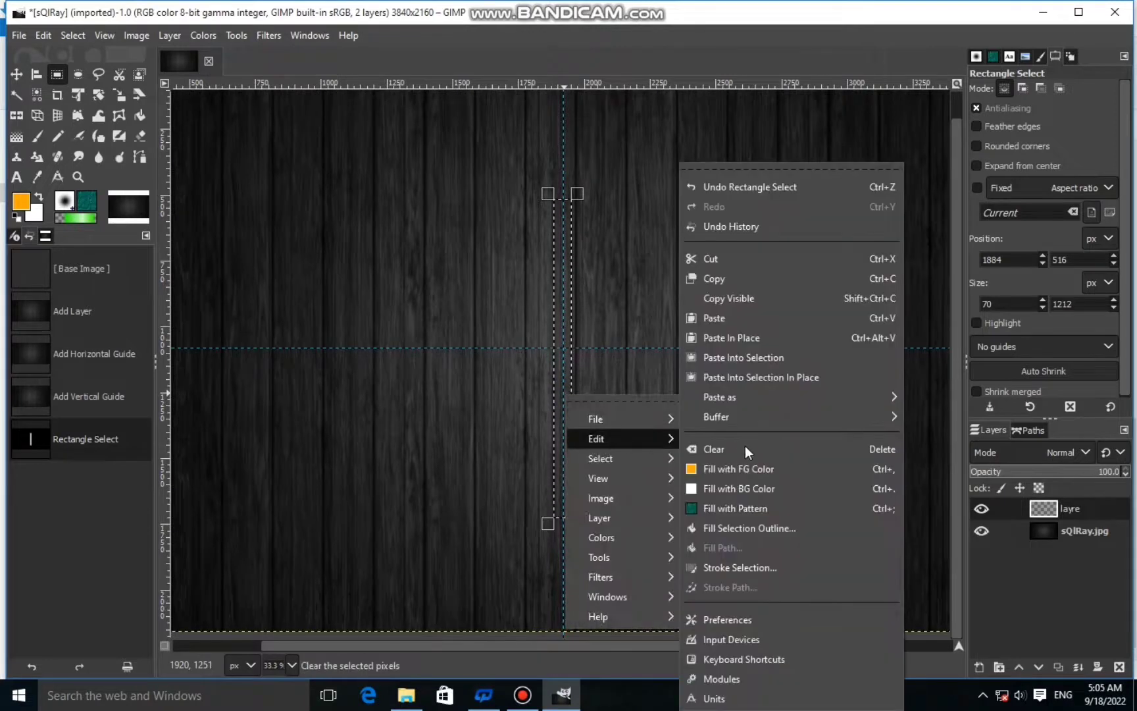
pyautogui.click(738, 493)
pyautogui.scroll(-1, 599, 385)
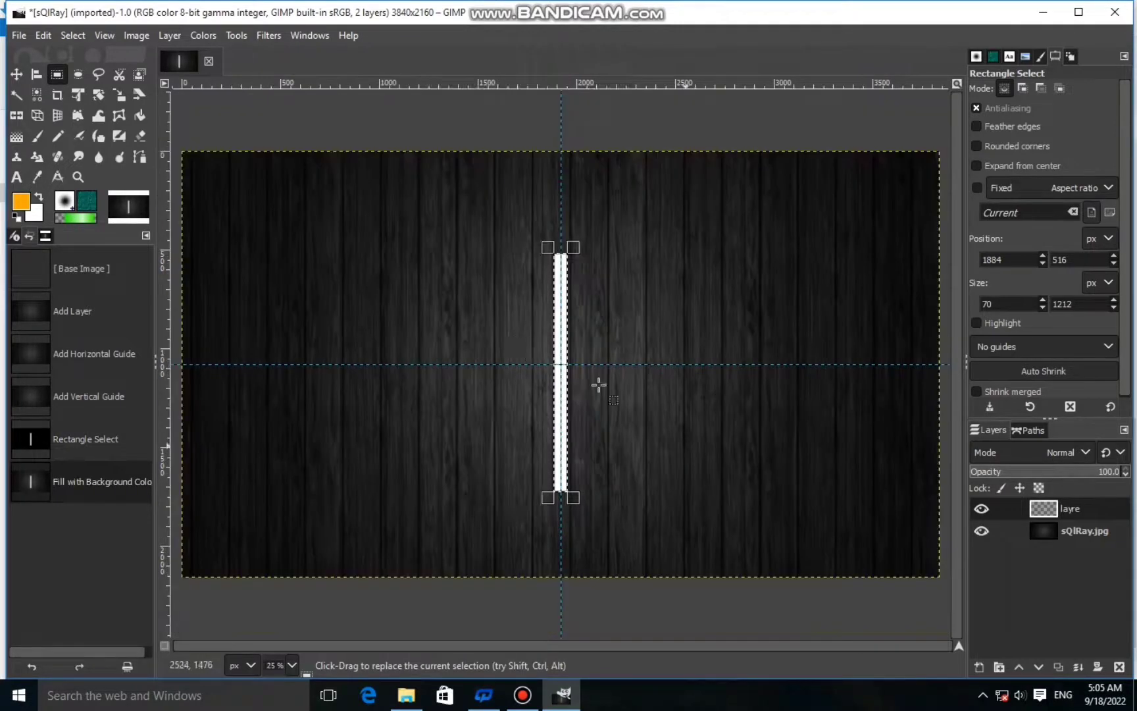
pyautogui.click(68, 36)
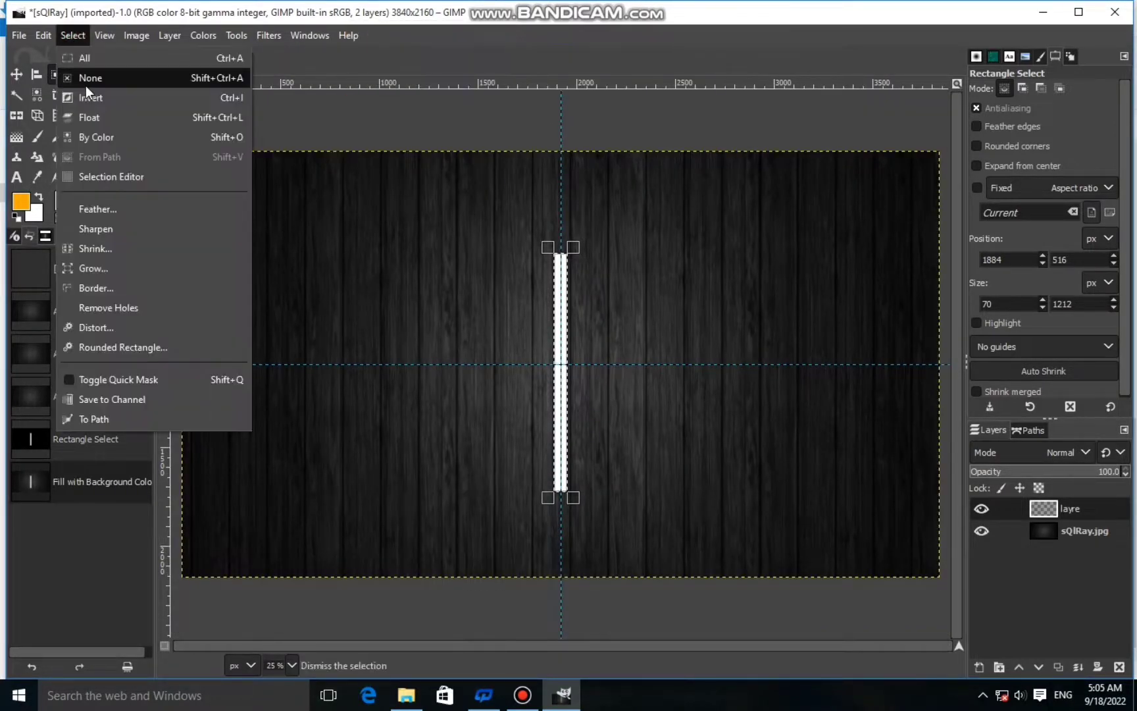
pyautogui.click(86, 81)
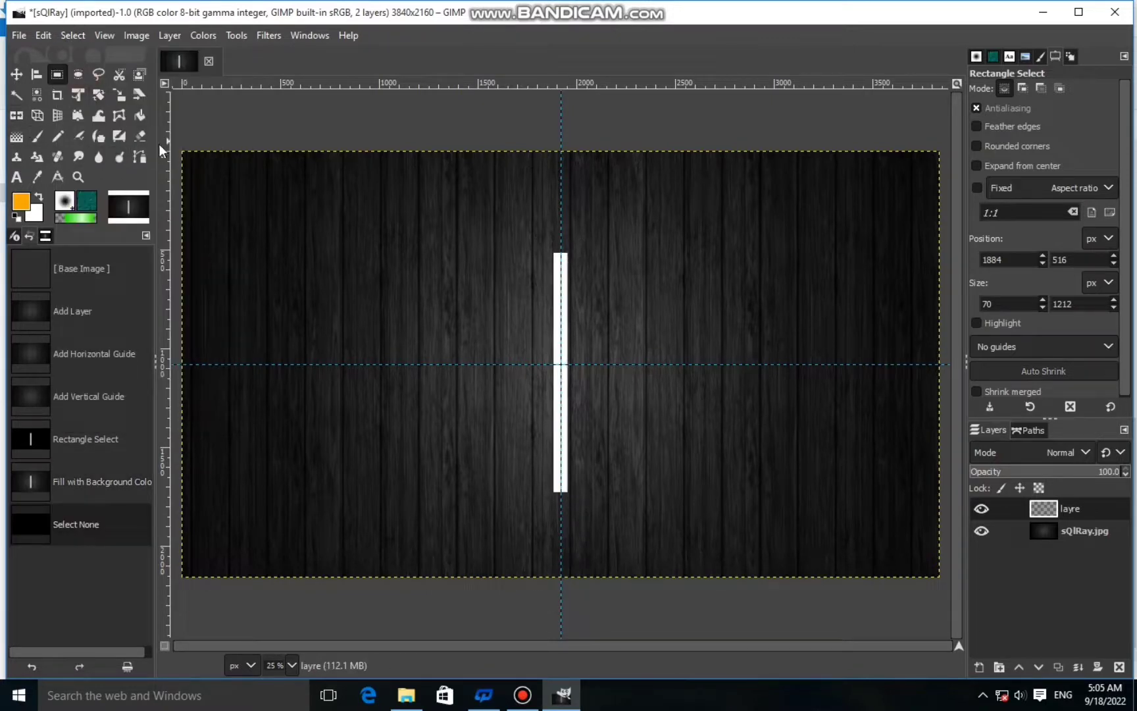
# Outline the white bar's upper corners with a free selection whose notch meets the vertical guide at the bar's top edge.
pyautogui.click(98, 75)
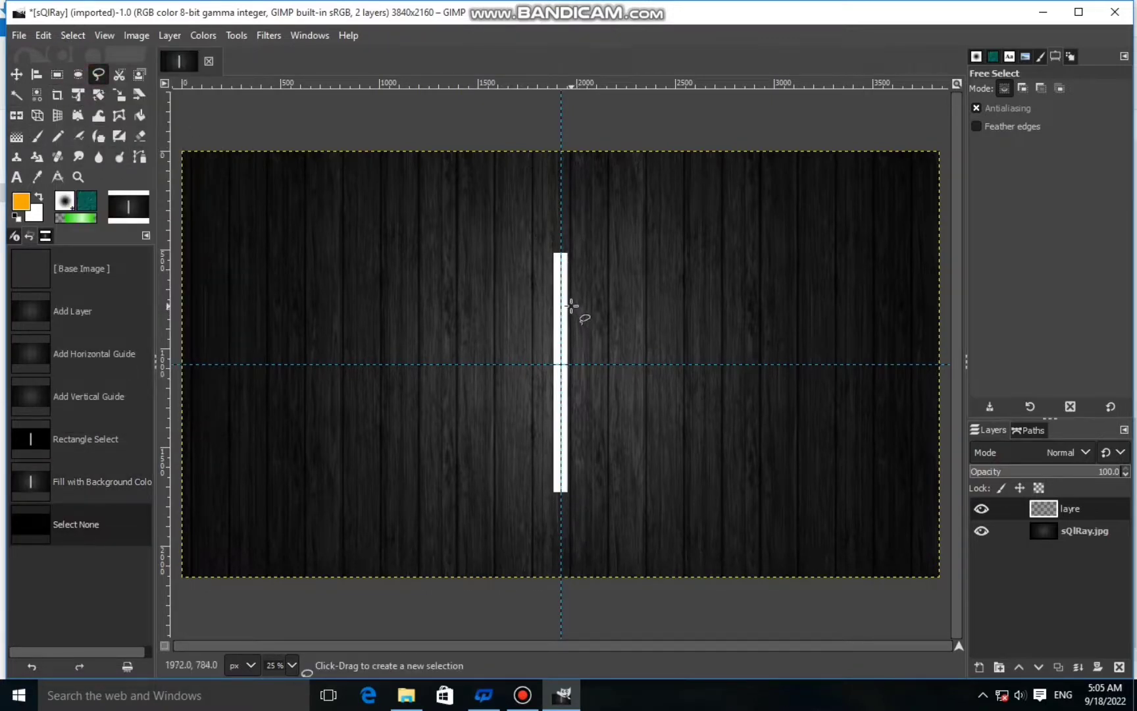
pyautogui.scroll(2, 546, 224)
pyautogui.click(549, 207)
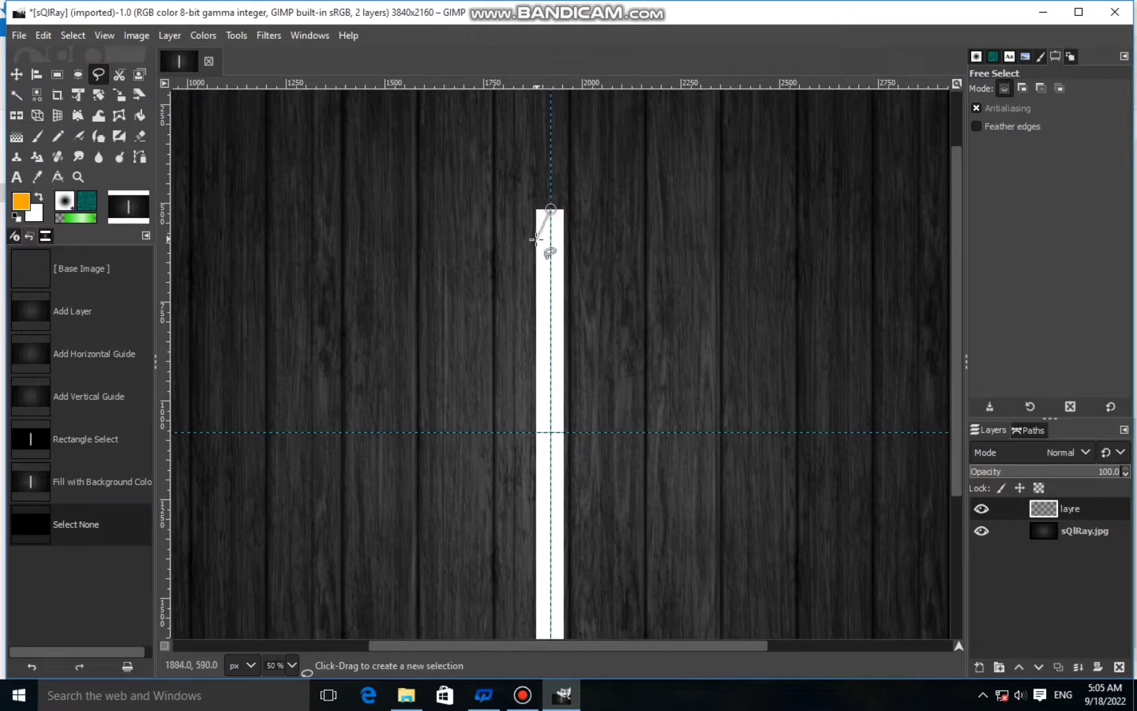
pyautogui.click(486, 170)
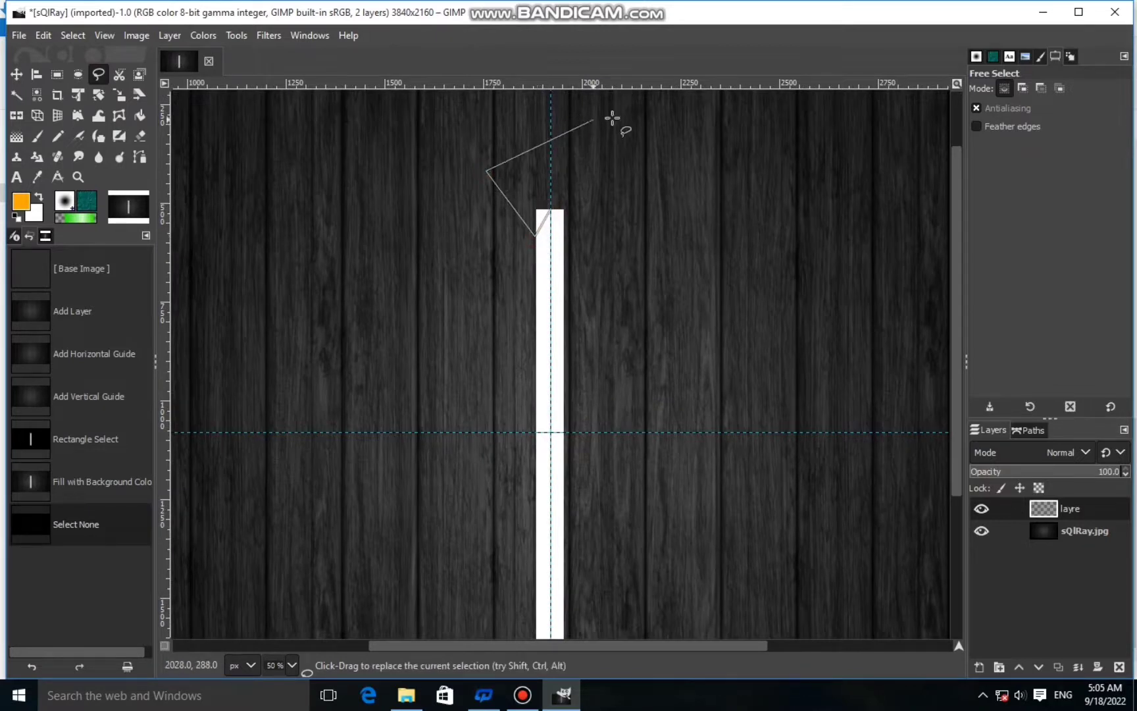
pyautogui.click(613, 119)
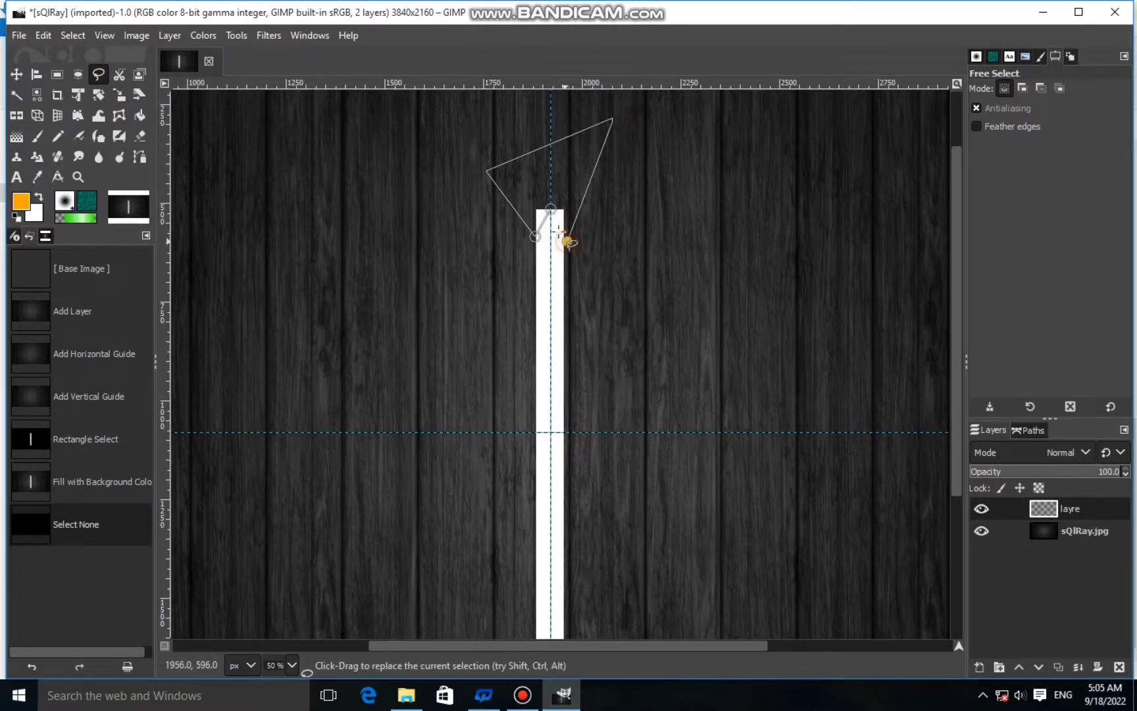
pyautogui.doubleClick(551, 208)
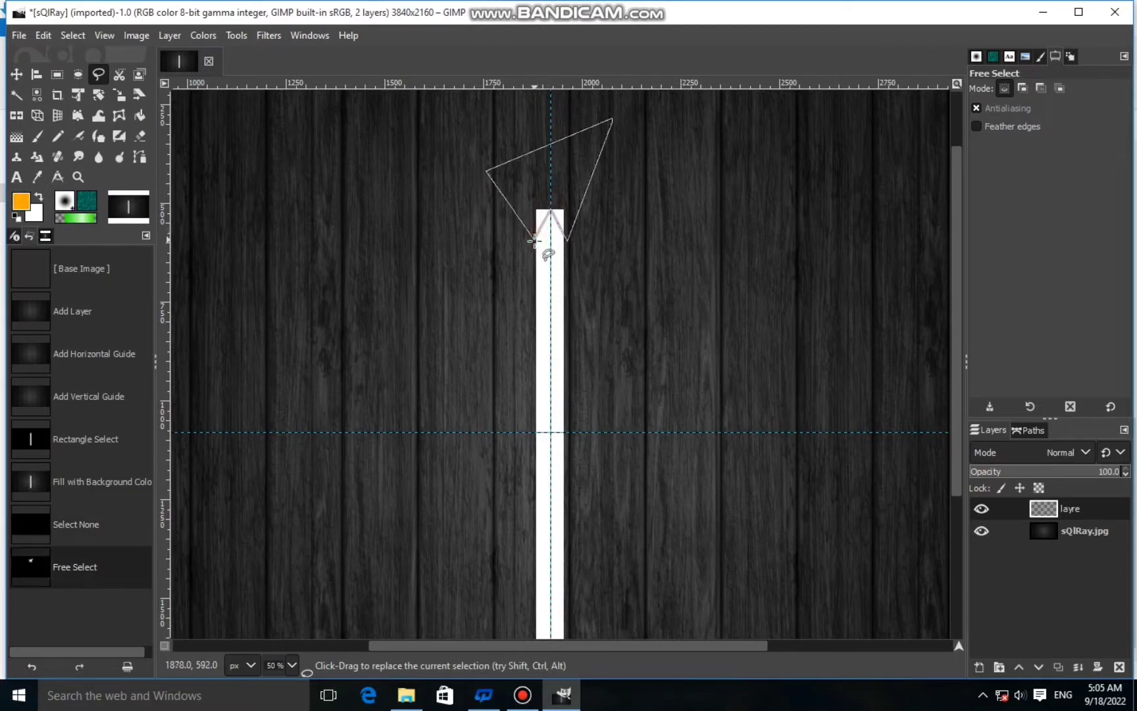
pyautogui.moveTo(535, 239); pyautogui.dragTo(548, 211)
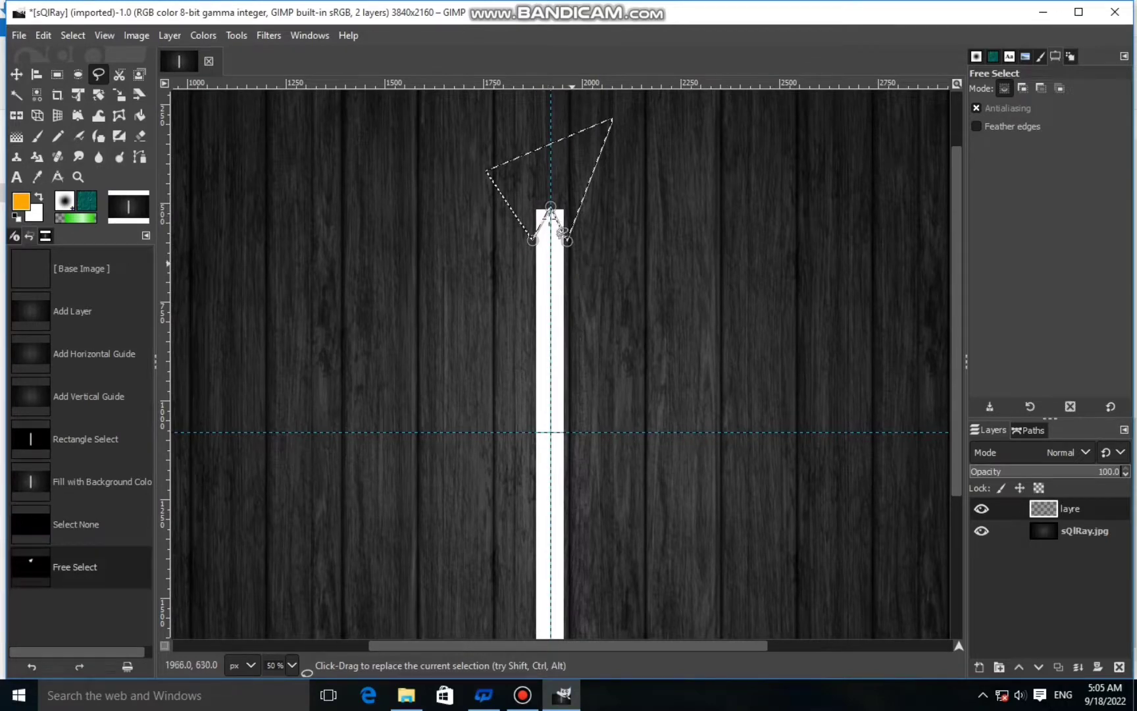
pyautogui.click(551, 210)
# Cut the selected corners off the bar's upper end to form a point, and remove the selection.
pyautogui.rightClick(559, 199)
pyautogui.moveTo(596, 245)
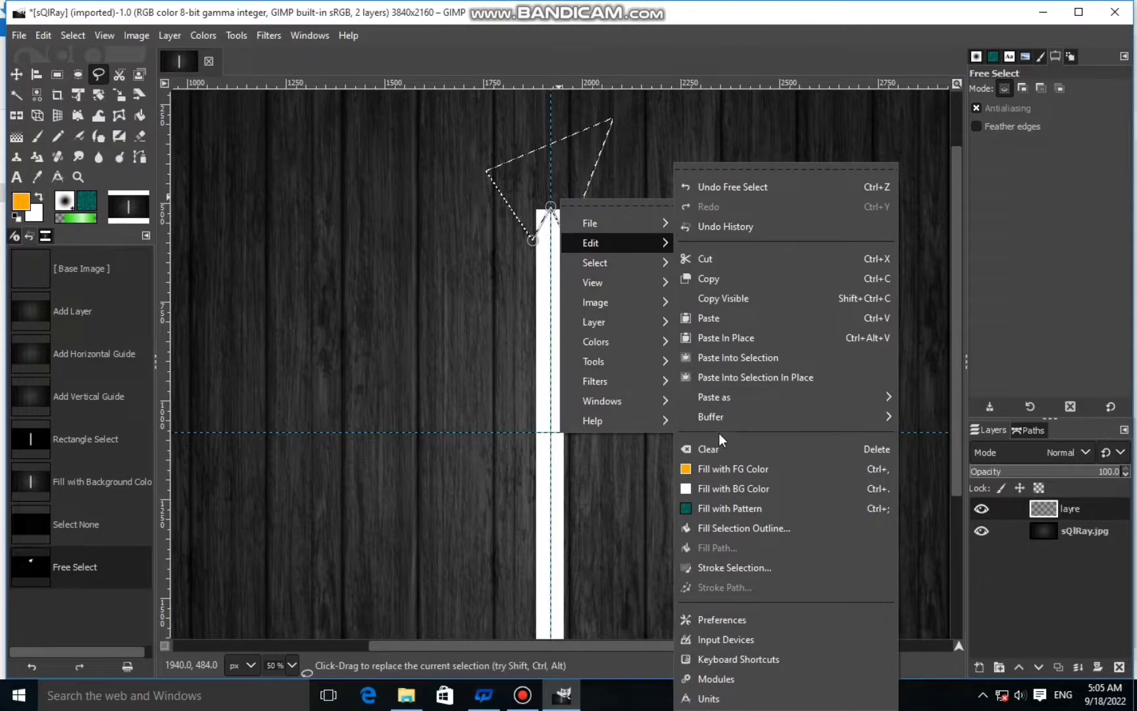
pyautogui.click(700, 260)
pyautogui.press('-')
pyautogui.press('-')
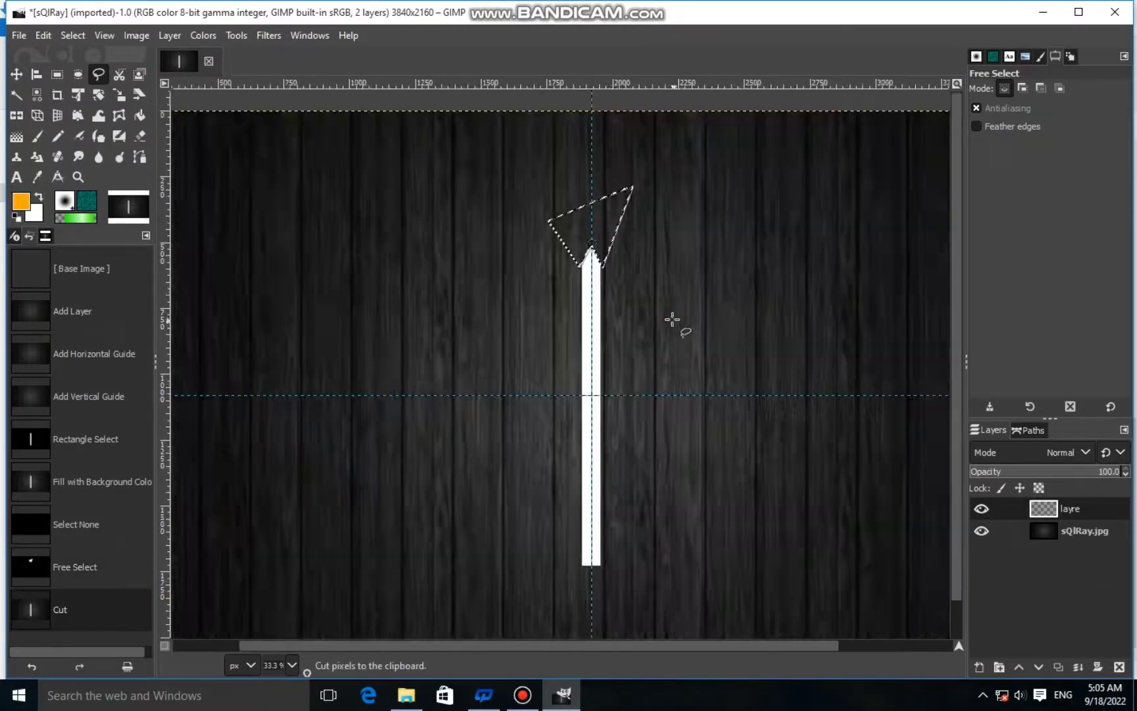
pyautogui.click(77, 35)
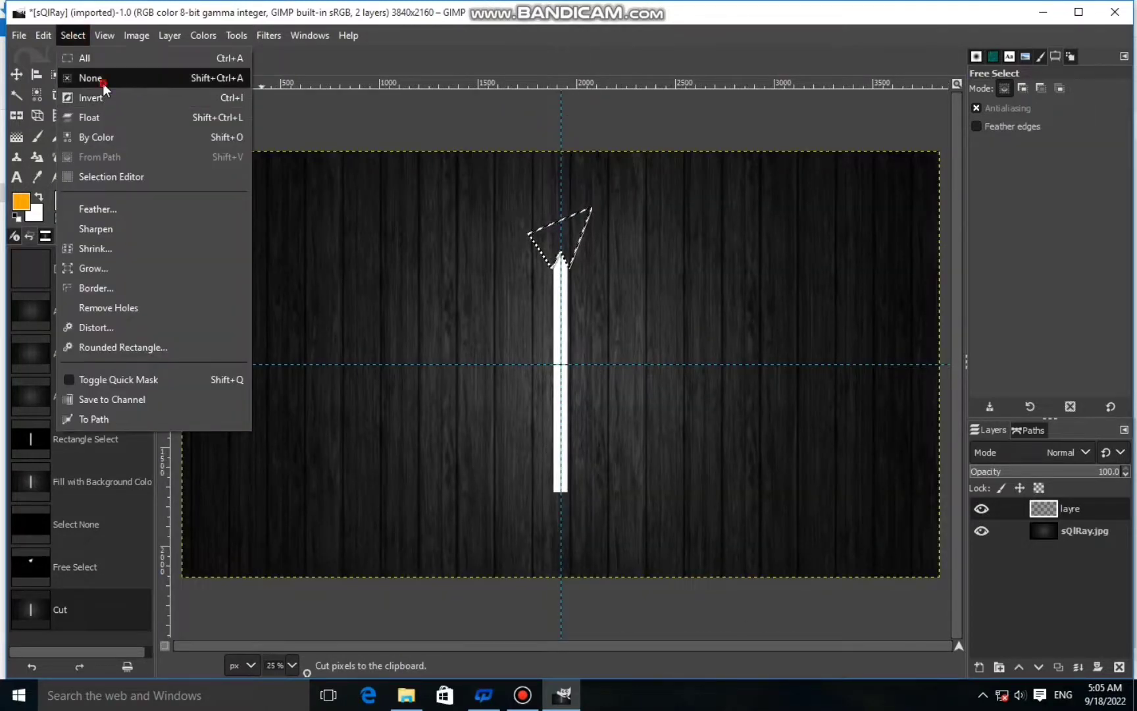
pyautogui.click(102, 82)
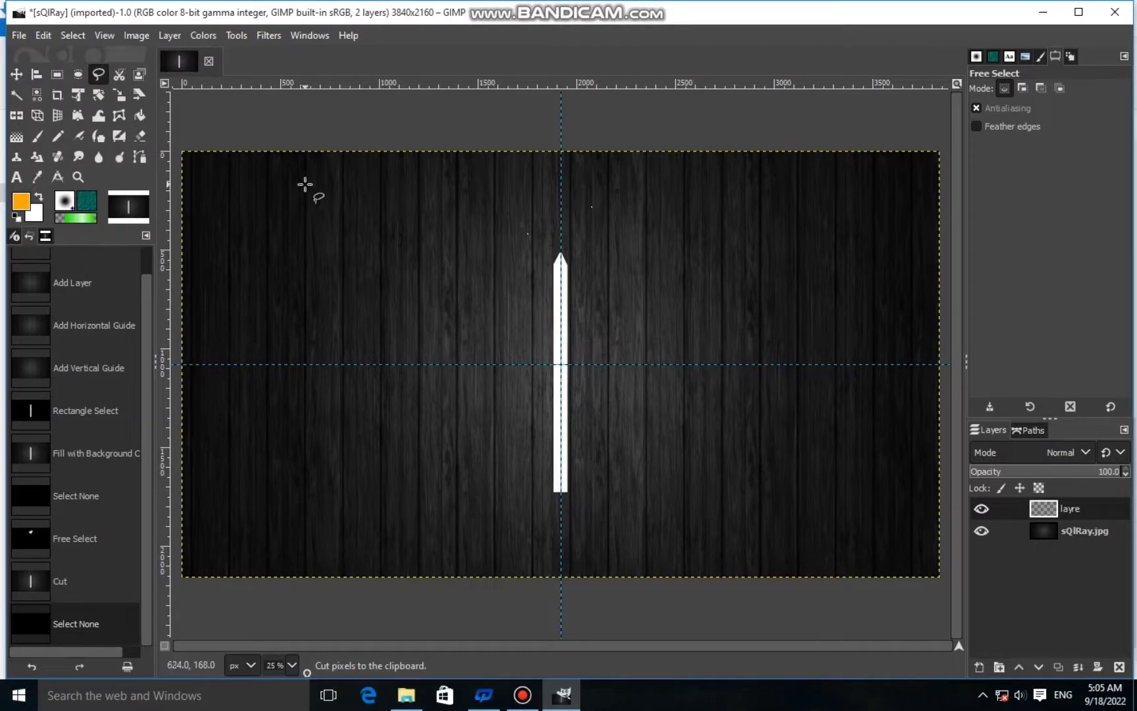
# Erase the two stray white specks left above the bar's pointed tip.
pyautogui.click(140, 135)
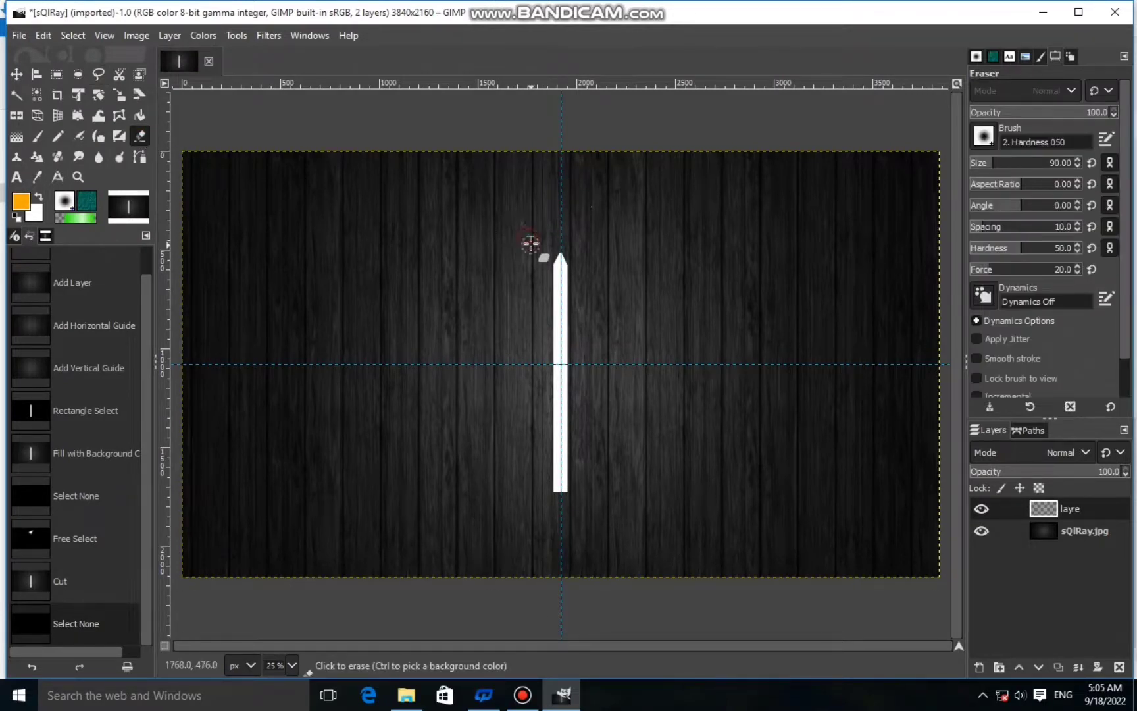
pyautogui.click(534, 246)
pyautogui.click(599, 208)
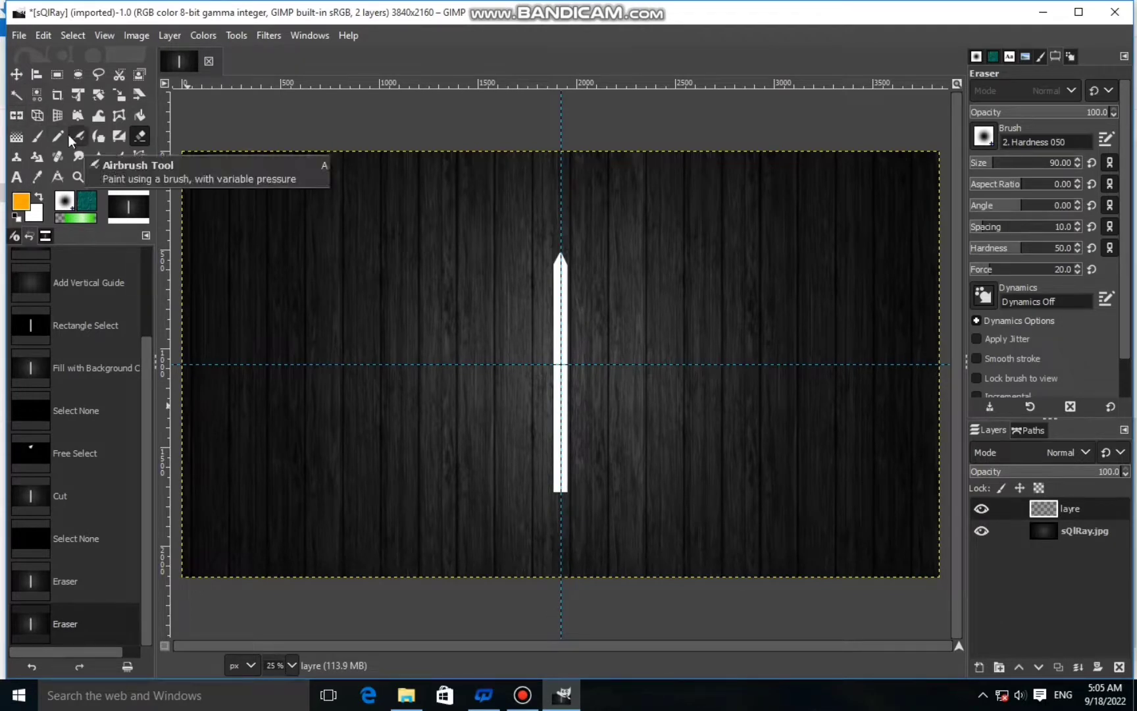
# Cut away the bar's lower half with a rectangular selection of about 1540 × 828 px starting at the horizontal guide, and deselect.
pyautogui.click(57, 76)
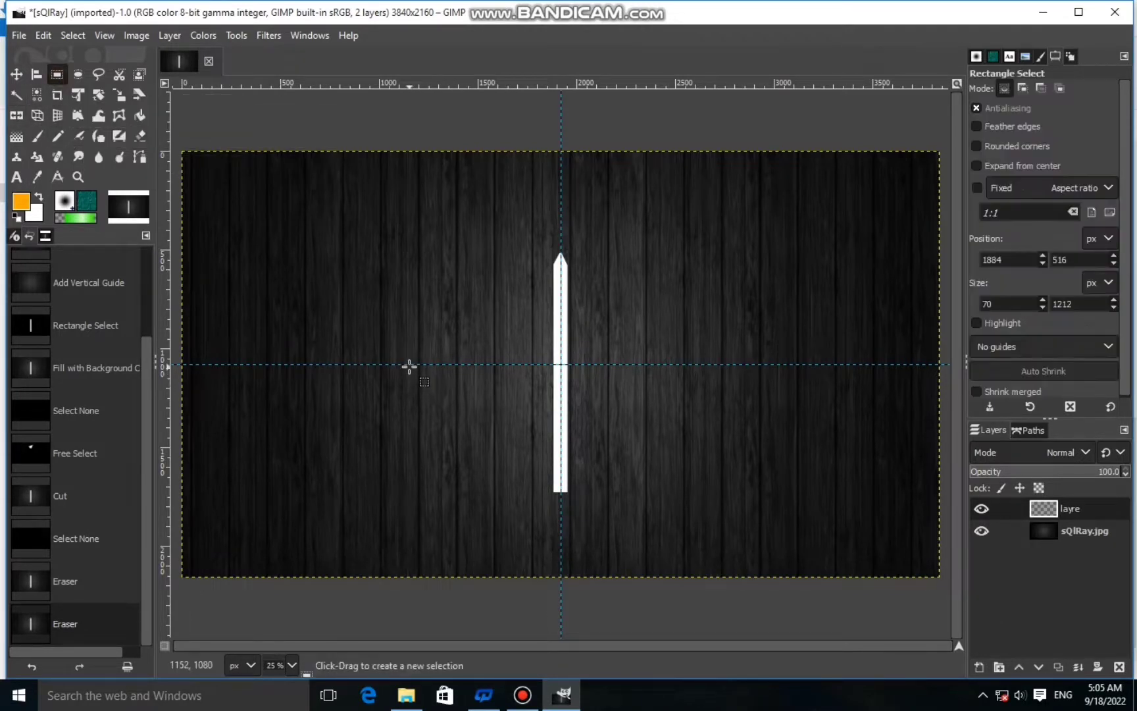
pyautogui.moveTo(409, 371); pyautogui.dragTo(713, 534)
pyautogui.moveTo(630, 462); pyautogui.dragTo(632, 463)
pyautogui.rightClick(616, 463)
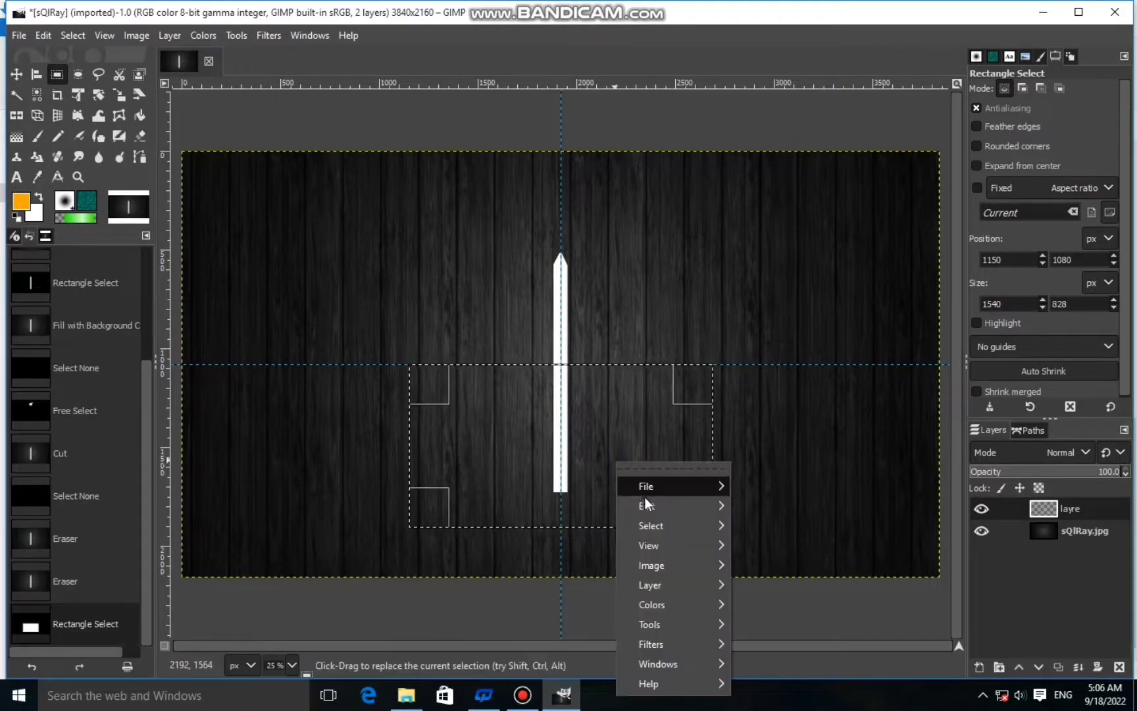
pyautogui.moveTo(647, 505)
pyautogui.click(787, 259)
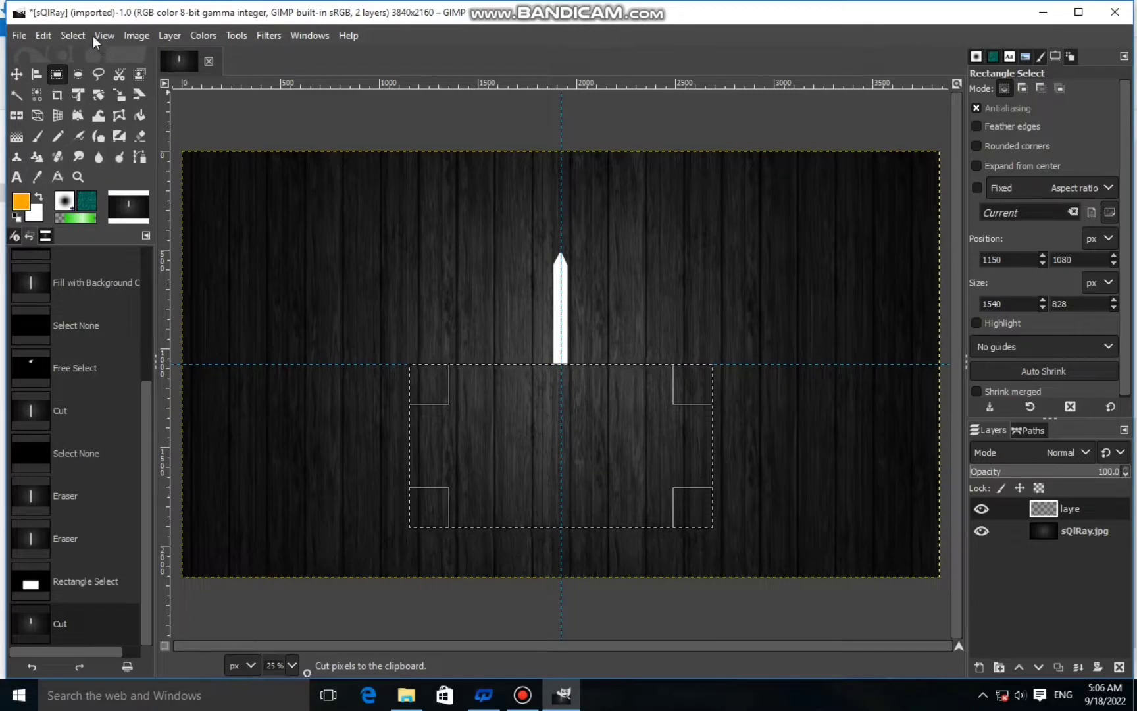
pyautogui.click(75, 36)
pyautogui.click(99, 80)
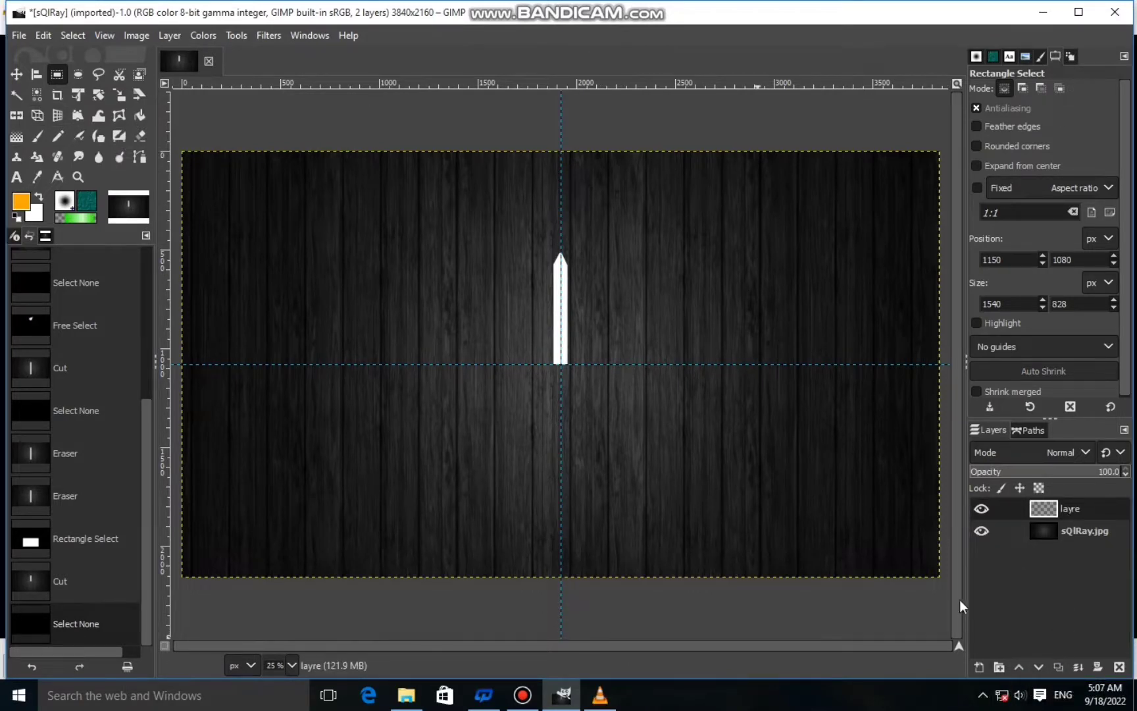
# Duplicate the "layre" layer and rotate the copy 179.78° around the image centre to form the bar's lower half.
pyautogui.click(1065, 668)
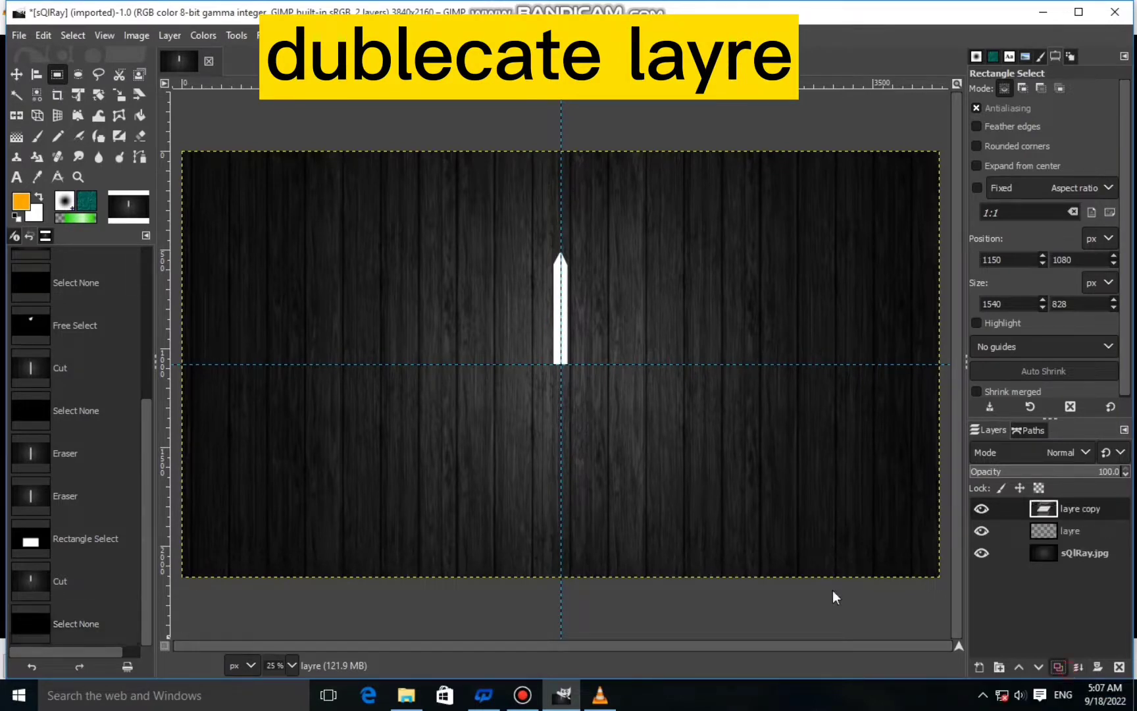
pyautogui.click(98, 94)
pyautogui.moveTo(561, 296); pyautogui.dragTo(541, 547)
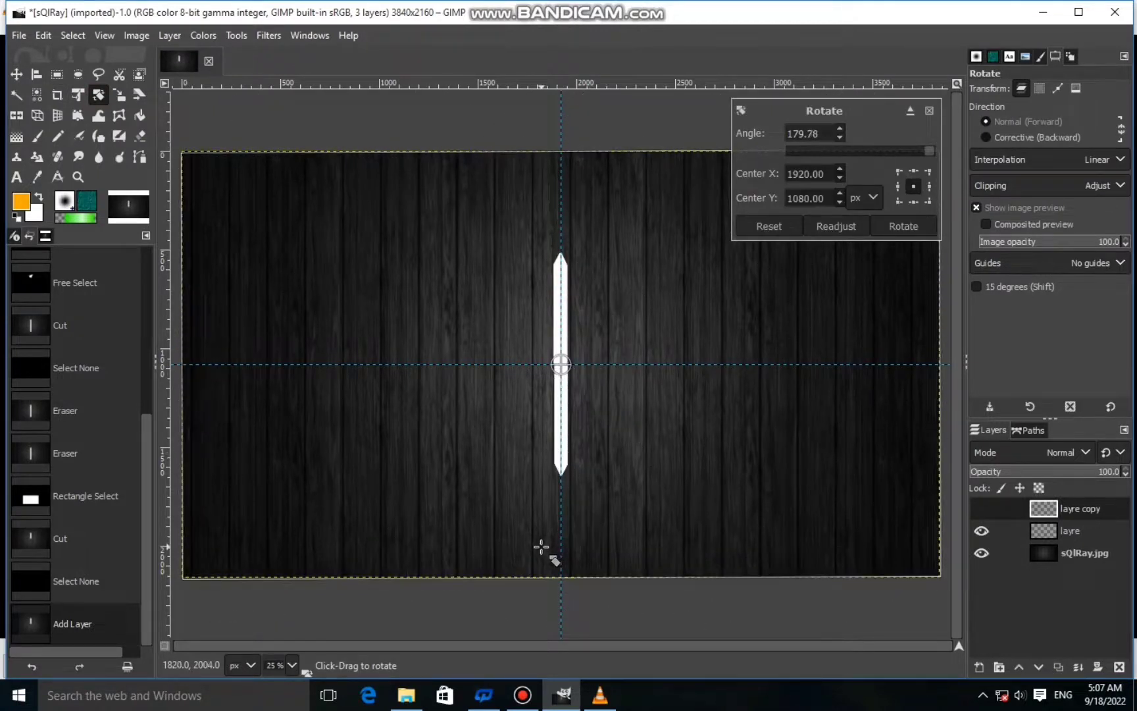
pyautogui.click(895, 222)
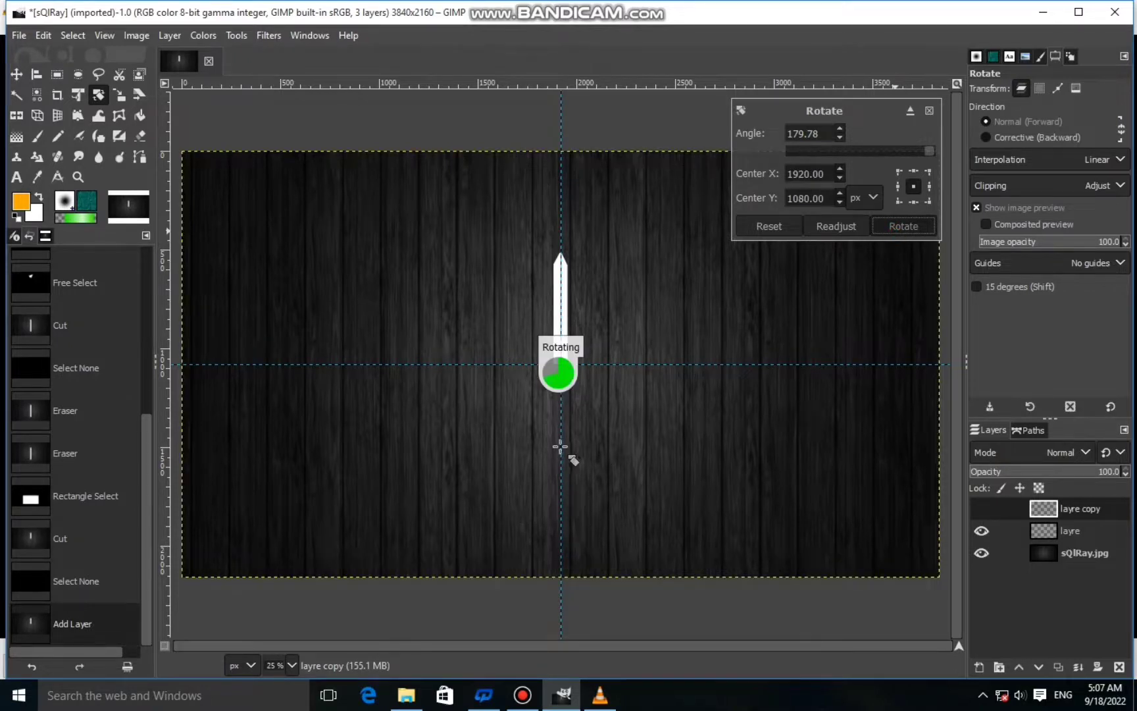
# Scale the rotated layer copy to 3852 × 2177 px so its half lines up with the upper half.
pyautogui.scroll(2, 583, 448)
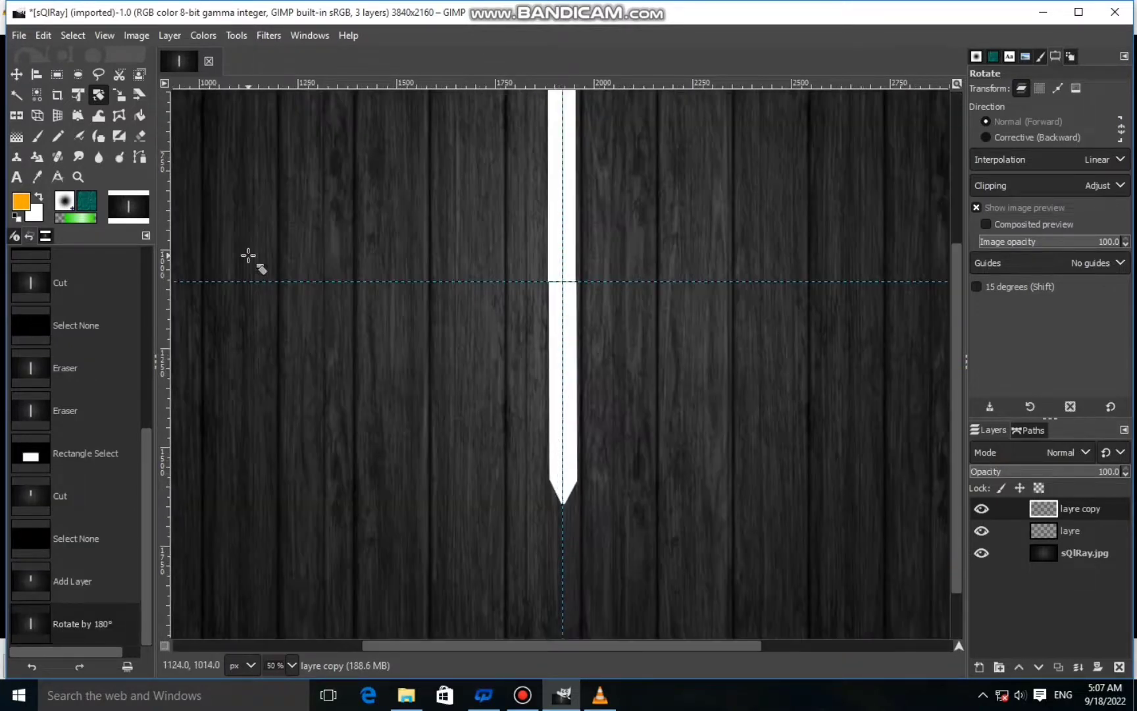
pyautogui.click(122, 95)
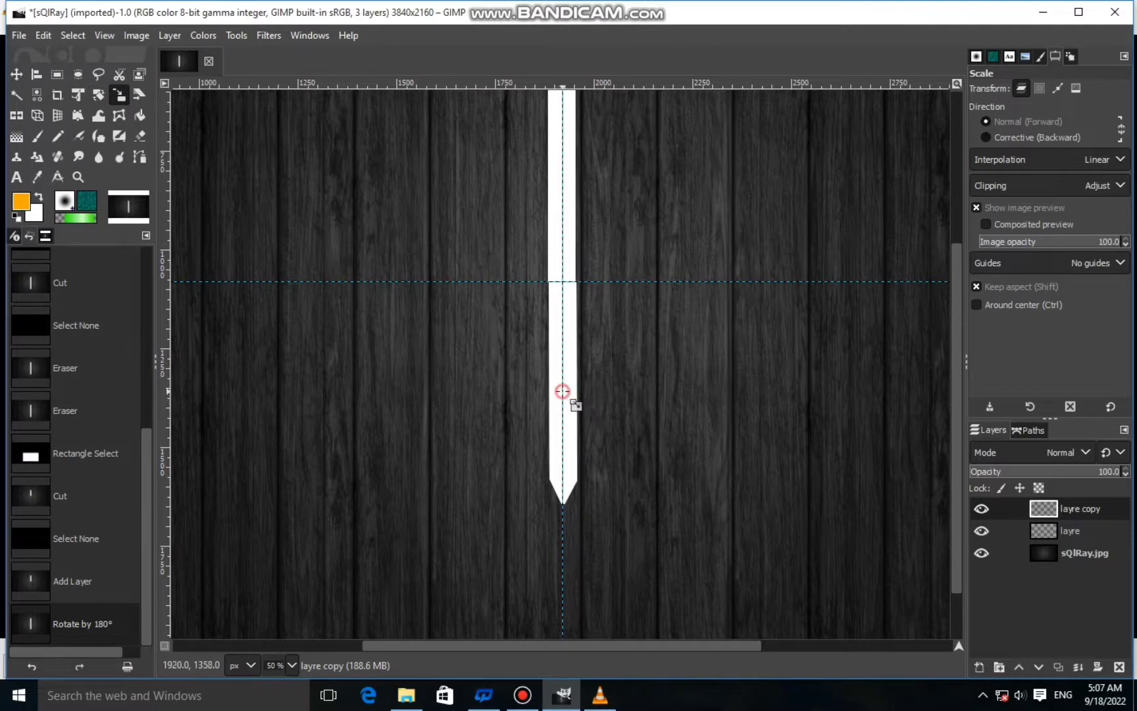
pyautogui.click(562, 391)
pyautogui.moveTo(565, 385); pyautogui.dragTo(561, 381)
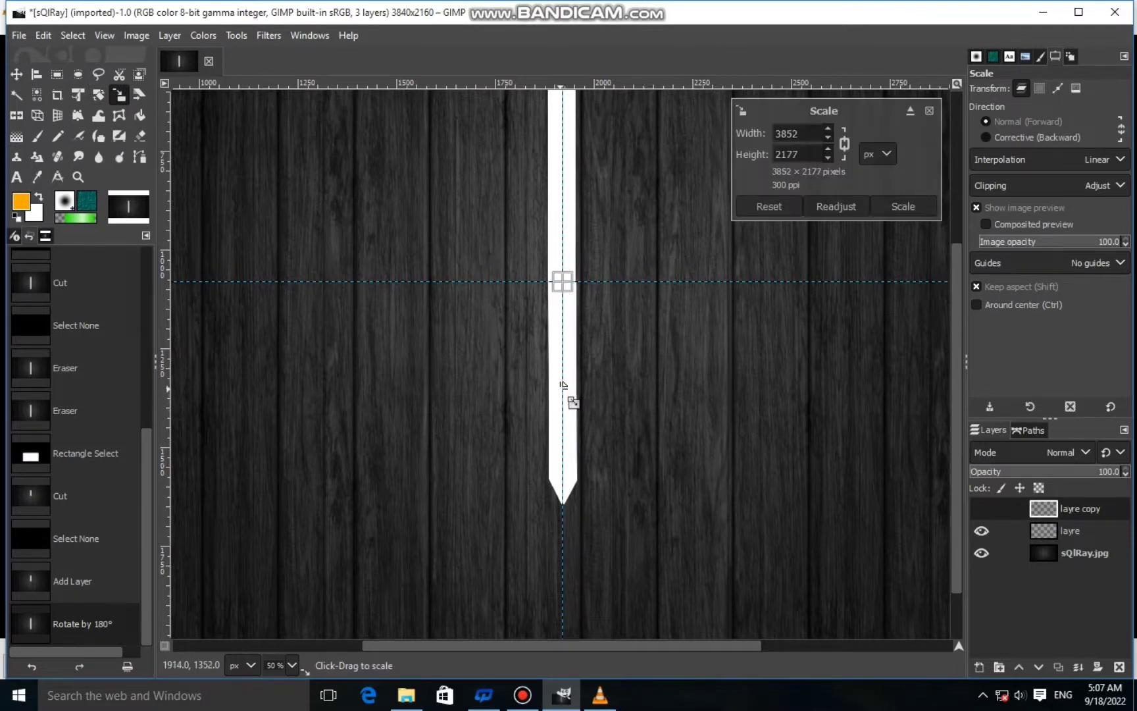
pyautogui.click(893, 203)
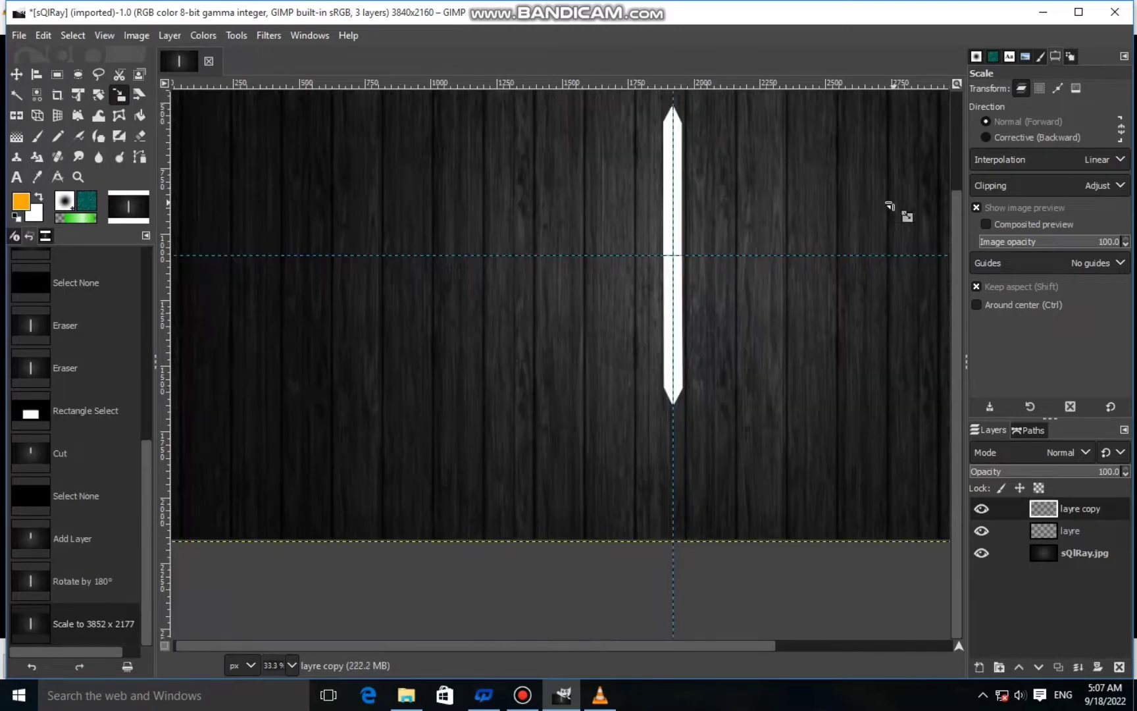
# Merge the "layre copy" layer down into "layre" to join both halves into one bar.
pyautogui.scroll(-1, 890, 206)
pyautogui.rightClick(1010, 508)
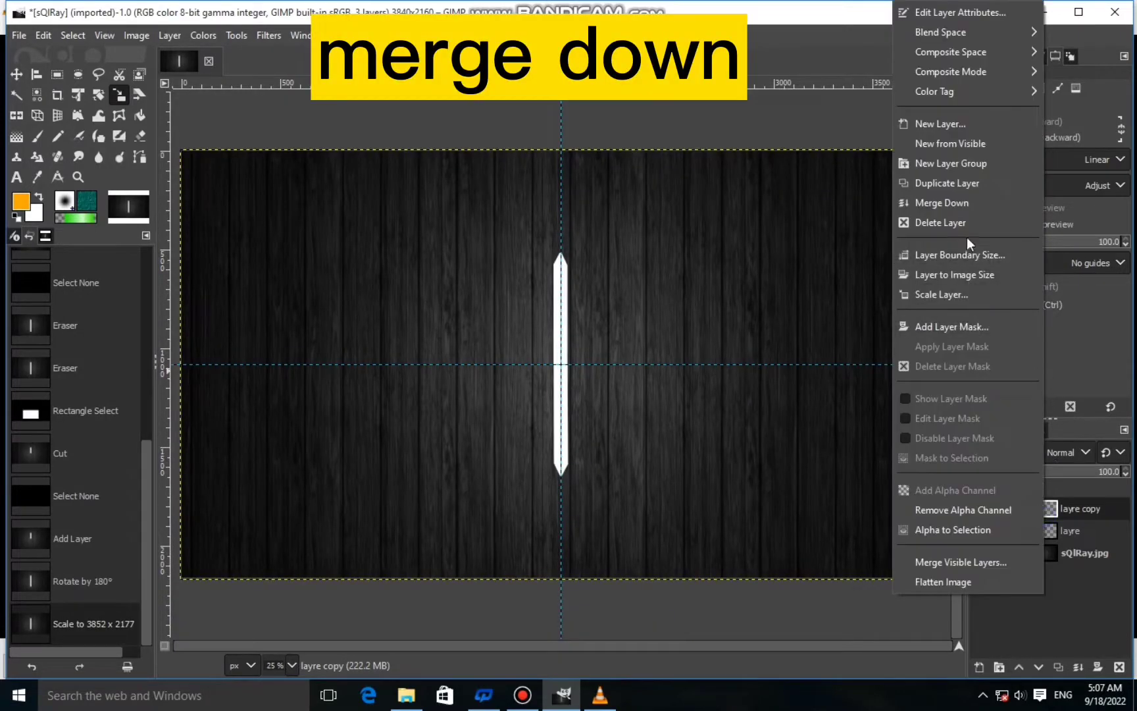
pyautogui.click(961, 207)
pyautogui.press('m')
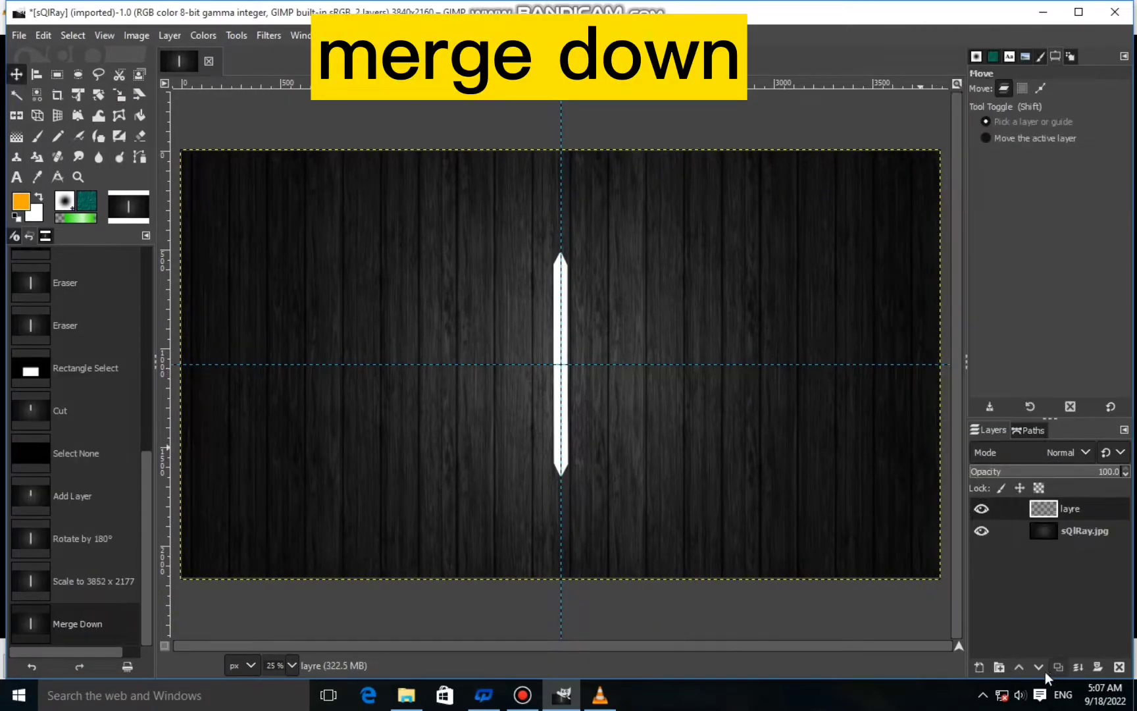
# Form a cross by merging down a duplicate of the bar layer rotated 90.06° around the image centre.
pyautogui.click(1062, 663)
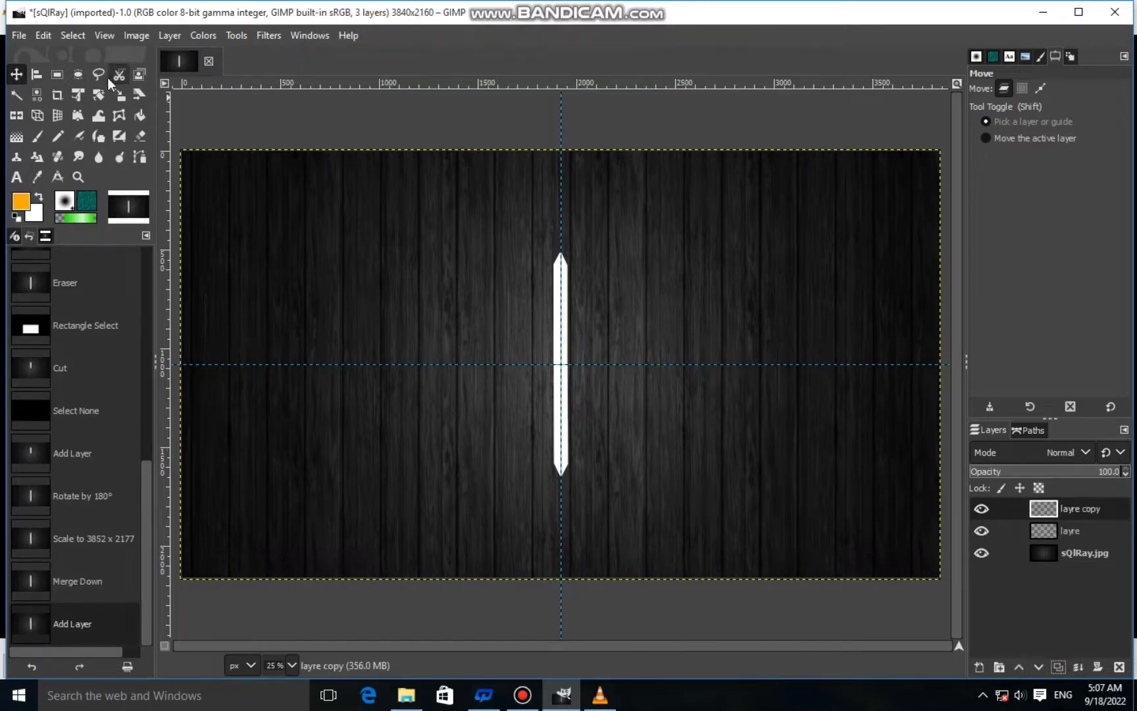
pyautogui.hotkey('shift', 'r')
pyautogui.moveTo(557, 288); pyautogui.dragTo(626, 361)
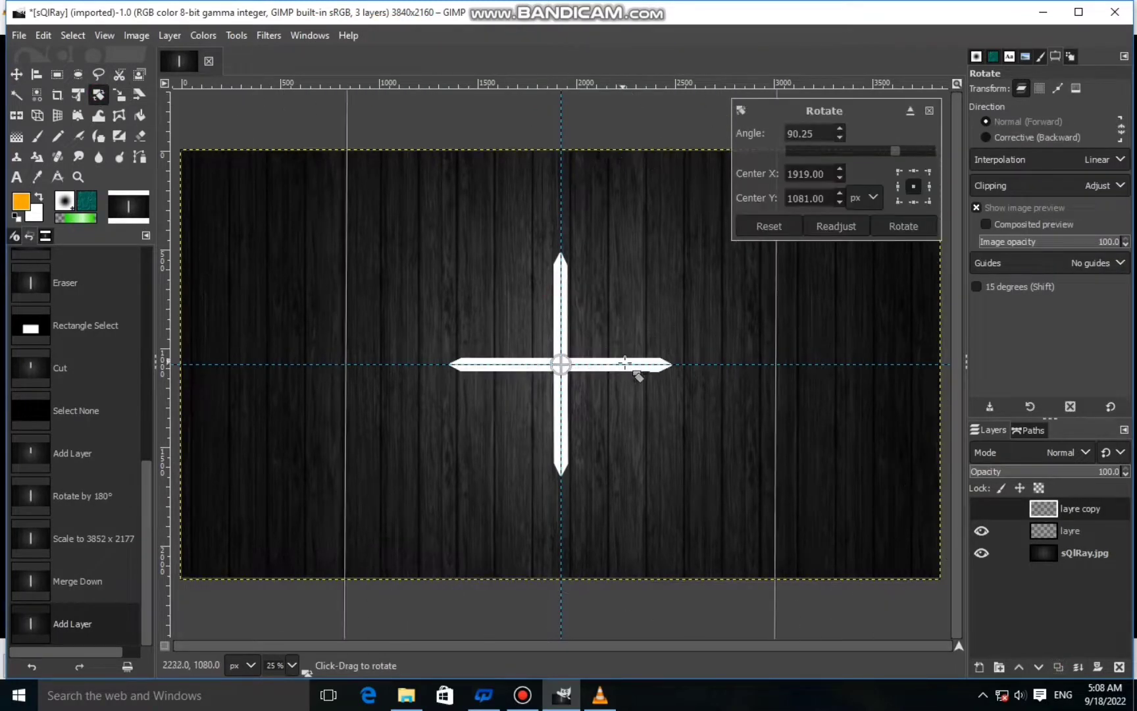
pyautogui.scroll(2, 665, 389)
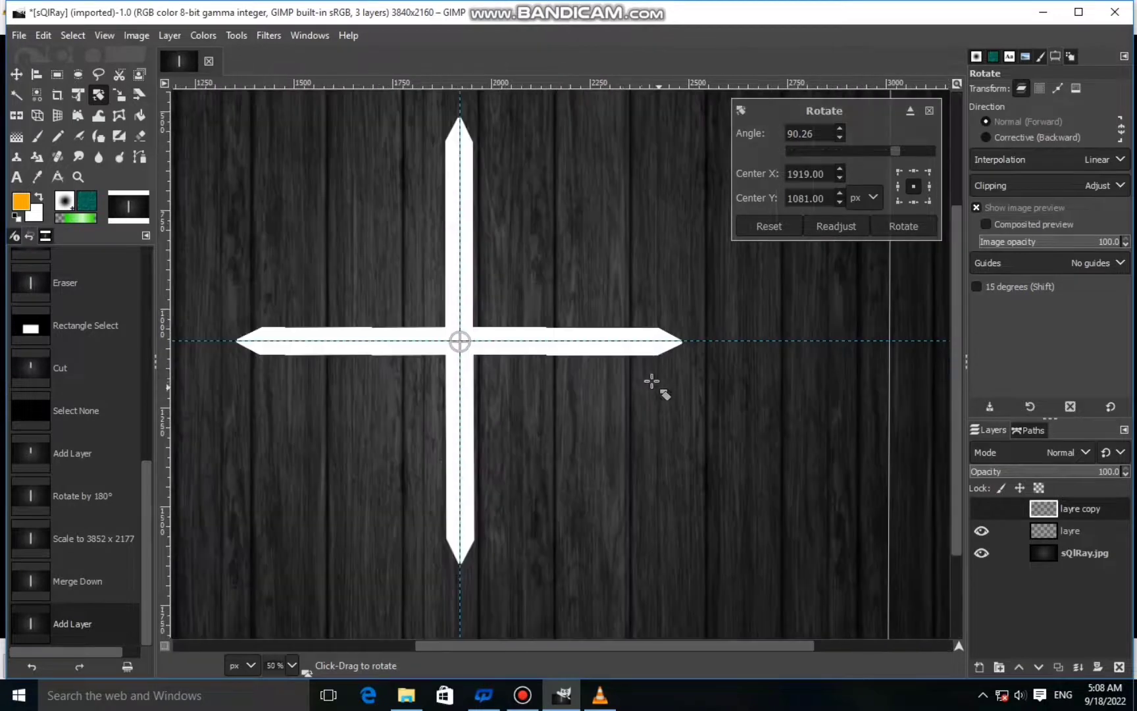
pyautogui.moveTo(627, 365); pyautogui.dragTo(630, 363)
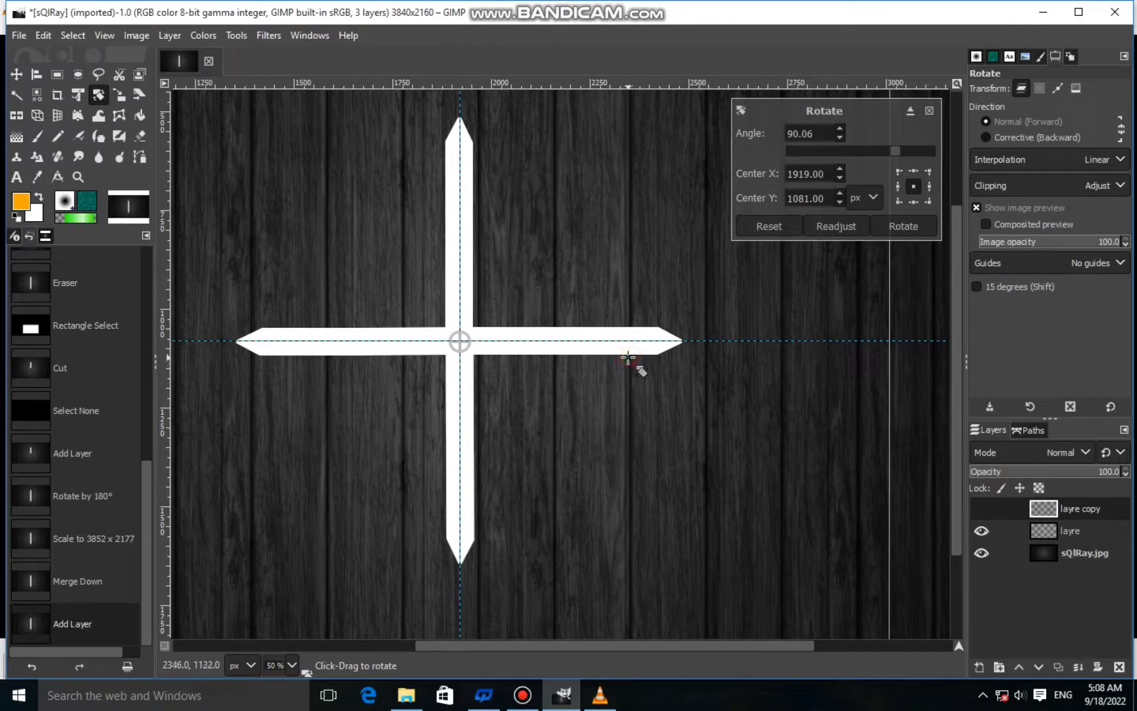
pyautogui.moveTo(628, 357); pyautogui.dragTo(628, 358)
pyautogui.click(885, 227)
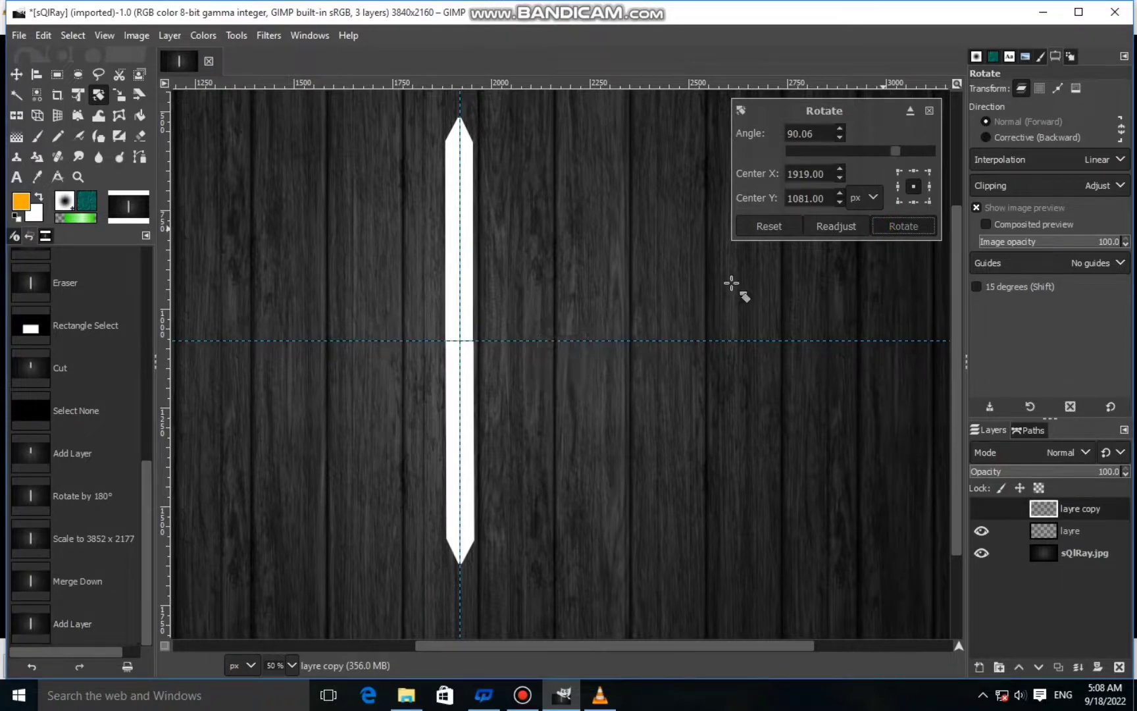
pyautogui.scroll(-3, 731, 289)
pyautogui.scroll(1, 579, 263)
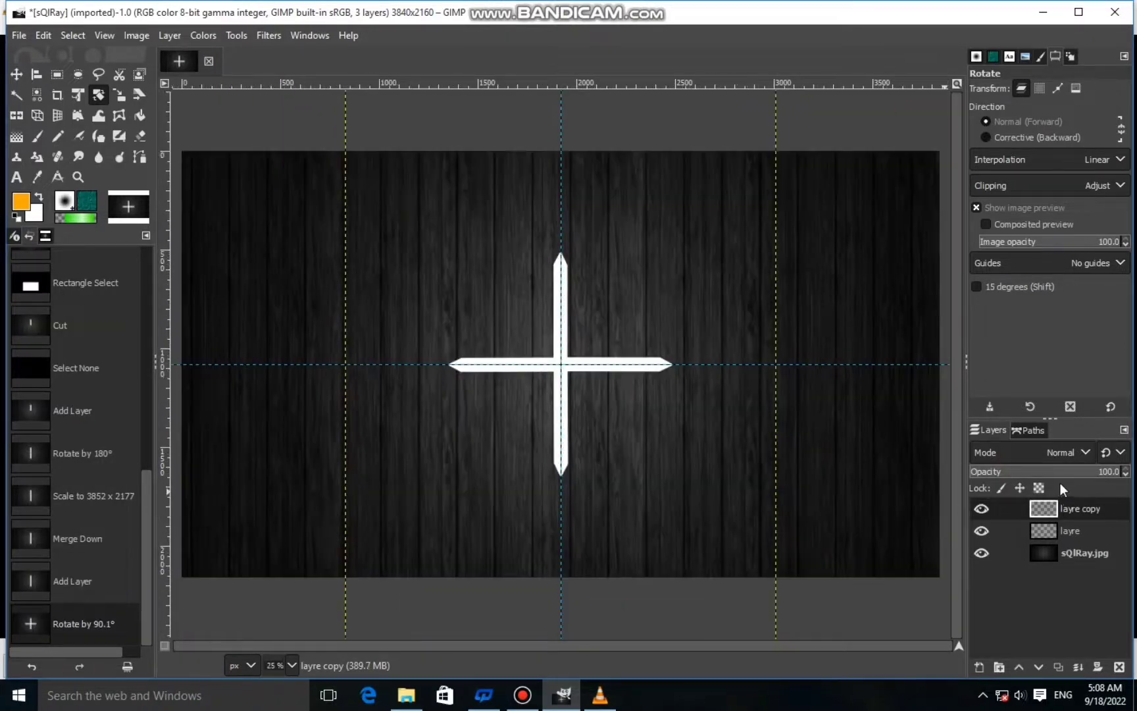
pyautogui.rightClick(1060, 509)
pyautogui.click(936, 204)
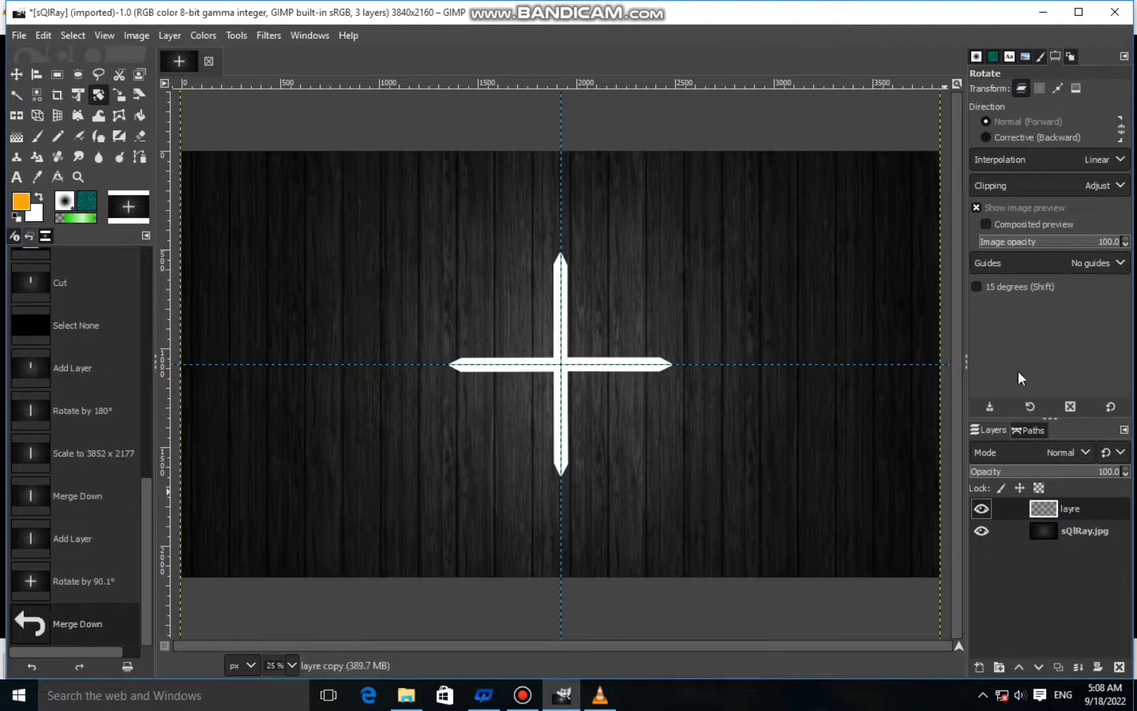
# Form an eight-pointed star by merging down a duplicate of the cross layer rotated 44.99° around its centre.
pyautogui.click(1060, 667)
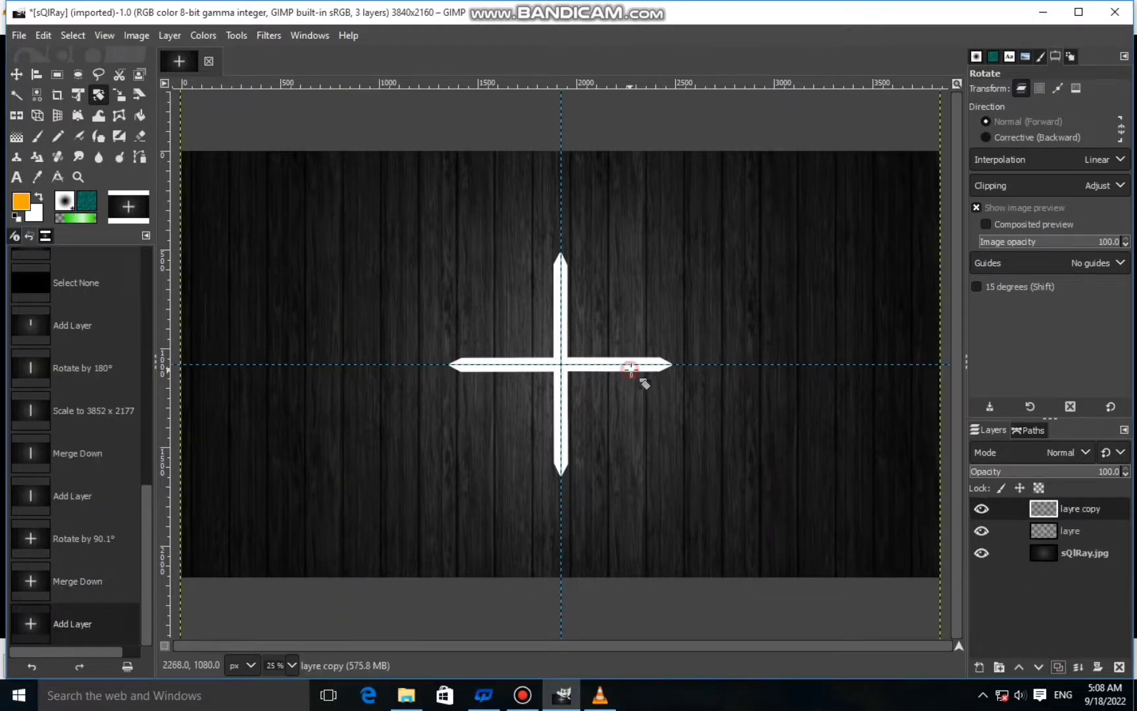
pyautogui.moveTo(630, 370); pyautogui.dragTo(629, 434)
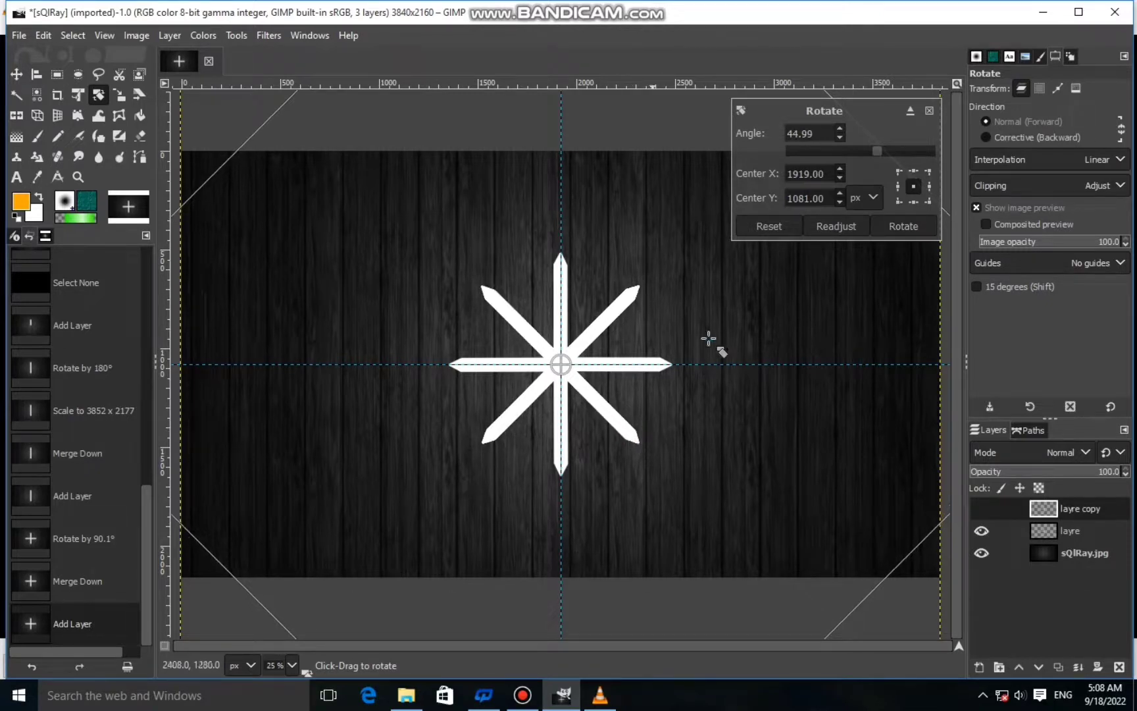
pyautogui.click(903, 226)
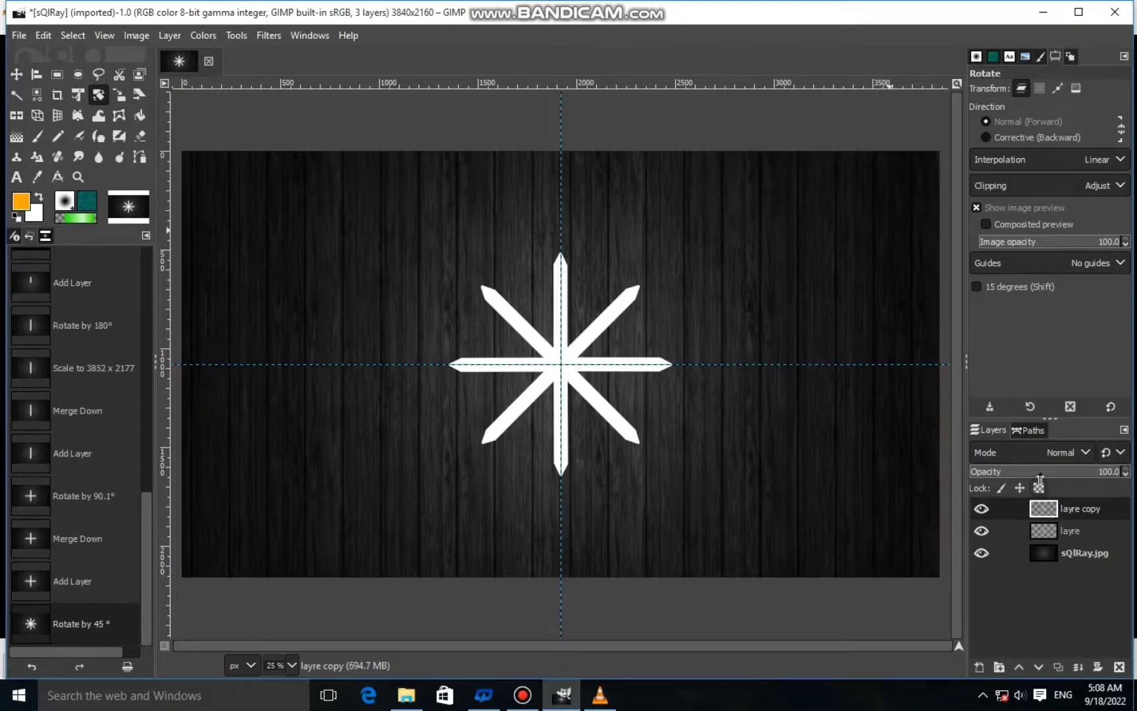
pyautogui.rightClick(1050, 511)
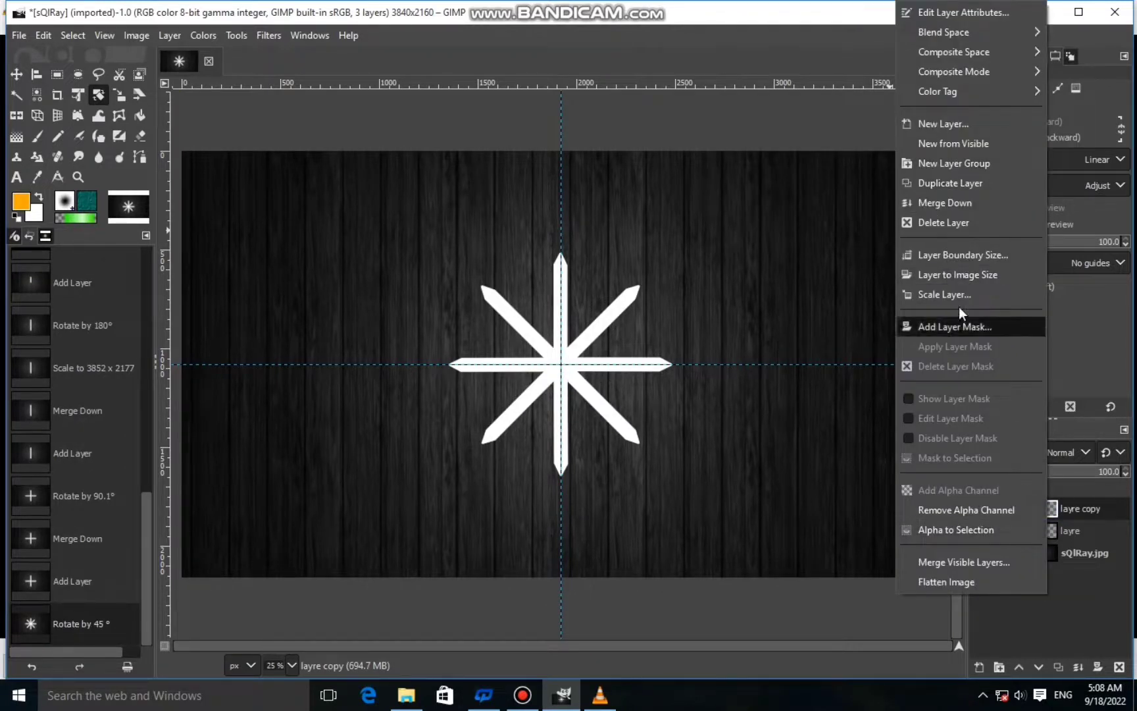
pyautogui.click(944, 203)
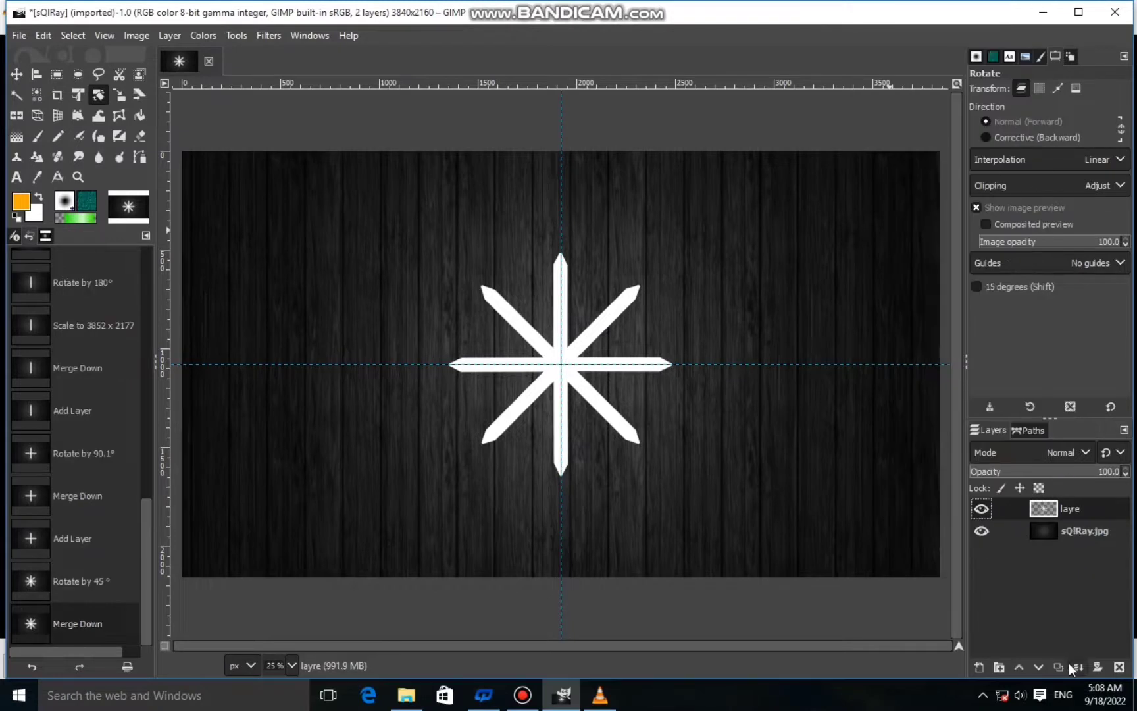
# Double the star's points by merging down a duplicate of the "layre" layer rotated 23.51° around its centre.
pyautogui.moveTo(592, 336); pyautogui.dragTo(619, 346)
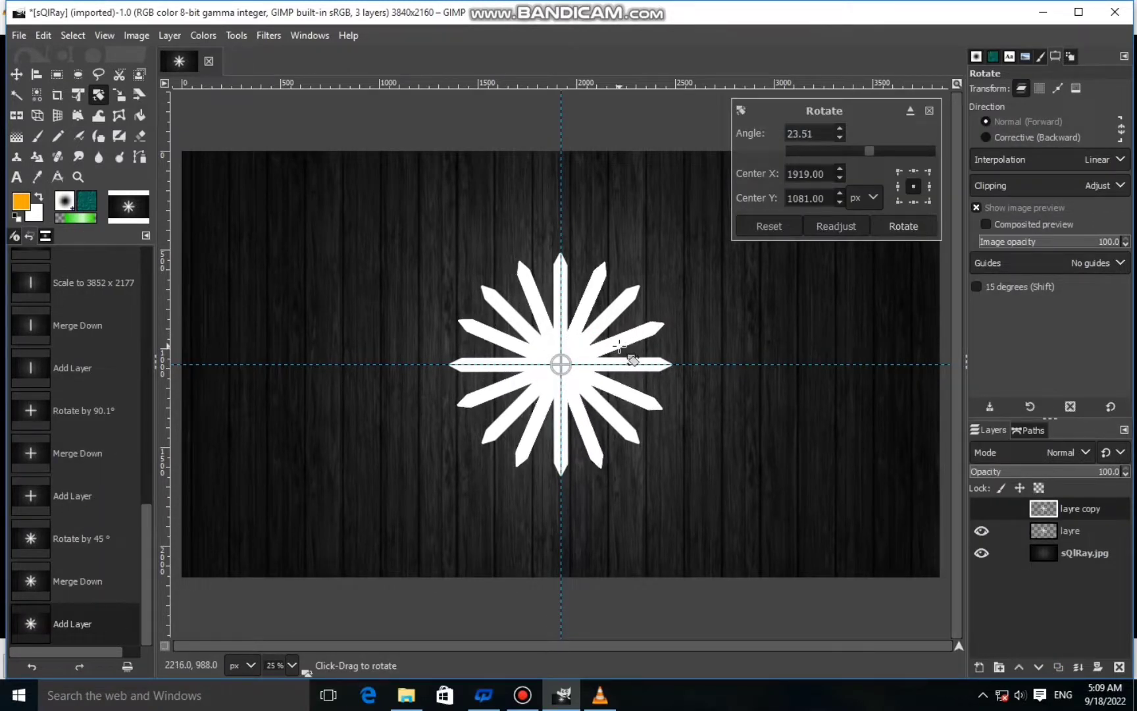
pyautogui.click(892, 225)
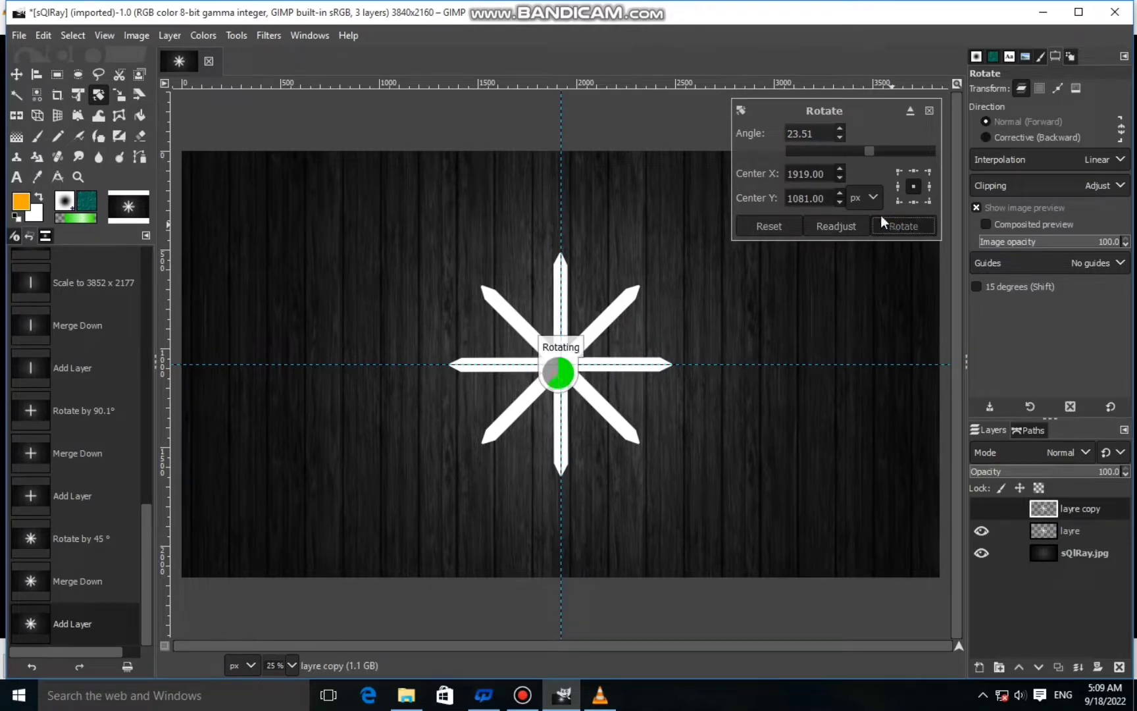
pyautogui.rightClick(1059, 508)
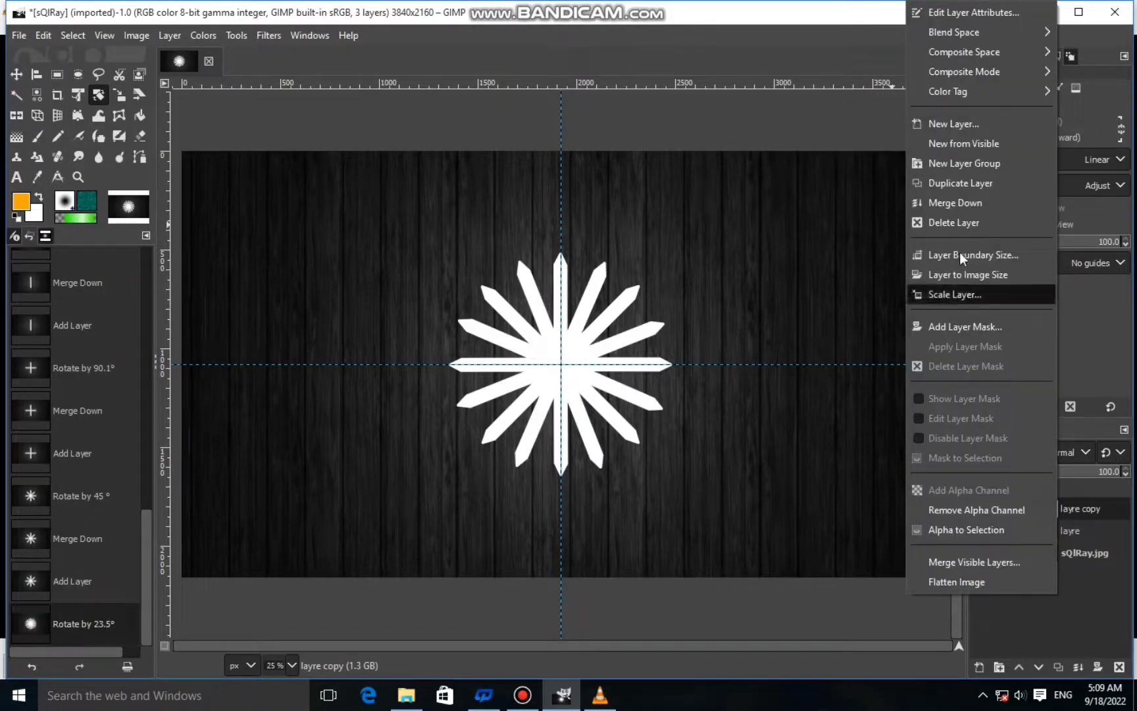
pyautogui.click(959, 202)
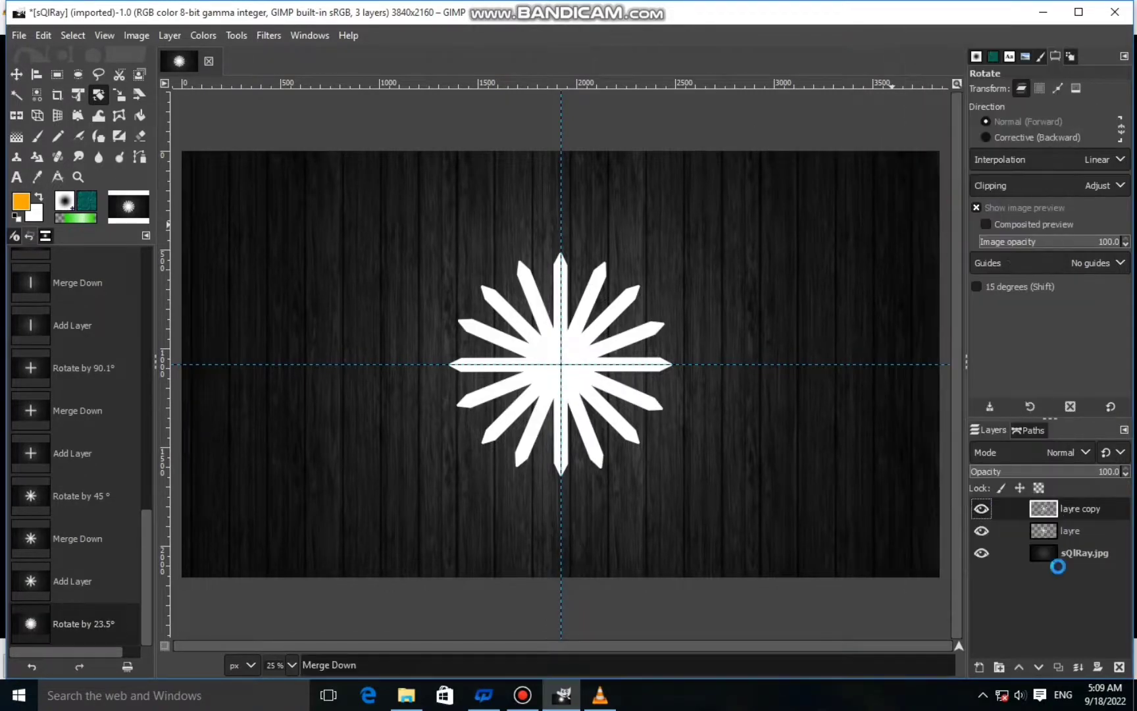
# Fill the gaps between the points by merging down another duplicate of the "layre" layer rotated 11.66°.
pyautogui.click(1061, 663)
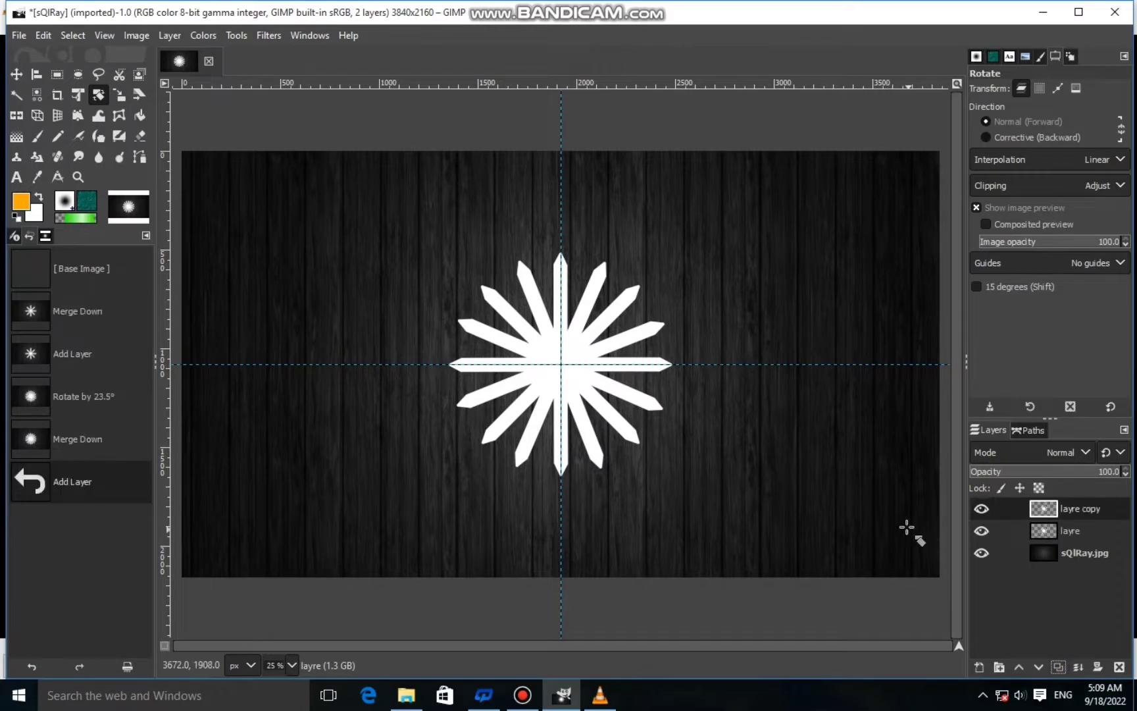
pyautogui.click(650, 357)
pyautogui.moveTo(648, 351); pyautogui.dragTo(653, 355)
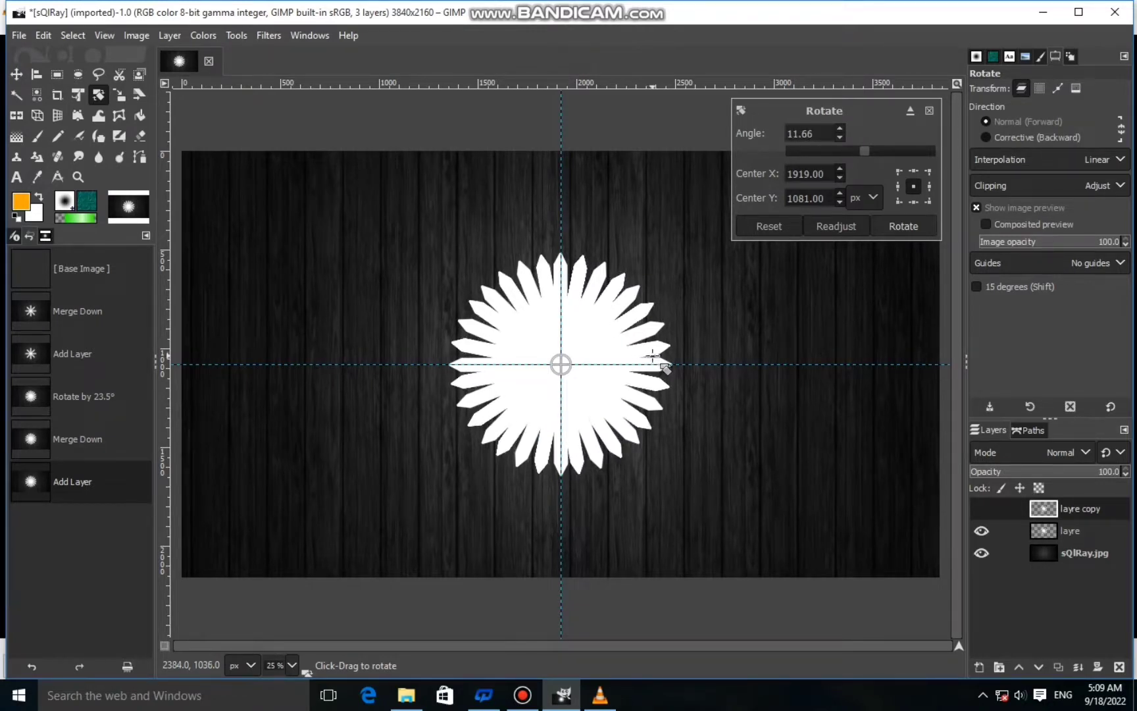
pyautogui.click(903, 226)
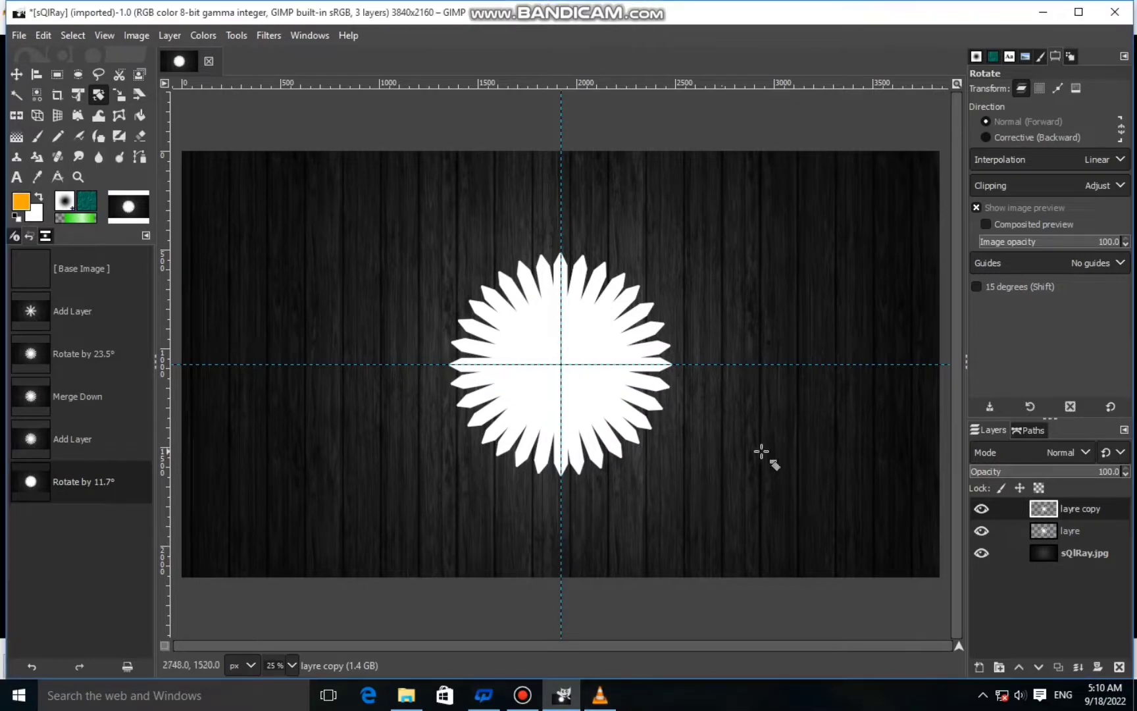
pyautogui.rightClick(1013, 516)
pyautogui.click(941, 203)
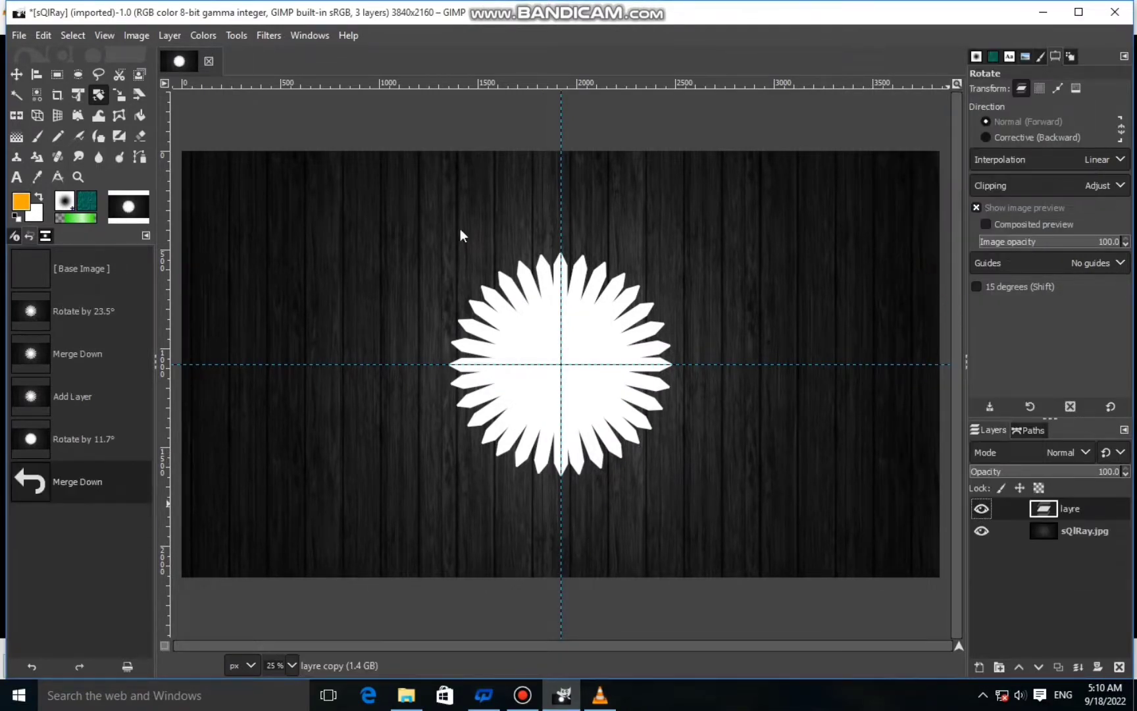
# Draw an elliptical selection of about 868 × 920 px over the centre of the white starburst.
pyautogui.click(78, 74)
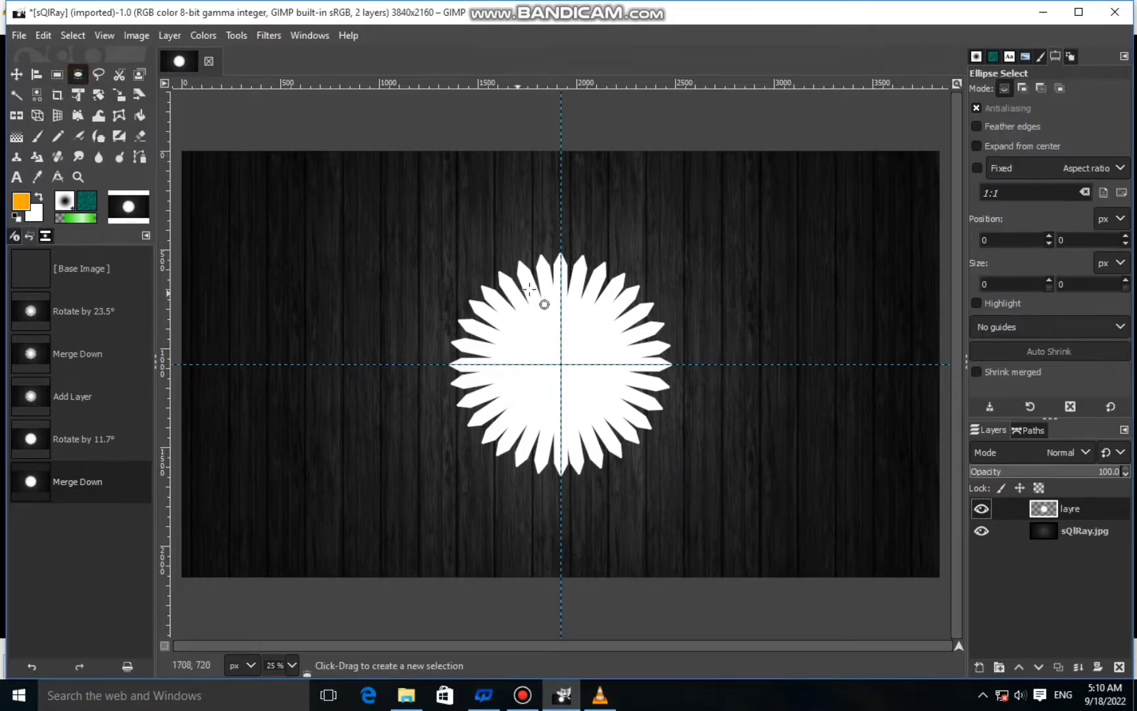
pyautogui.moveTo(495, 308); pyautogui.dragTo(644, 454)
pyautogui.moveTo(566, 288); pyautogui.dragTo(565, 280)
pyautogui.moveTo(485, 361); pyautogui.dragTo(488, 361)
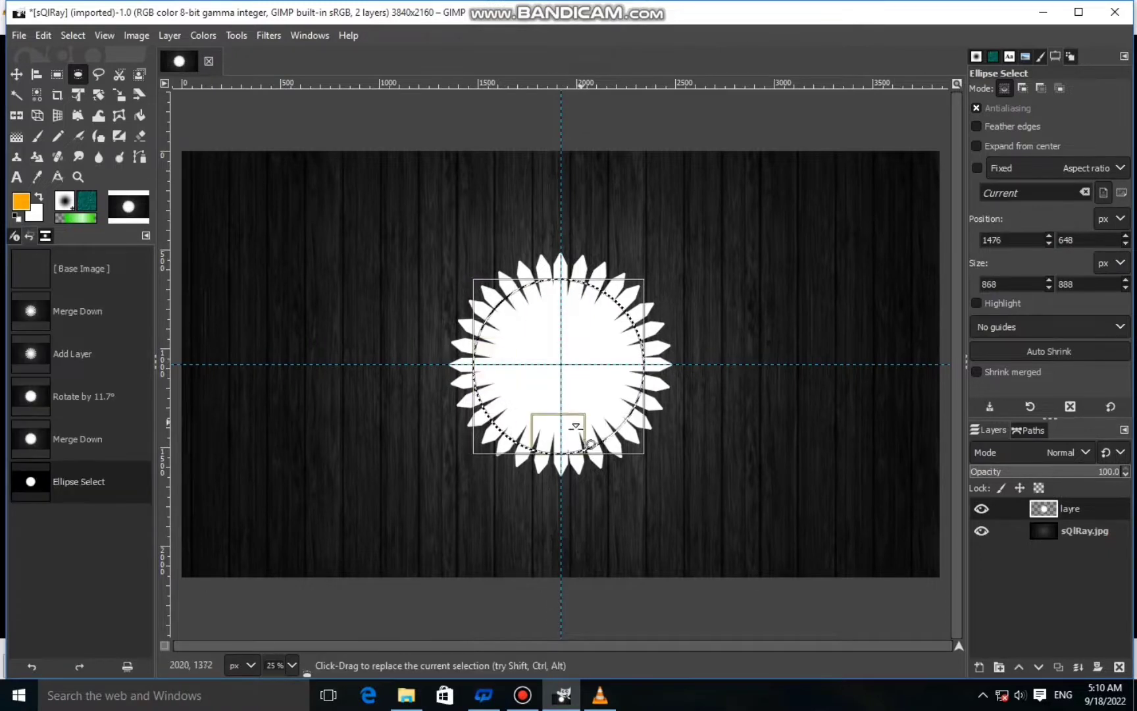
pyautogui.moveTo(569, 431); pyautogui.dragTo(569, 437)
pyautogui.click(626, 387)
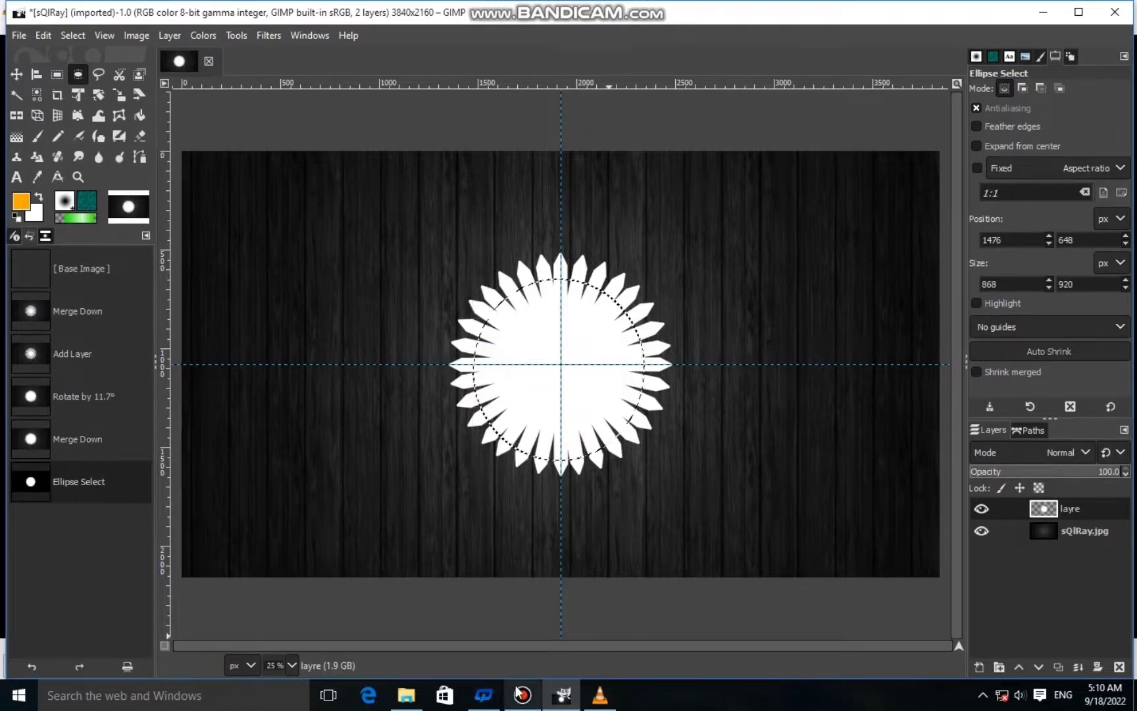
# Enlarge and shift the elliptical selection to about 1006 × 977 px at position 1417, 592, leaving only the starburst's tips outside.
pyautogui.scroll(1, 545, 347)
pyautogui.click(553, 264)
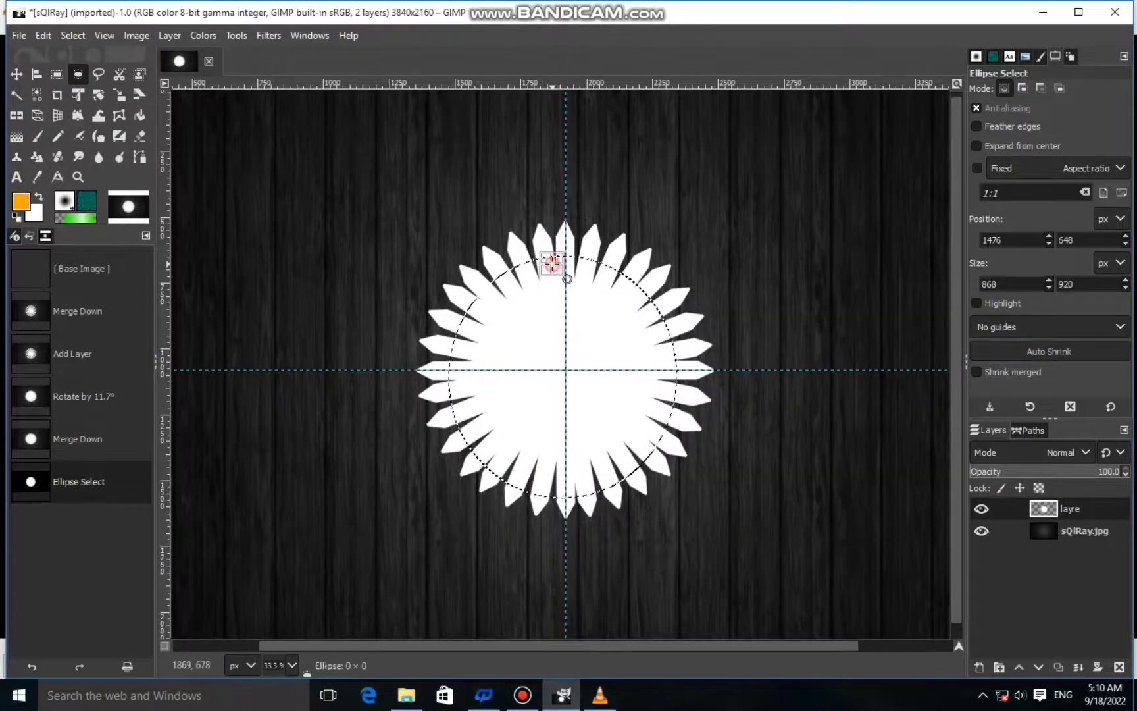
pyautogui.moveTo(553, 264); pyautogui.dragTo(553, 255)
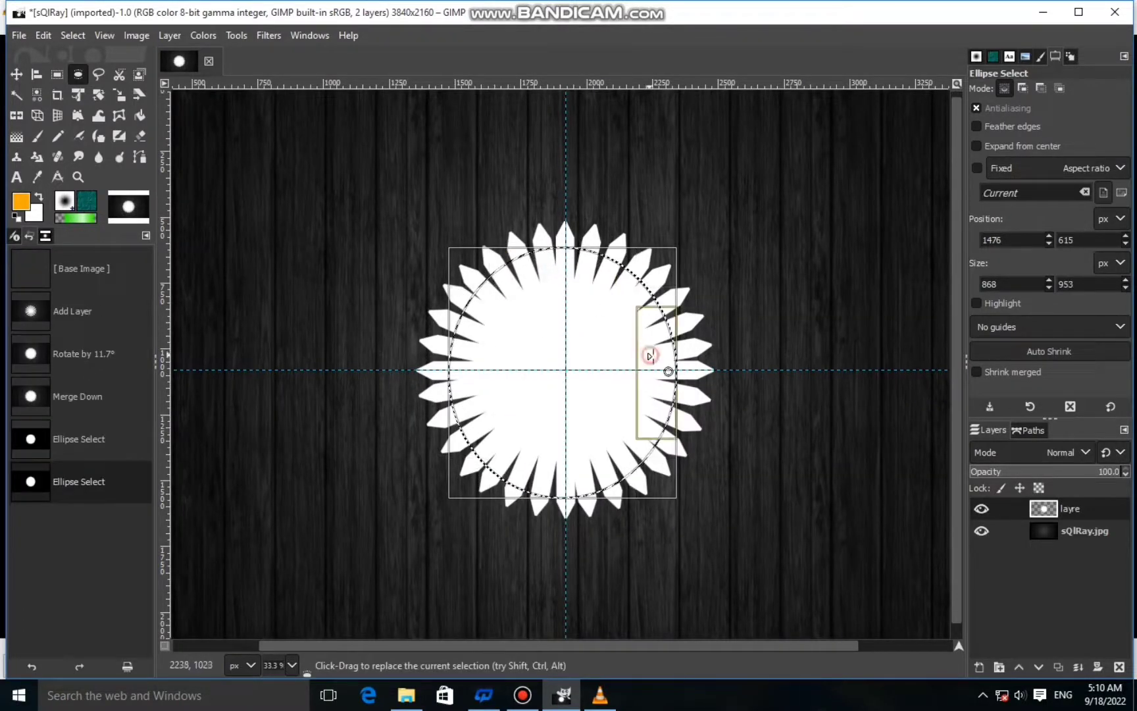
pyautogui.moveTo(650, 355); pyautogui.dragTo(660, 355)
pyautogui.moveTo(486, 347); pyautogui.dragTo(554, 359)
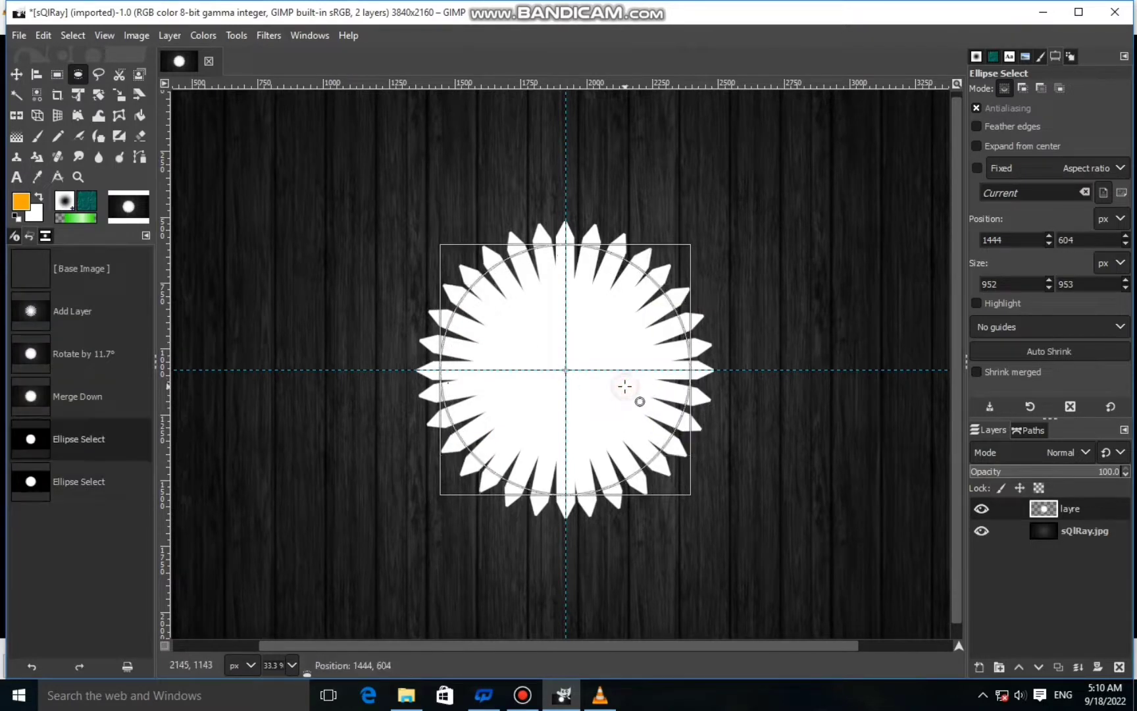
pyautogui.moveTo(679, 400); pyautogui.dragTo(687, 399)
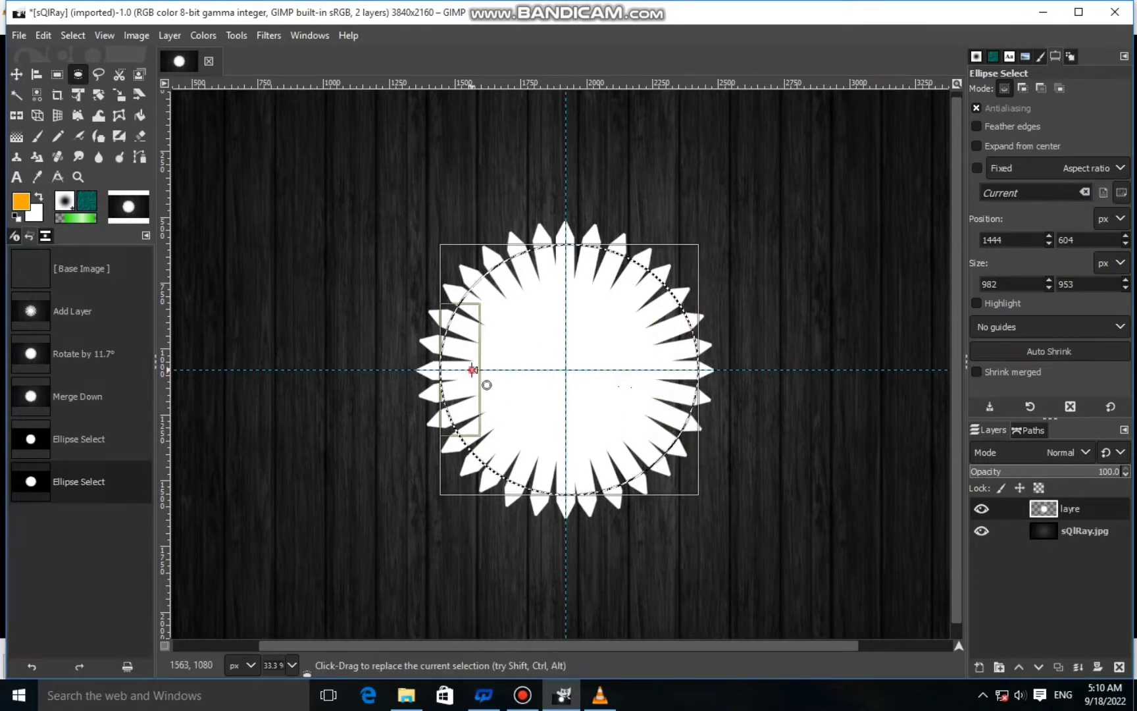
pyautogui.moveTo(481, 381); pyautogui.dragTo(476, 384)
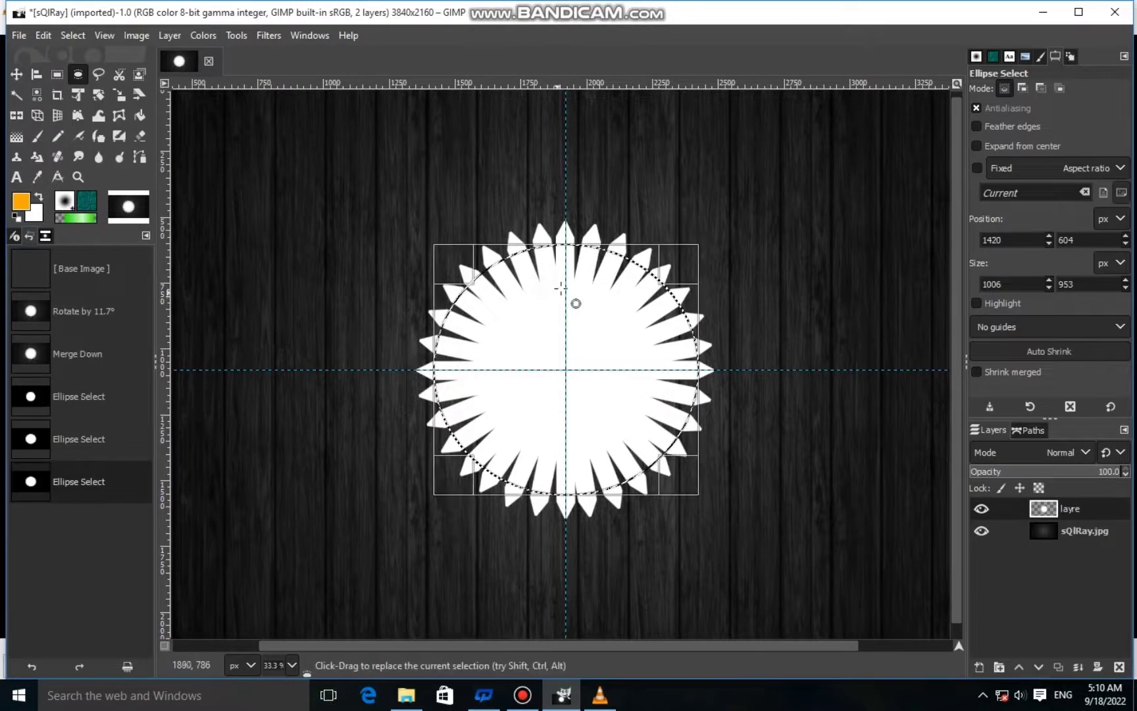
pyautogui.moveTo(573, 268); pyautogui.dragTo(575, 266)
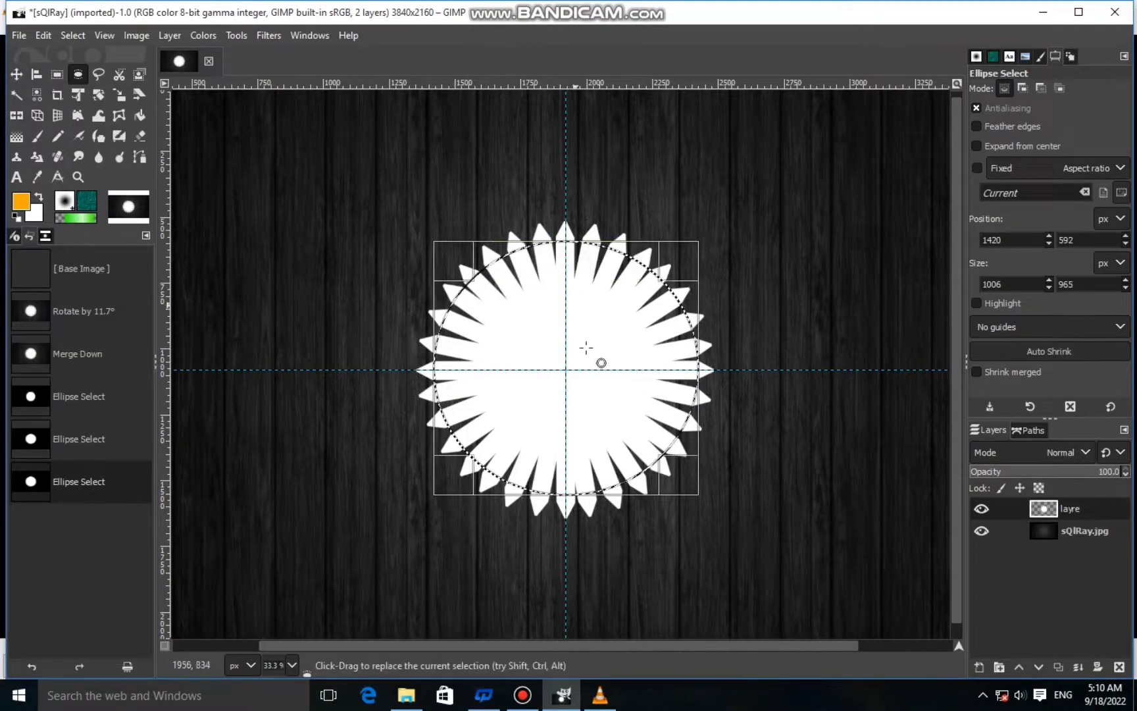
pyautogui.moveTo(584, 491); pyautogui.dragTo(585, 495)
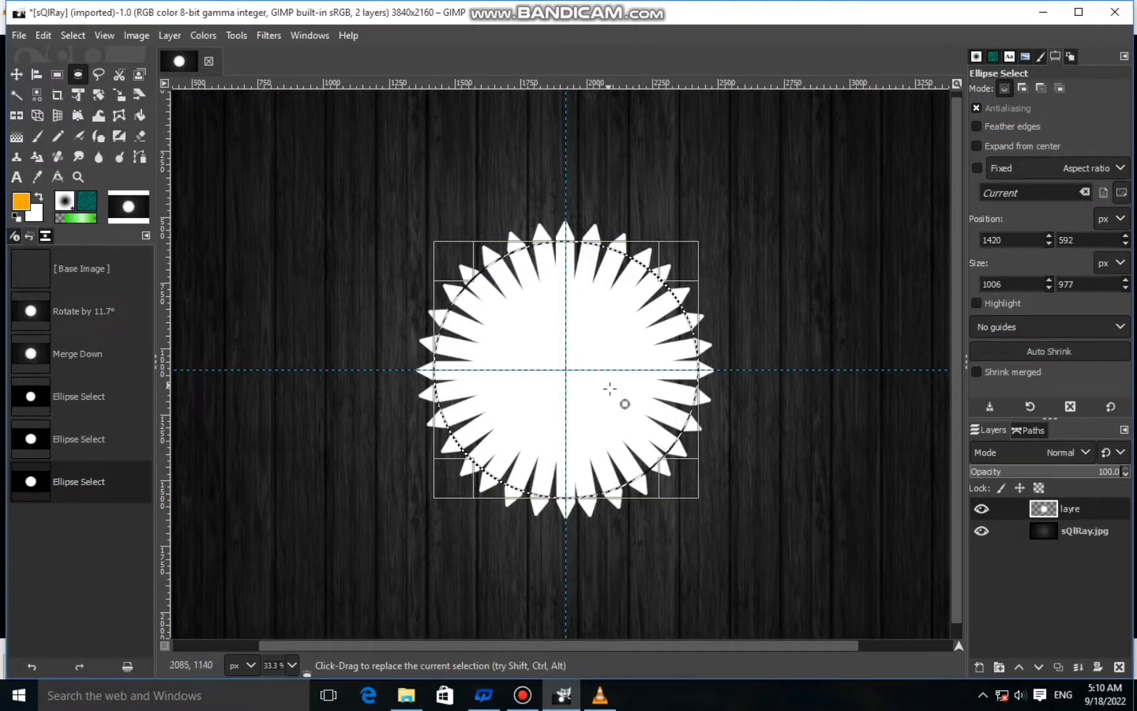
pyautogui.moveTo(609, 385); pyautogui.dragTo(609, 386)
# Cut the selected centre out of the starburst to leave a ring of pointed tips, and deselect.
pyautogui.rightClick(606, 370)
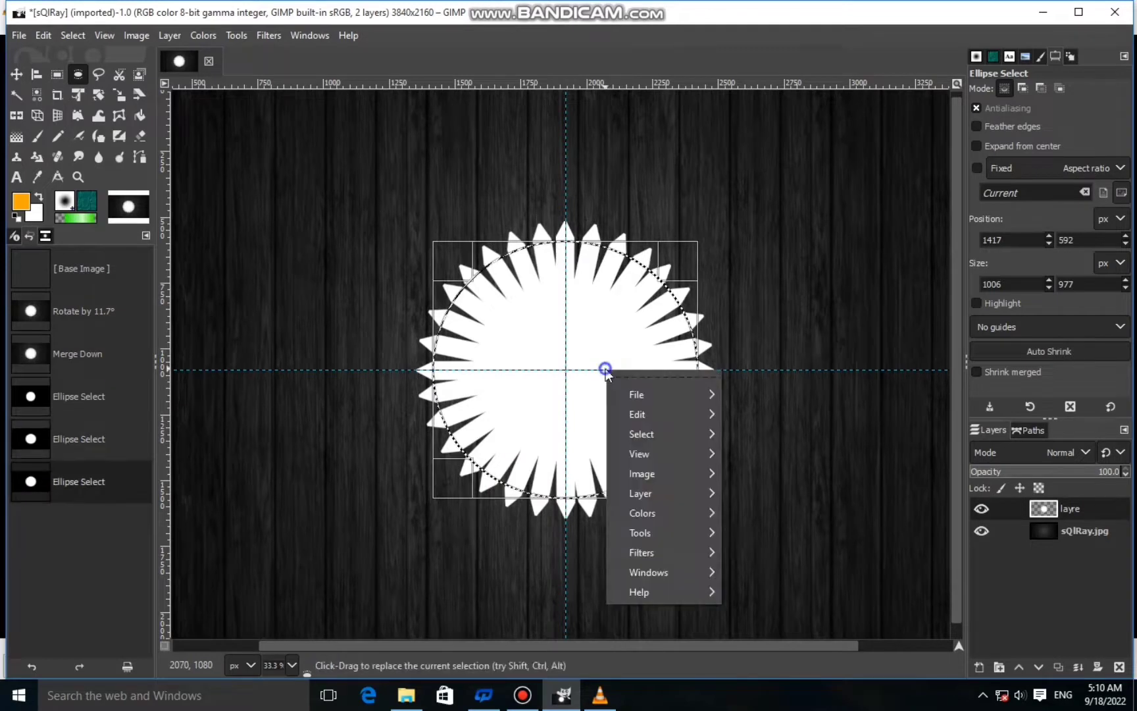
pyautogui.moveTo(643, 412)
pyautogui.click(779, 264)
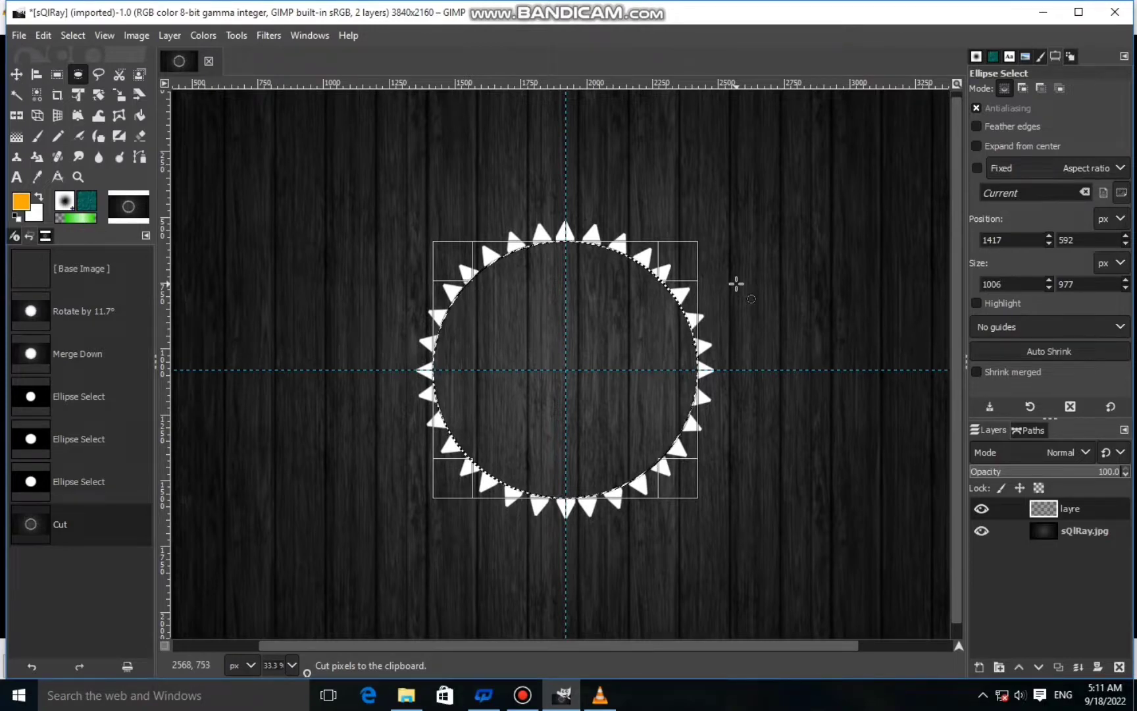
pyautogui.click(77, 34)
pyautogui.click(86, 77)
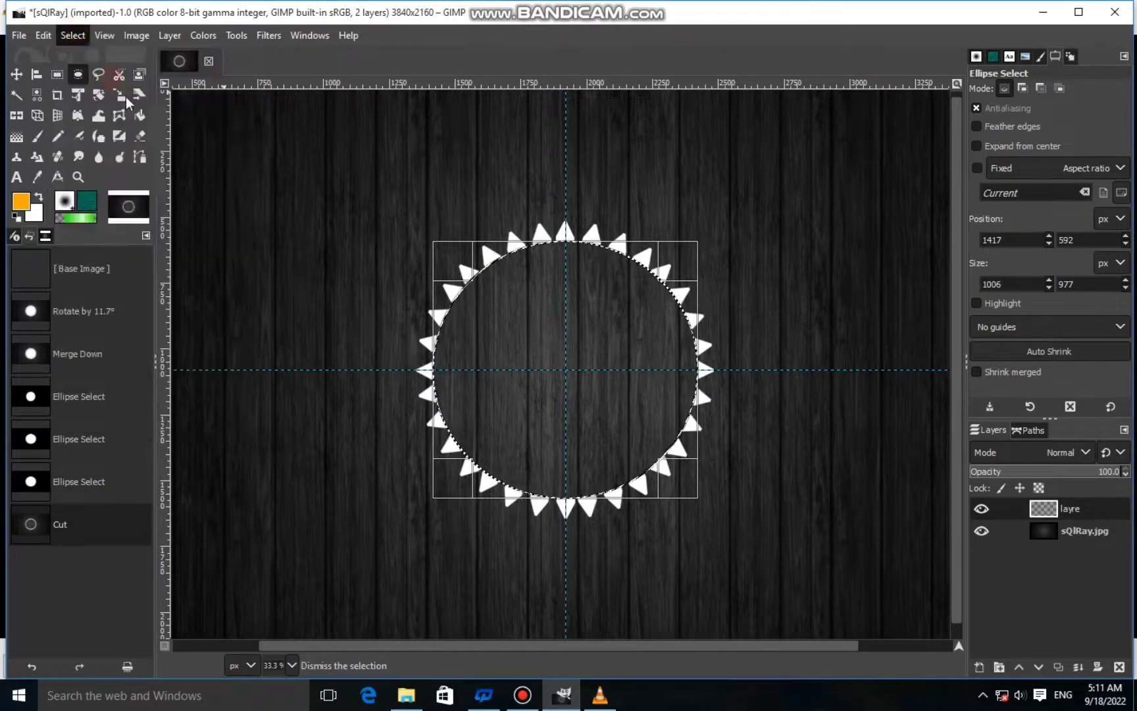
# Add a transparent layer above "layre" and draw an elliptical selection of about 1350 × 1380 px around the ring of teeth.
pyautogui.click(982, 667)
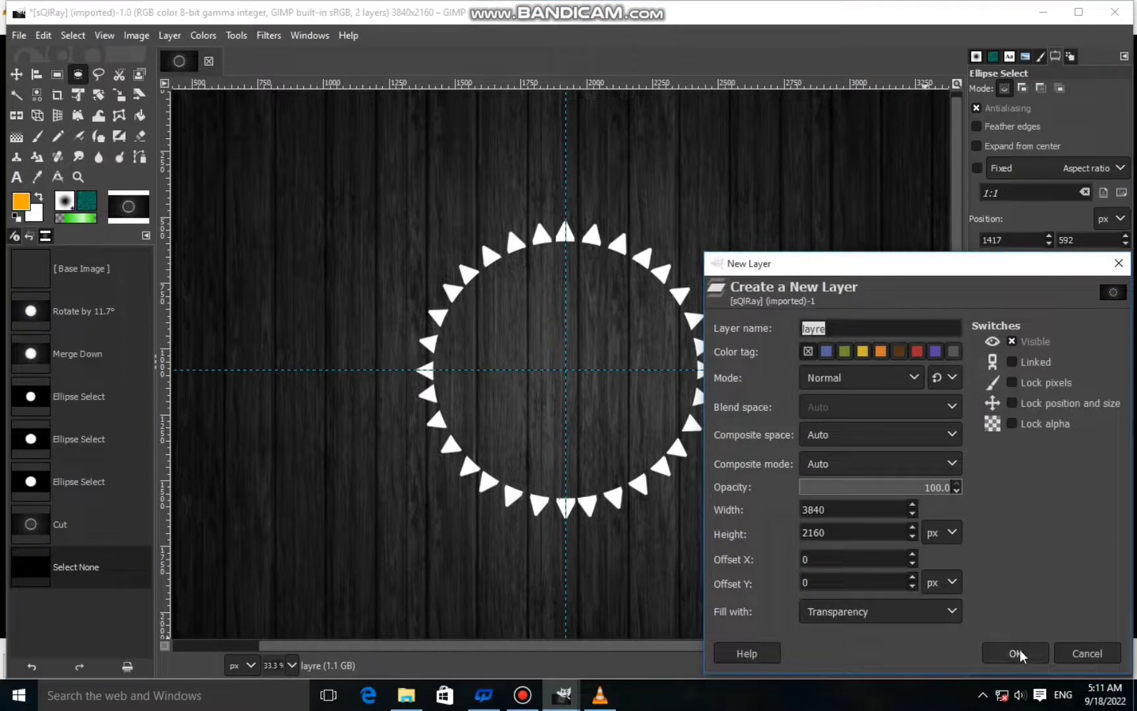
pyautogui.click(1021, 648)
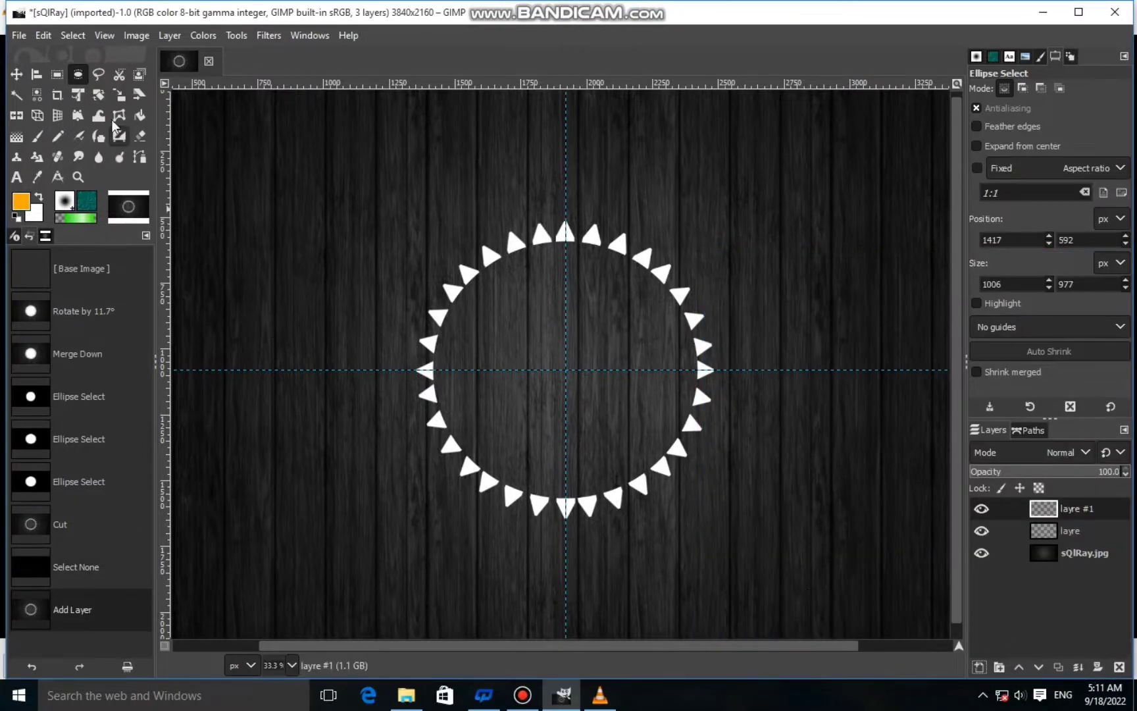
pyautogui.moveTo(380, 194); pyautogui.dragTo(767, 553)
pyautogui.moveTo(747, 406); pyautogui.dragTo(719, 416)
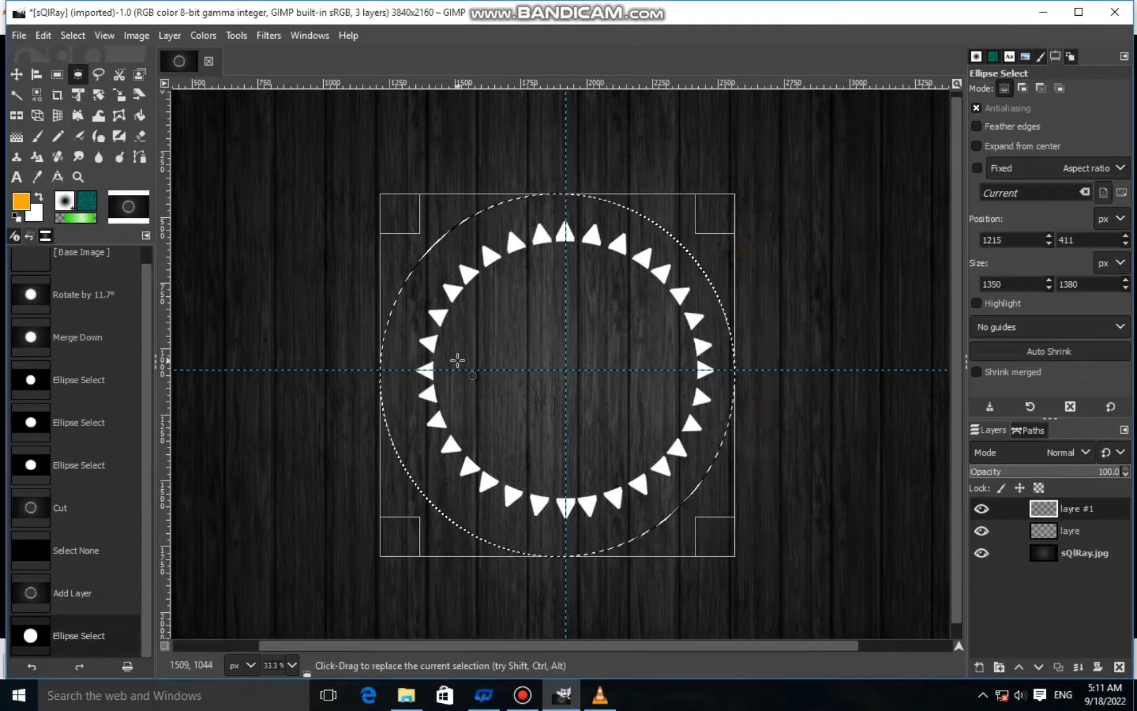
# Shrink the elliptical selection around the teeth to about 1254 × 1233 px at position 1293, 464.
pyautogui.moveTo(397, 346); pyautogui.dragTo(417, 350)
pyautogui.moveTo(577, 555); pyautogui.dragTo(578, 537)
pyautogui.moveTo(564, 198); pyautogui.dragTo(566, 212)
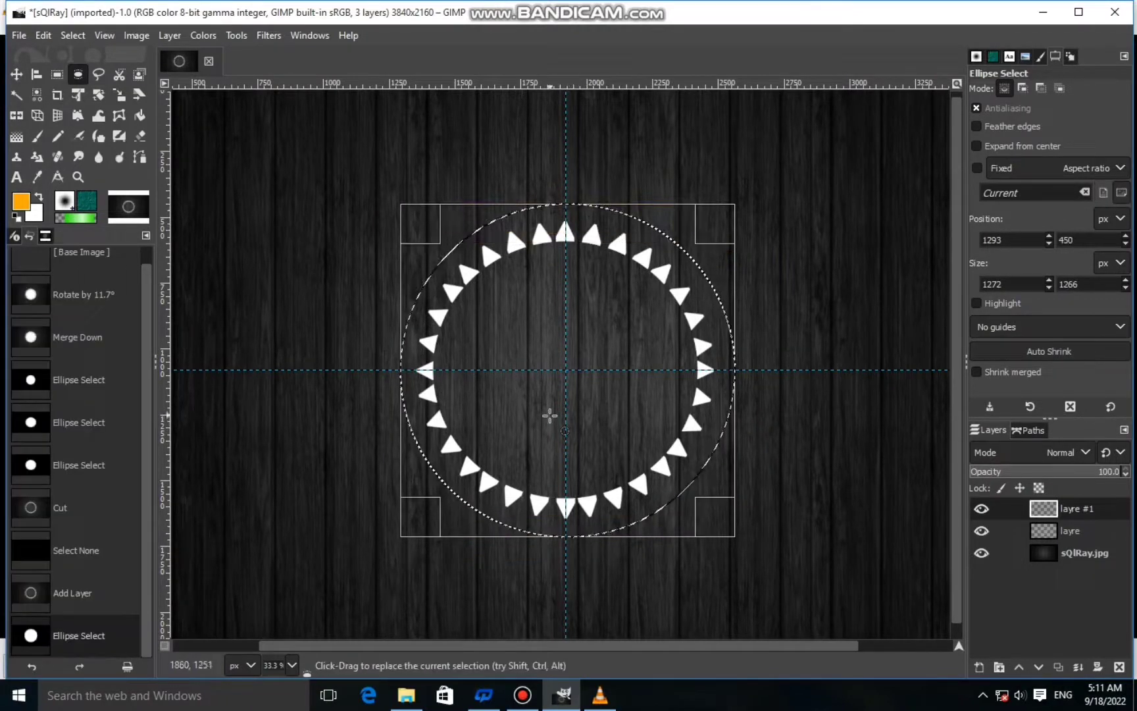
pyautogui.moveTo(563, 521); pyautogui.dragTo(563, 517)
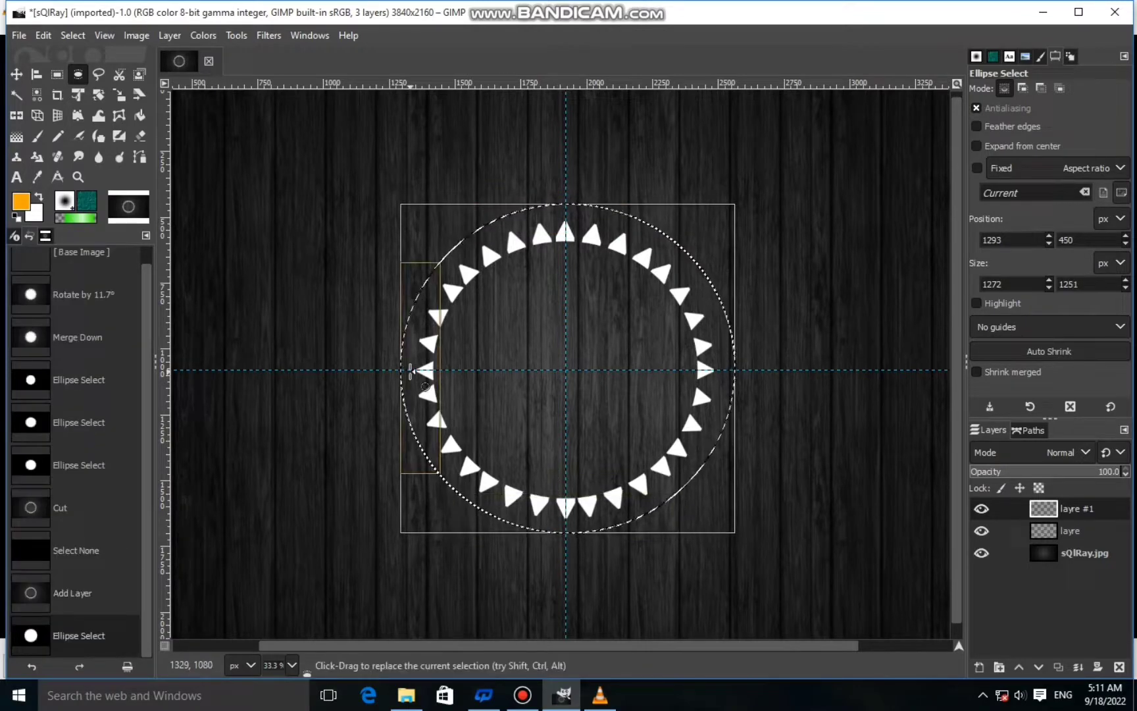
pyautogui.moveTo(411, 370); pyautogui.dragTo(412, 370)
pyautogui.moveTo(718, 363); pyautogui.dragTo(714, 363)
pyautogui.moveTo(616, 212); pyautogui.dragTo(616, 216)
pyautogui.moveTo(599, 305); pyautogui.dragTo(597, 303)
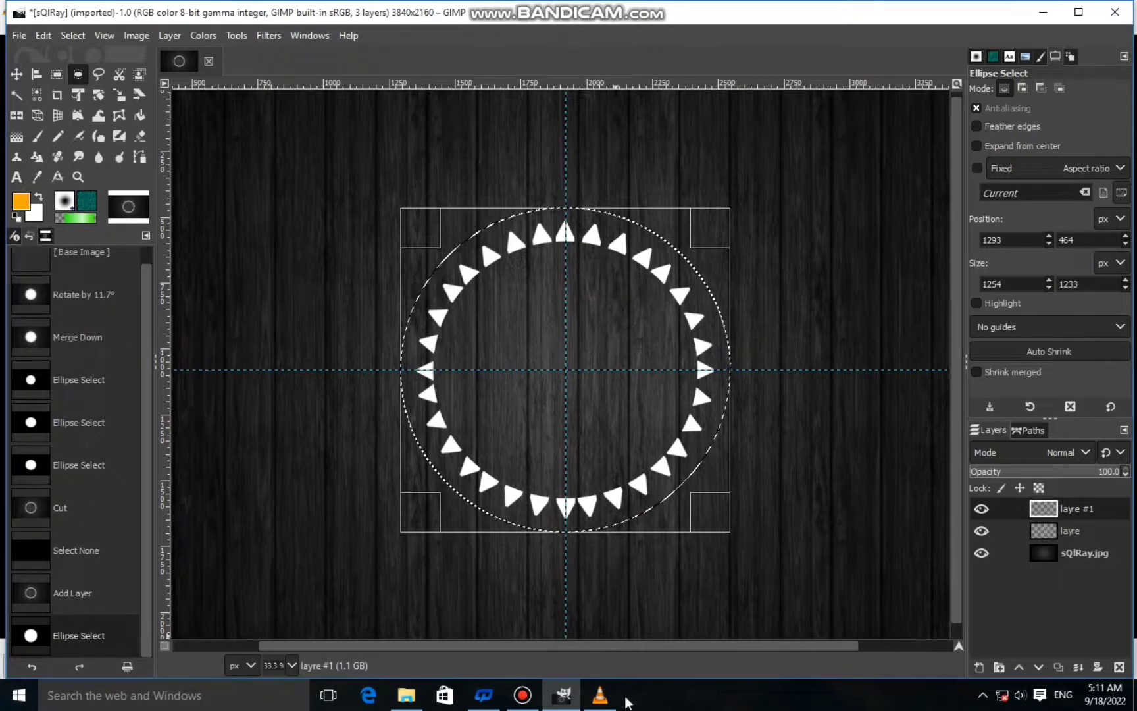
# Fill the elliptical selection on "layre #1" with the white background colour and lower the layer's opacity to about 39.6.
pyautogui.rightClick(532, 298)
pyautogui.moveTo(569, 343)
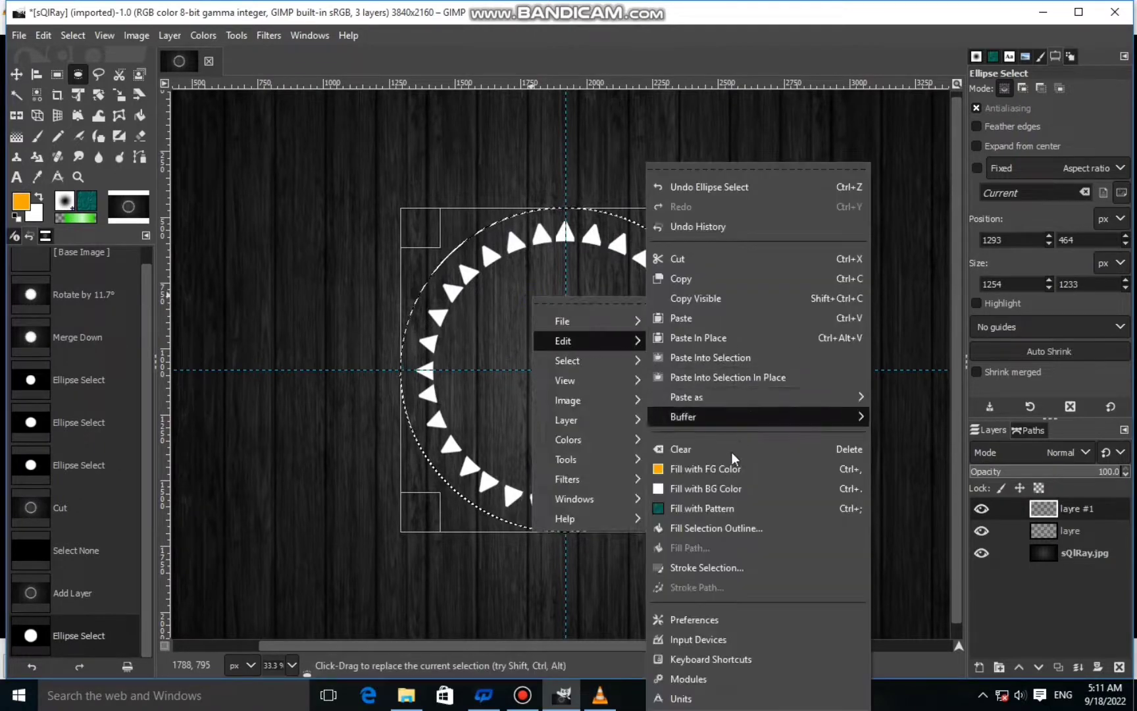
pyautogui.click(719, 488)
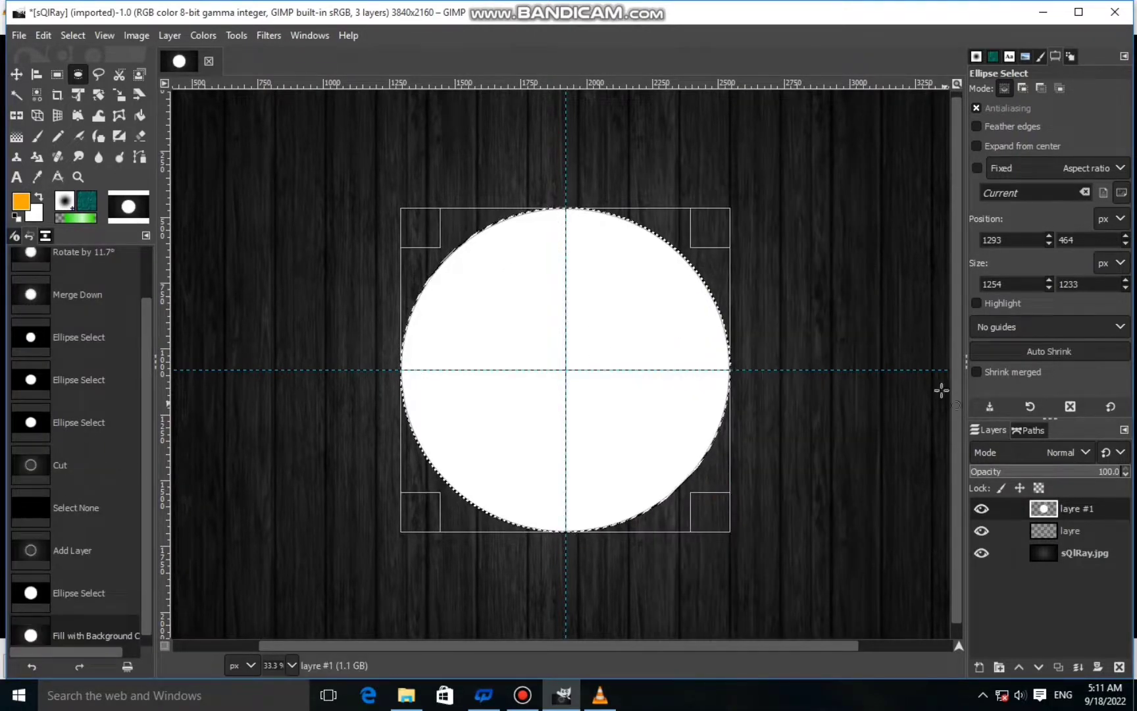
pyautogui.moveTo(1062, 472); pyautogui.dragTo(1030, 473)
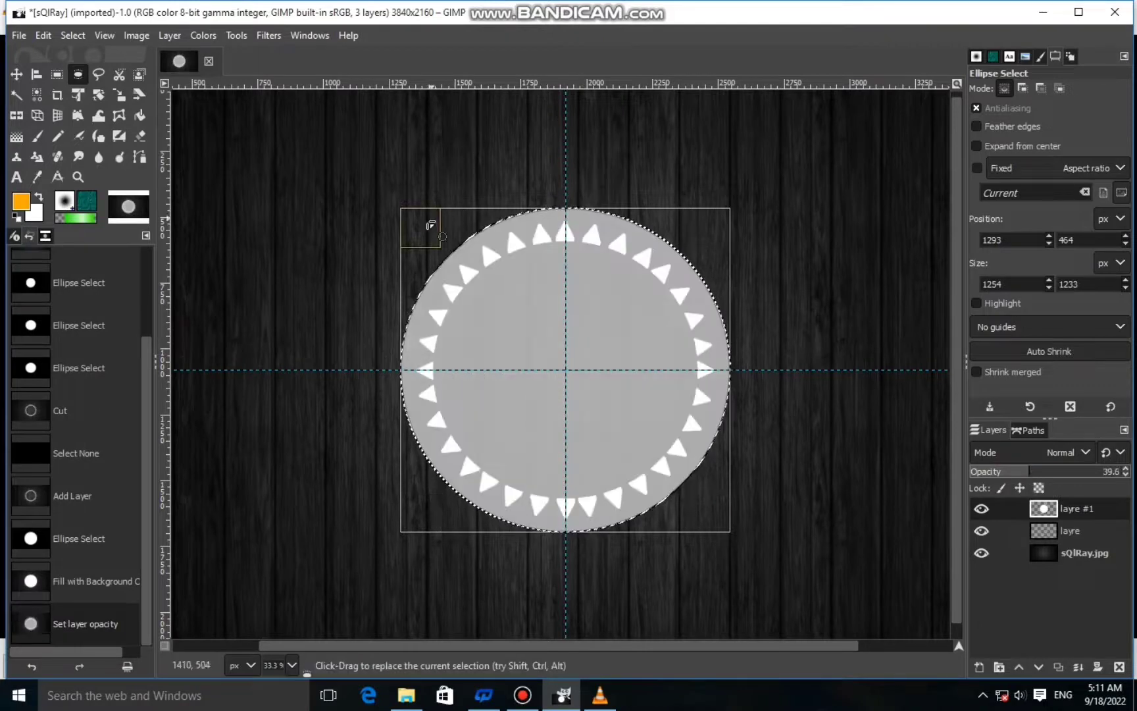
# Shrink the elliptical selection inside the translucent disc to about 1191 × 1167 px at position 1325, 497.
pyautogui.moveTo(432, 223); pyautogui.dragTo(445, 228)
pyautogui.moveTo(709, 326); pyautogui.dragTo(703, 326)
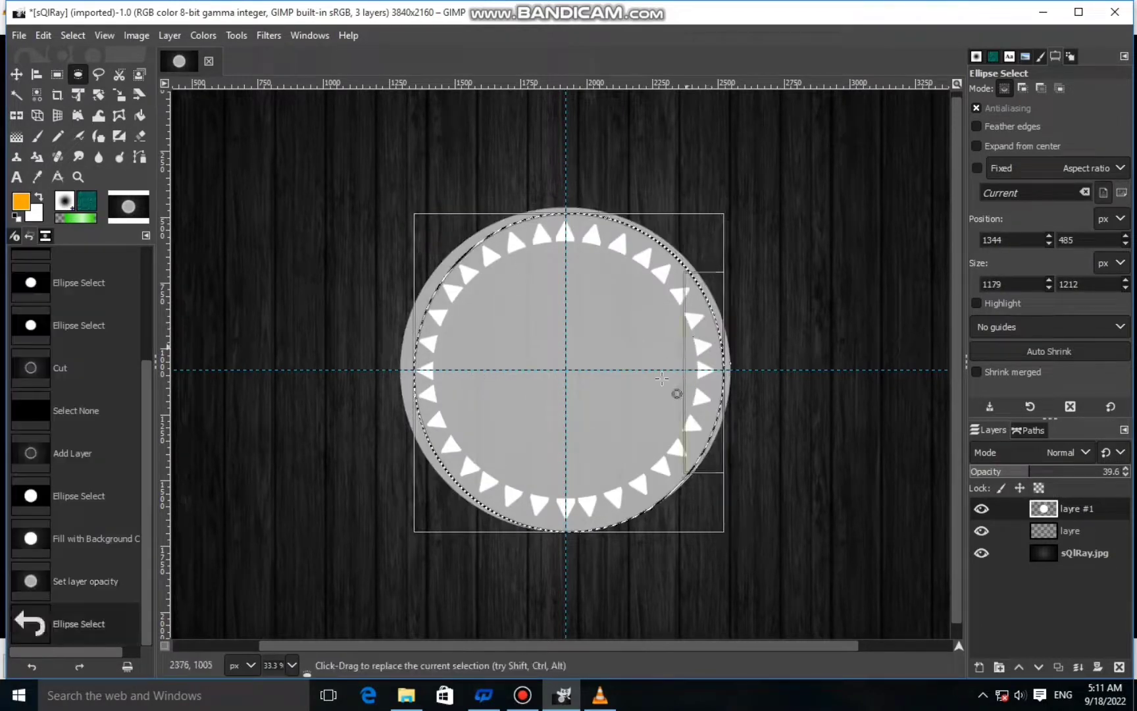
pyautogui.moveTo(584, 519); pyautogui.dragTo(584, 510)
pyautogui.moveTo(548, 229); pyautogui.dragTo(548, 235)
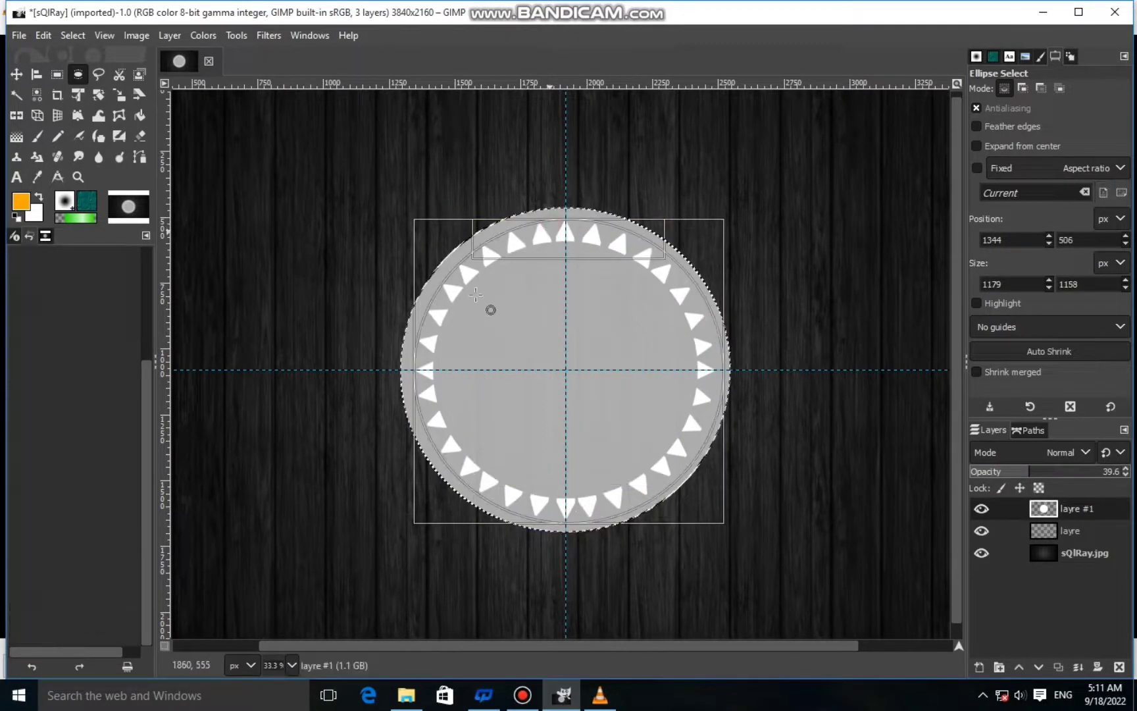
pyautogui.moveTo(441, 330); pyautogui.dragTo(437, 329)
pyautogui.moveTo(559, 253); pyautogui.dragTo(560, 251)
pyautogui.moveTo(617, 420); pyautogui.dragTo(614, 419)
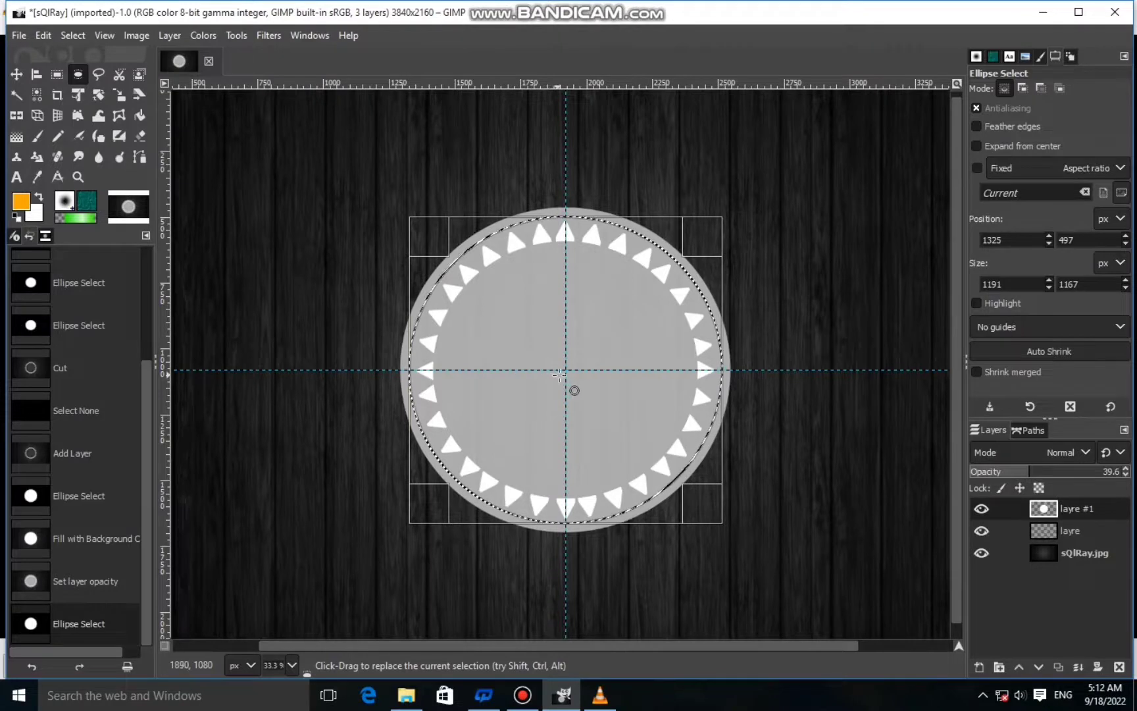
# Refine the elliptical selection to about 1203 × 1182 px at position 1319, 488, leaving an even rim of the disc outside.
pyautogui.moveTo(602, 255); pyautogui.dragTo(602, 254)
pyautogui.moveTo(579, 507); pyautogui.dragTo(579, 508)
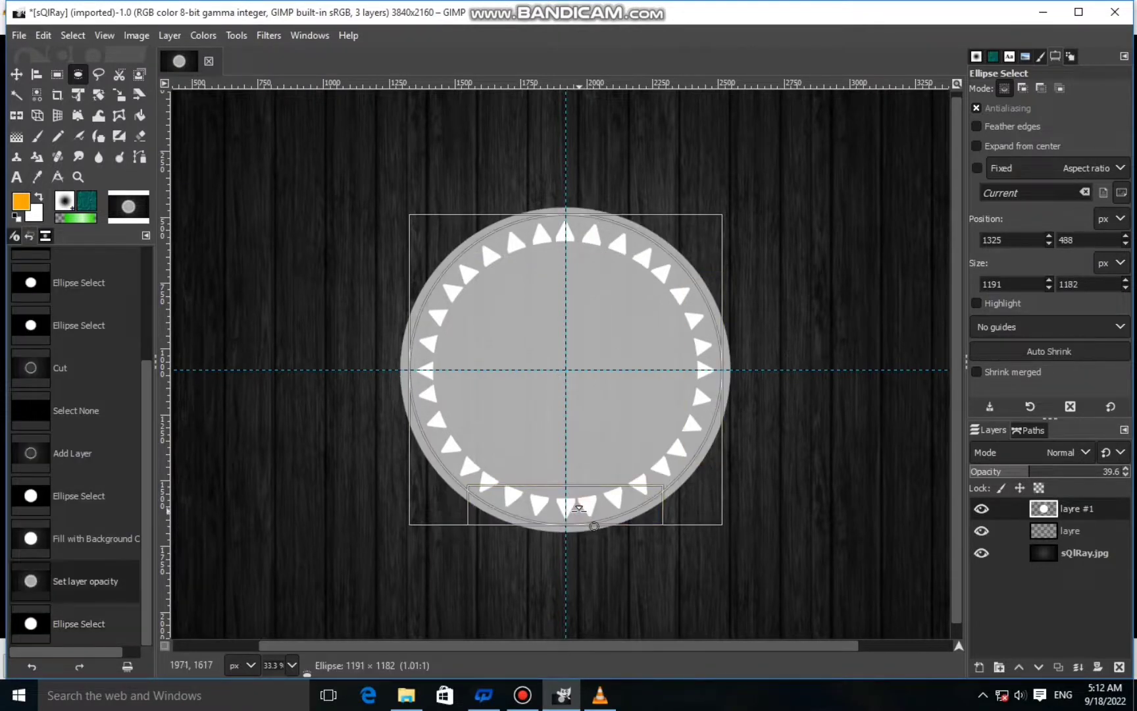
pyautogui.moveTo(443, 361); pyautogui.dragTo(443, 361)
pyautogui.click(680, 364)
pyautogui.click(690, 364)
pyautogui.moveTo(701, 366); pyautogui.dragTo(702, 366)
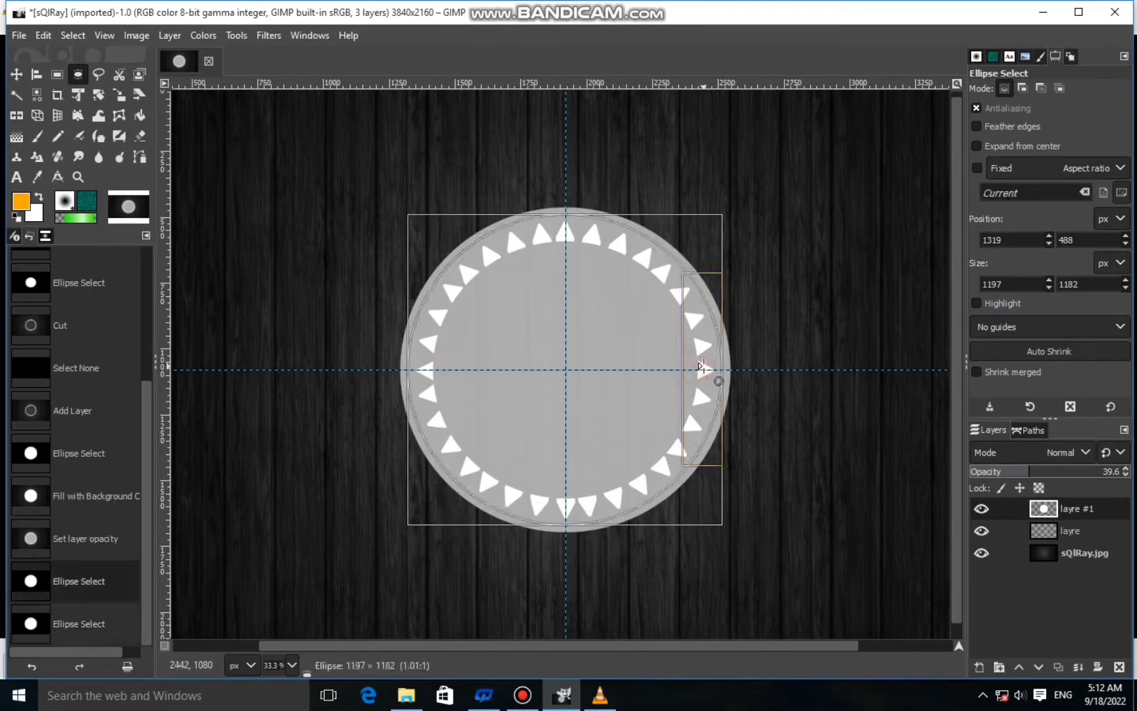
pyautogui.click(630, 377)
# Cut the selected area out of the disc to leave a thin ring, restore the layer's opacity to 100, and deselect.
pyautogui.rightClick(610, 346)
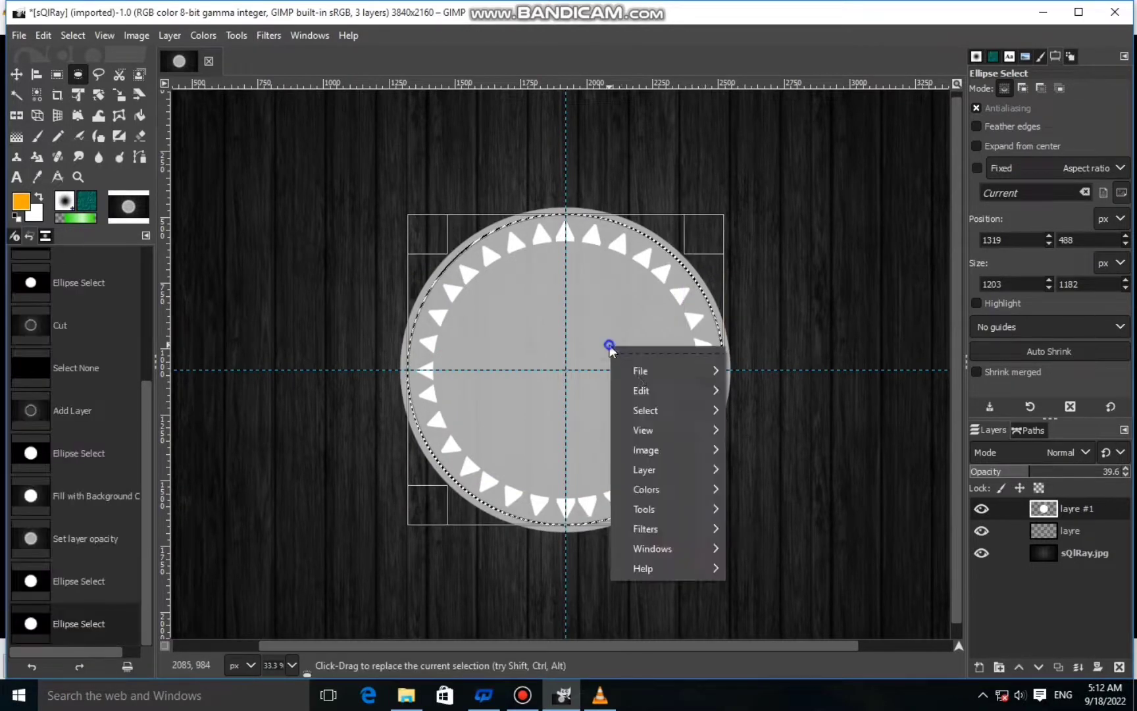
pyautogui.moveTo(644, 390)
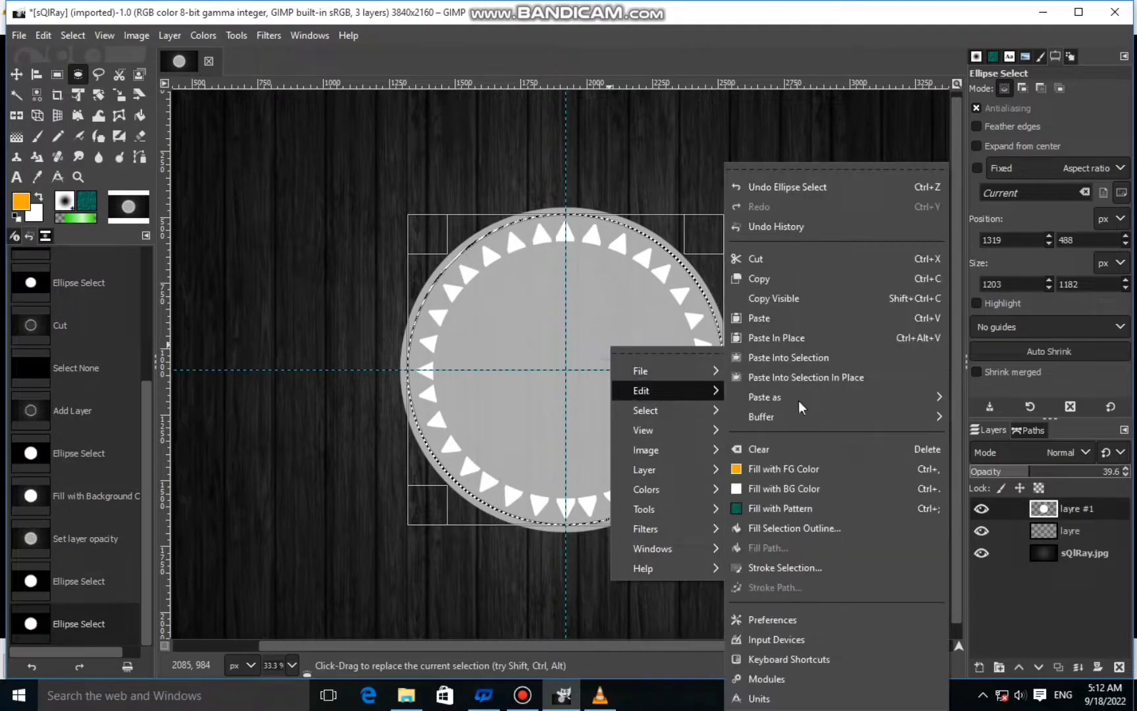
pyautogui.click(757, 256)
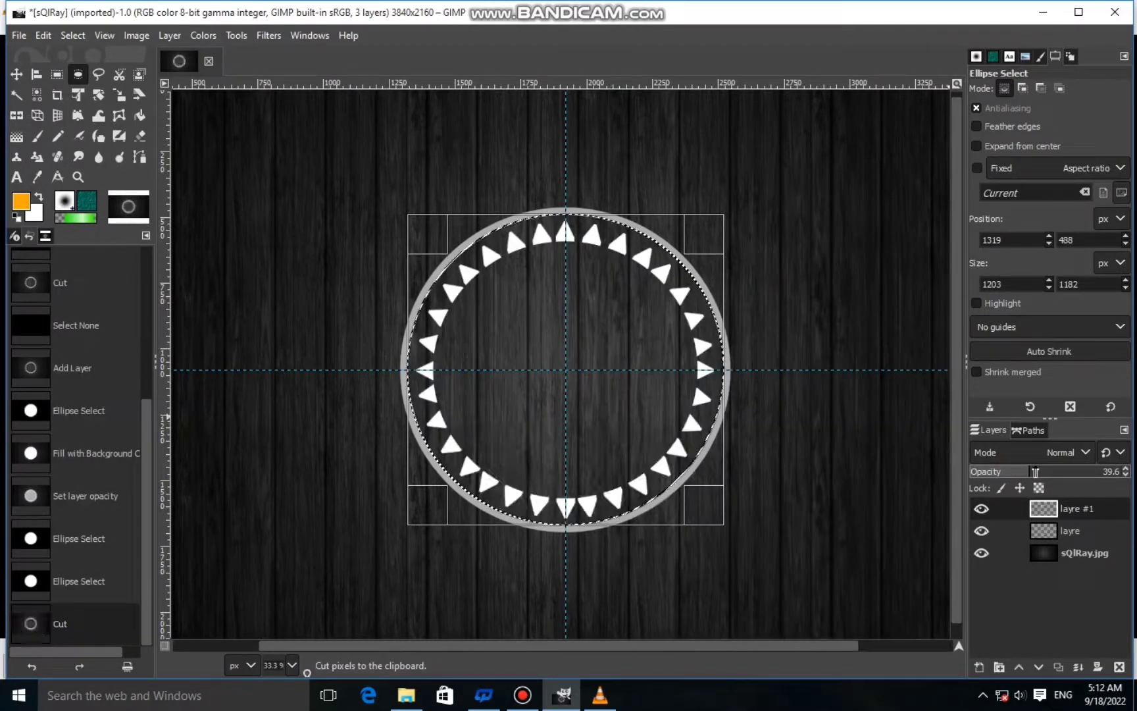
pyautogui.moveTo(1035, 471); pyautogui.dragTo(1128, 471)
pyautogui.click(73, 34)
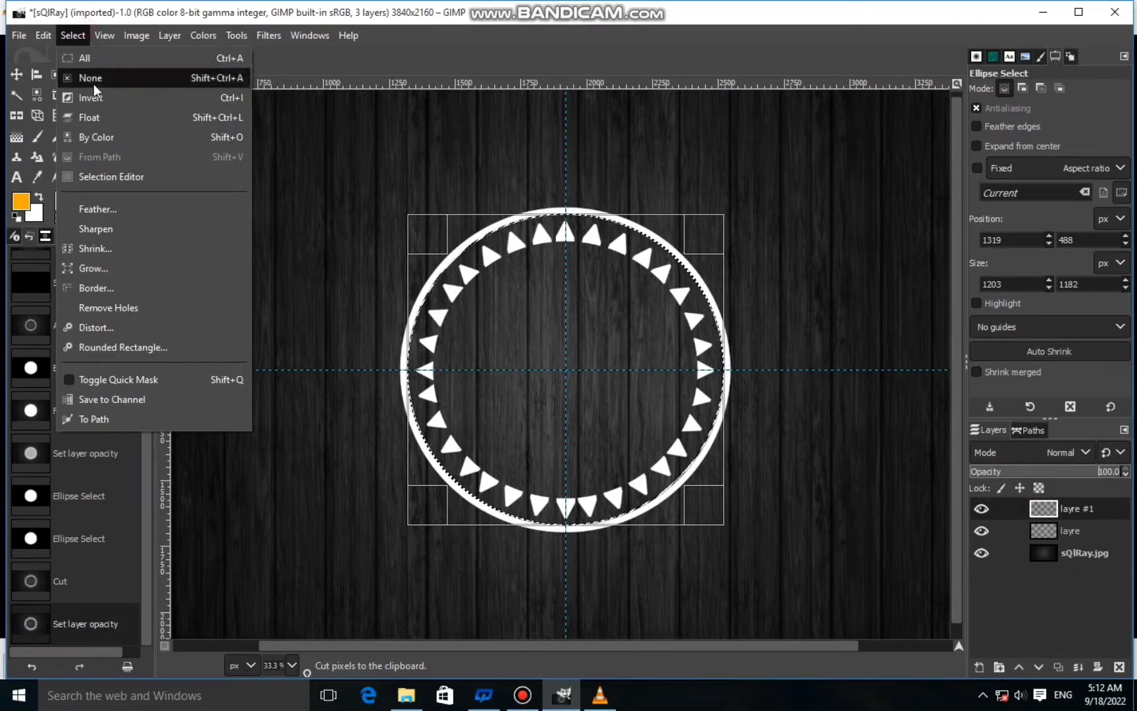
pyautogui.click(91, 78)
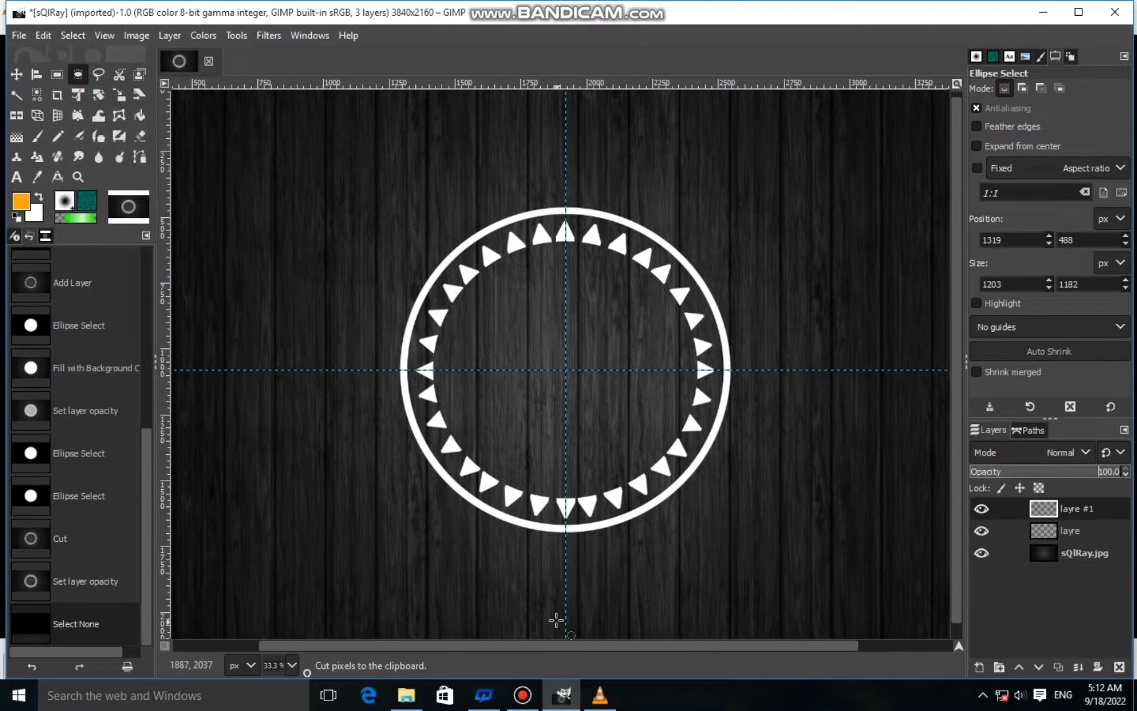
# Add another transparent layer, draw an elliptical selection of about 723 × 693 px inside the ring of teeth, and enlarge it.
pyautogui.click(980, 667)
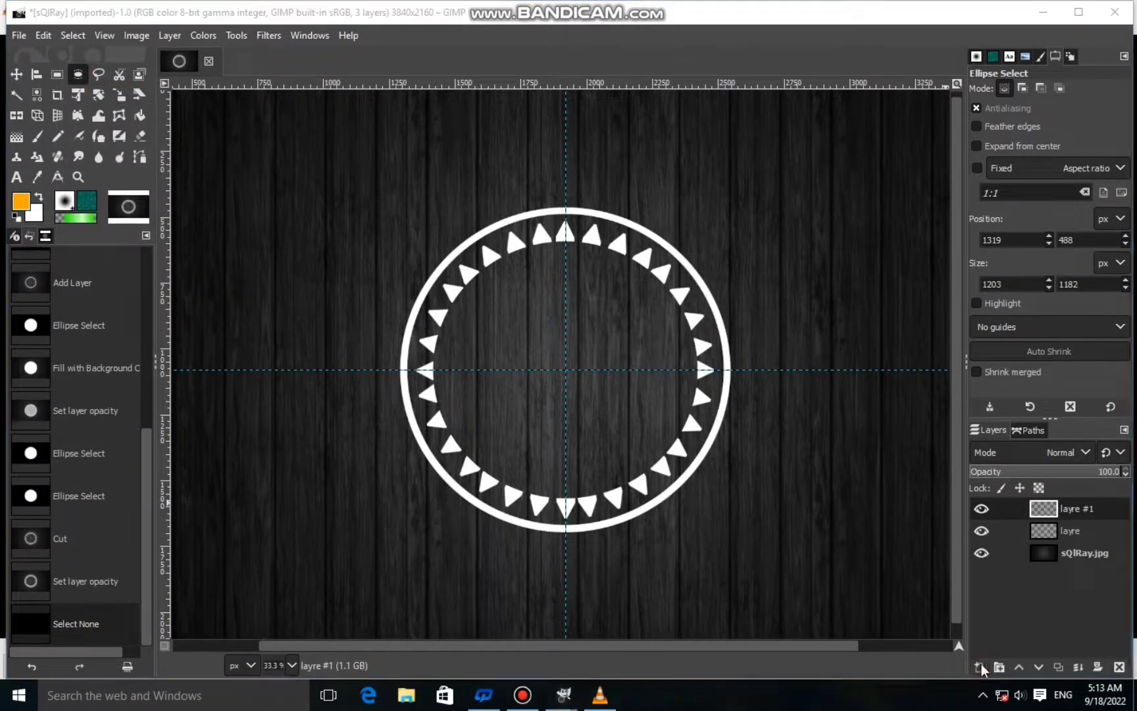
pyautogui.press('Return')
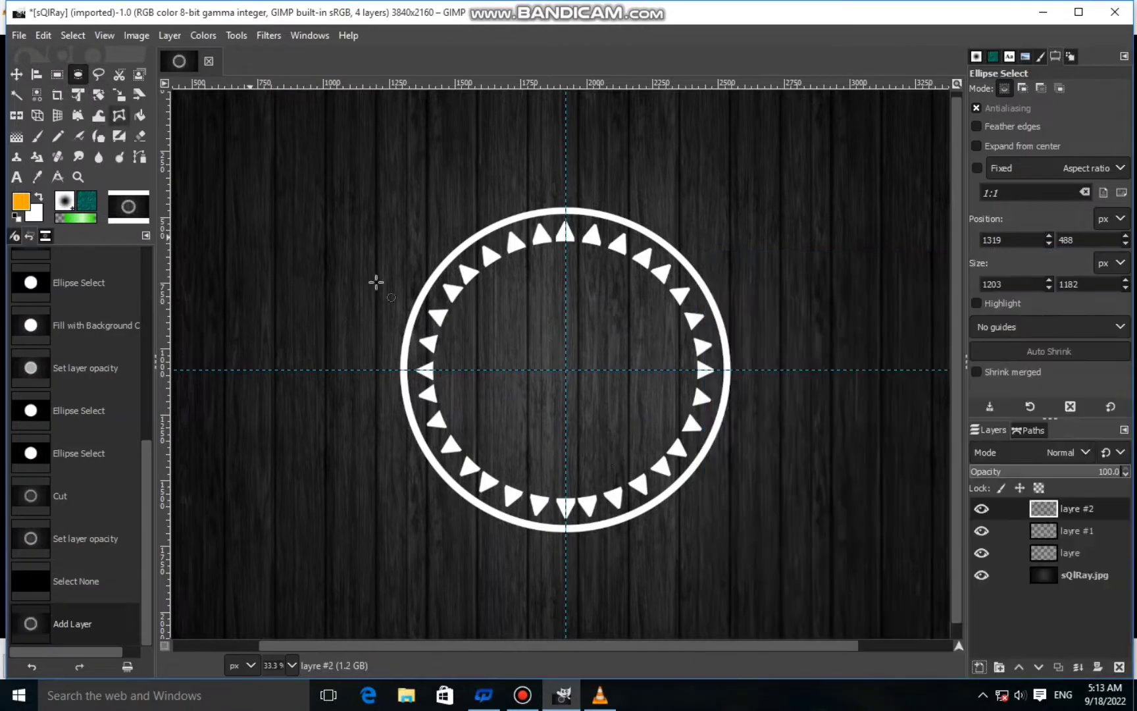
pyautogui.moveTo(468, 296); pyautogui.dragTo(658, 478)
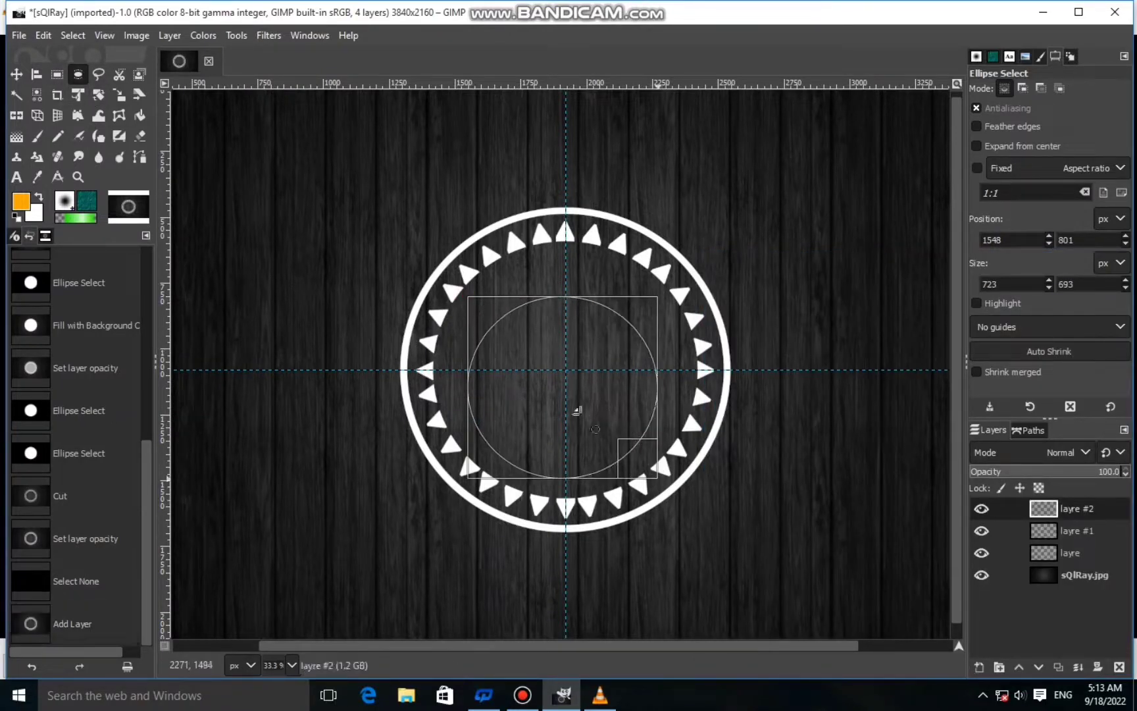
pyautogui.moveTo(493, 313); pyautogui.dragTo(454, 266)
pyautogui.moveTo(662, 465); pyautogui.dragTo(666, 466)
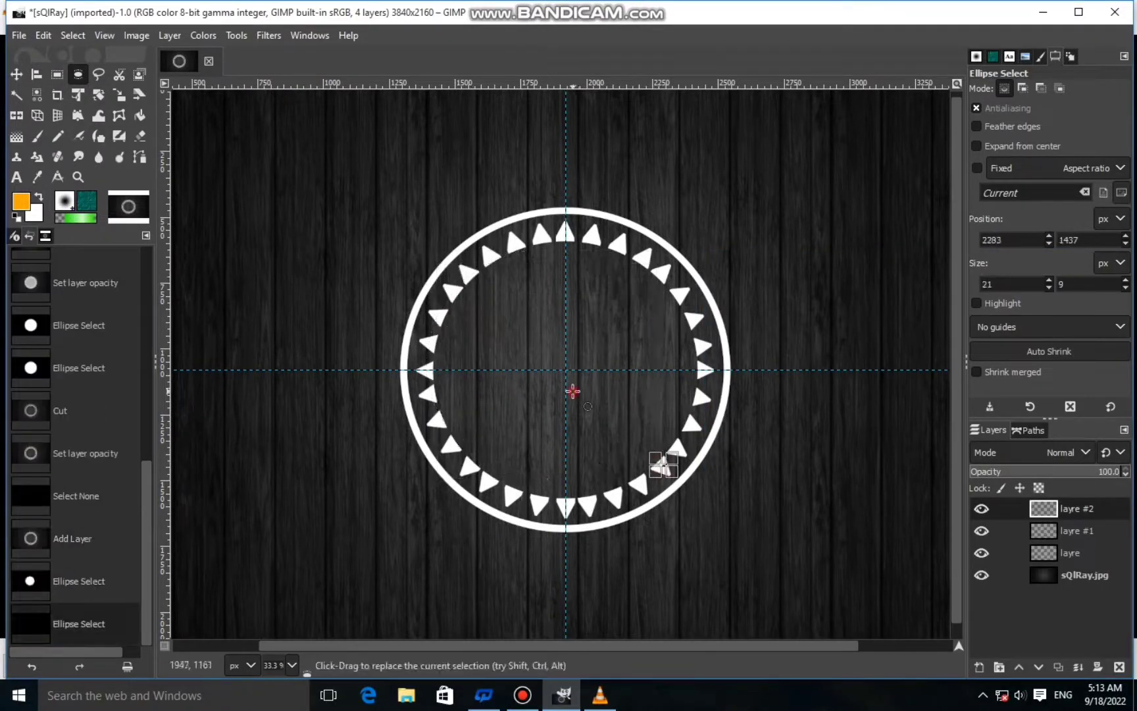
pyautogui.click(572, 391)
pyautogui.hotkey('ctrl', 'z')
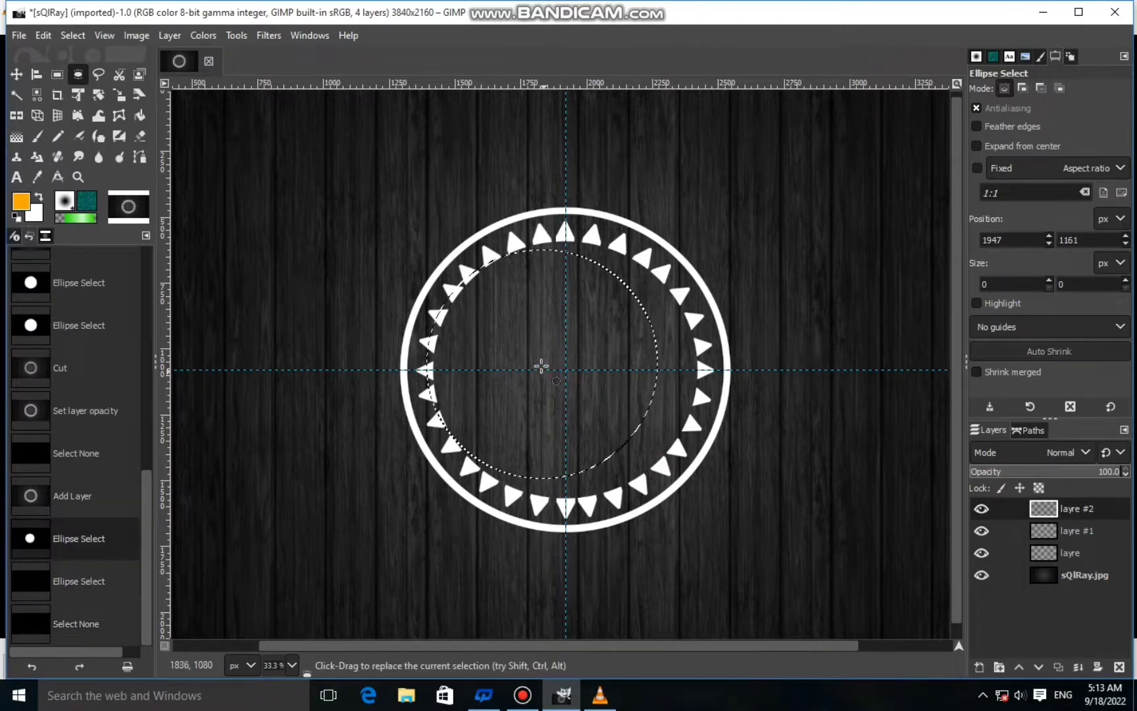
# Centre the inner elliptical selection on the guides and resize it to about 846 × 852 px at position 1499, 654.
pyautogui.moveTo(634, 455); pyautogui.dragTo(652, 466)
pyautogui.moveTo(461, 357); pyautogui.dragTo(479, 356)
pyautogui.moveTo(555, 376); pyautogui.dragTo(560, 376)
pyautogui.click(566, 275)
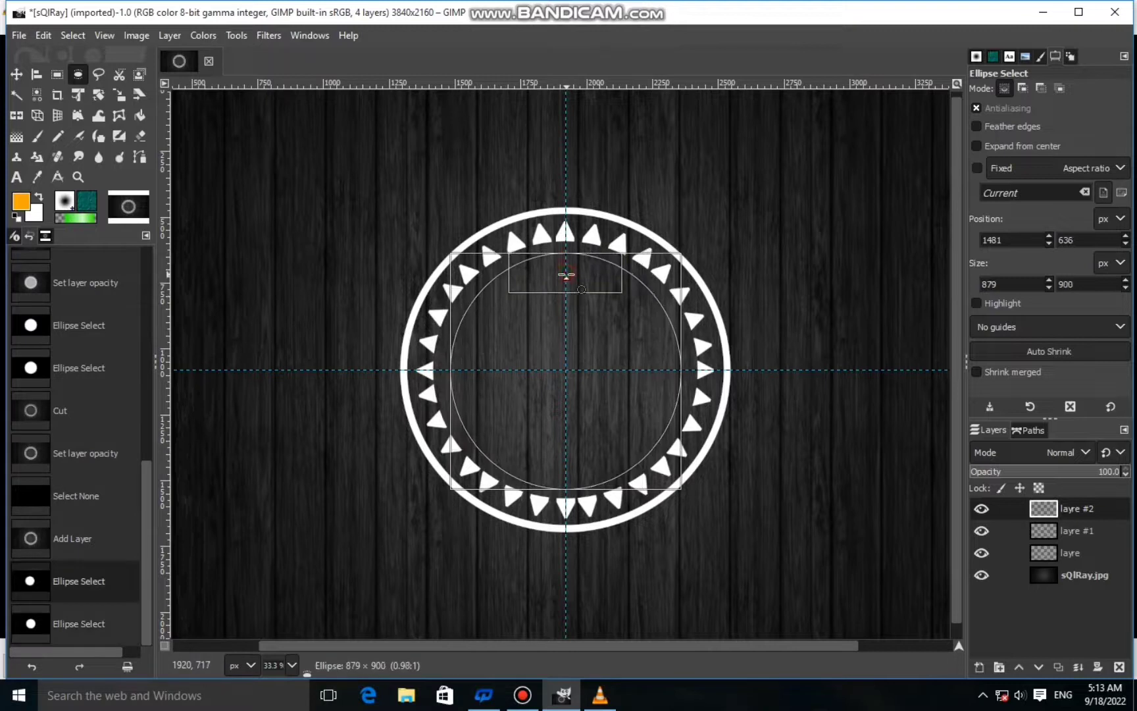
pyautogui.click(574, 327)
pyautogui.moveTo(575, 281); pyautogui.dragTo(574, 292)
pyautogui.moveTo(576, 480); pyautogui.dragTo(578, 474)
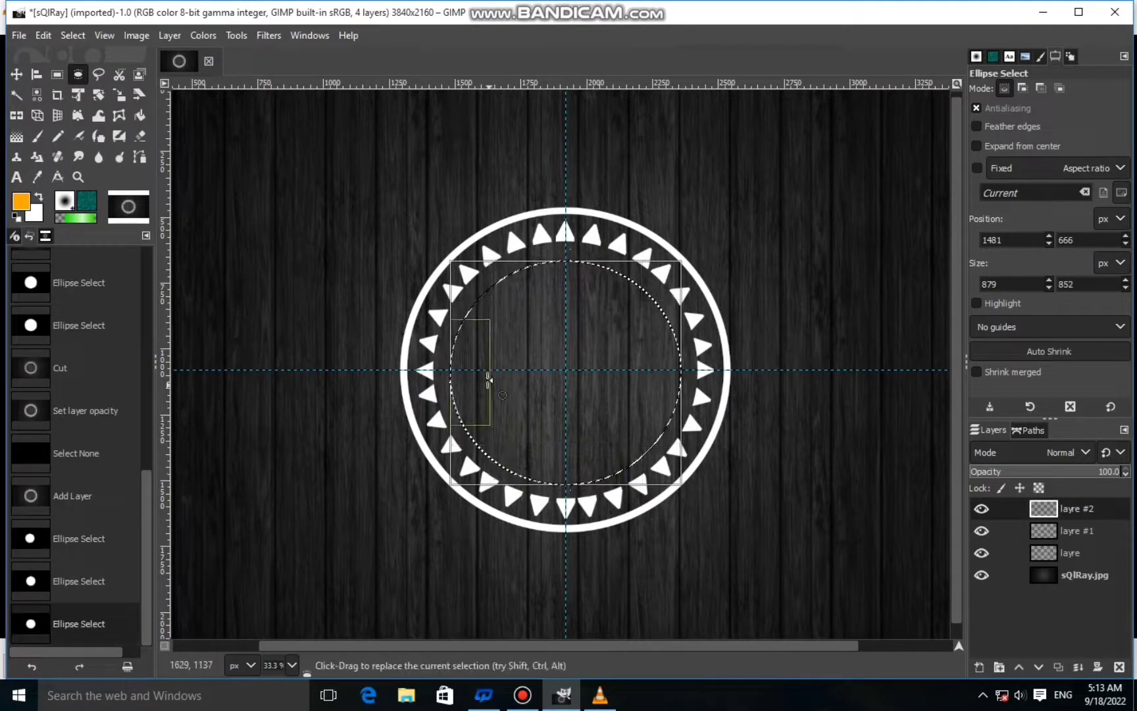
pyautogui.moveTo(541, 378); pyautogui.dragTo(485, 366)
pyautogui.moveTo(652, 368); pyautogui.dragTo(648, 372)
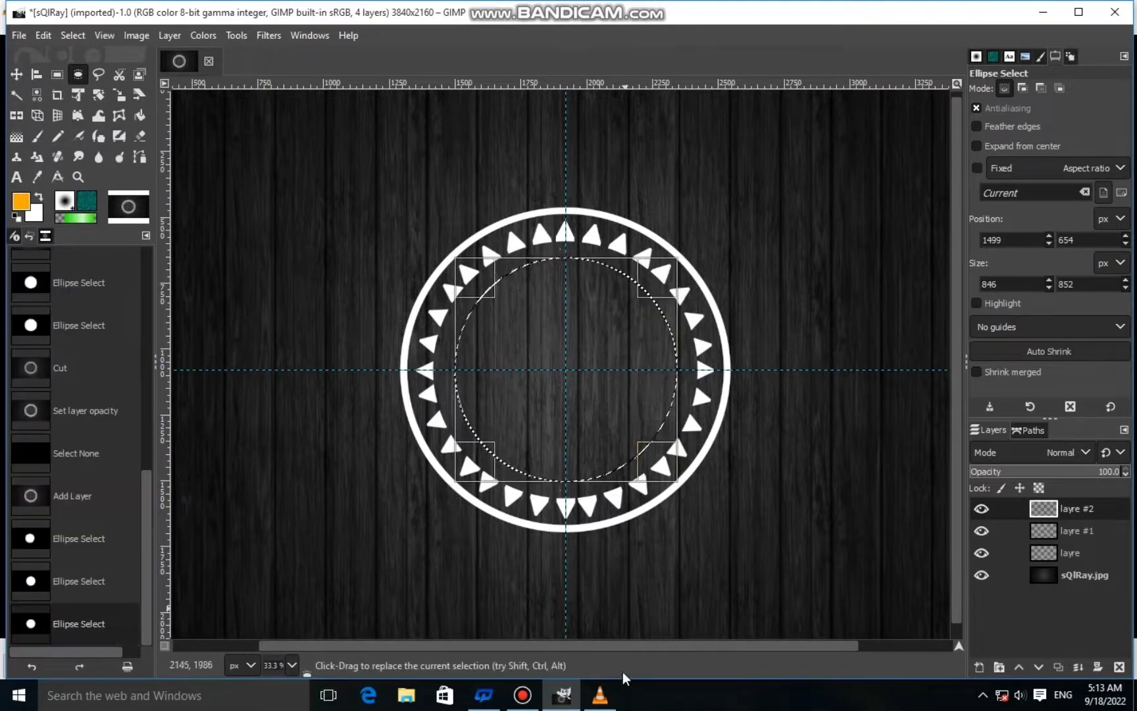
# Enlarge the inner elliptical selection to about 960 × 936 px at position 1440, 612, just inside the teeth.
pyautogui.moveTo(479, 299); pyautogui.dragTo(469, 294)
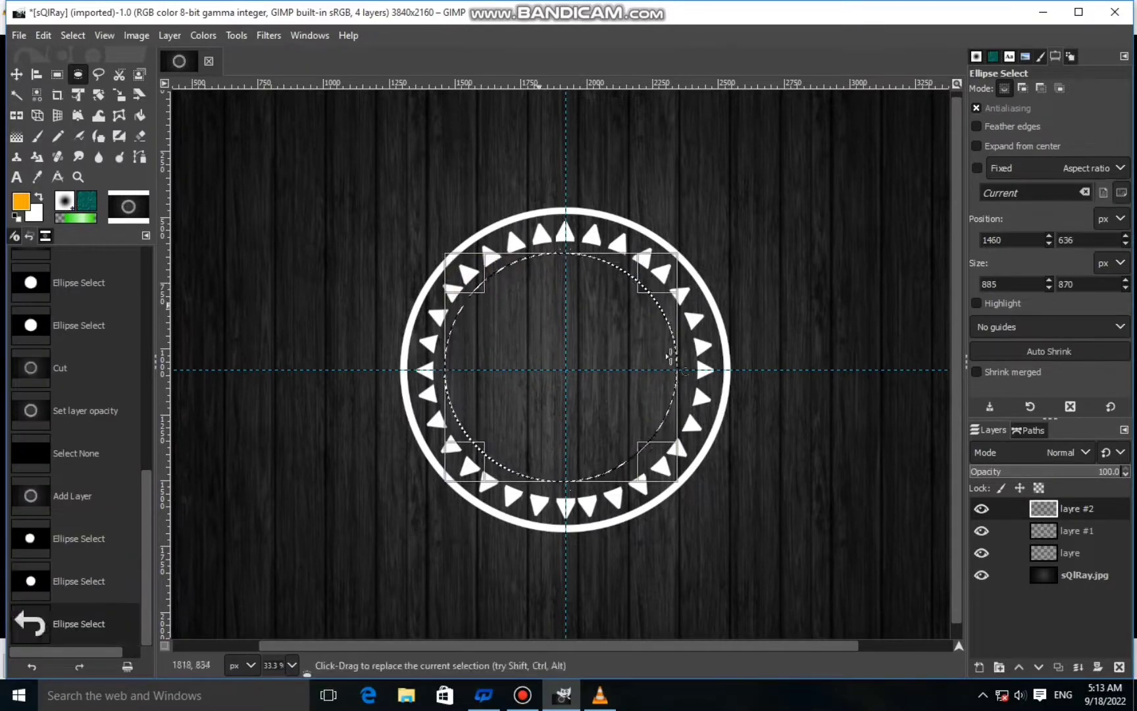
pyautogui.moveTo(662, 382); pyautogui.dragTo(668, 384)
pyautogui.moveTo(601, 451); pyautogui.dragTo(589, 469)
pyautogui.moveTo(561, 271); pyautogui.dragTo(559, 267)
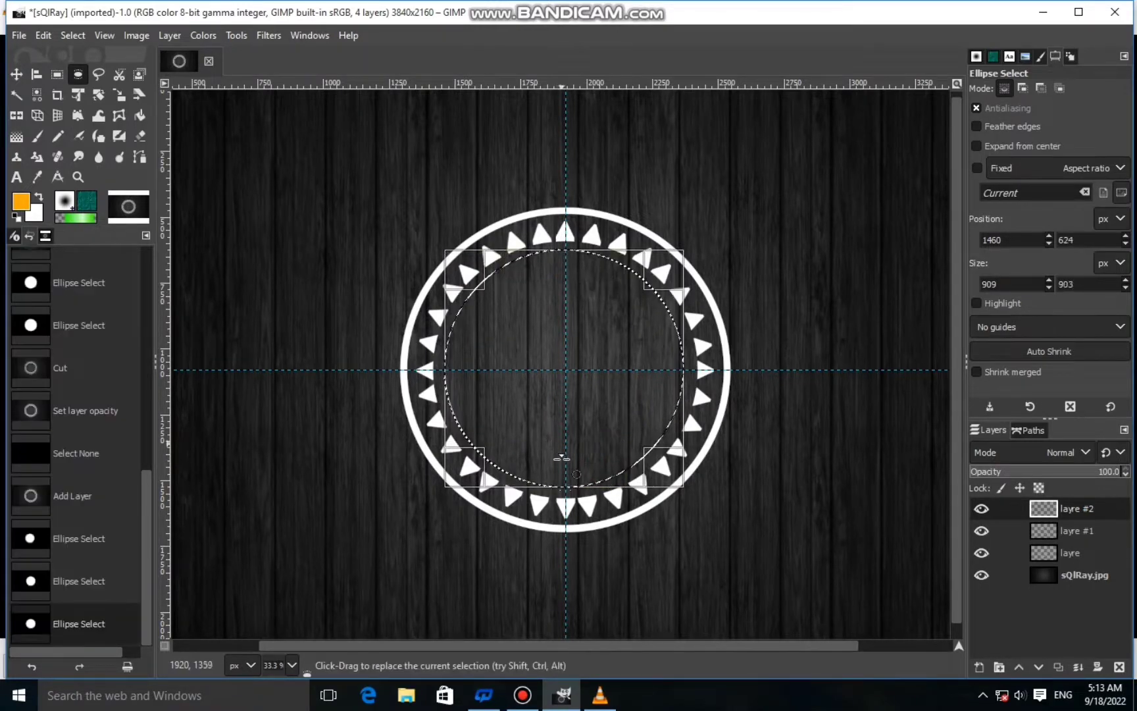
pyautogui.moveTo(562, 457); pyautogui.dragTo(563, 462)
pyautogui.moveTo(474, 380); pyautogui.dragTo(471, 380)
pyautogui.moveTo(660, 384); pyautogui.dragTo(665, 381)
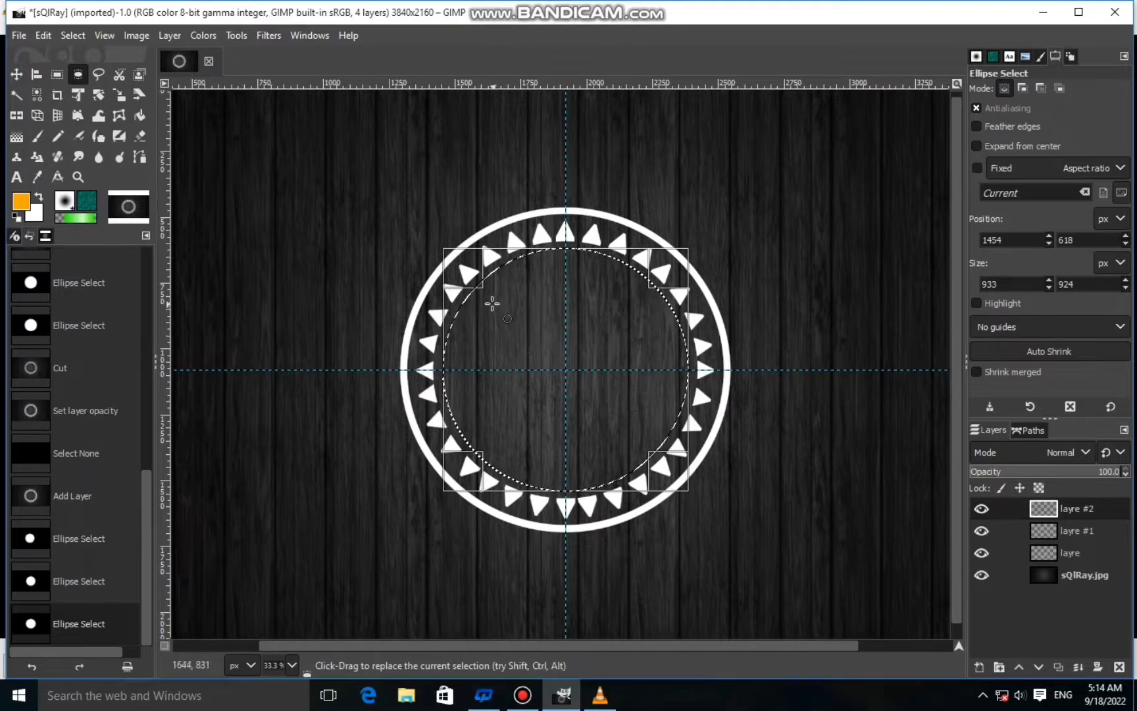
pyautogui.moveTo(474, 283); pyautogui.dragTo(471, 281)
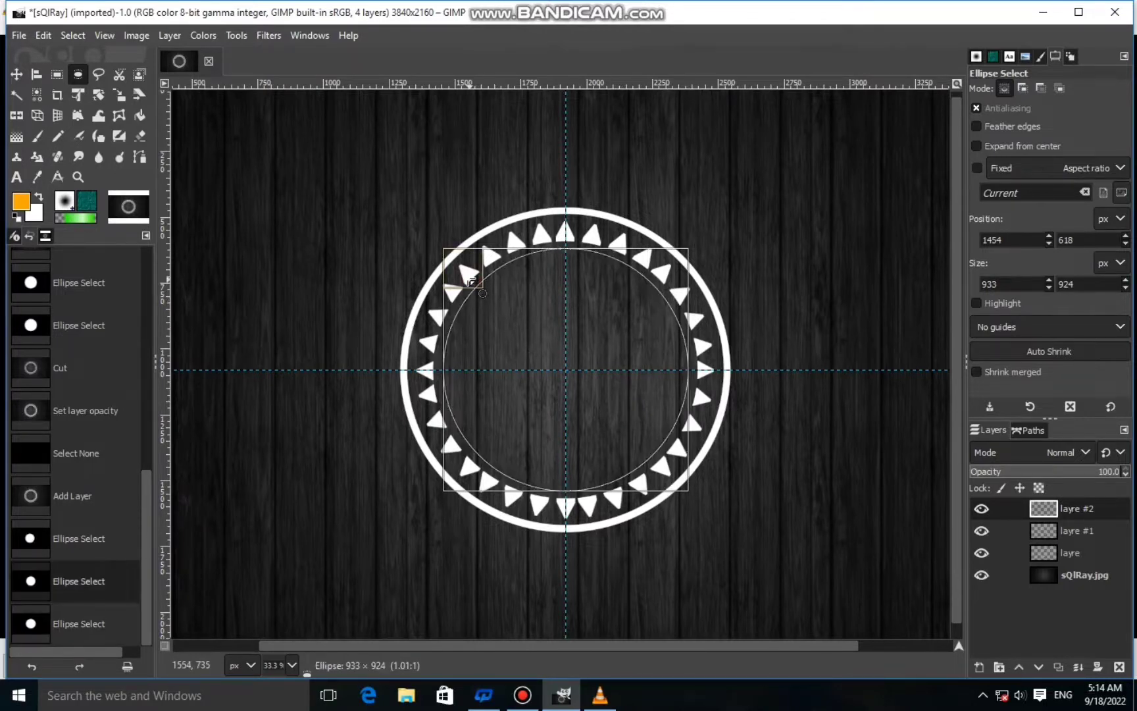
pyautogui.moveTo(650, 489); pyautogui.dragTo(653, 492)
# Fill the inner elliptical selection on "layre #2" with the white background colour.
pyautogui.rightClick(583, 402)
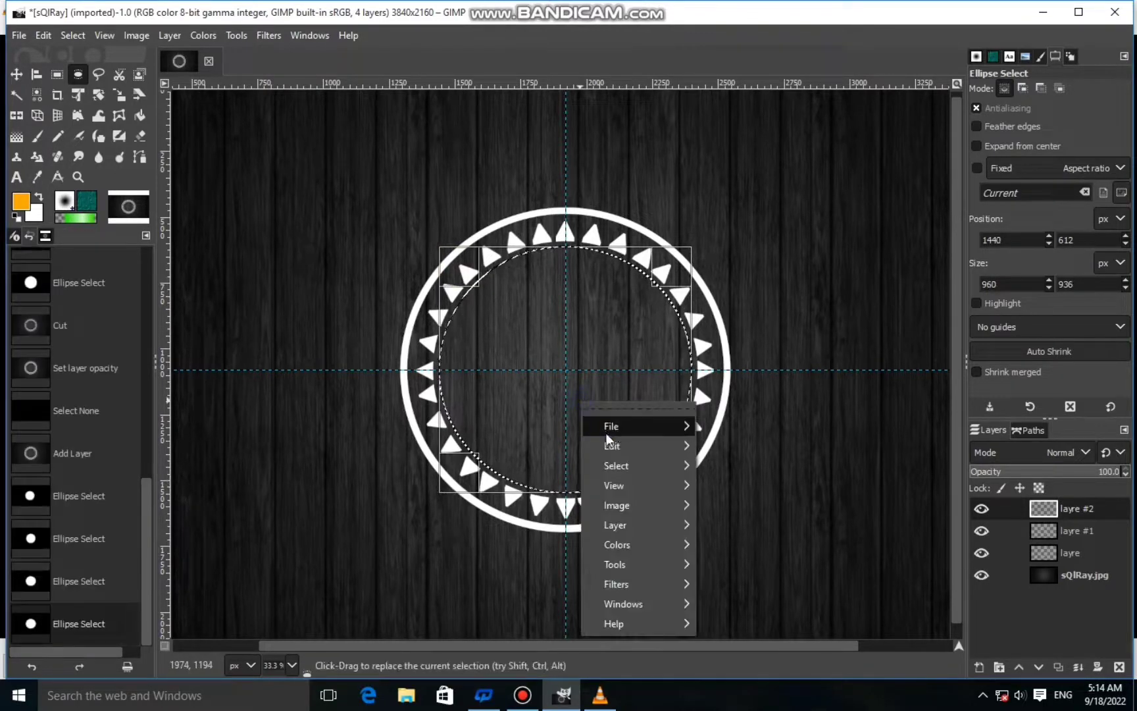
pyautogui.moveTo(618, 442)
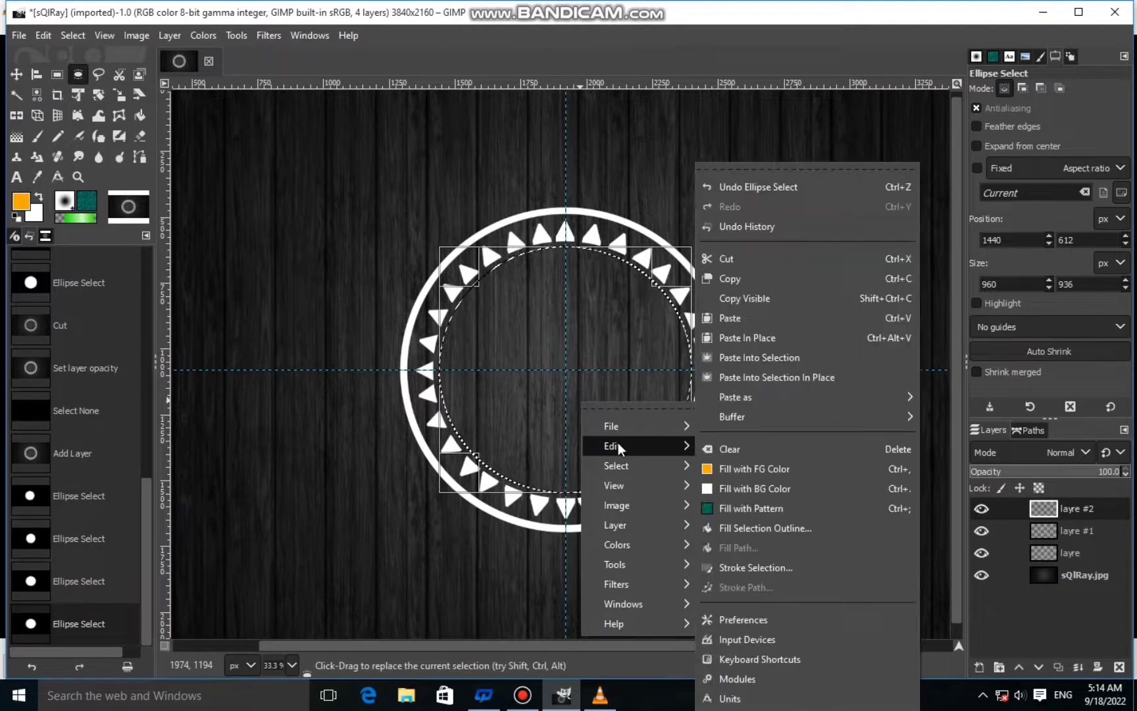
pyautogui.click(777, 489)
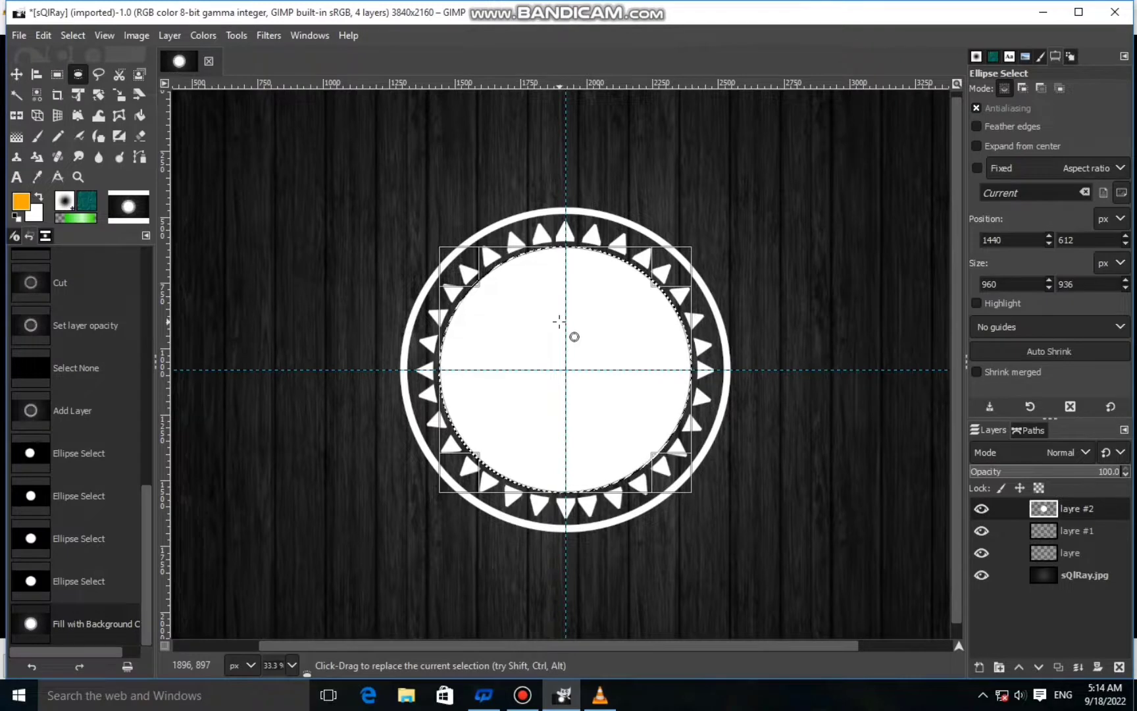
# Shrink the inner elliptical selection to about 930 × 903 px at position 1455, 630, slightly inside the white disc's edge.
pyautogui.moveTo(468, 264); pyautogui.dragTo(472, 265)
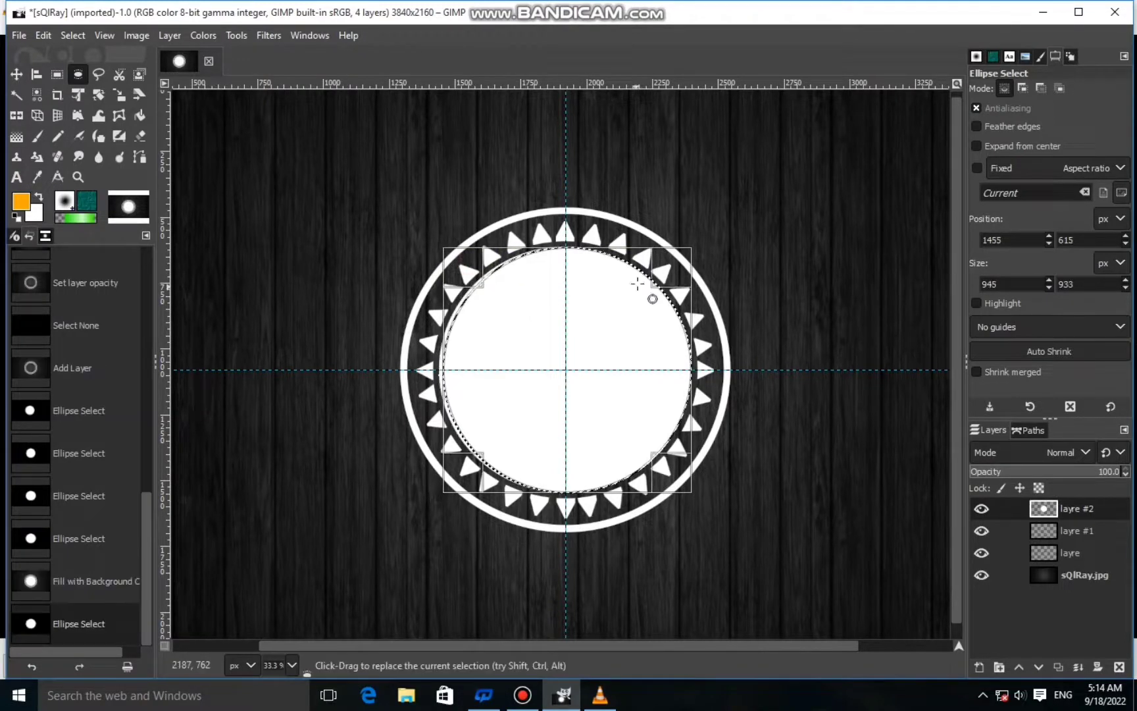
pyautogui.moveTo(676, 270); pyautogui.dragTo(669, 274)
pyautogui.moveTo(667, 468); pyautogui.dragTo(671, 465)
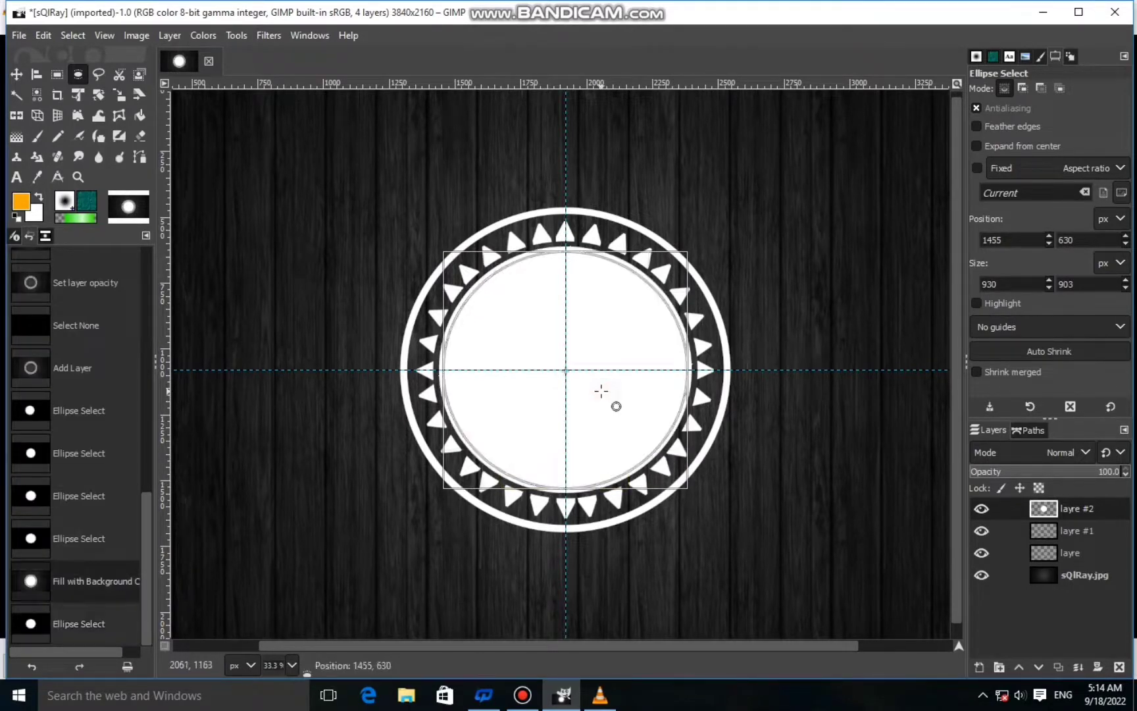
pyautogui.scroll(1, 590, 426)
pyautogui.scroll(1, 590, 411)
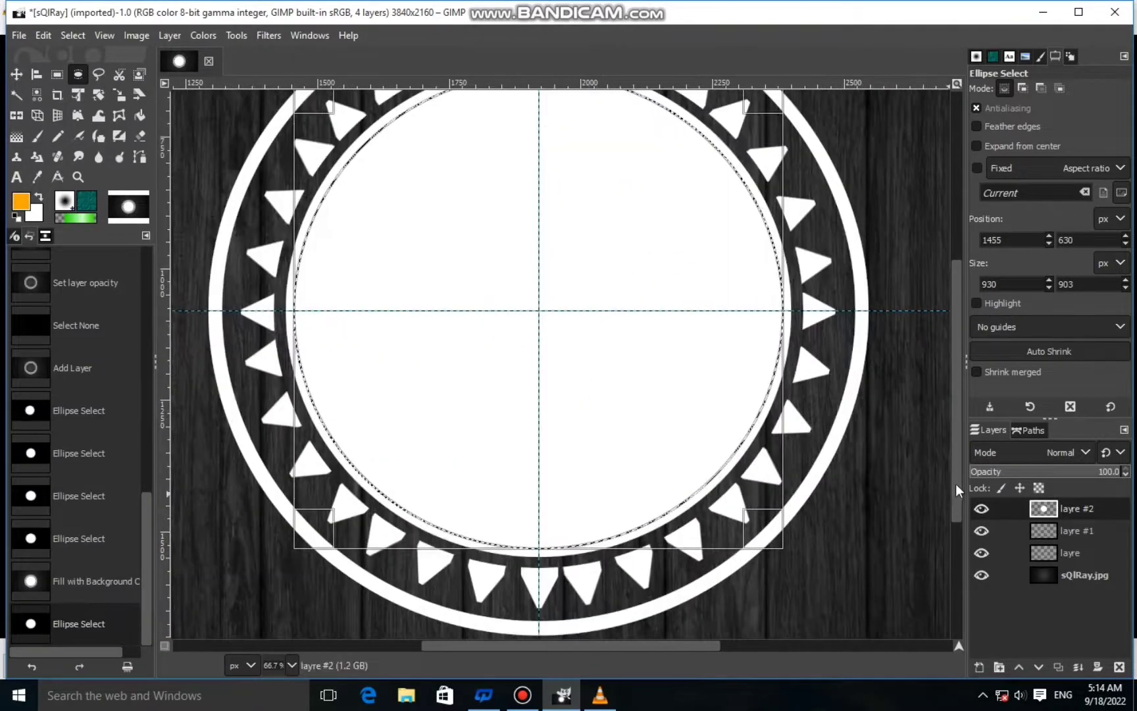
# Refine the inner elliptical selection to about 933 × 911 px at position 1455, 624, leaving a thin even rim of the disc.
pyautogui.scroll(1, 570, 318)
pyautogui.moveTo(551, 139); pyautogui.dragTo(550, 140)
pyautogui.moveTo(506, 557); pyautogui.dragTo(505, 558)
pyautogui.moveTo(335, 352); pyautogui.dragTo(328, 351)
pyautogui.moveTo(758, 329); pyautogui.dragTo(759, 328)
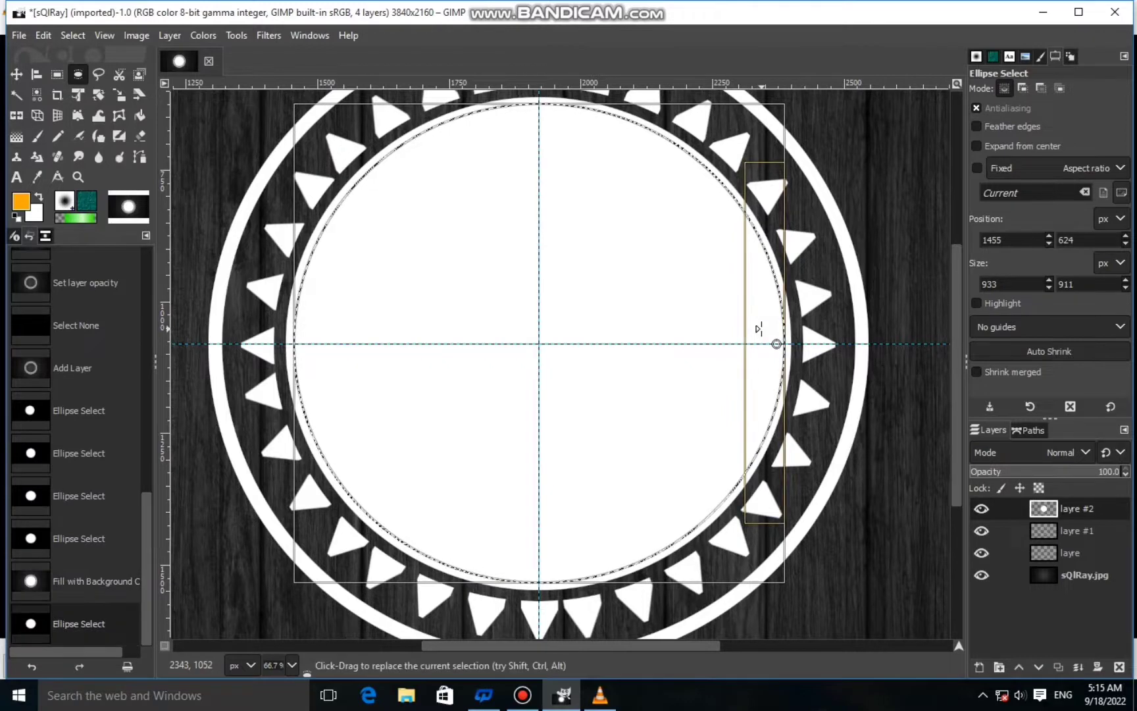
# Cut the selected area out of the white disc on "layre #2" to leave a thin inner ring, and clear the selection.
pyautogui.rightClick(680, 358)
pyautogui.moveTo(710, 398)
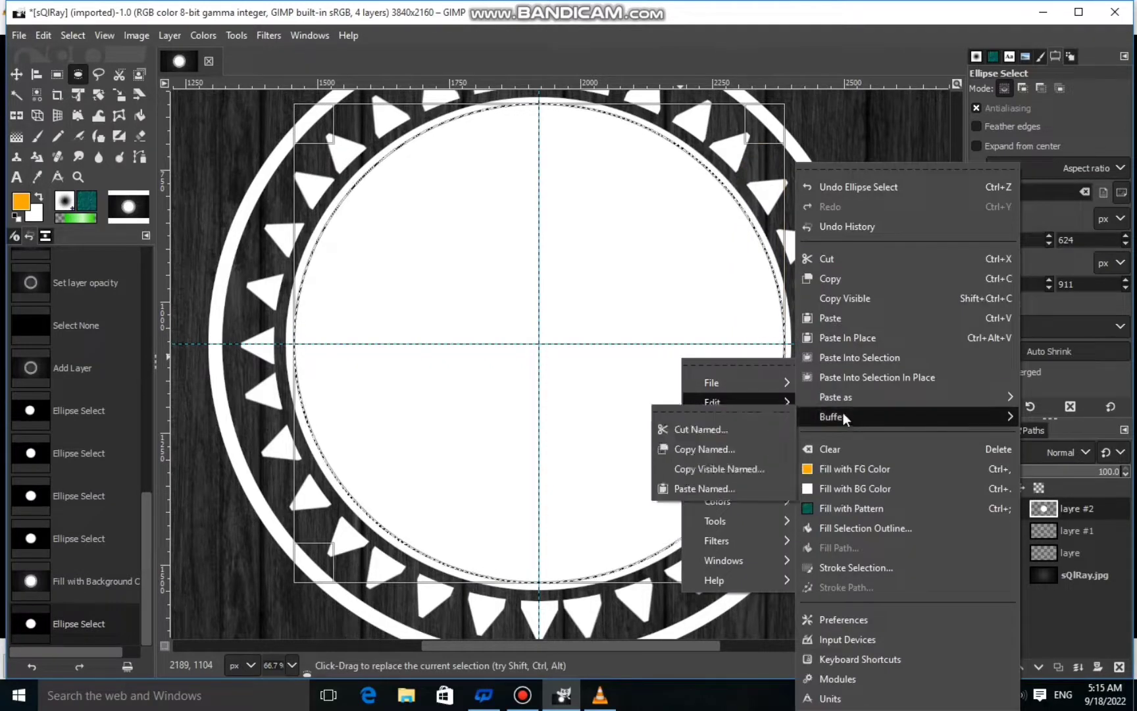
pyautogui.click(821, 258)
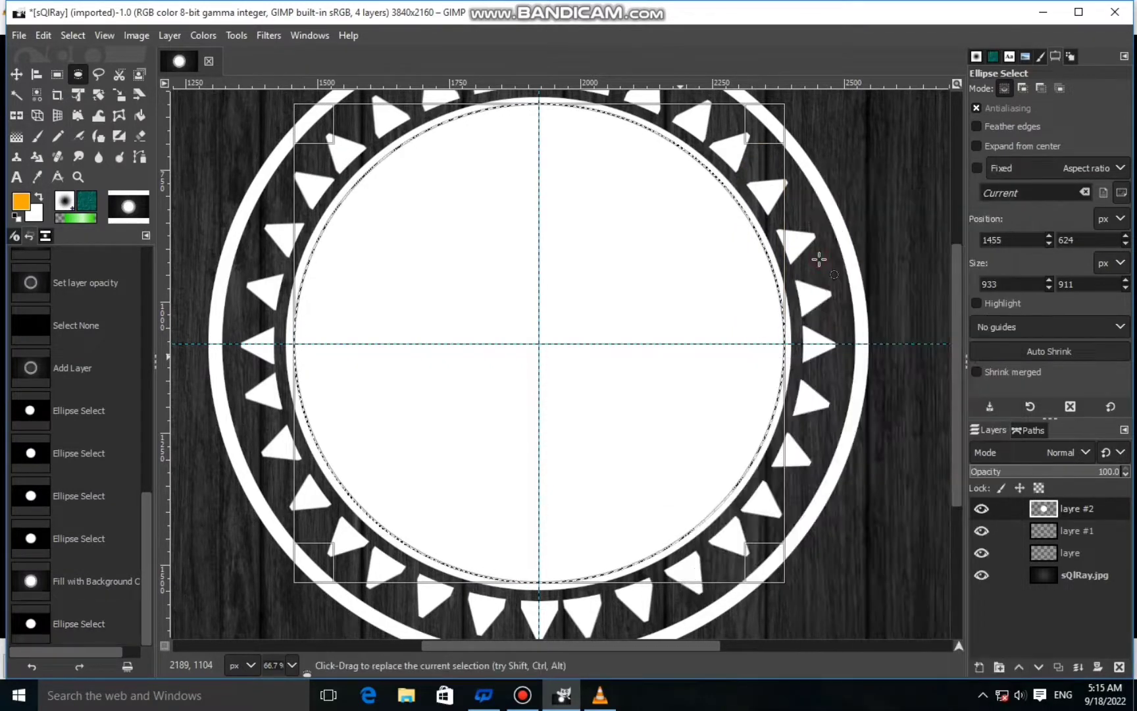
pyautogui.press('-')
pyautogui.press('-')
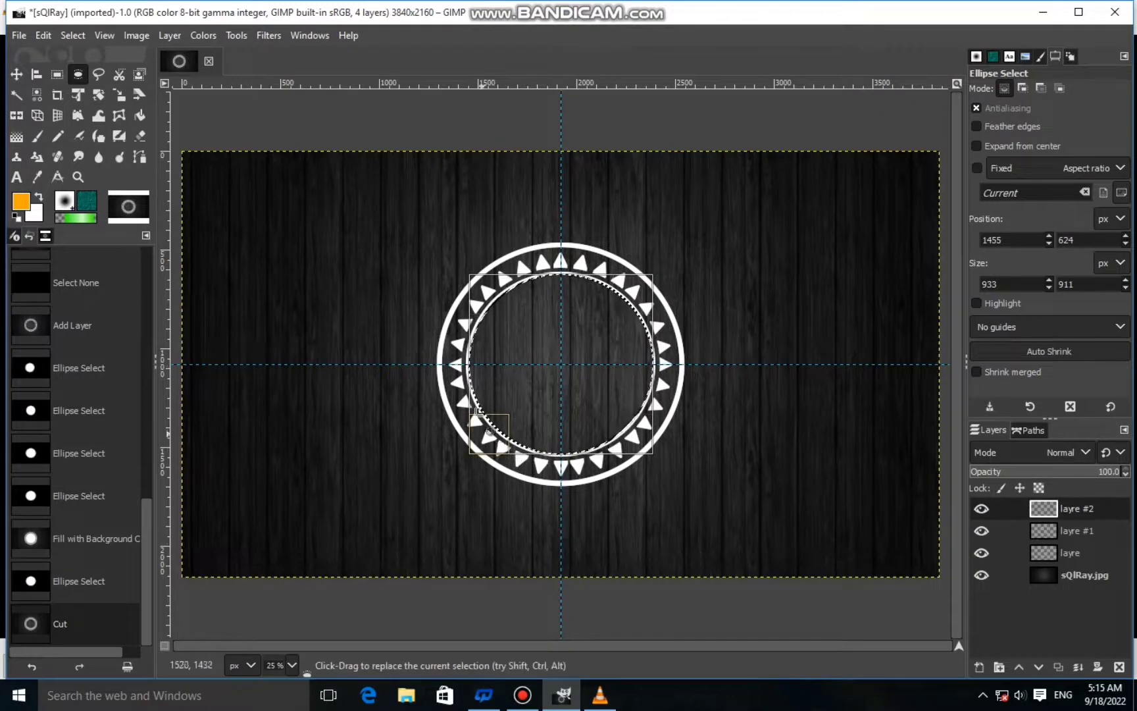
pyautogui.click(77, 35)
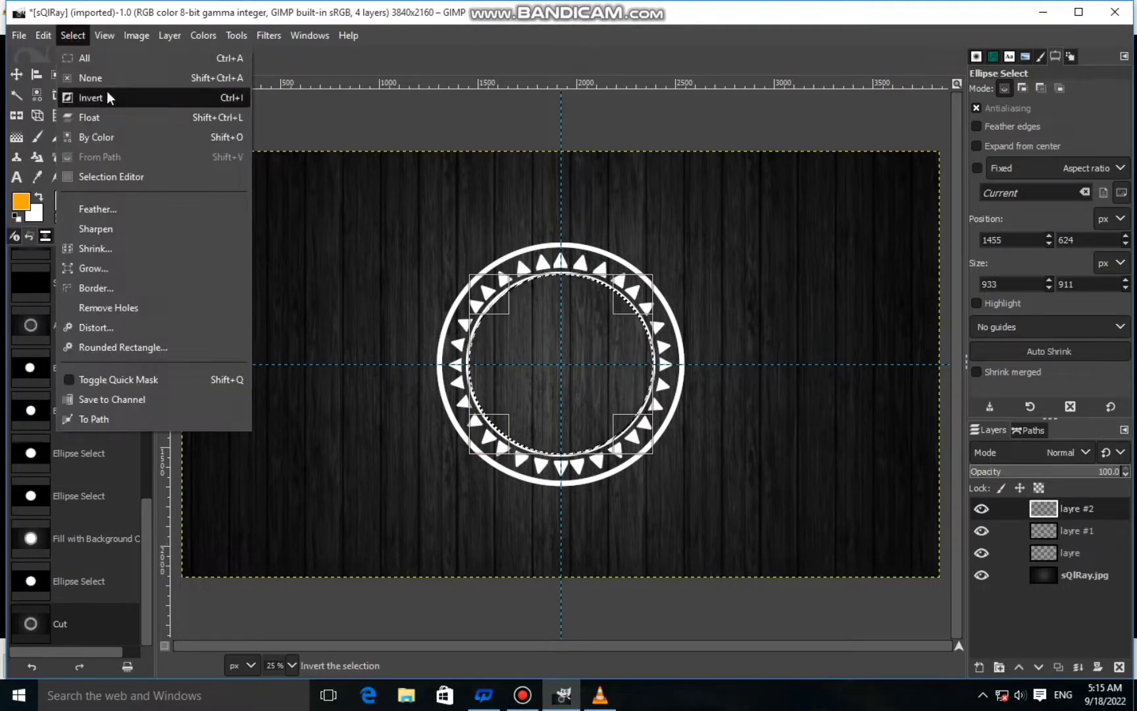
pyautogui.click(106, 87)
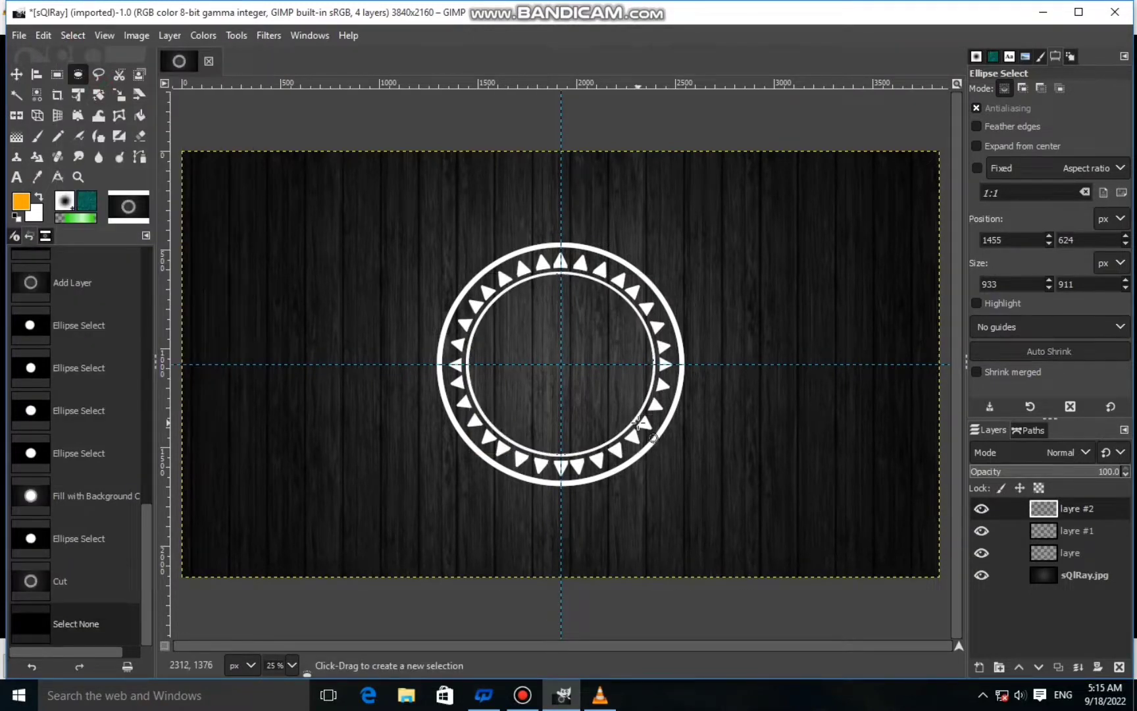
# Add another transparent layer and draw an elliptical selection of about 816 × 760 px inside the thin inner ring.
pyautogui.click(980, 667)
pyautogui.press('Return')
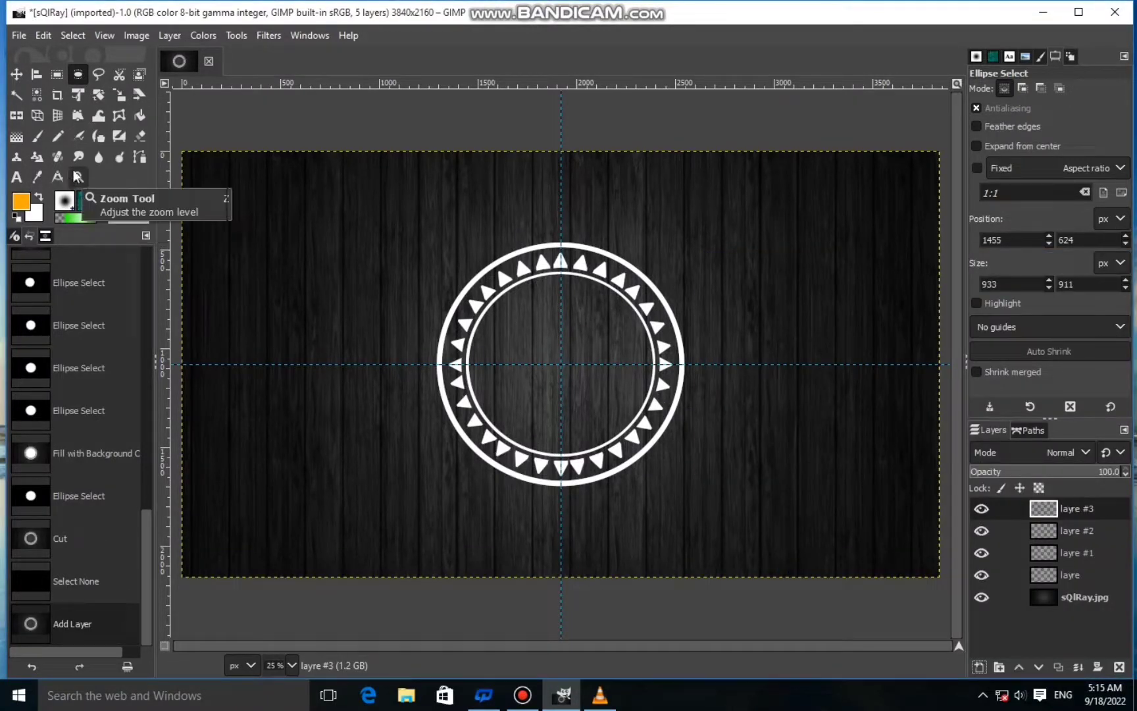
pyautogui.moveTo(505, 313); pyautogui.dragTo(660, 444)
pyautogui.moveTo(522, 334); pyautogui.dragTo(494, 314)
pyautogui.moveTo(656, 432); pyautogui.dragTo(645, 431)
pyautogui.moveTo(495, 377); pyautogui.dragTo(504, 377)
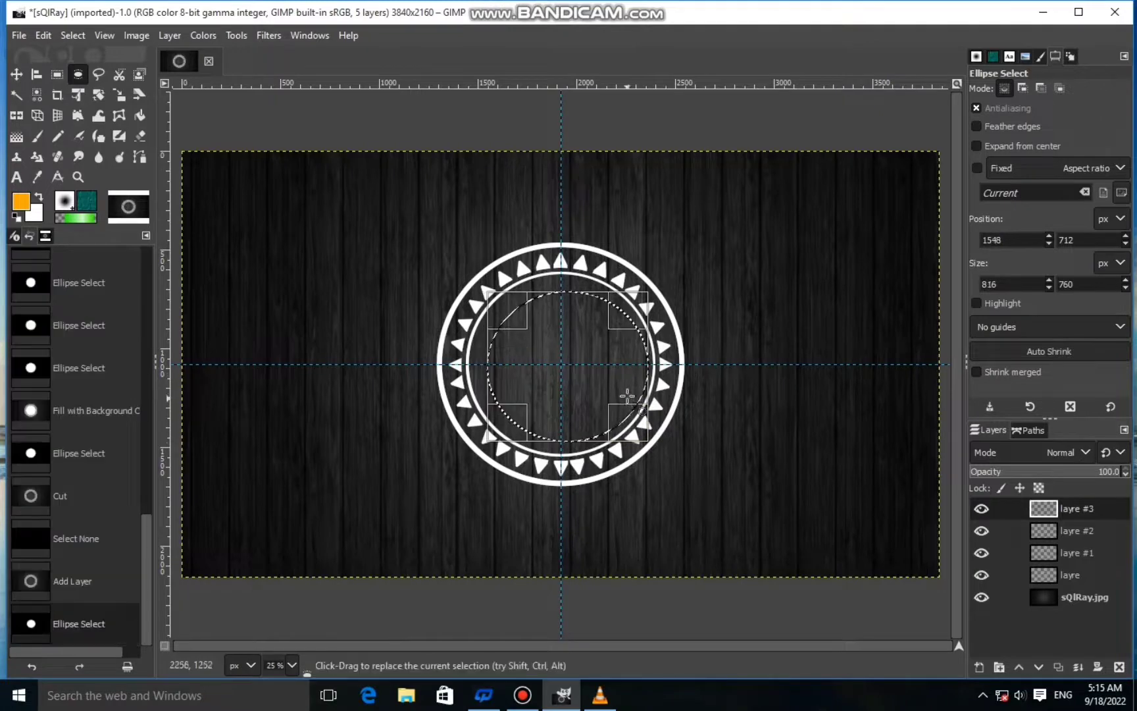
# Reduce the elliptical selection to about 740 × 748 px and centre it on the guides at position 1550, 706.
pyautogui.moveTo(645, 377); pyautogui.dragTo(570, 386)
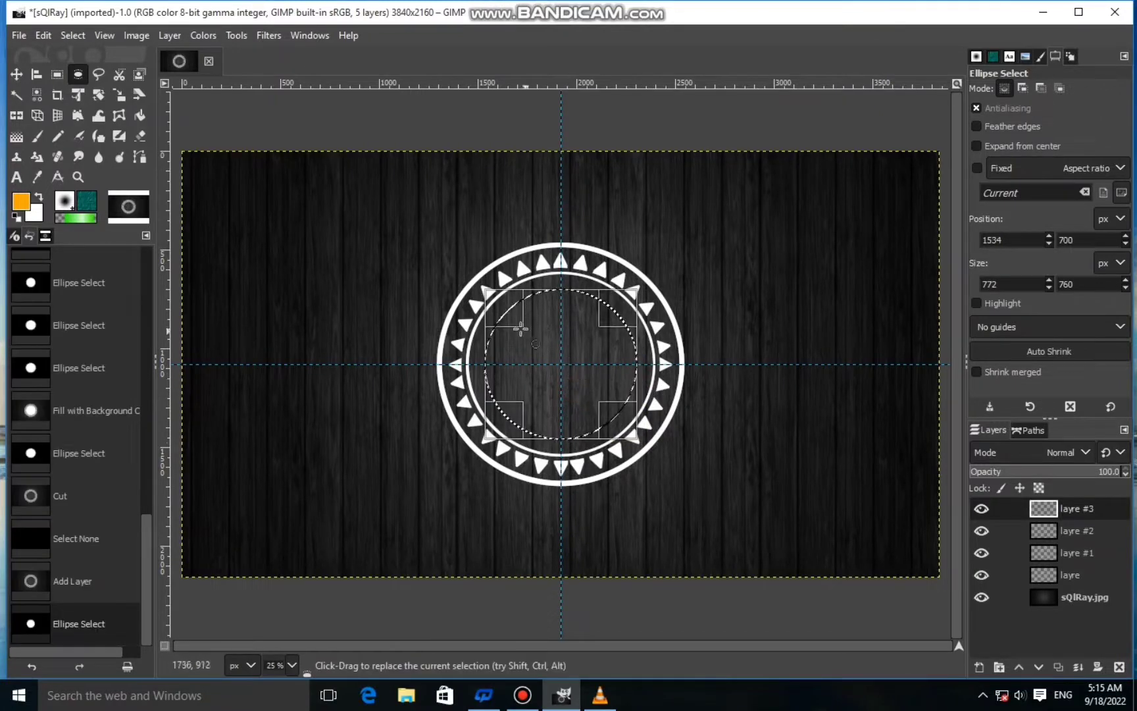
pyautogui.moveTo(637, 364); pyautogui.dragTo(632, 364)
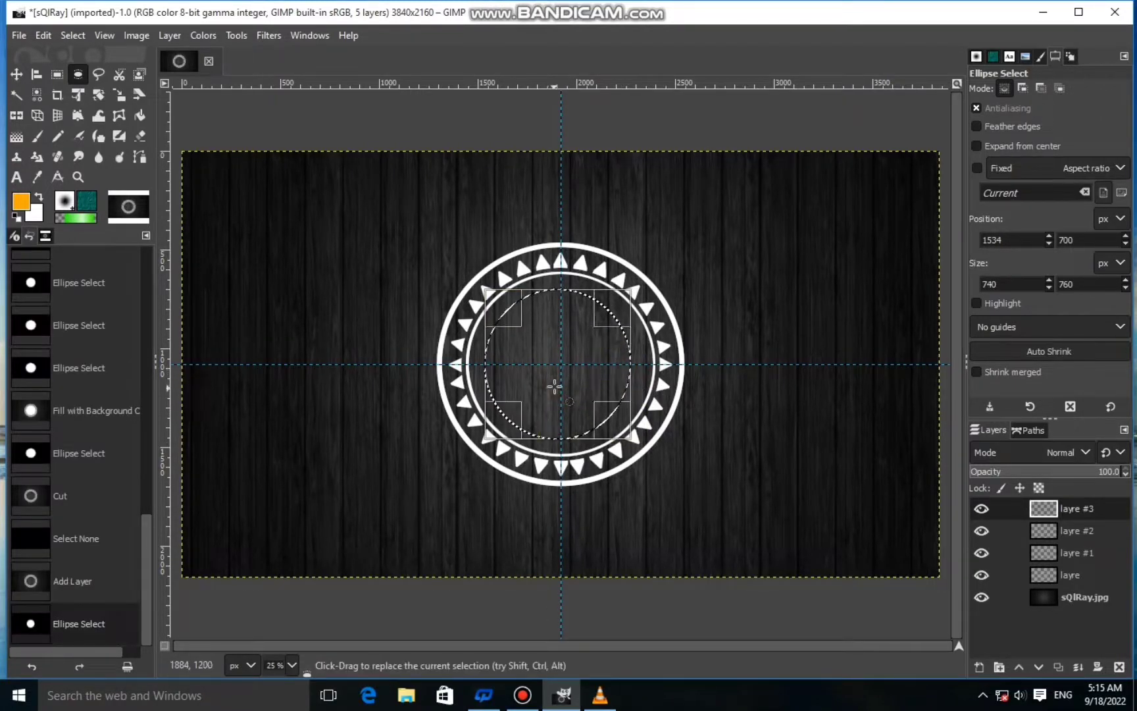
pyautogui.moveTo(554, 386); pyautogui.dragTo(566, 426)
pyautogui.moveTo(573, 368); pyautogui.dragTo(579, 386)
# Try filling the 740 × 748 px elliptical selection with the white background colour, and undo the fill.
pyautogui.rightClick(645, 395)
pyautogui.moveTo(673, 432)
pyautogui.click(774, 483)
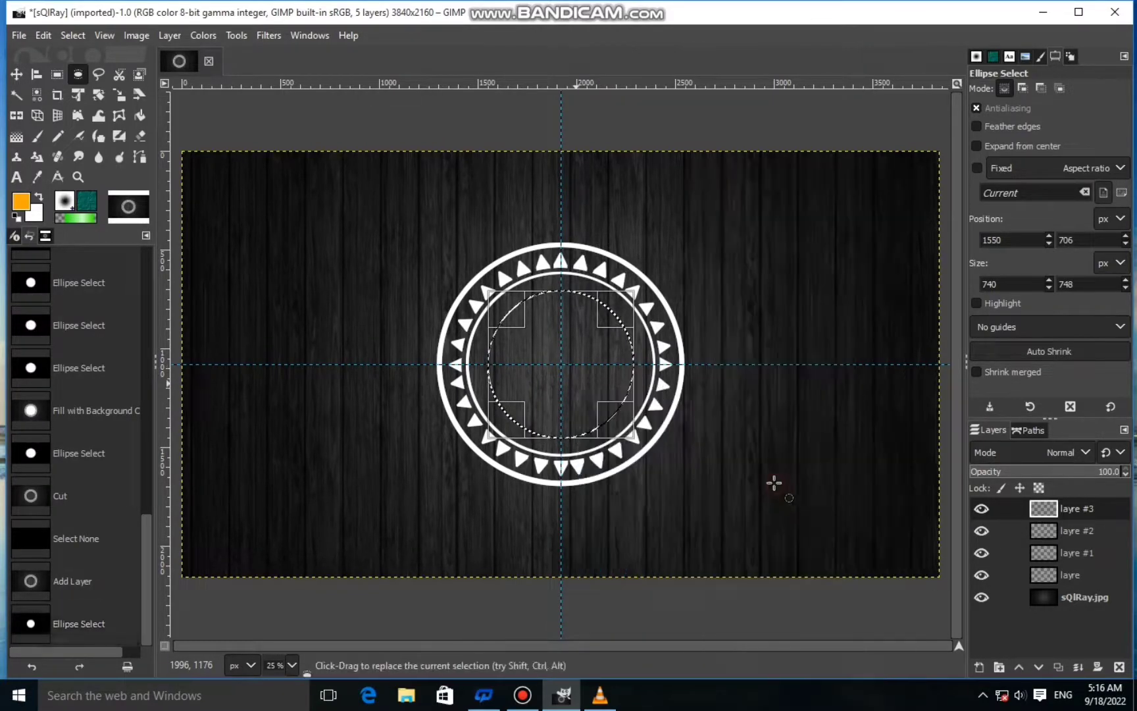
pyautogui.scroll(2, 594, 400)
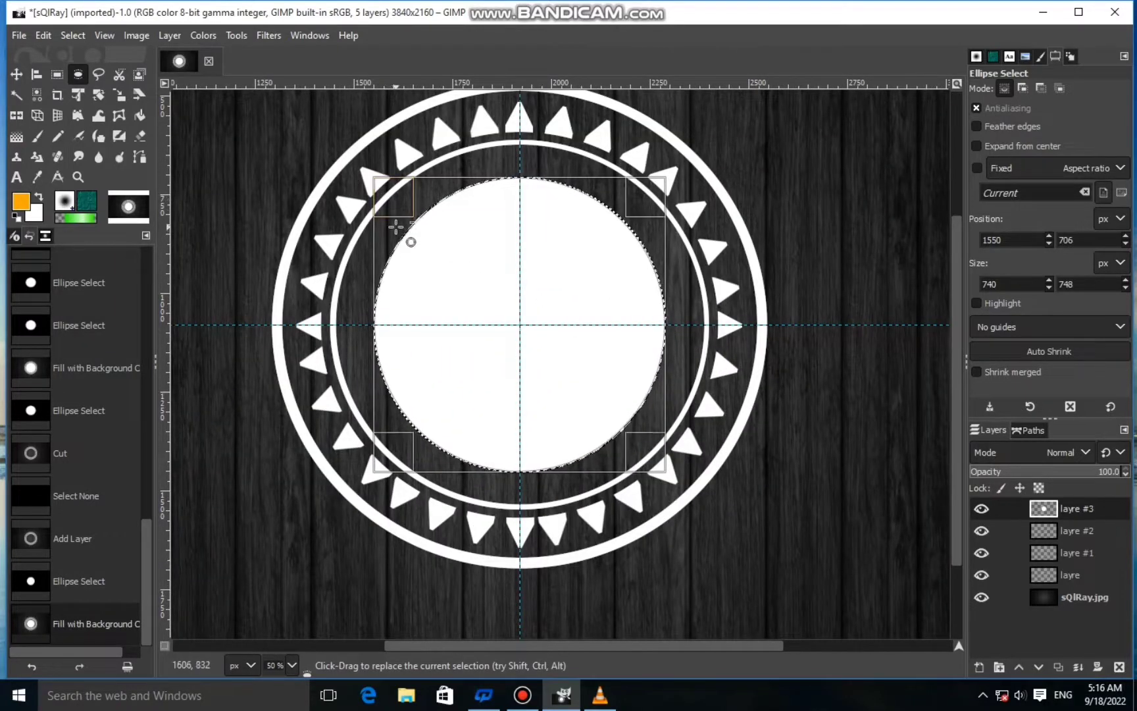
pyautogui.hotkey('ctrl', 'z')
# Enlarge the elliptical selection to about 802 × 798 px at position 1519, 681, keeping it centred on the guides.
pyautogui.moveTo(399, 198); pyautogui.dragTo(397, 191)
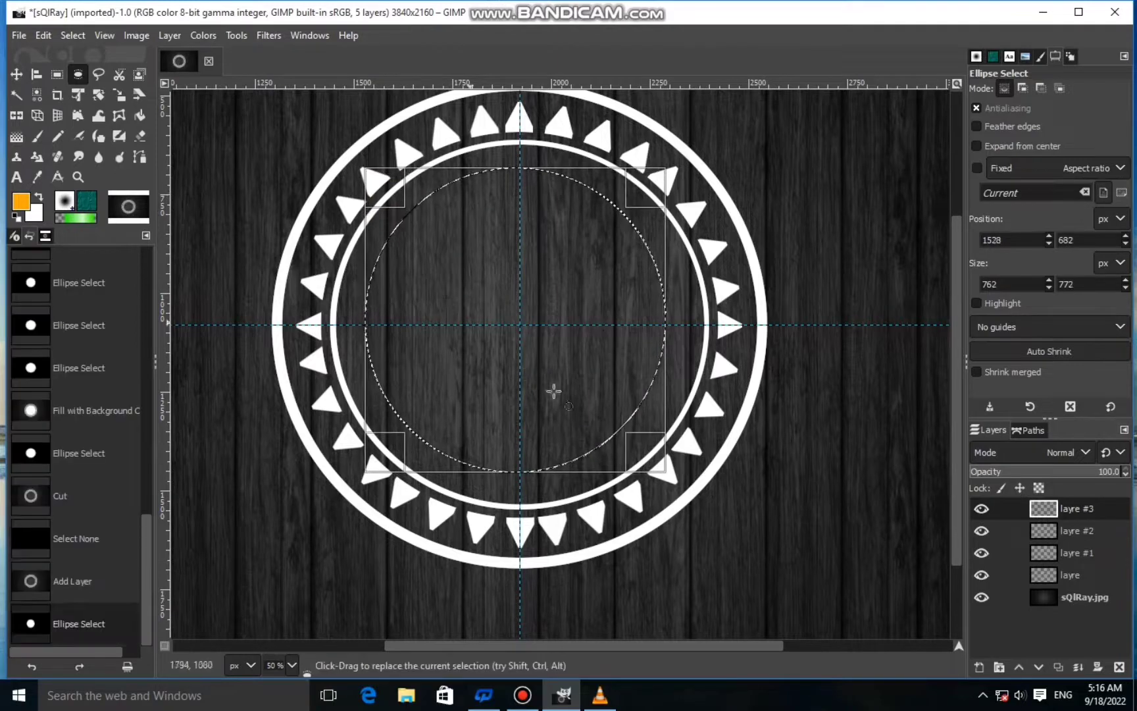
pyautogui.moveTo(574, 452); pyautogui.dragTo(574, 458)
pyautogui.moveTo(660, 349); pyautogui.dragTo(667, 350)
pyautogui.moveTo(488, 358); pyautogui.dragTo(489, 360)
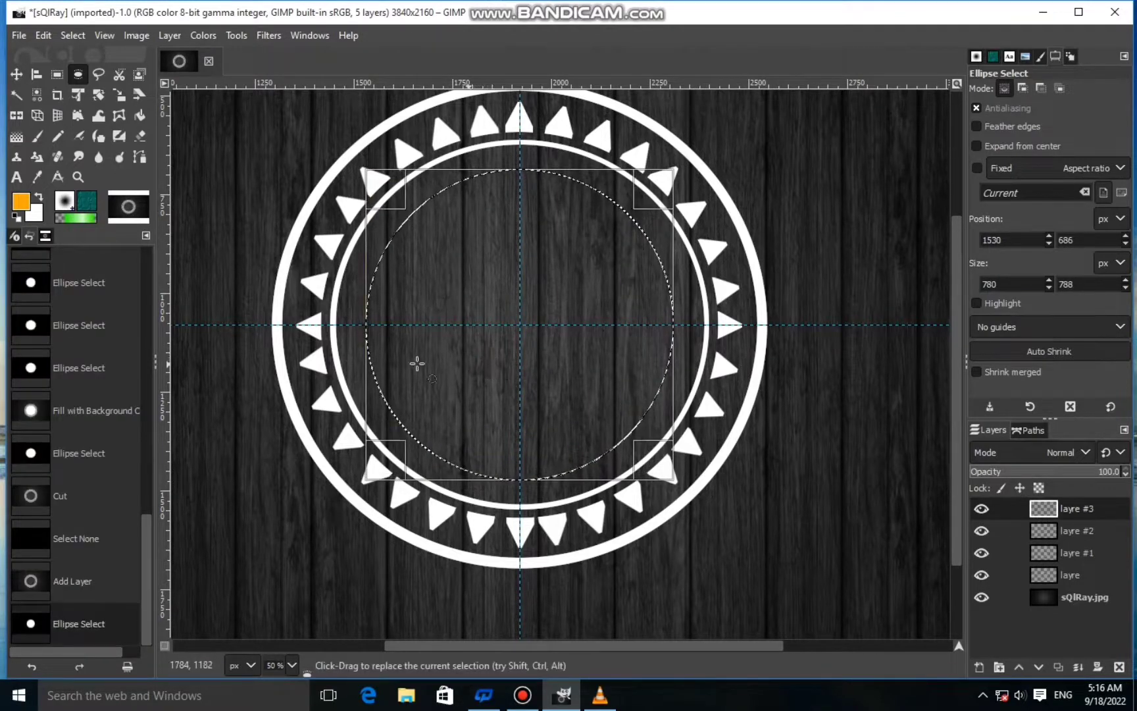
pyautogui.moveTo(384, 350); pyautogui.dragTo(380, 349)
pyautogui.moveTo(520, 453); pyautogui.dragTo(520, 455)
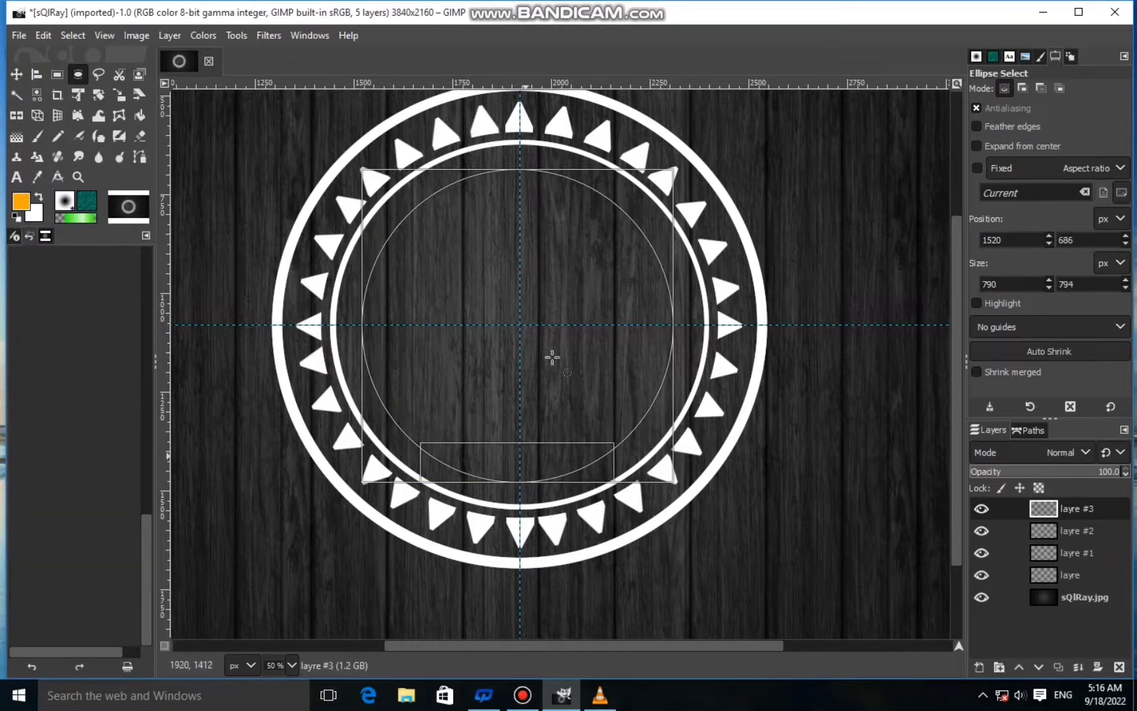
pyautogui.moveTo(546, 195); pyautogui.dragTo(546, 193)
pyautogui.moveTo(643, 323); pyautogui.dragTo(614, 360)
# Fill the enlarged elliptical selection on "layre #3" with the white background colour.
pyautogui.rightClick(612, 364)
pyautogui.moveTo(649, 399)
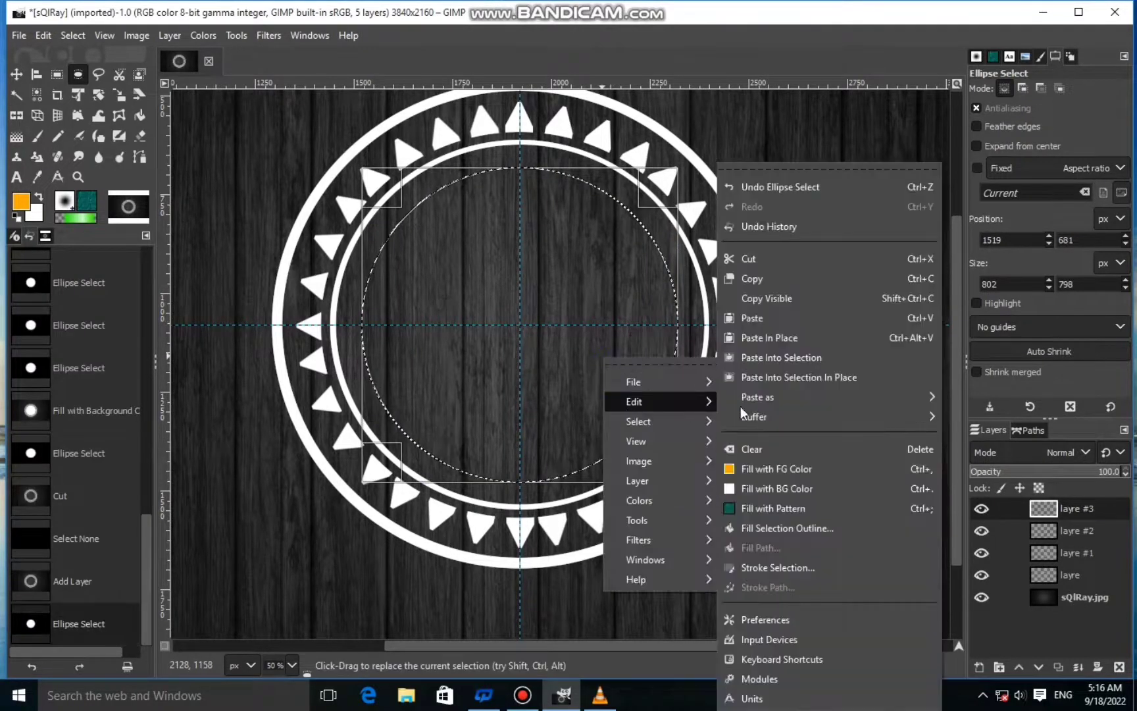
pyautogui.click(764, 490)
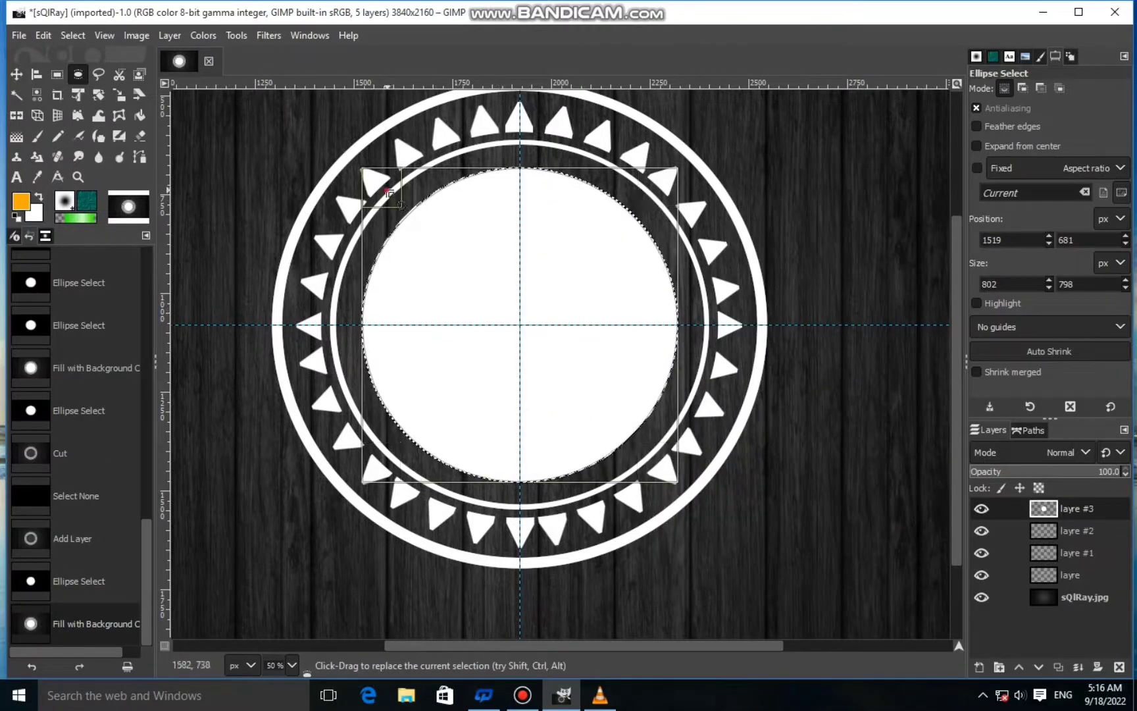
# Shrink the elliptical selection to about 606 × 592 px inside the new white disc, at position 1617, 784.
pyautogui.moveTo(399, 196); pyautogui.dragTo(418, 216)
pyautogui.moveTo(653, 466); pyautogui.dragTo(623, 431)
pyautogui.moveTo(396, 218); pyautogui.dragTo(423, 240)
pyautogui.moveTo(552, 345); pyautogui.dragTo(543, 340)
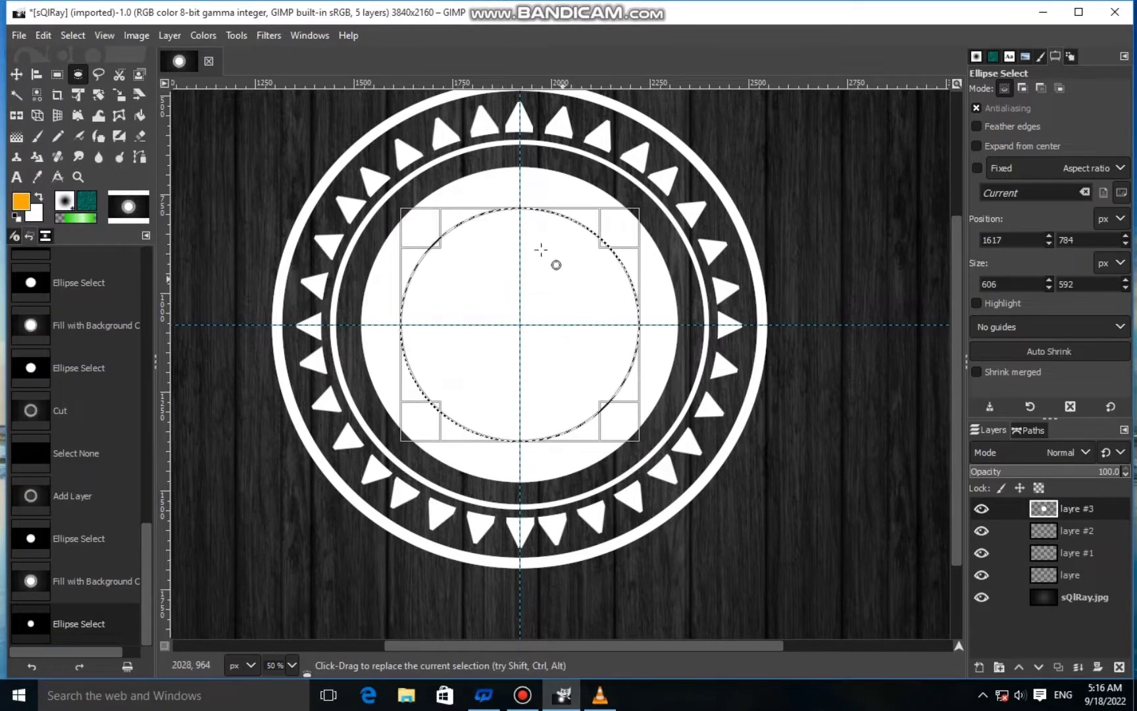
# Reduce the elliptical selection further to about 572 × 550 px and centre it on the guides at position 1634, 805.
pyautogui.moveTo(610, 236); pyautogui.dragTo(600, 246)
pyautogui.moveTo(429, 331); pyautogui.dragTo(432, 330)
pyautogui.moveTo(562, 423); pyautogui.dragTo(556, 417)
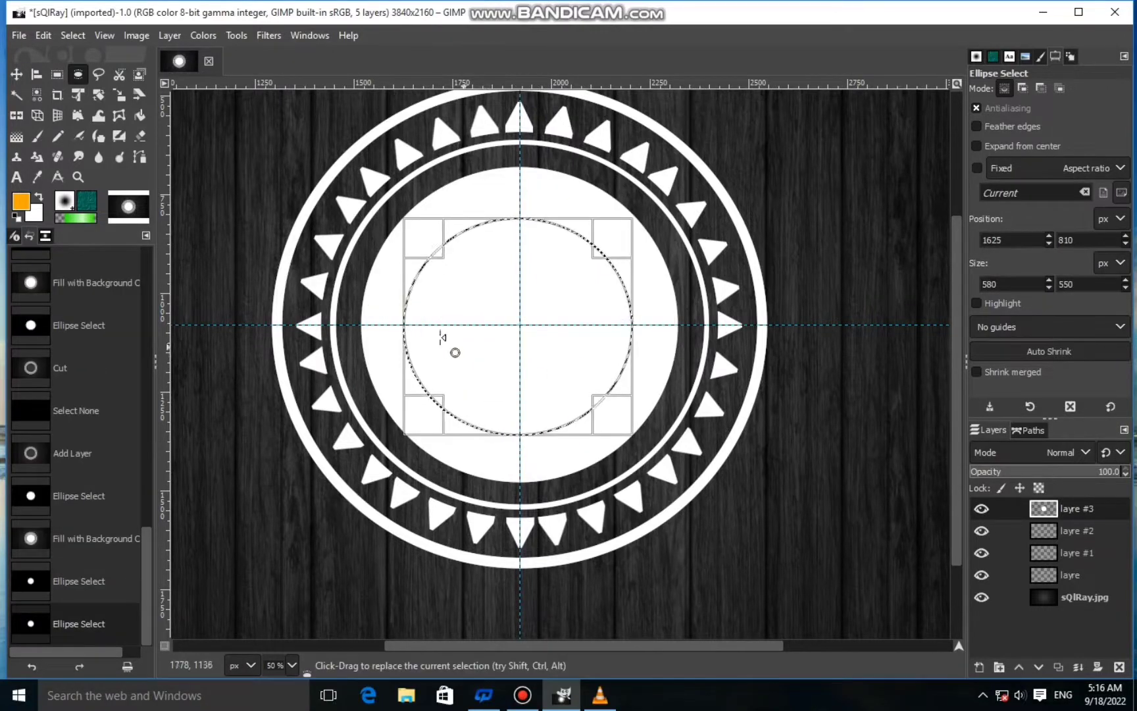
pyautogui.moveTo(425, 330); pyautogui.dragTo(428, 331)
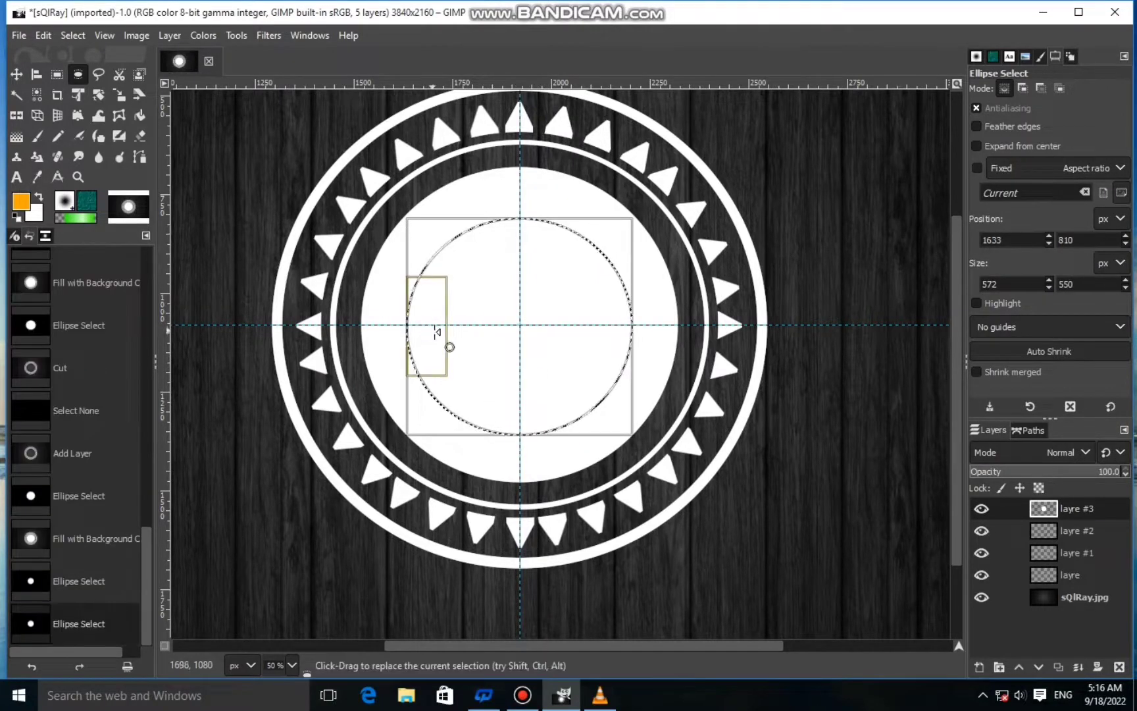
pyautogui.moveTo(507, 350); pyautogui.dragTo(509, 348)
# Cut the selected centre out of the white disc on "layre #3" to leave a thick ring, and clear the selection.
pyautogui.rightClick(512, 349)
pyautogui.moveTo(551, 389)
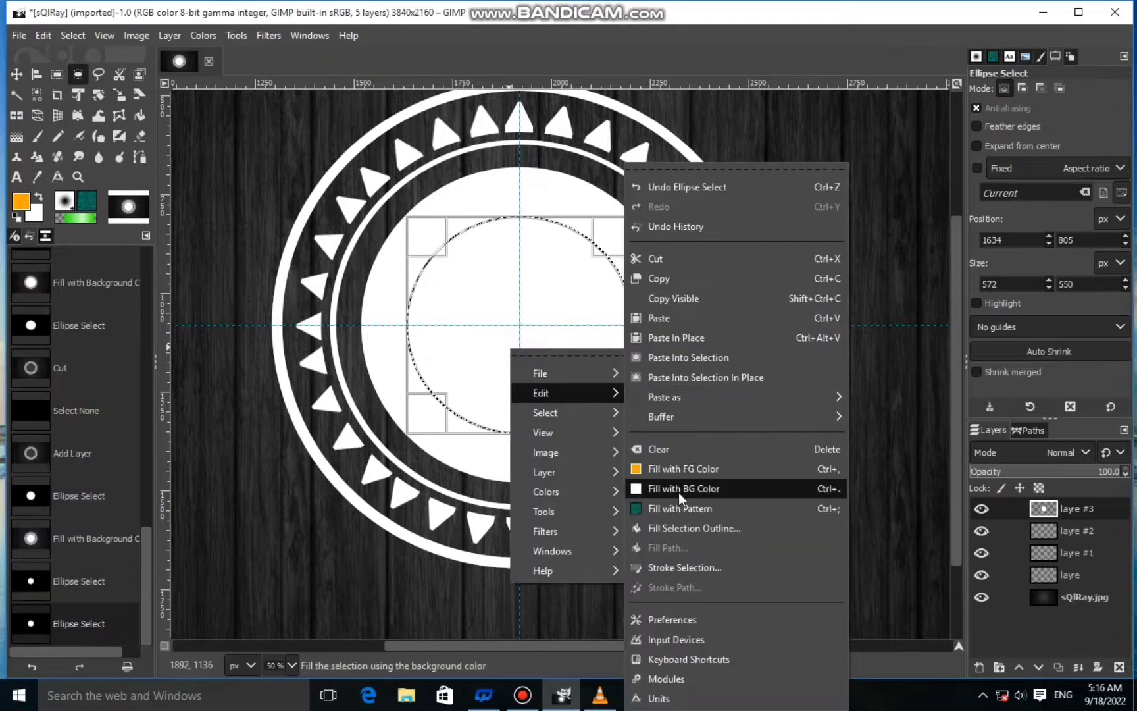
pyautogui.click(661, 259)
pyautogui.press('-')
pyautogui.press('-')
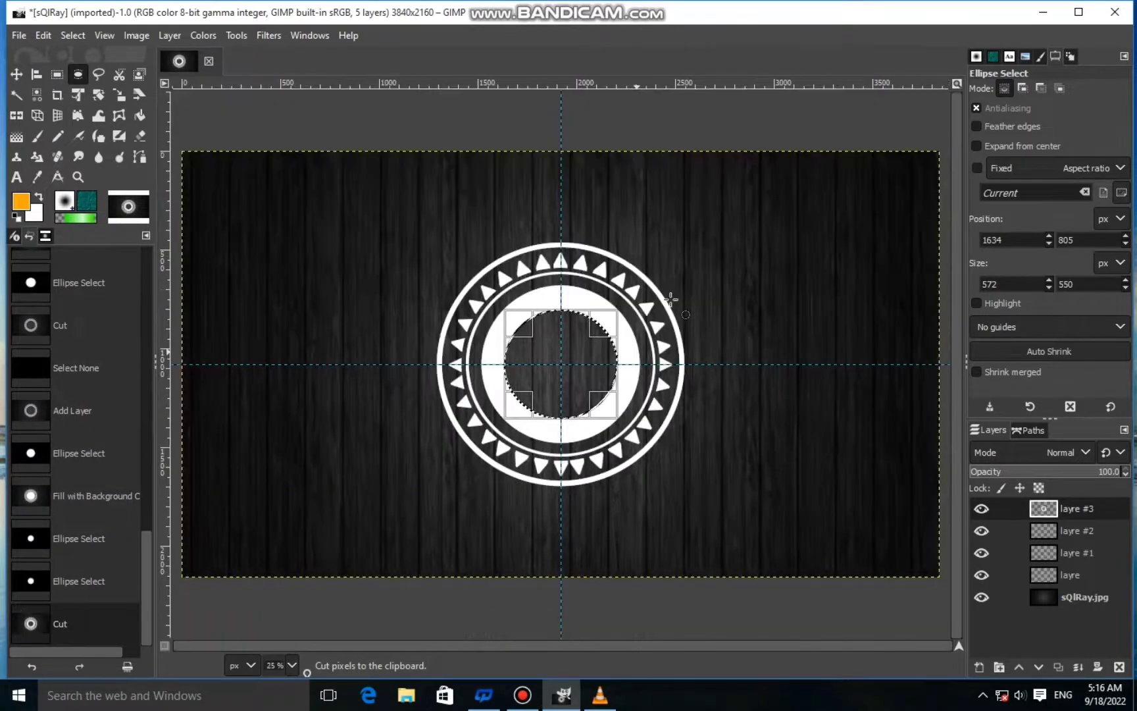
pyautogui.click(73, 35)
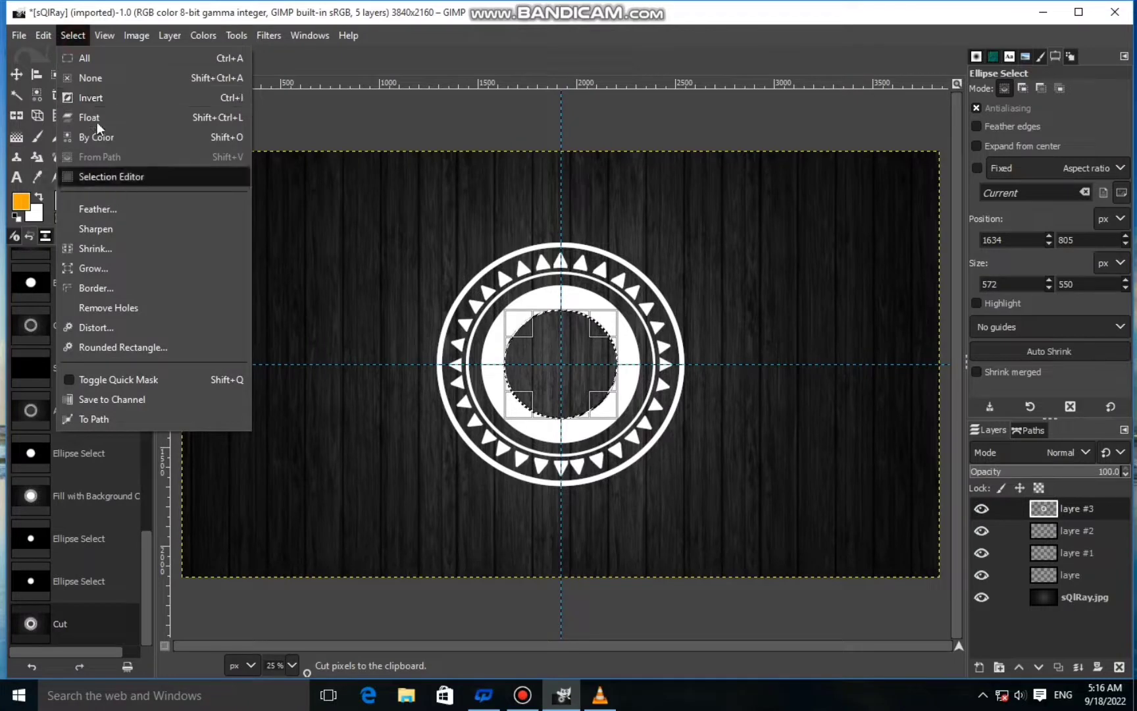
pyautogui.click(92, 77)
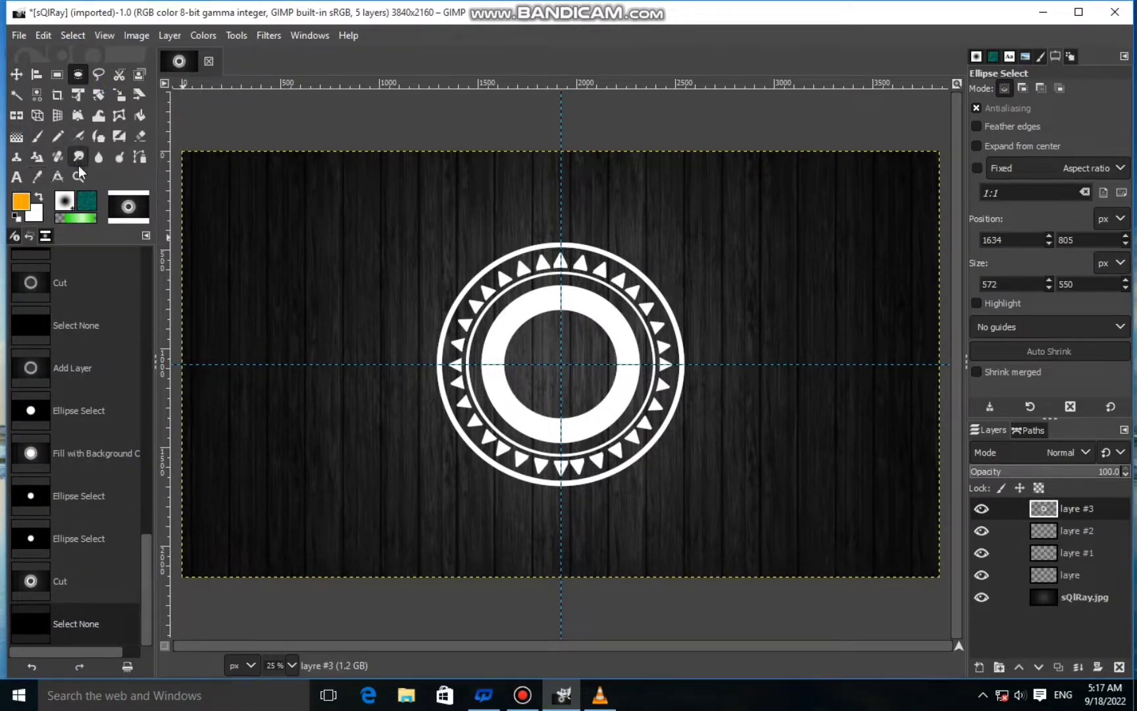
# Cut away the thick ring's upper half with a 1488 × 644 px rectangular selection at position 1120, 436, and clear the selection.
pyautogui.click(64, 74)
pyautogui.moveTo(403, 237); pyautogui.dragTo(696, 363)
pyautogui.rightClick(611, 326)
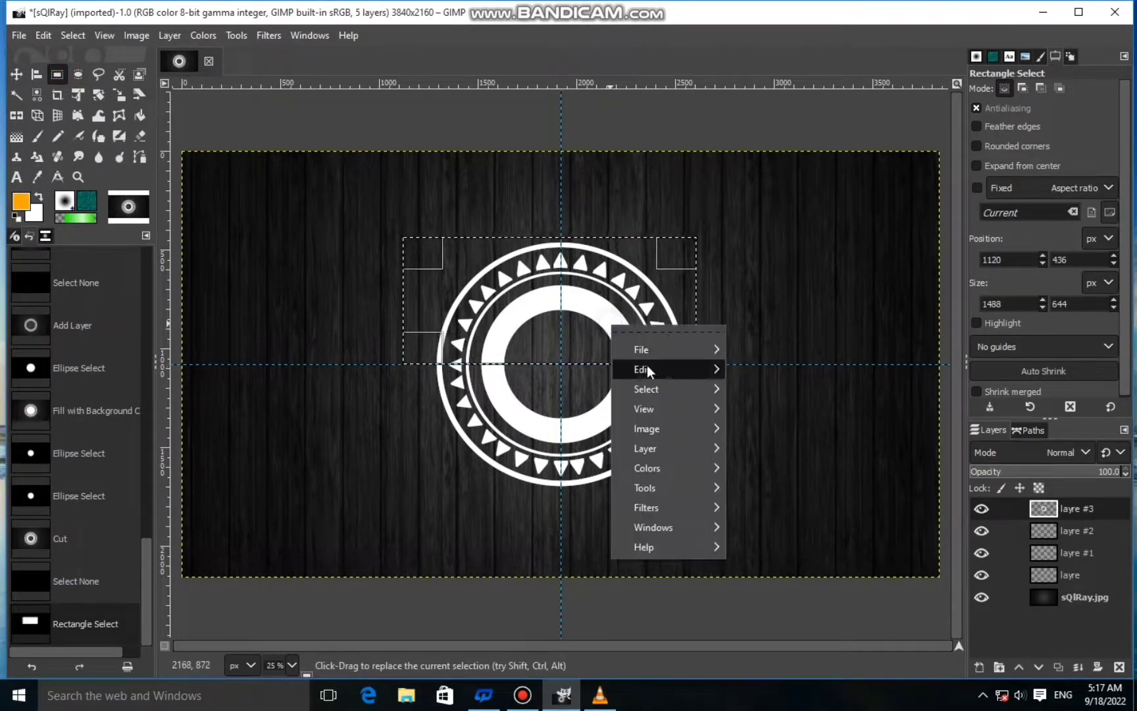
pyautogui.moveTo(647, 366)
pyautogui.click(781, 261)
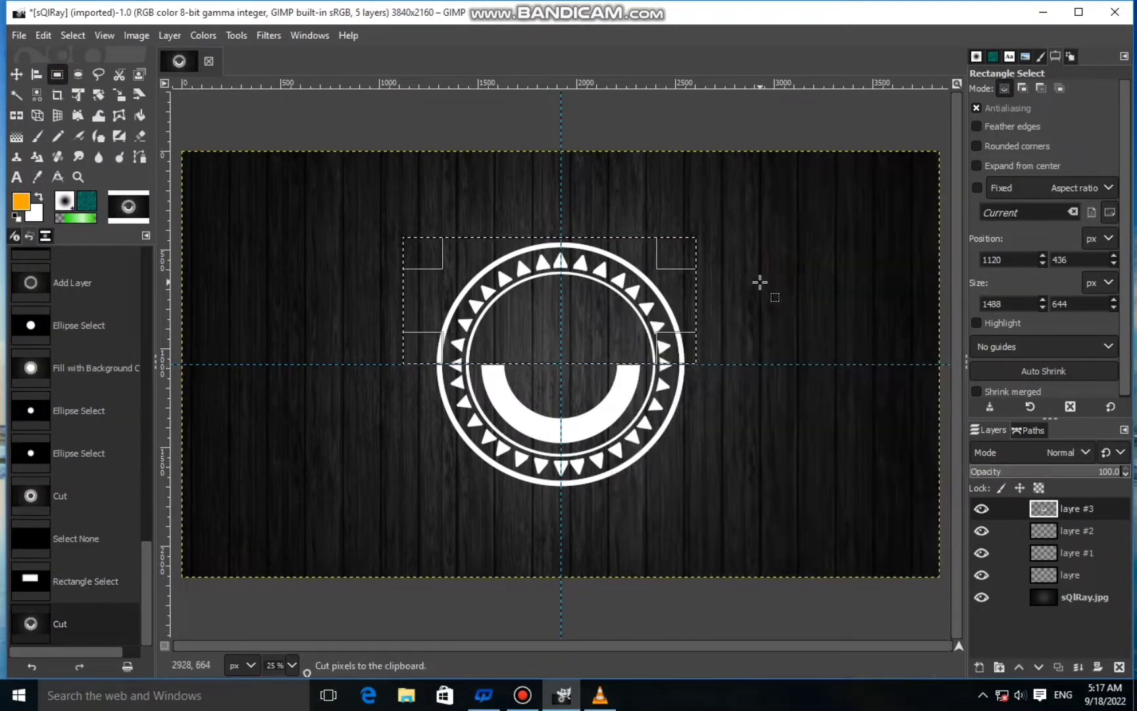
pyautogui.click(73, 35)
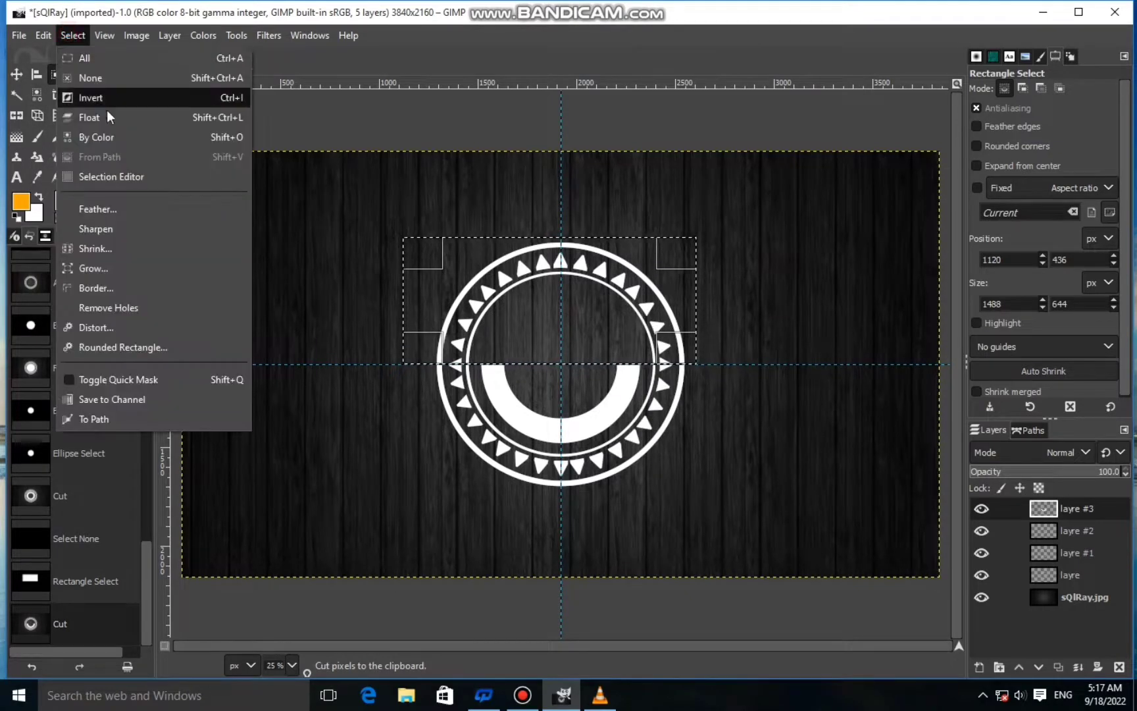
pyautogui.click(86, 77)
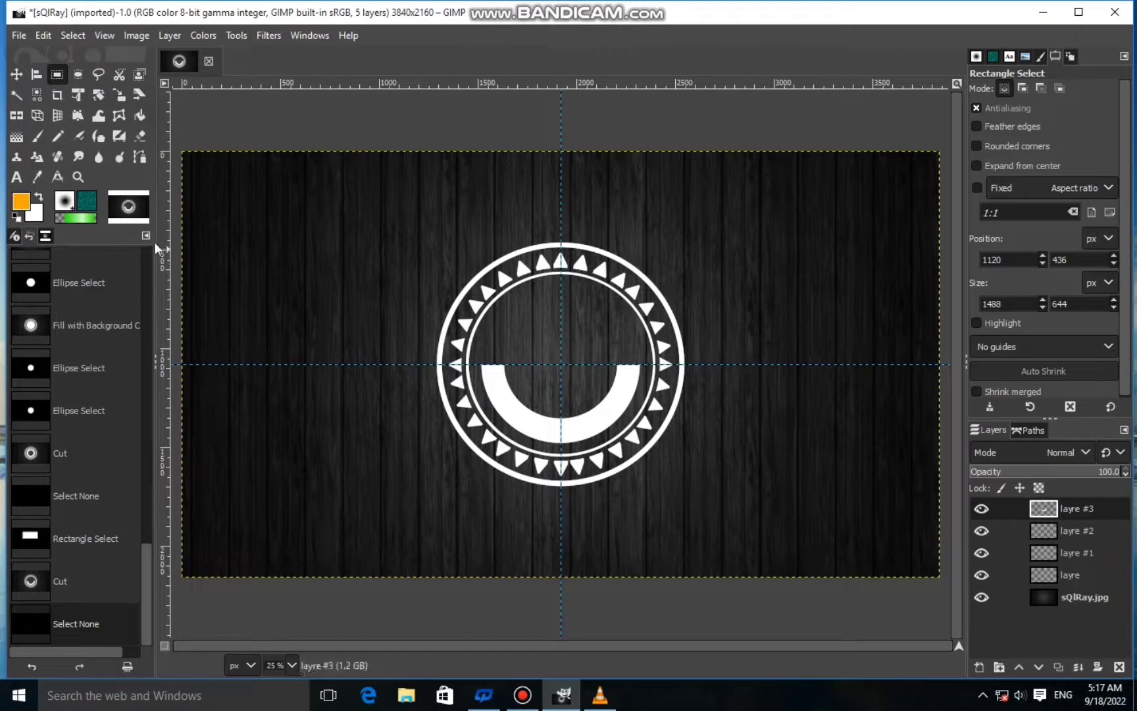
# Draw a text box inside the inner ring, widen it around the guides' intersection, and enter the letter "s" in it.
pyautogui.click(17, 178)
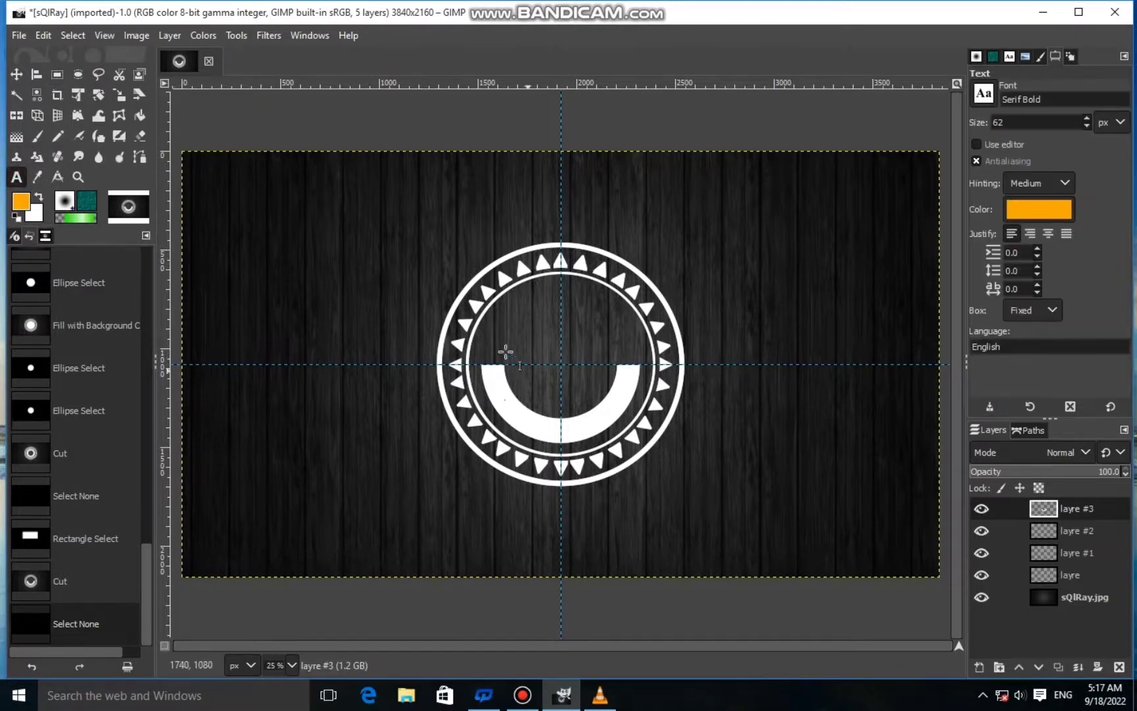
pyautogui.moveTo(502, 304); pyautogui.dragTo(652, 464)
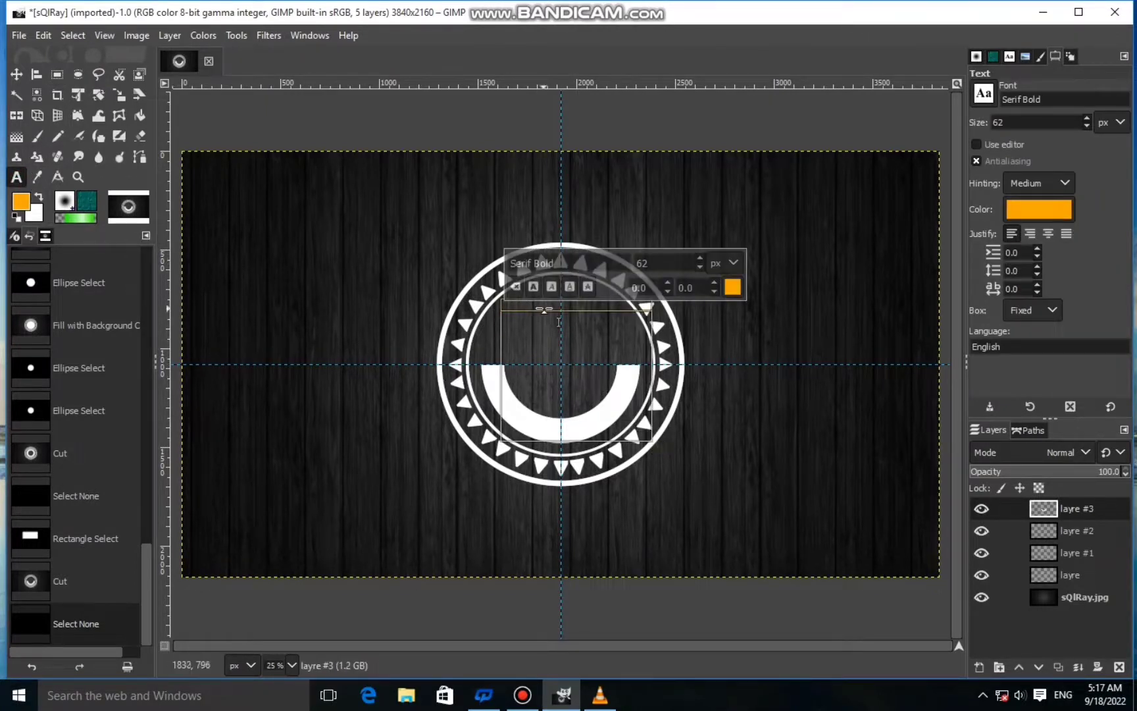
pyautogui.moveTo(532, 282); pyautogui.dragTo(533, 281)
pyautogui.moveTo(501, 342); pyautogui.dragTo(467, 344)
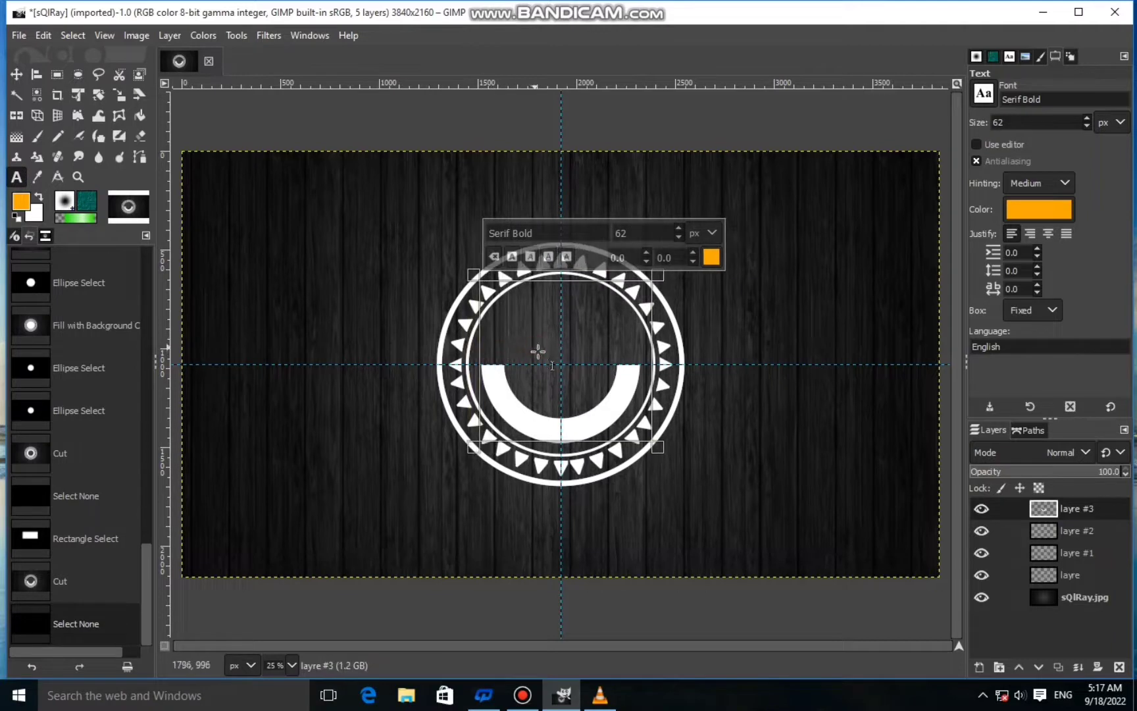
pyautogui.write('s')
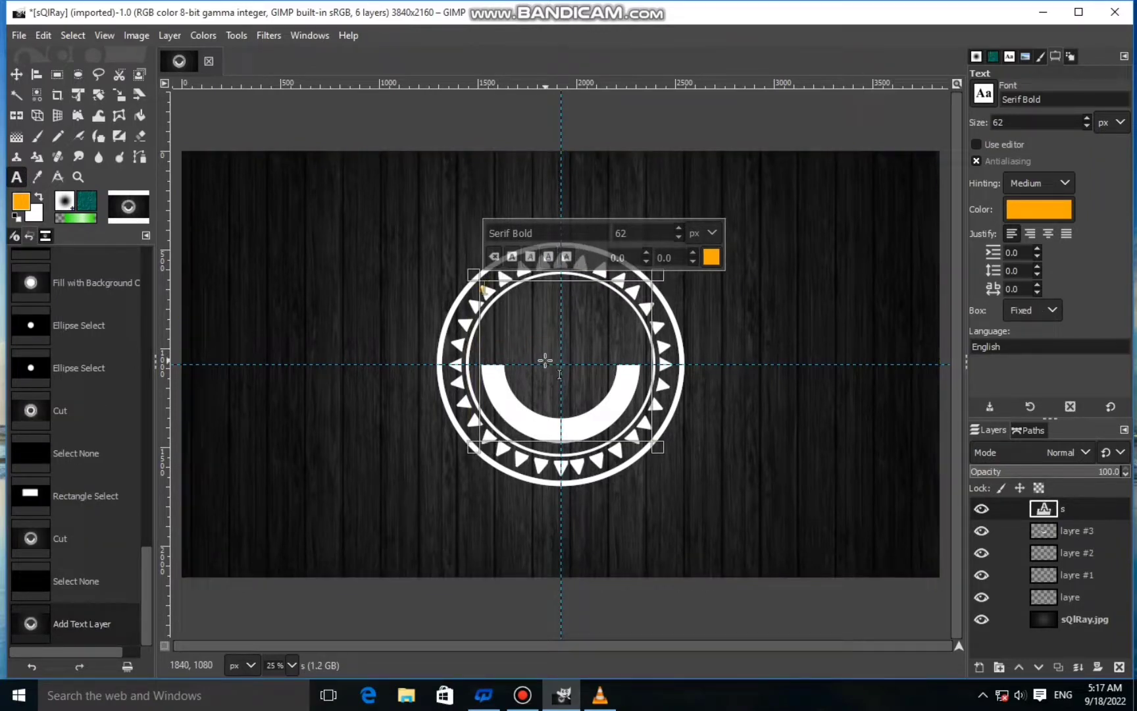
pyautogui.press('BackSpace')
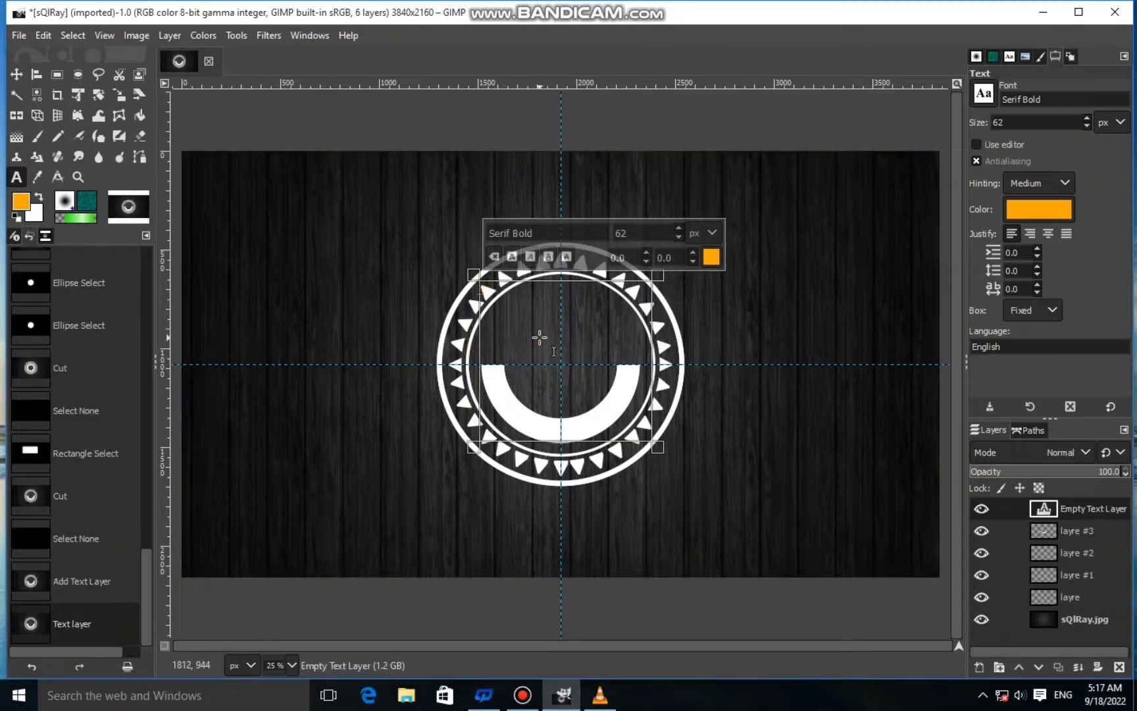
pyautogui.write('s')
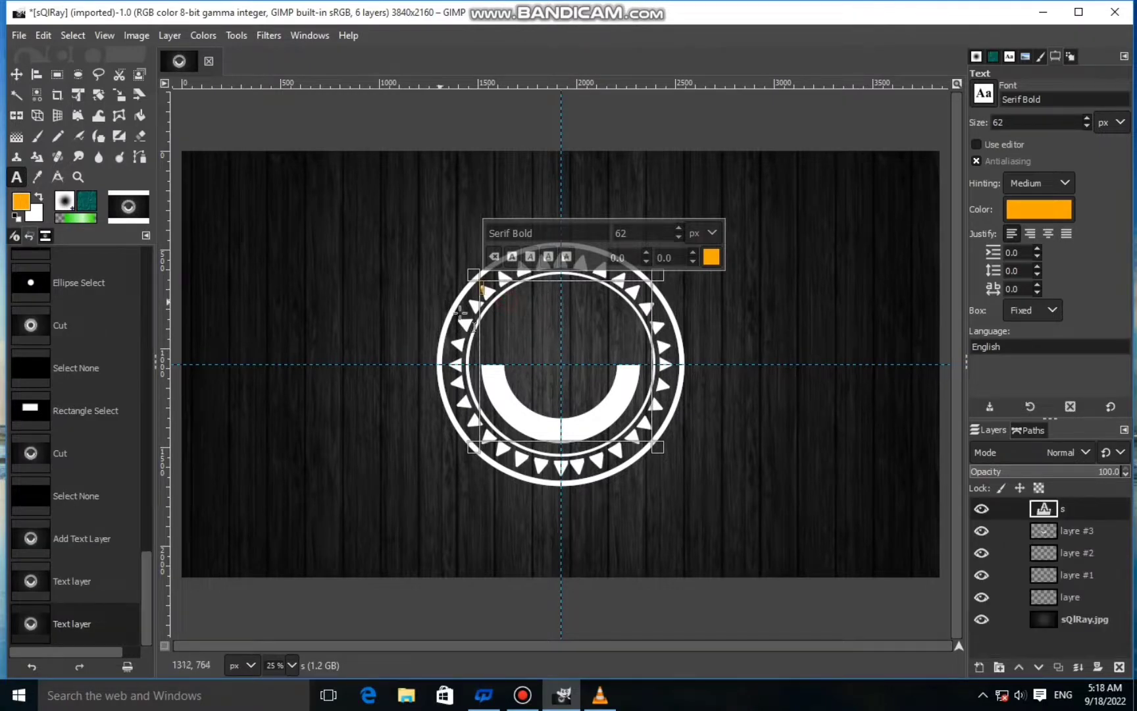
# Enlarge the letter "s" to 764 px and reshape its text box to bring the letter up near the guides' intersection.
pyautogui.moveTo(675, 227); pyautogui.dragTo(676, 226)
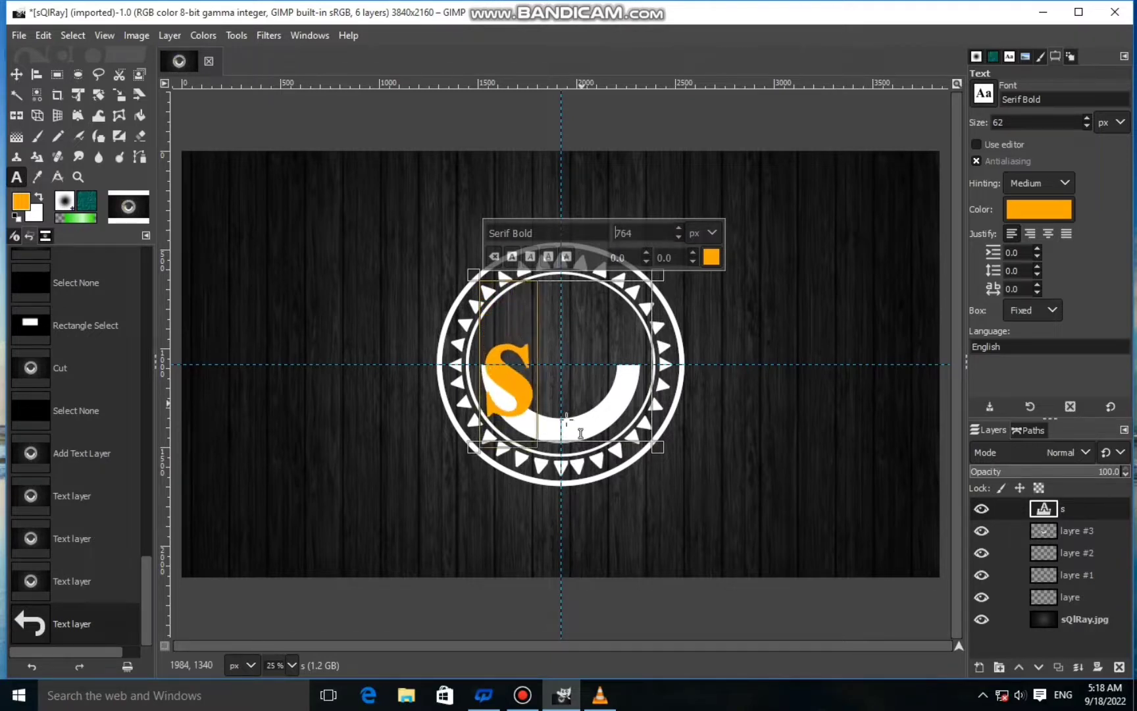
pyautogui.moveTo(473, 389); pyautogui.dragTo(525, 405)
pyautogui.hotkey('ctrl', 'z')
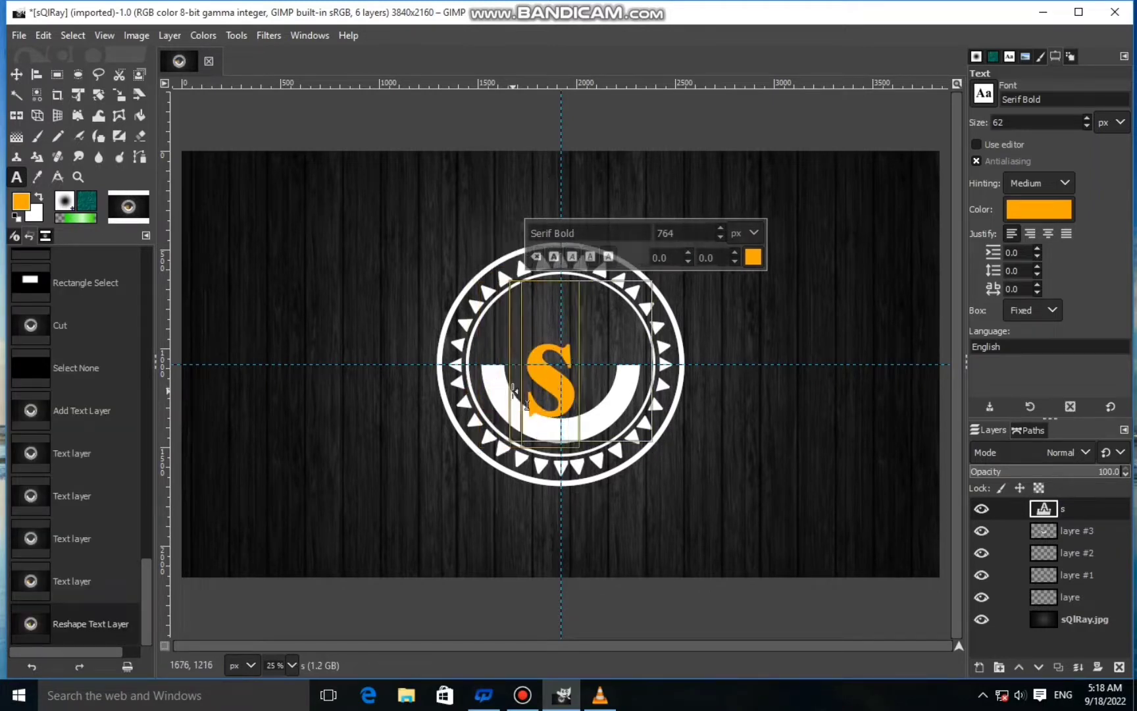
pyautogui.moveTo(566, 268); pyautogui.dragTo(570, 250)
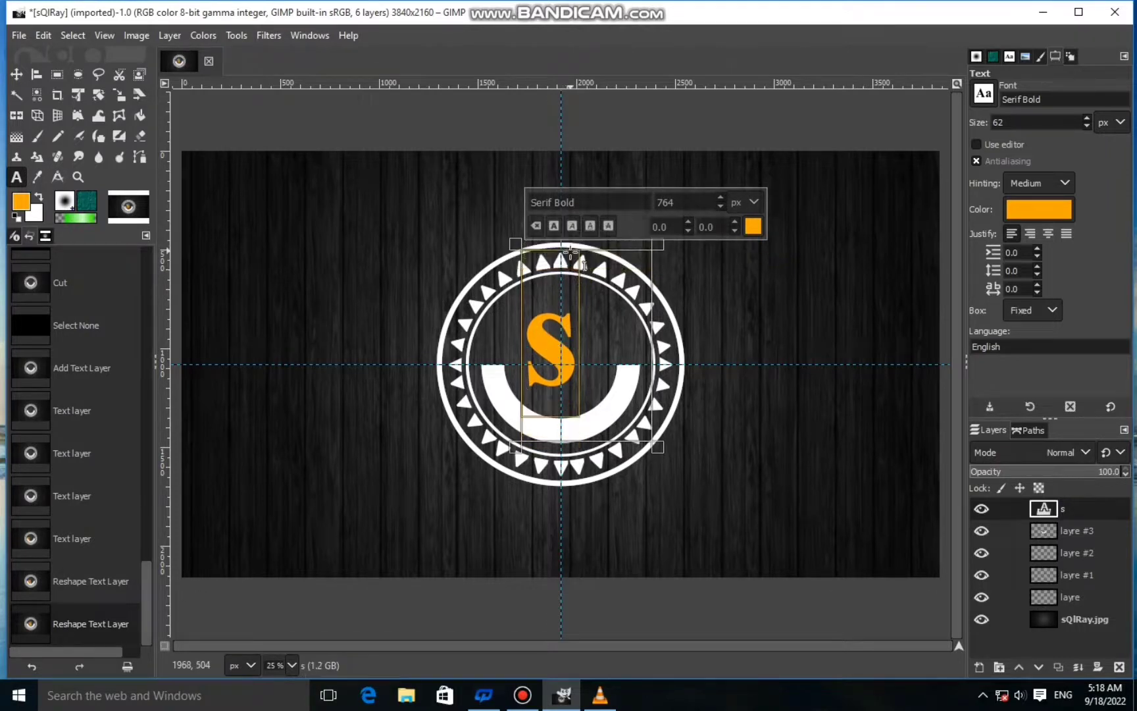
pyautogui.moveTo(519, 356); pyautogui.dragTo(525, 355)
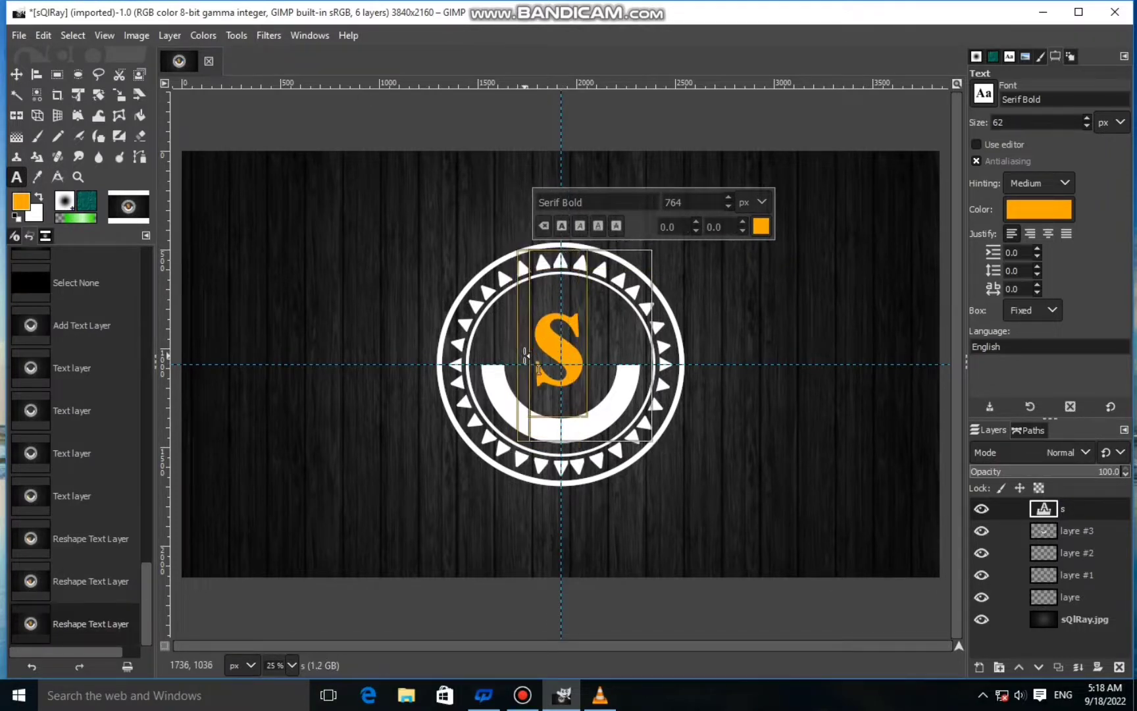
# Increase the letter's size to 874 px and adjust its text box to recentre it above the half-ring.
pyautogui.click(728, 196)
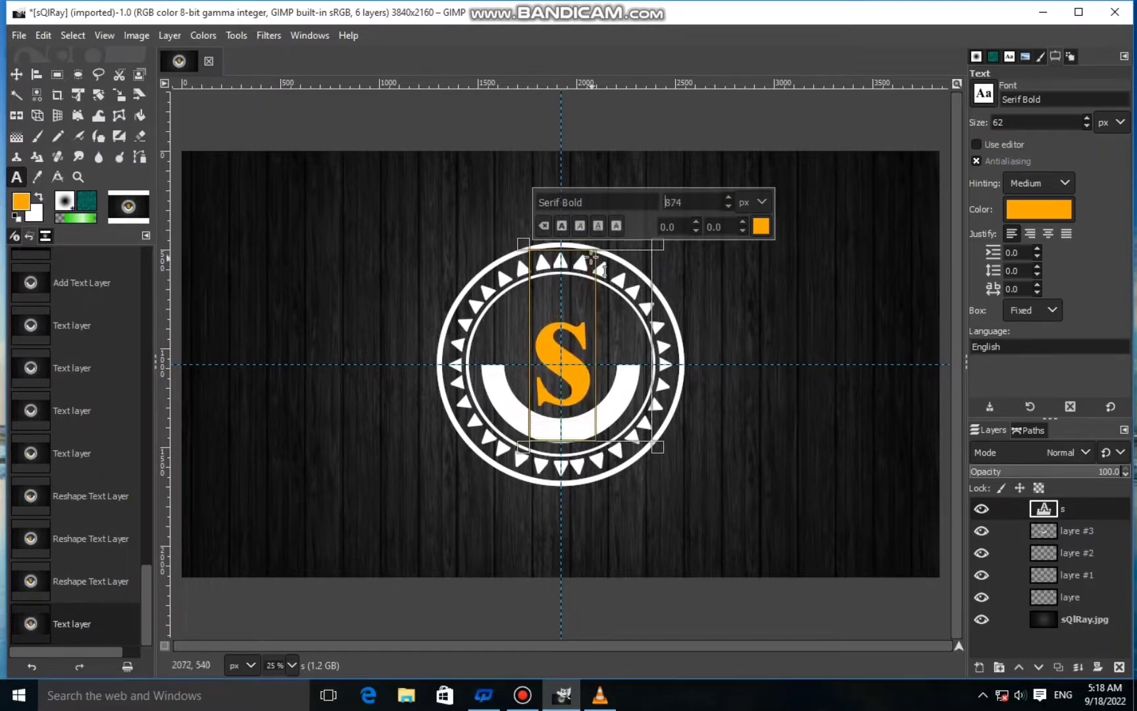
pyautogui.moveTo(589, 247)
pyautogui.mouseDown()
pyautogui.moveTo(589, 237)
pyautogui.moveTo(582, 245)
pyautogui.mouseUp()
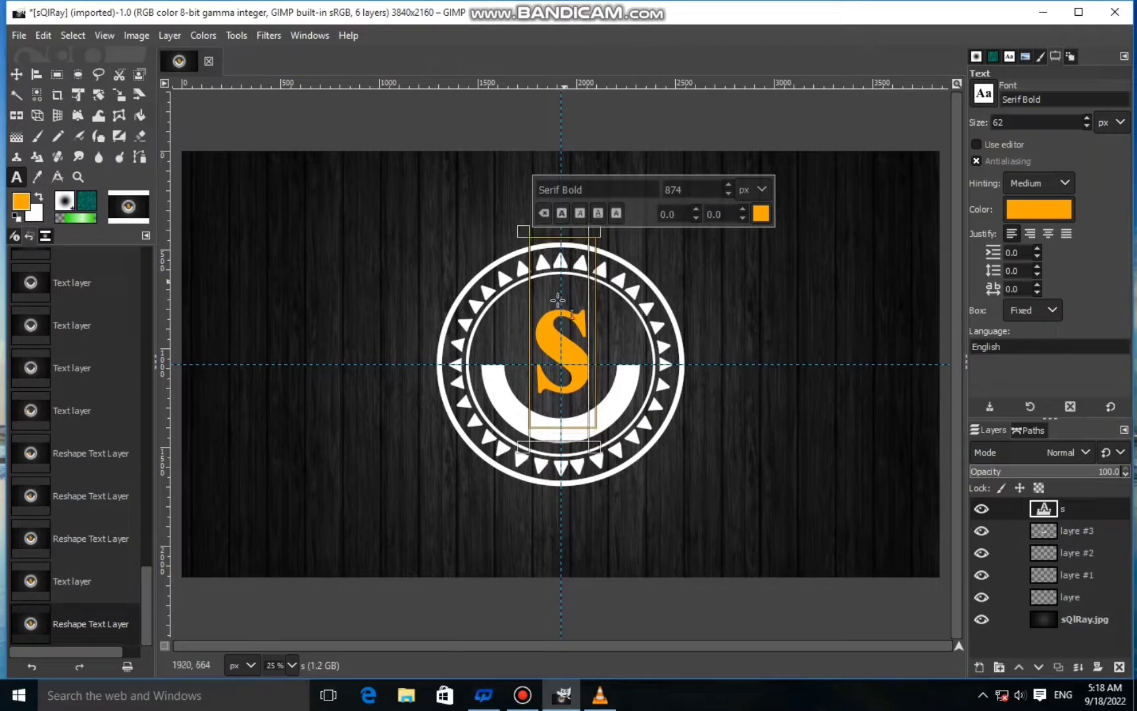
pyautogui.moveTo(529, 337); pyautogui.dragTo(526, 343)
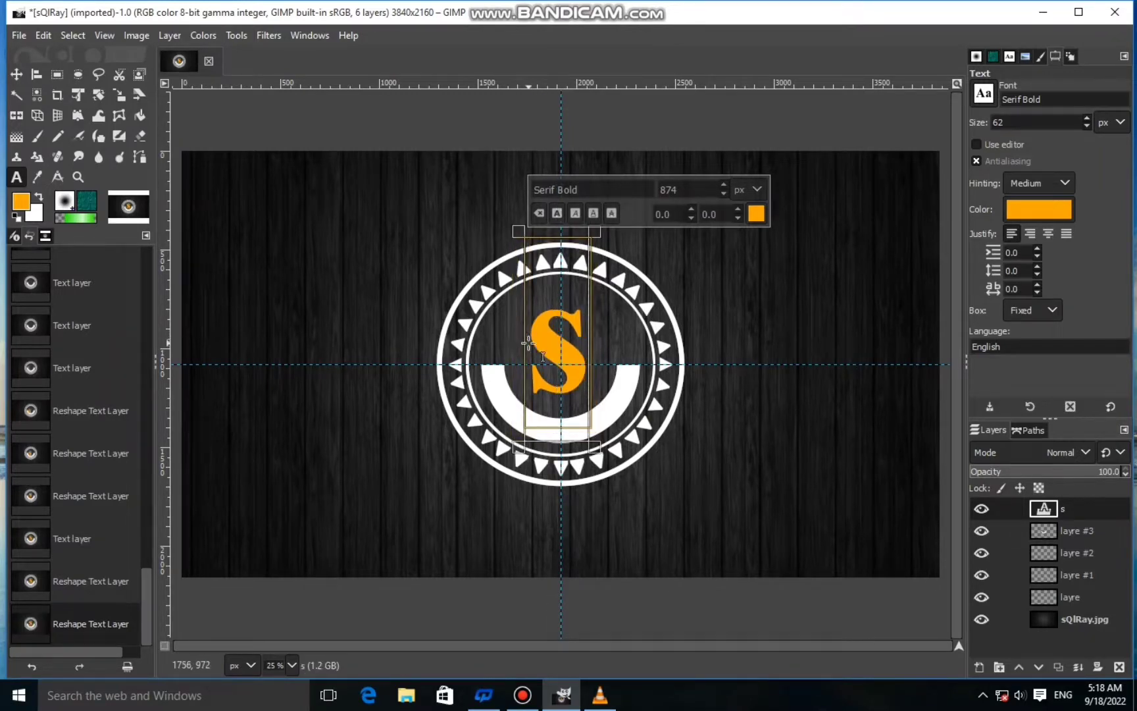
# Change the letter's colour to white and extend its text box slightly upward.
pyautogui.click(757, 213)
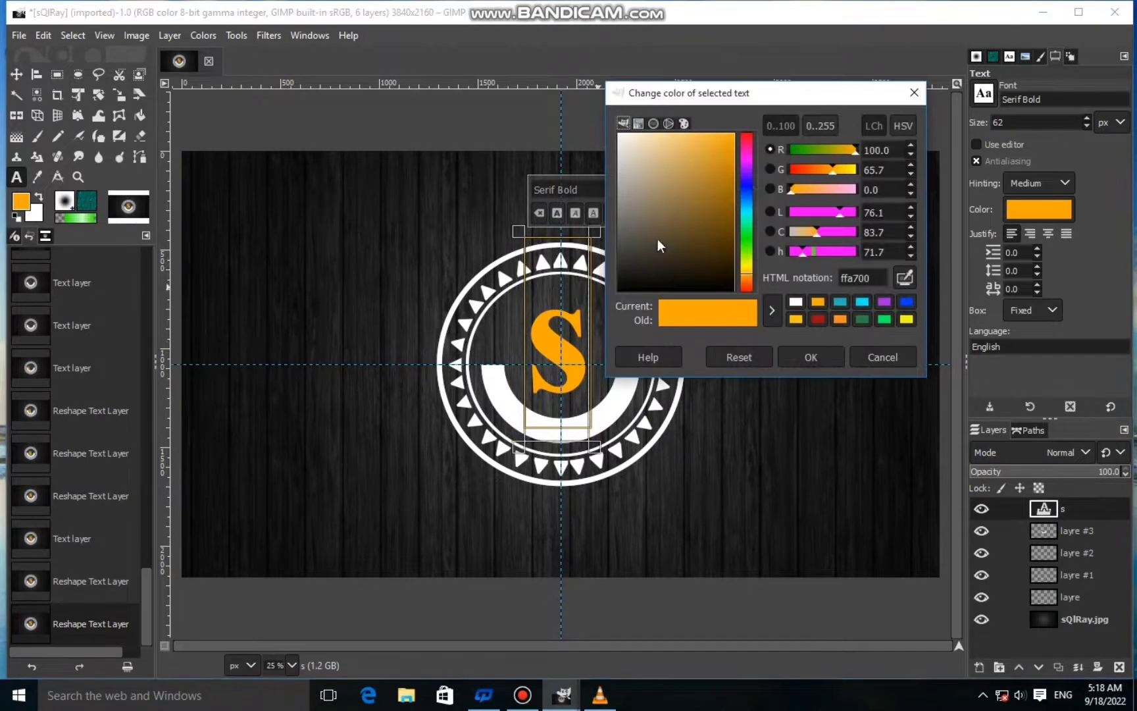
pyautogui.click(804, 355)
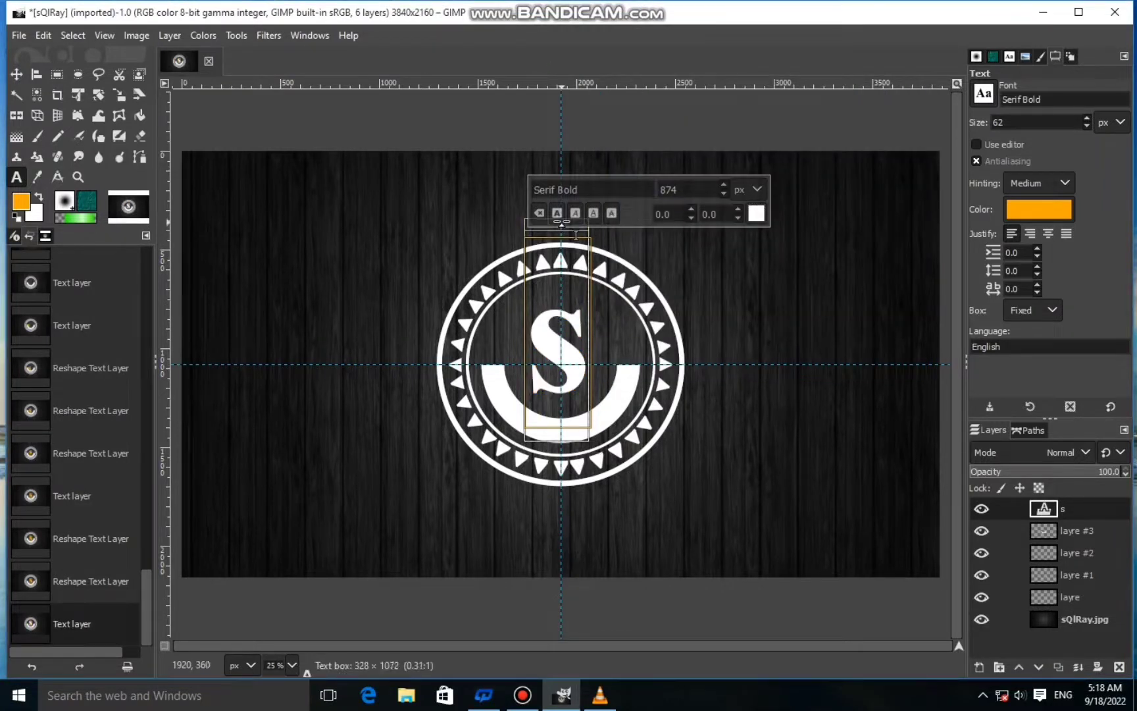
pyautogui.moveTo(562, 223); pyautogui.dragTo(561, 222)
pyautogui.press('m')
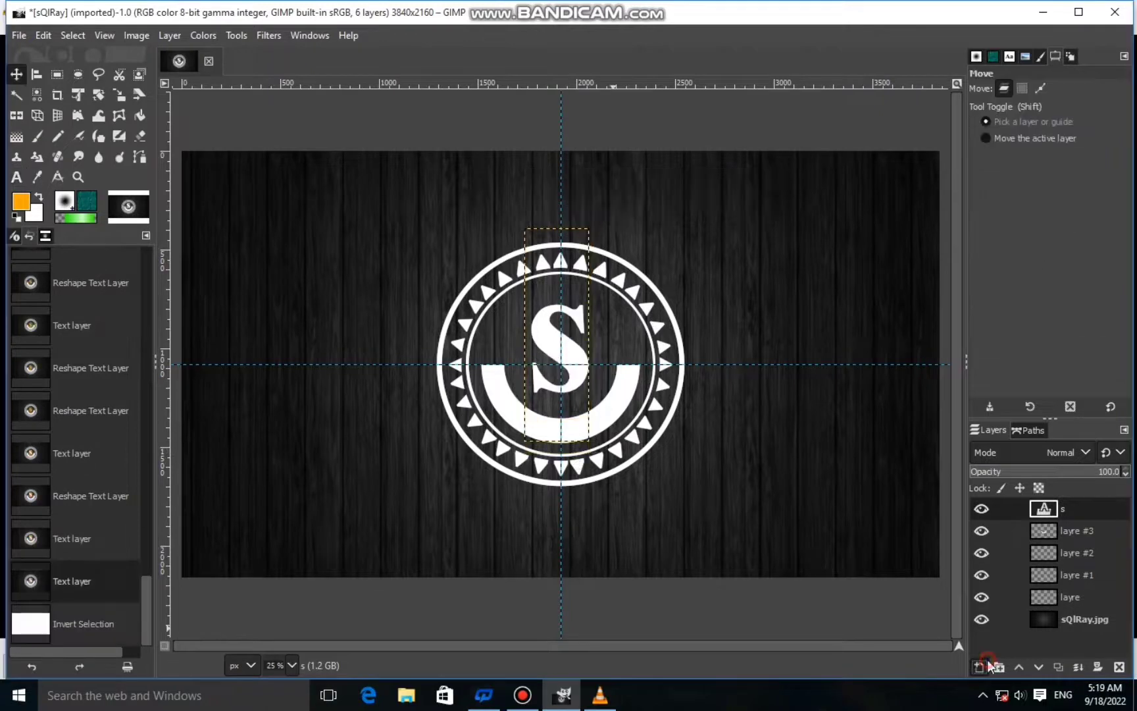
# Add the layer "layre #4" and draw a two-anchor path curved into a wave just above the half-ring's right end.
pyautogui.click(978, 667)
pyautogui.click(1001, 655)
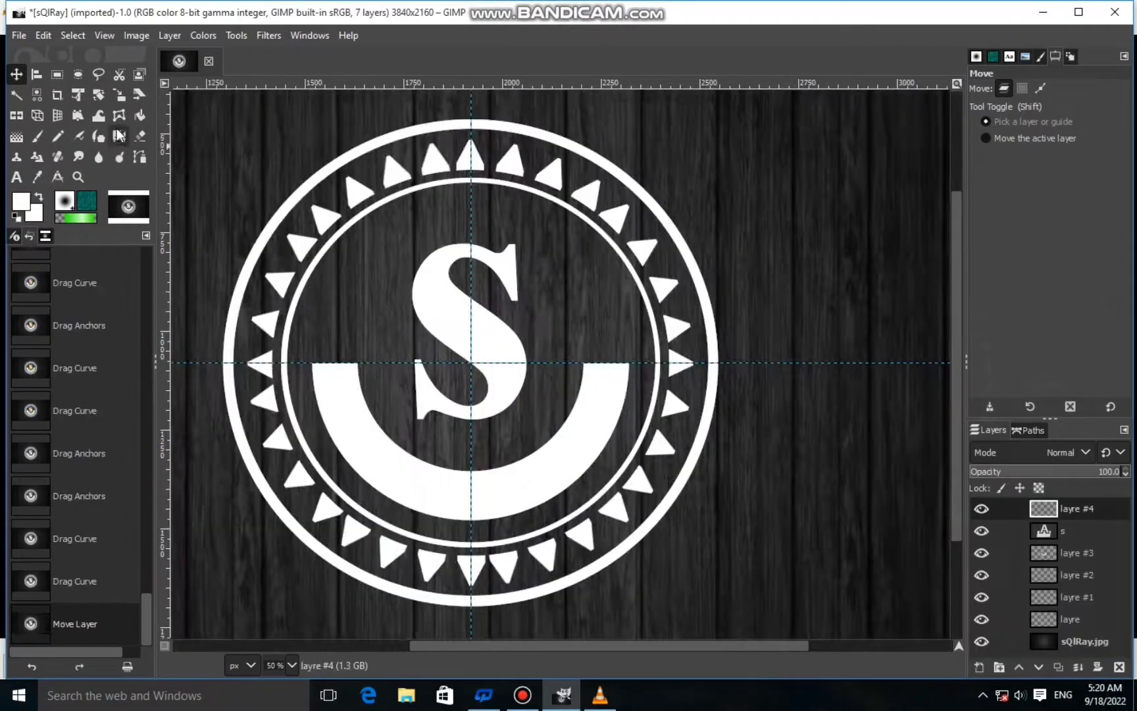
pyautogui.click(140, 157)
pyautogui.click(582, 345)
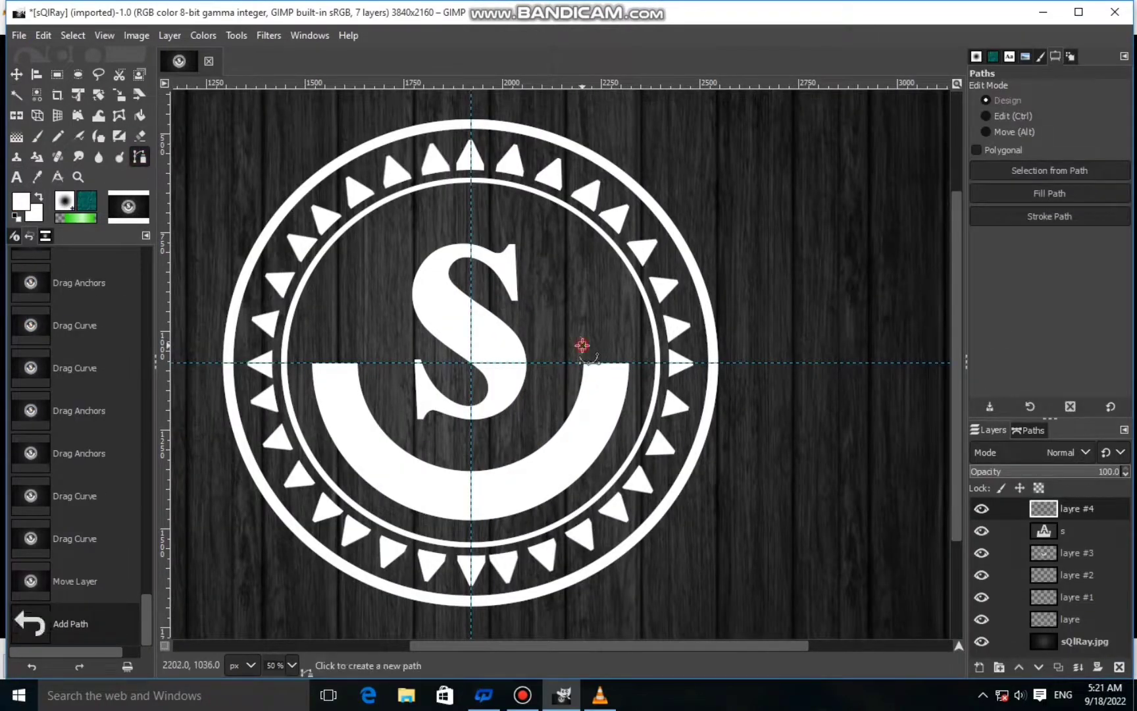
pyautogui.click(627, 346)
pyautogui.moveTo(596, 345); pyautogui.dragTo(608, 333)
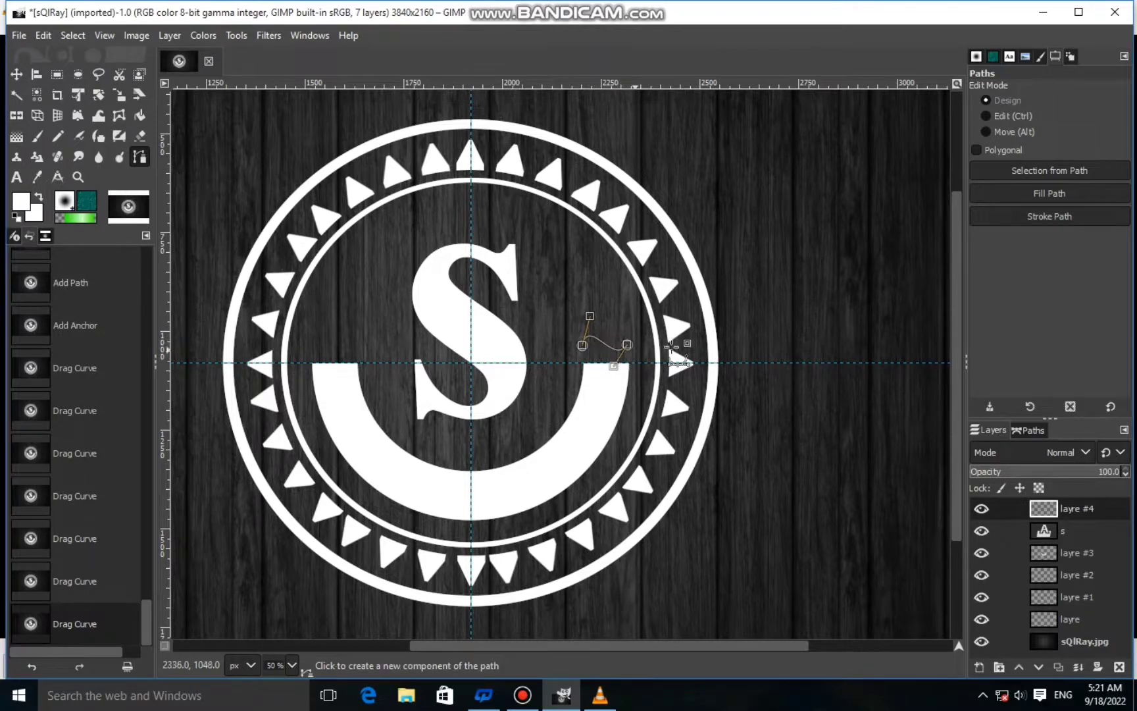
# Stroke the wavy path with a 4 px solid white line.
pyautogui.click(1075, 219)
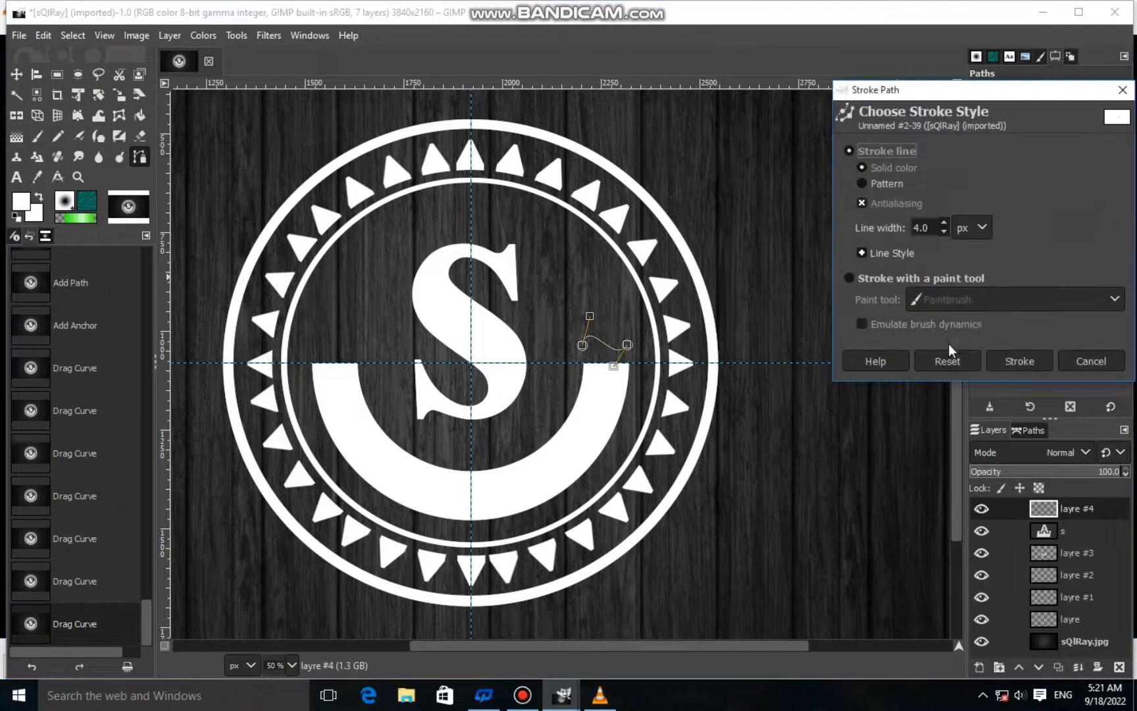
pyautogui.click(1014, 361)
pyautogui.press('m')
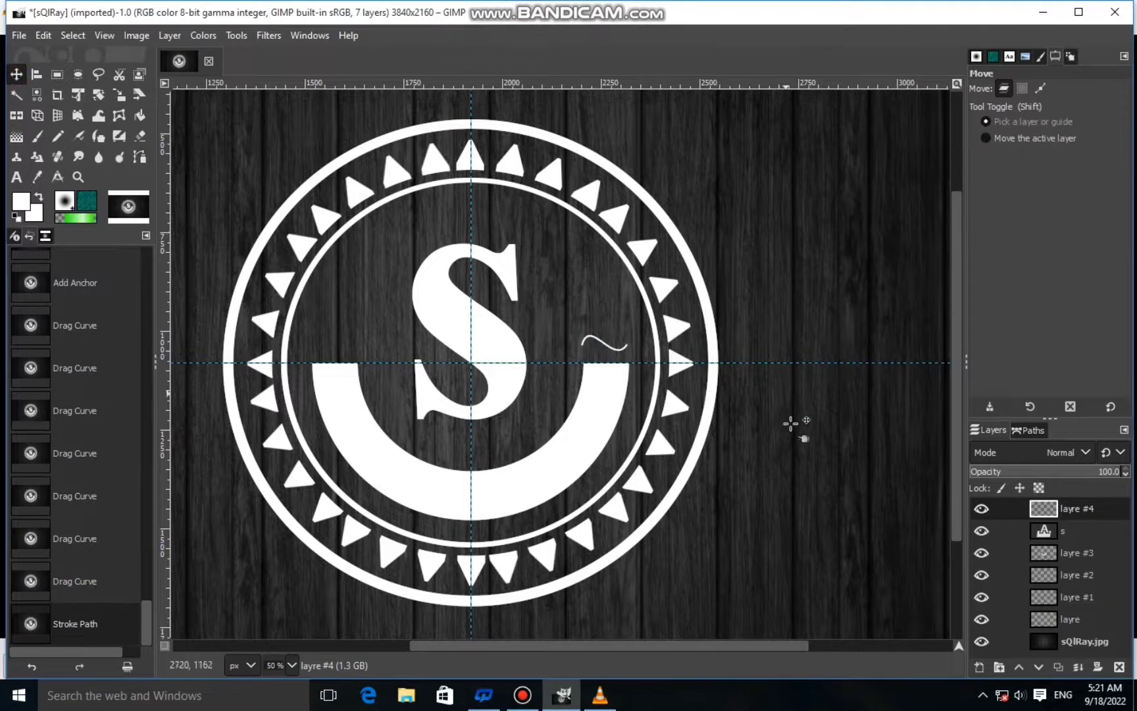
# Duplicate the wave's layer and flip the copy horizontally to place it above the half-ring's left end.
pyautogui.click(1058, 667)
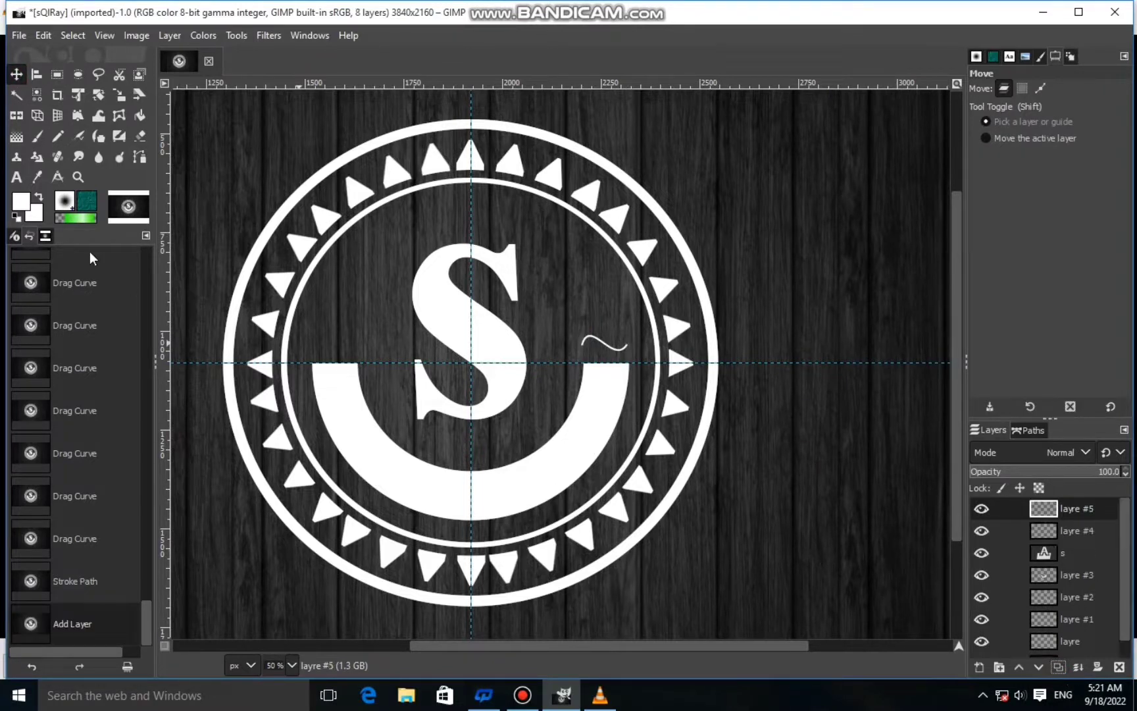
pyautogui.click(25, 117)
pyautogui.click(359, 354)
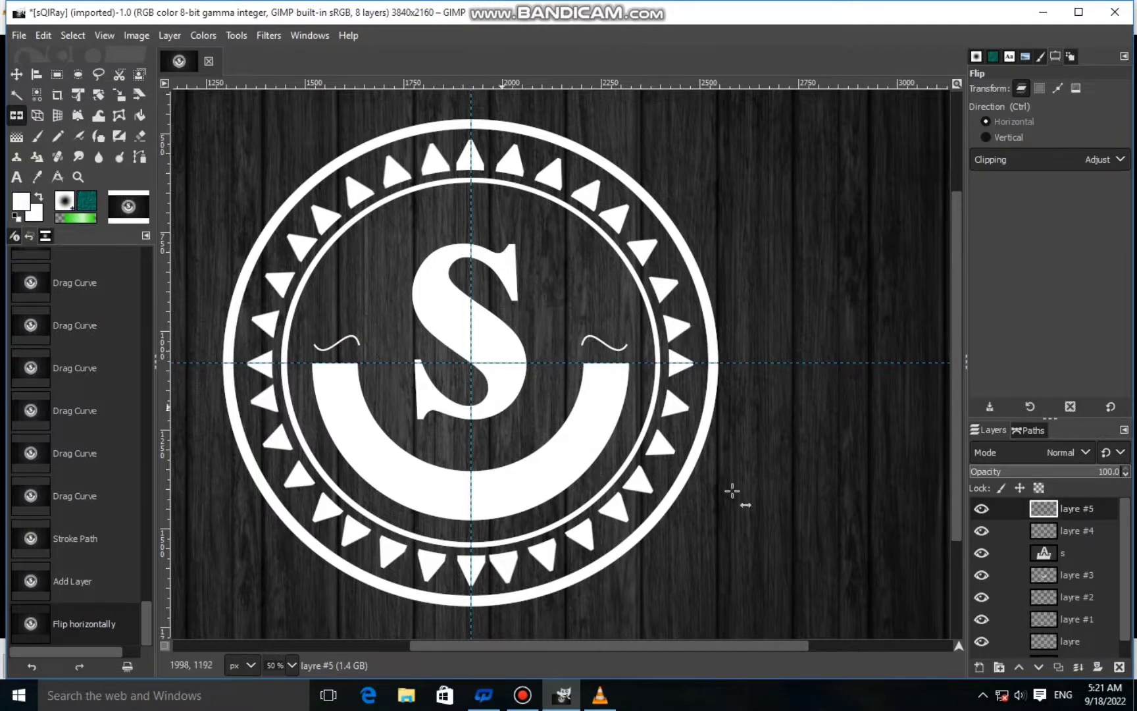
# Add the layer "layre #6" and draw an elliptical selection about 726 × 696 px around the letter at position 1542, 734.
pyautogui.click(980, 668)
pyautogui.click(1007, 653)
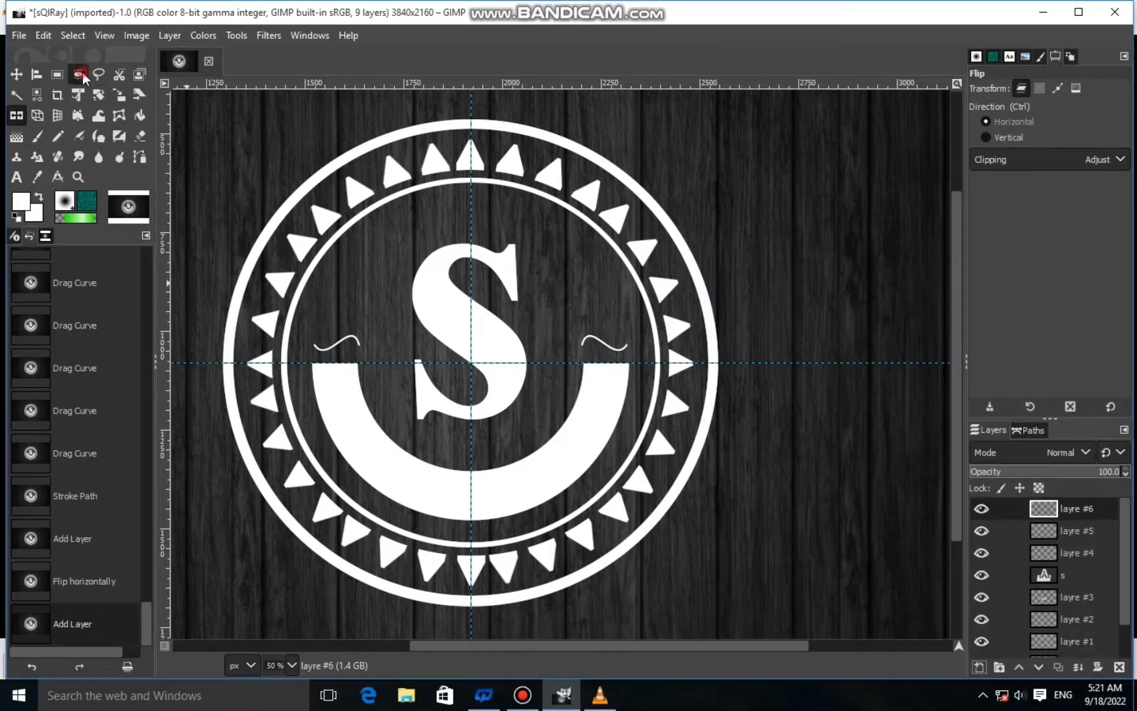
pyautogui.click(79, 75)
pyautogui.moveTo(321, 239); pyautogui.dragTo(608, 501)
pyautogui.moveTo(452, 261); pyautogui.dragTo(451, 249)
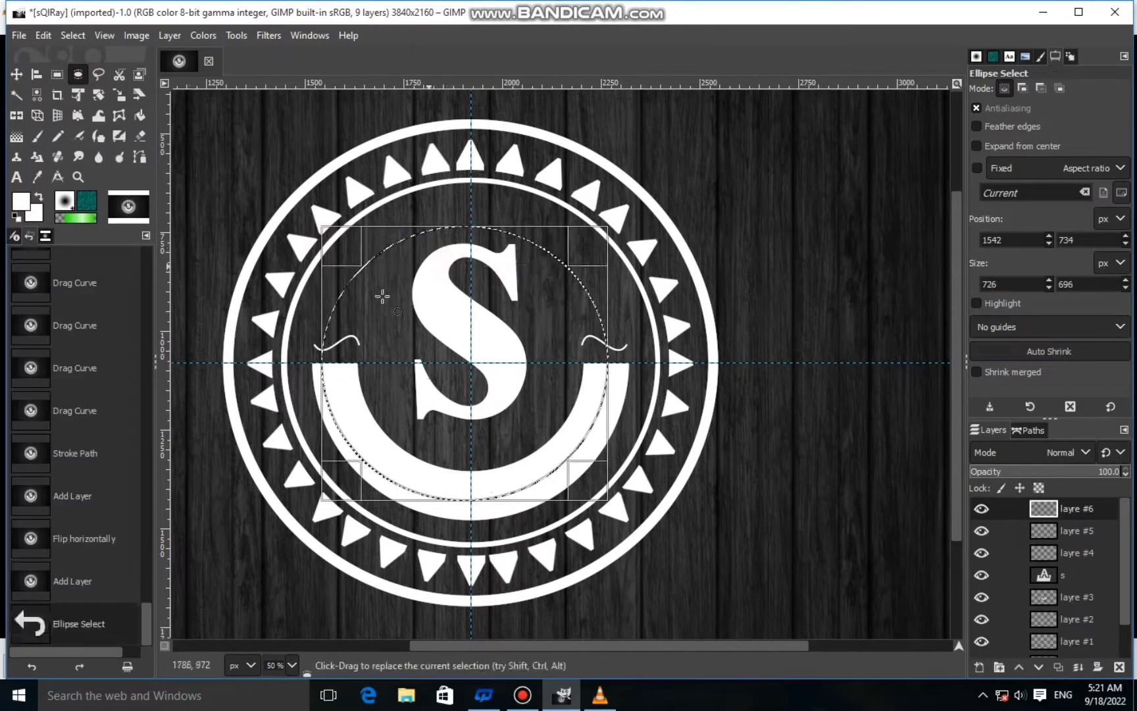
# Shrink the elliptical selection to about 666 × 612 px at position 1587, 782, within the half-ring's thickness, and commit it.
pyautogui.moveTo(326, 401); pyautogui.dragTo(338, 401)
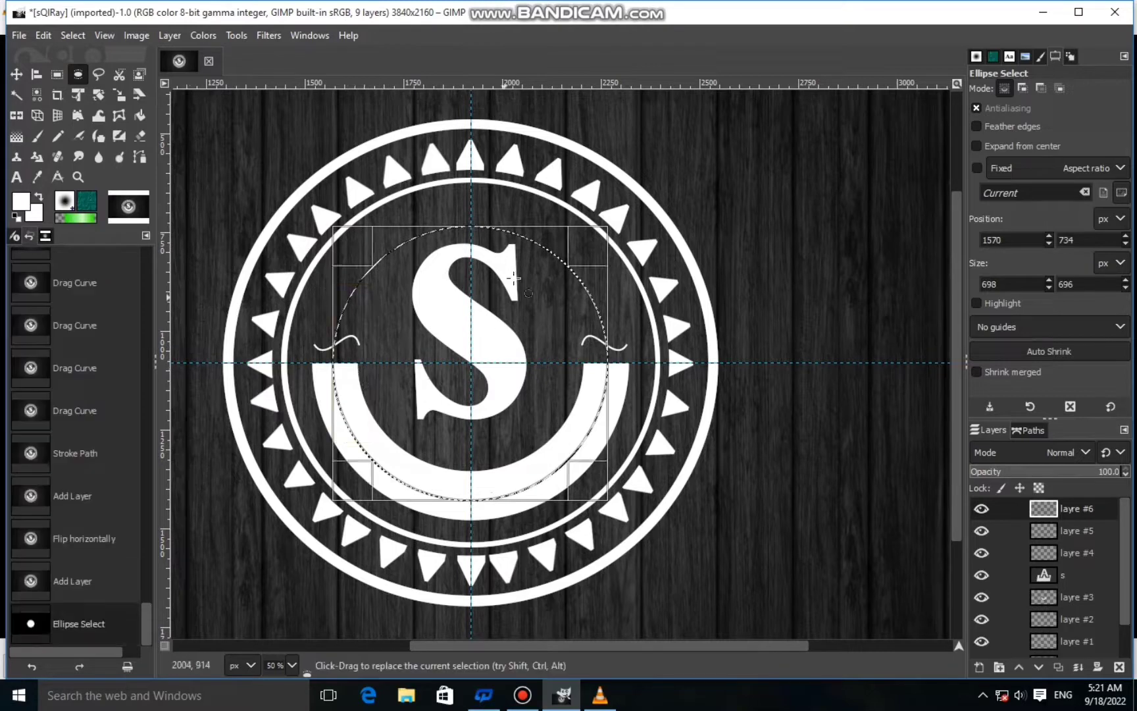
pyautogui.moveTo(512, 254); pyautogui.dragTo(512, 271)
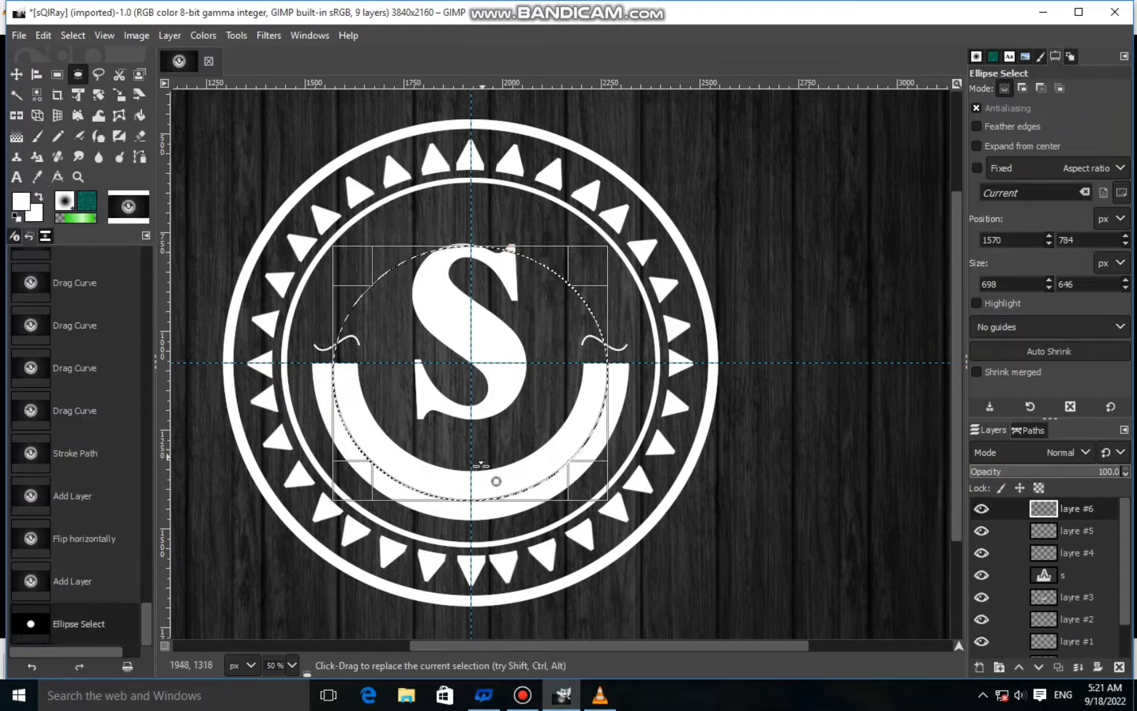
pyautogui.moveTo(483, 476); pyautogui.dragTo(484, 470)
pyautogui.moveTo(345, 363); pyautogui.dragTo(349, 362)
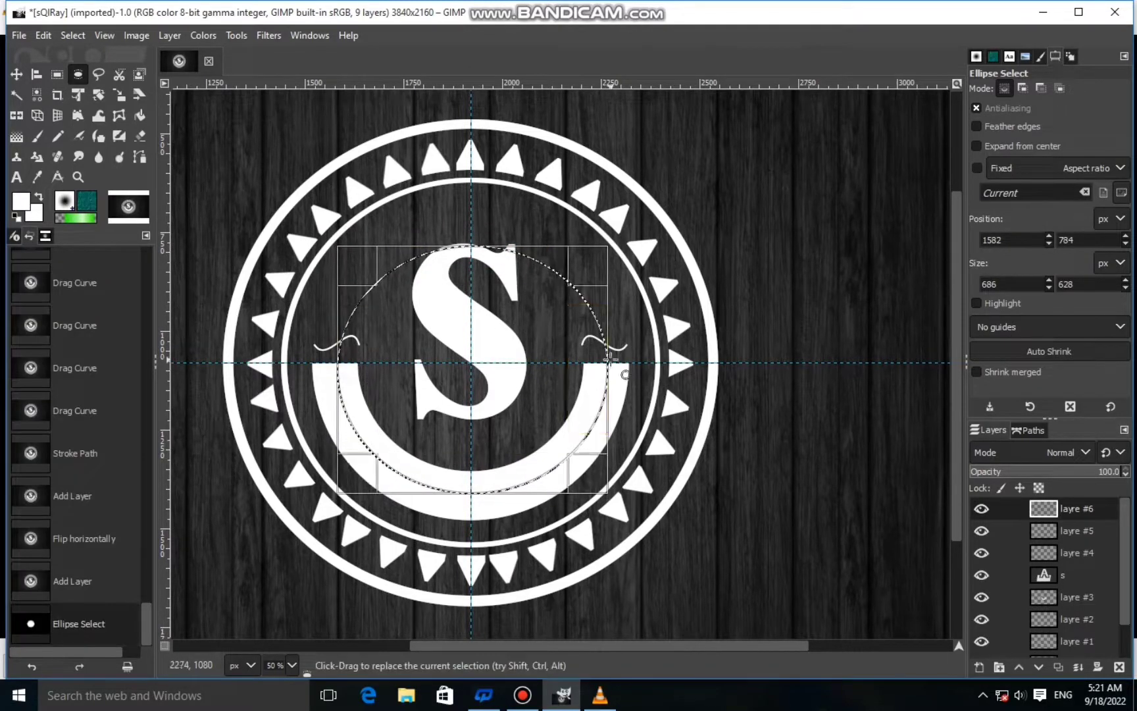
pyautogui.moveTo(593, 359); pyautogui.dragTo(589, 359)
pyautogui.moveTo(359, 370); pyautogui.dragTo(364, 369)
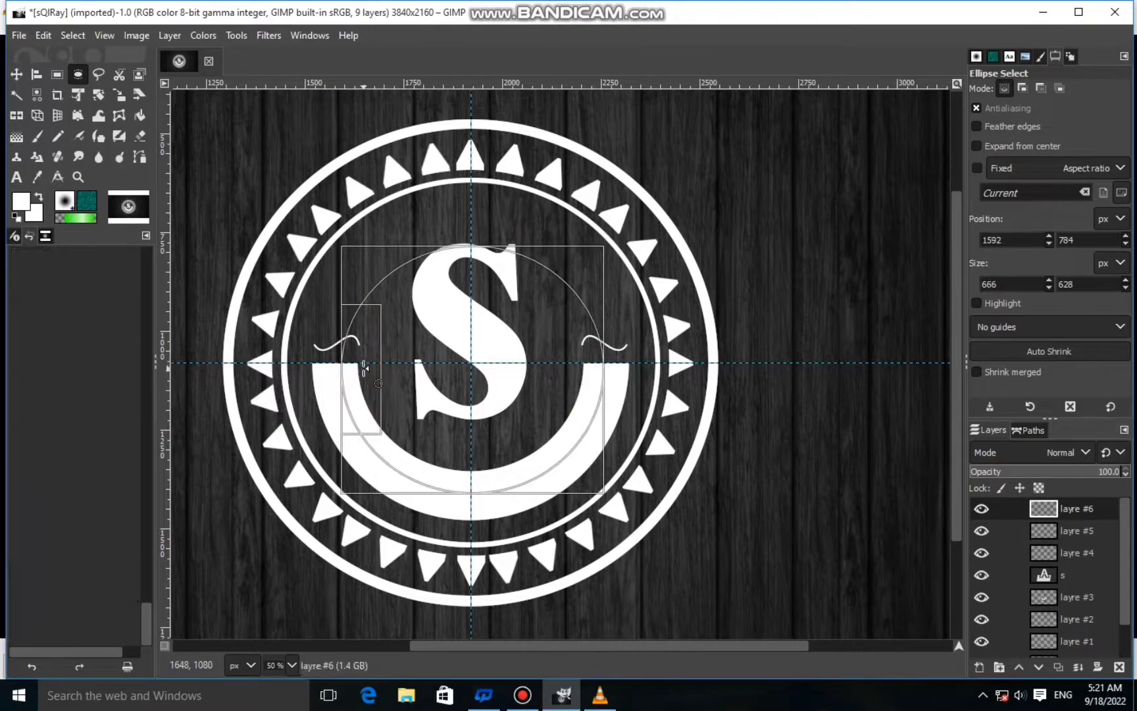
pyautogui.moveTo(471, 389); pyautogui.dragTo(469, 383)
pyautogui.moveTo(481, 256); pyautogui.dragTo(480, 263)
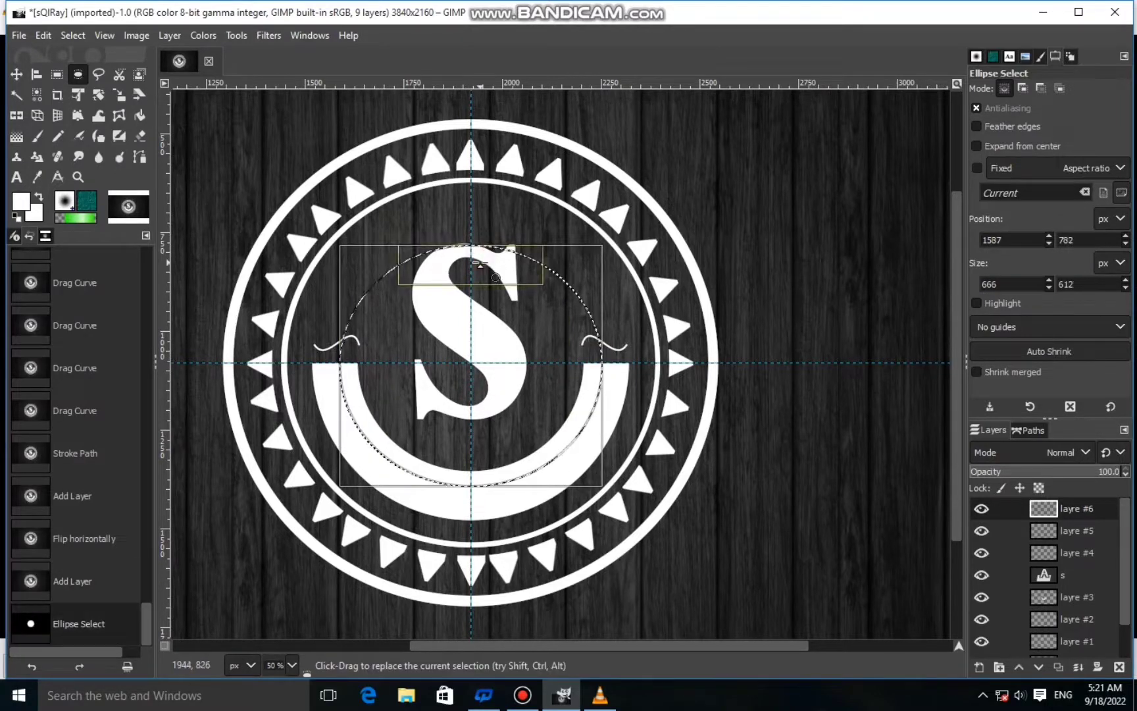
pyautogui.press('Return')
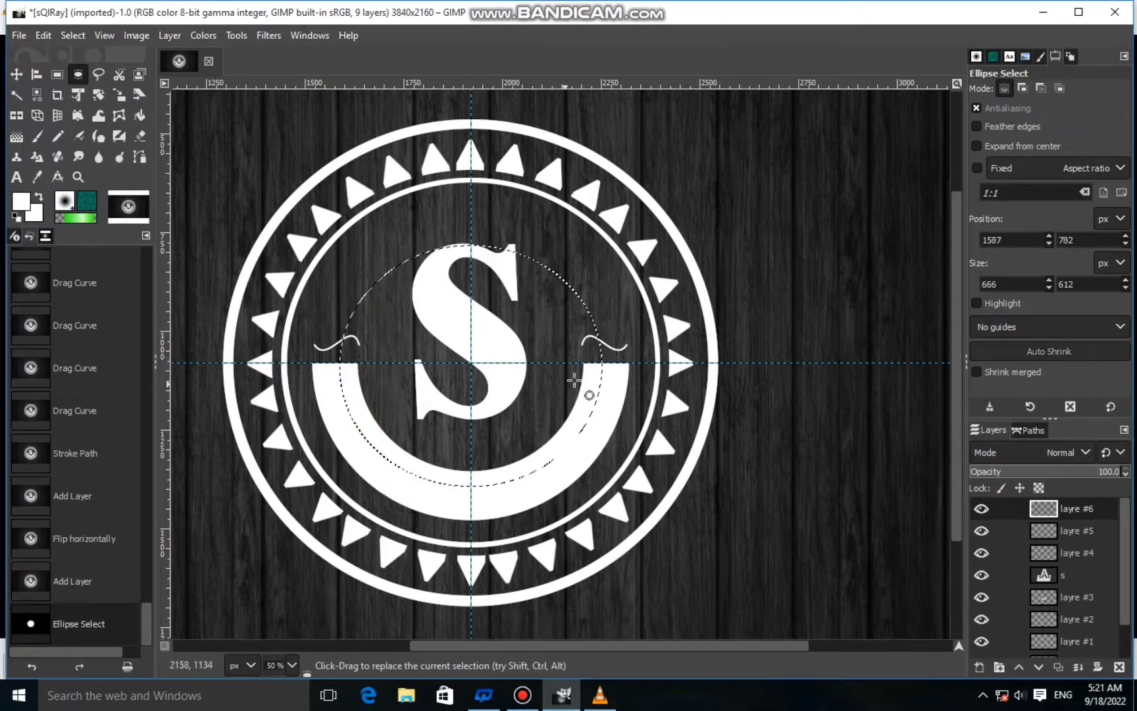
# Readjust the elliptical selection to about 693 × 672 px at position 1574, 744 and fill it with the white foreground colour.
pyautogui.click(527, 372)
pyautogui.moveTo(591, 381); pyautogui.dragTo(587, 381)
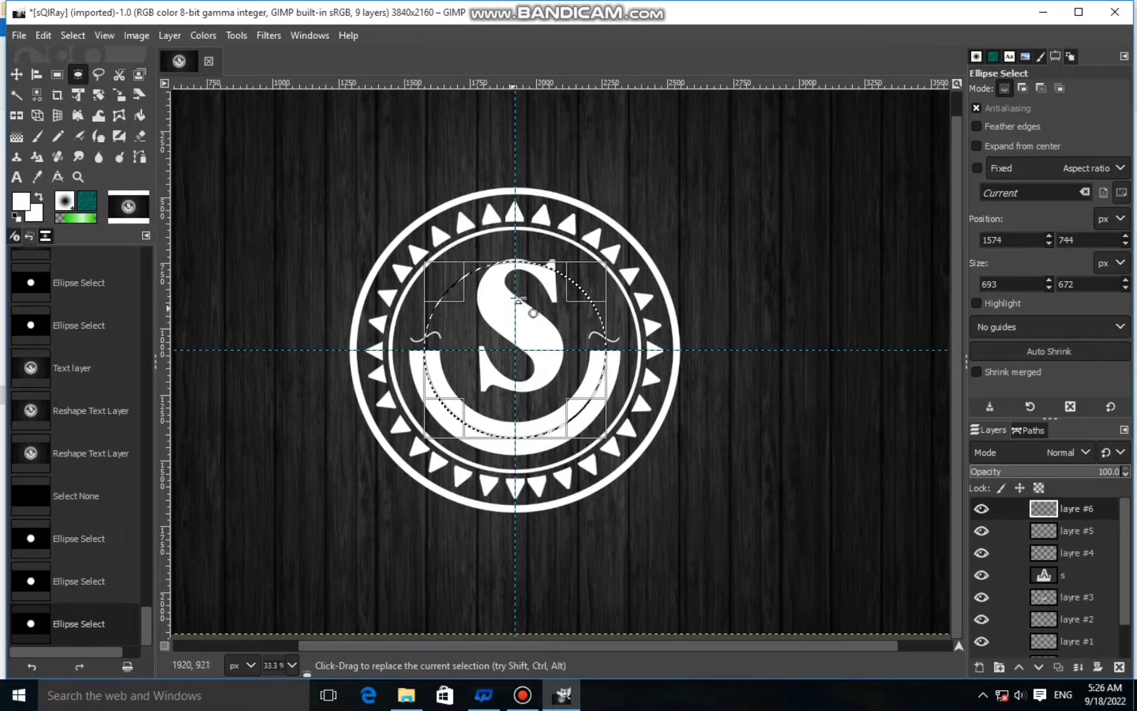
pyautogui.rightClick(522, 315)
pyautogui.moveTo(559, 341)
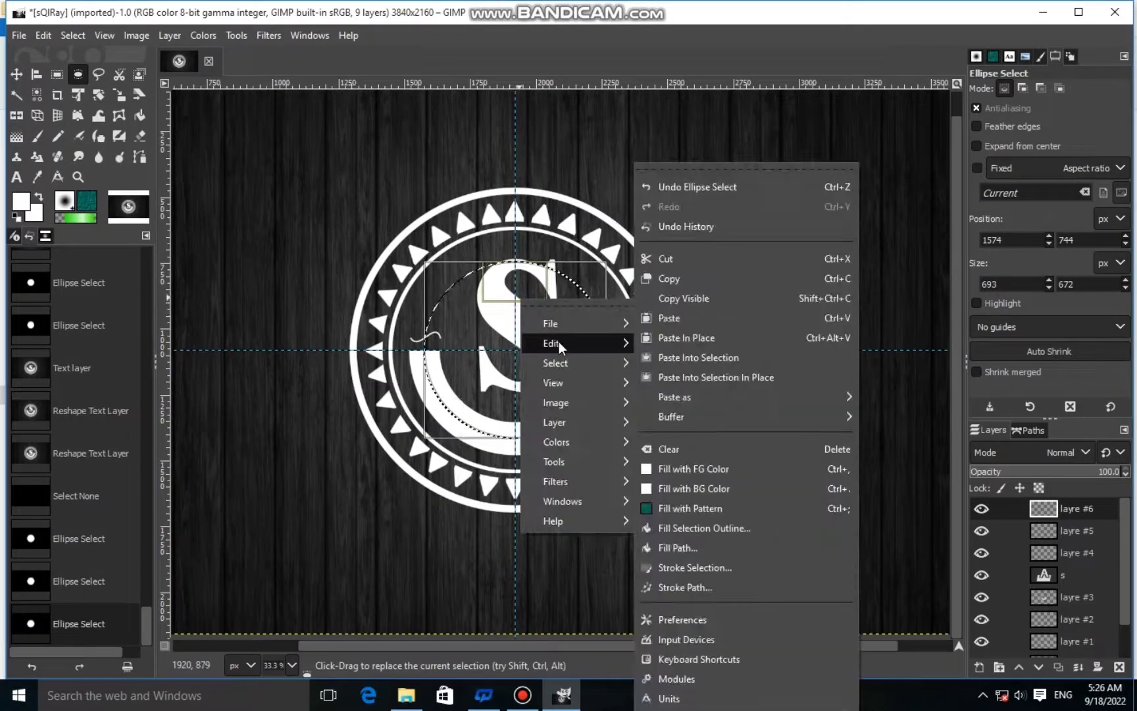
pyautogui.click(670, 464)
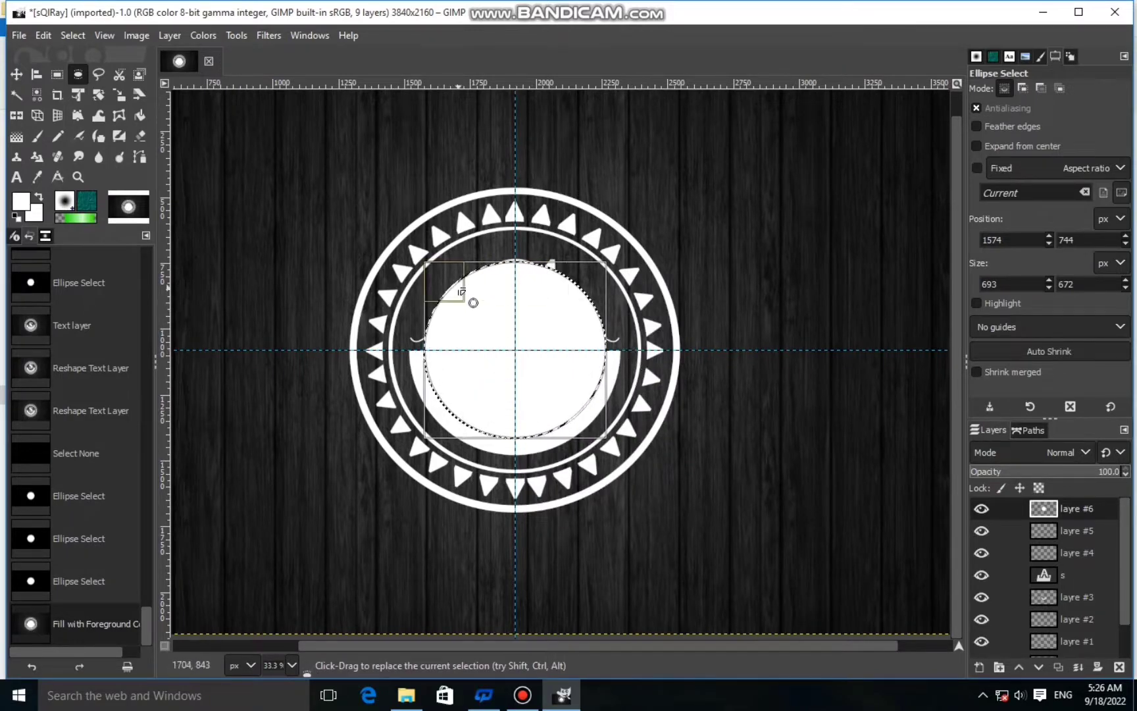
# Adjust the elliptical selection to about 678 × 654 px at position 1581, 753, cut it out of the white disc, and deselect.
pyautogui.scroll(2, 474, 292)
pyautogui.moveTo(399, 258); pyautogui.dragTo(405, 266)
pyautogui.moveTo(741, 408); pyautogui.dragTo(738, 408)
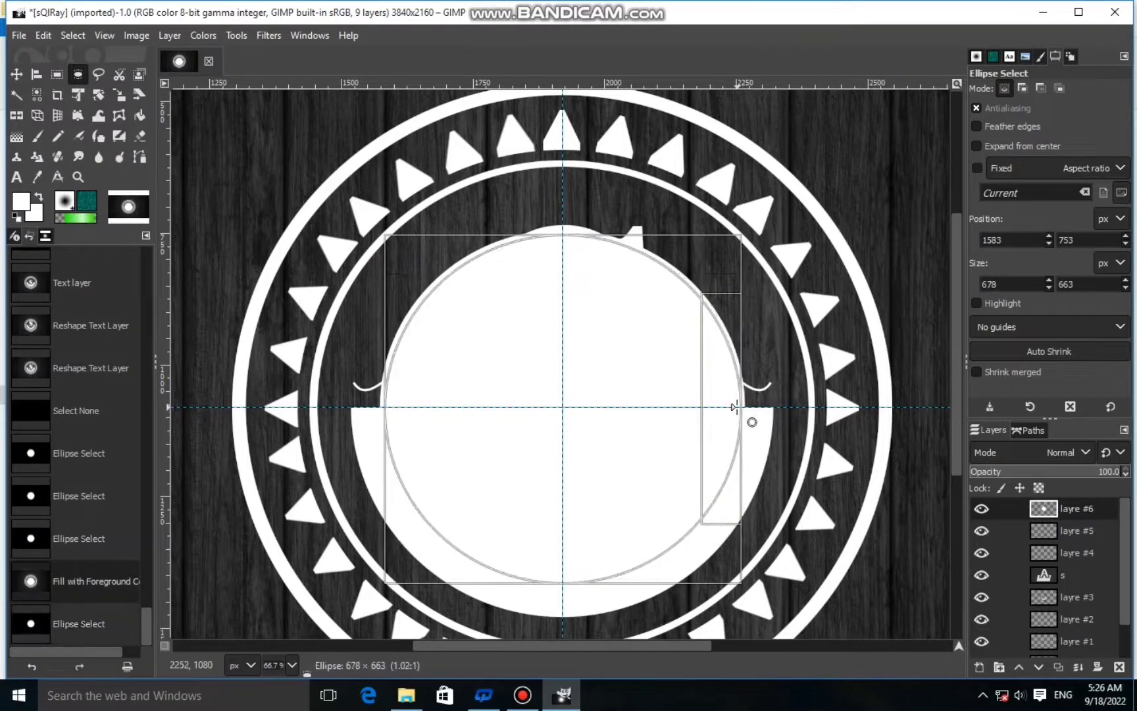
pyautogui.moveTo(572, 559); pyautogui.dragTo(568, 556)
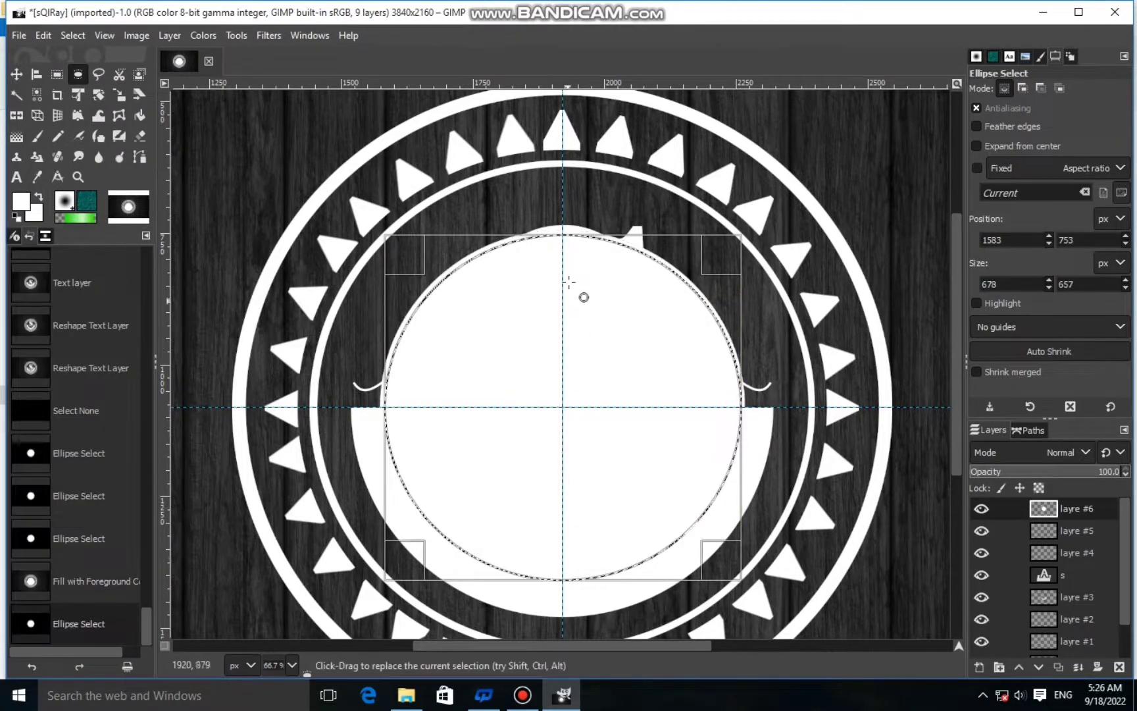
pyautogui.moveTo(566, 252); pyautogui.dragTo(566, 253)
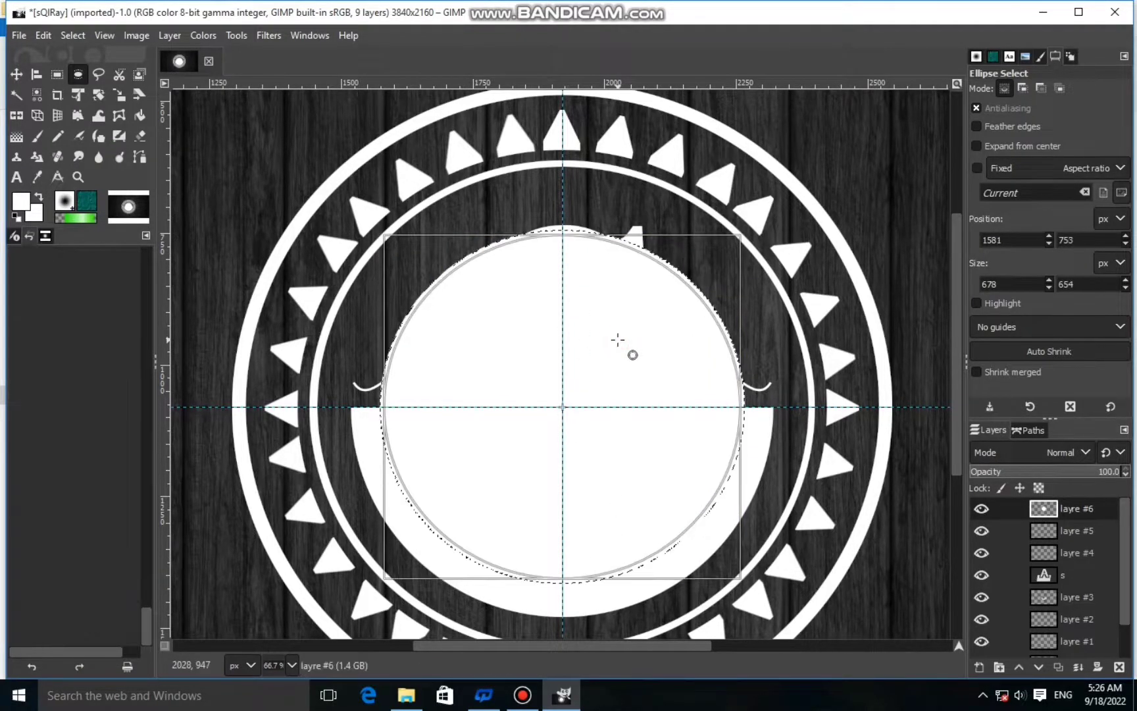
pyautogui.rightClick(620, 339)
pyautogui.moveTo(685, 384)
pyautogui.click(810, 259)
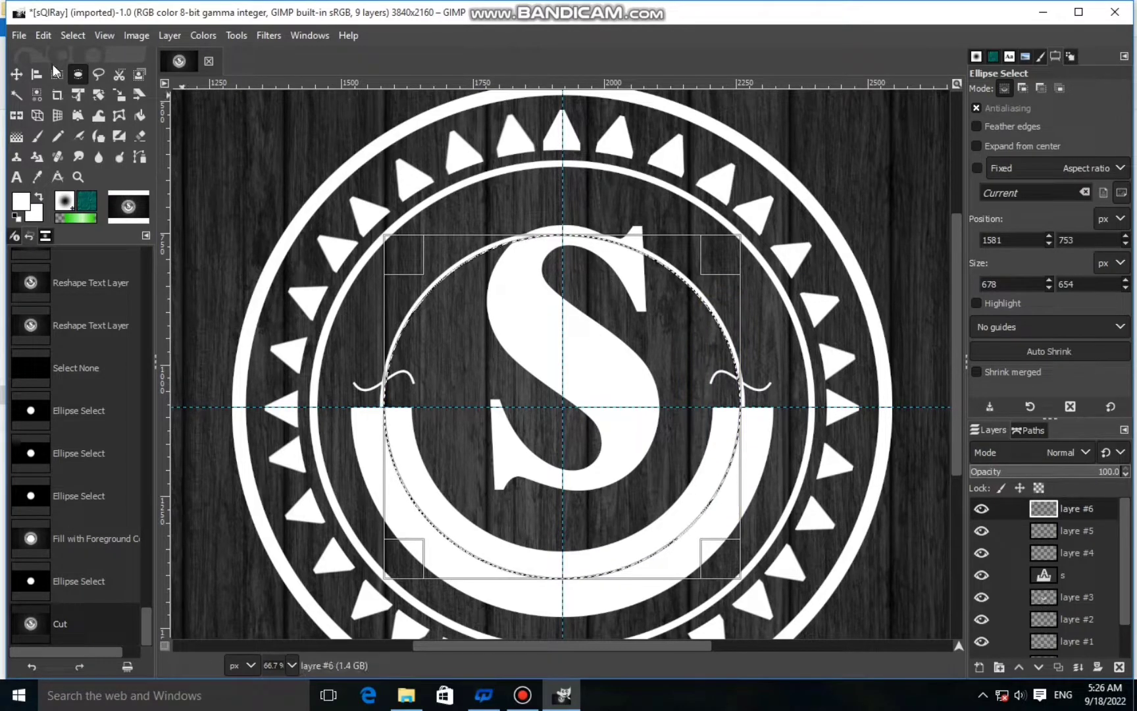
pyautogui.click(64, 36)
pyautogui.click(85, 80)
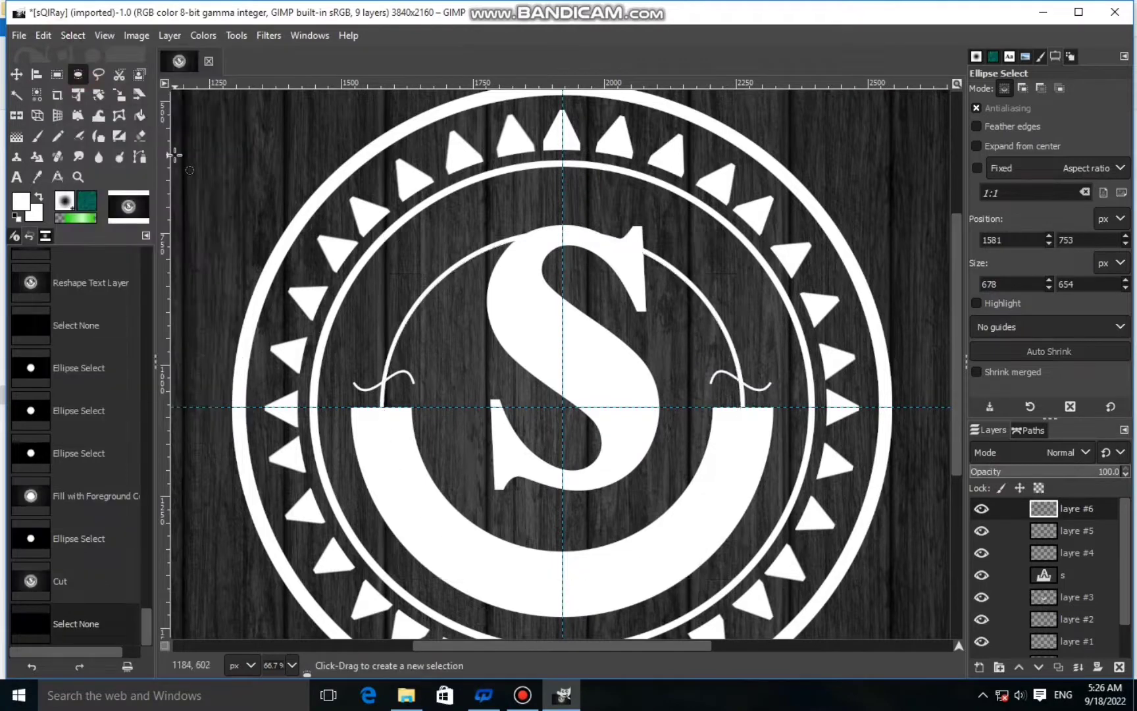
# Cut the lower part of the thin ring using a rectangular selection about 872 × 299 px at position 1494, 988.
pyautogui.click(57, 76)
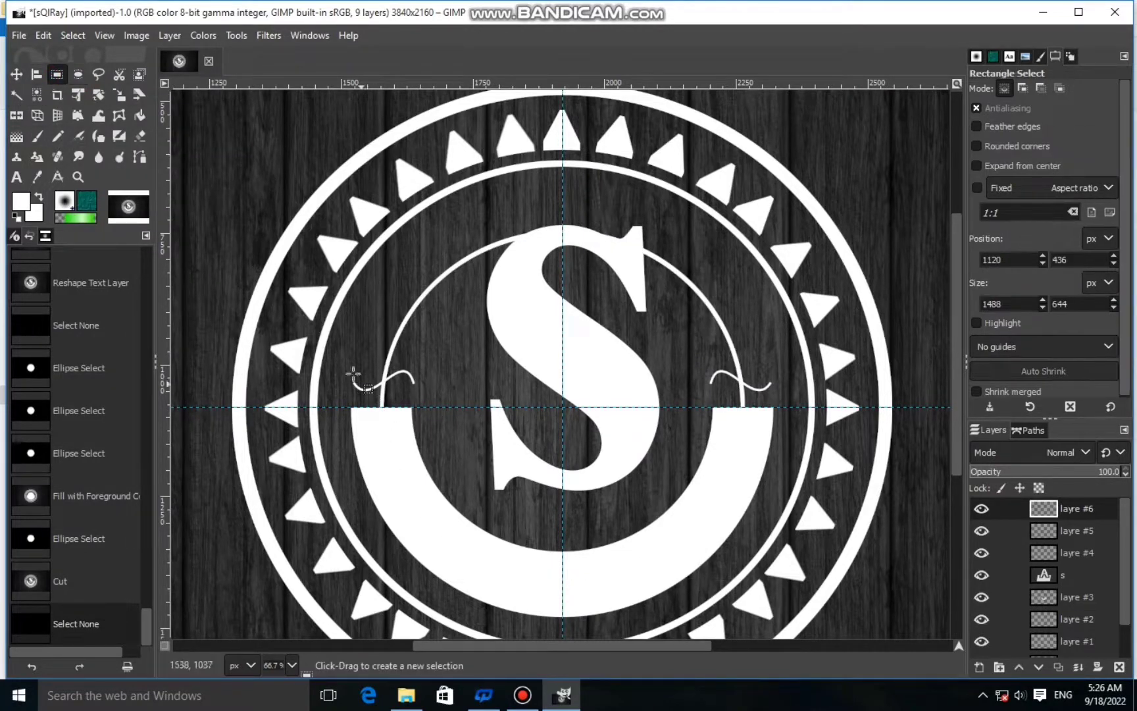
pyautogui.moveTo(338, 354); pyautogui.dragTo(795, 515)
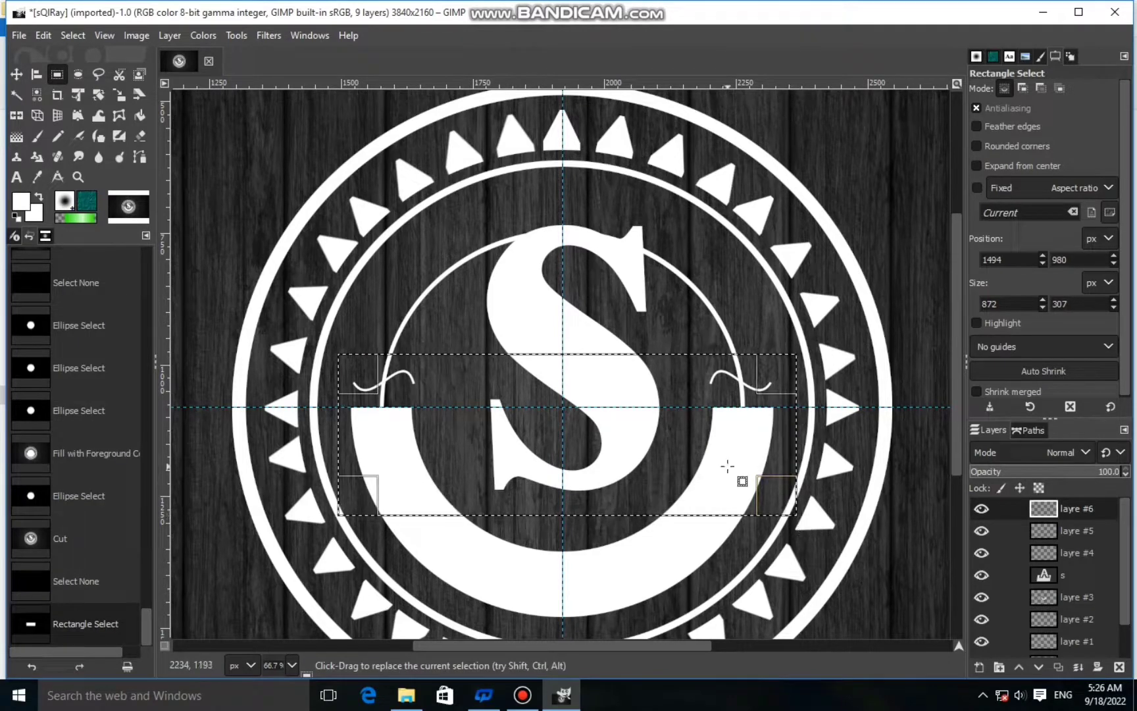
pyautogui.moveTo(633, 359); pyautogui.dragTo(637, 364)
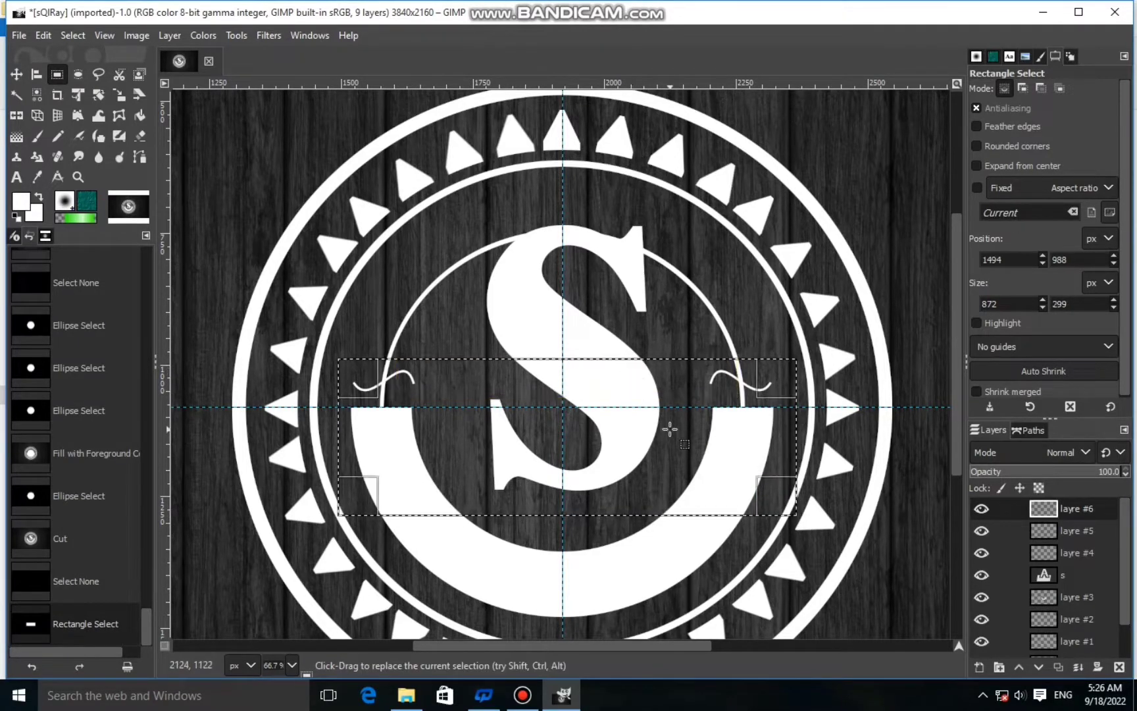
pyautogui.rightClick(669, 429)
pyautogui.moveTo(709, 468)
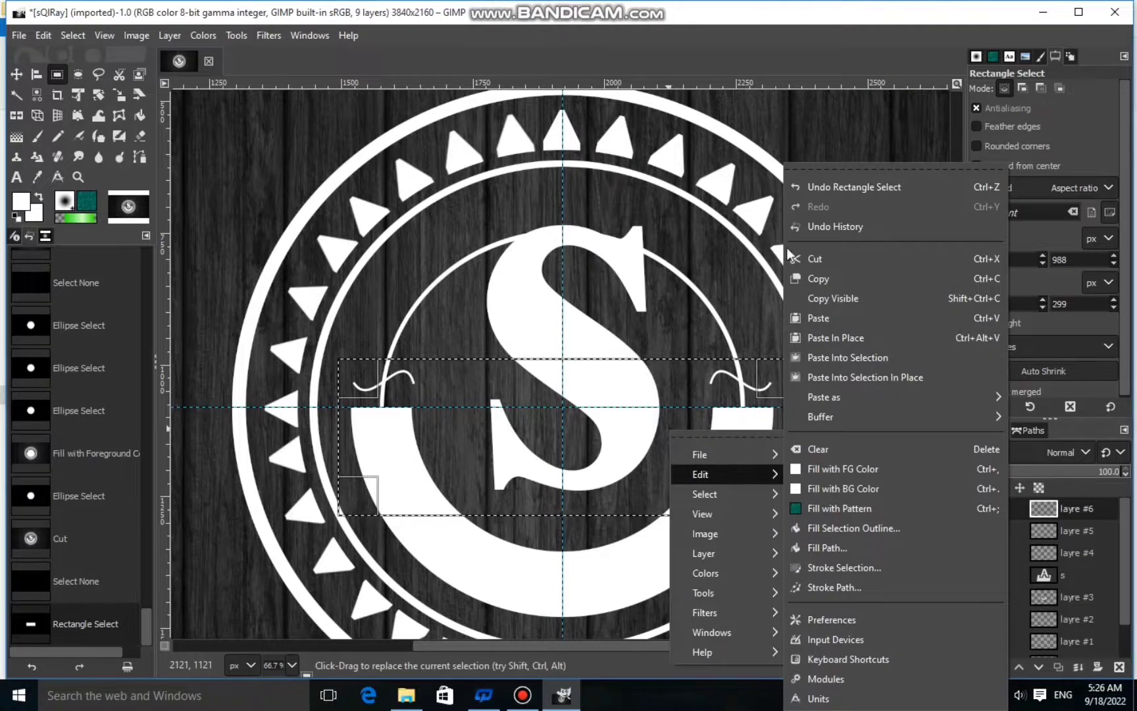
pyautogui.click(821, 256)
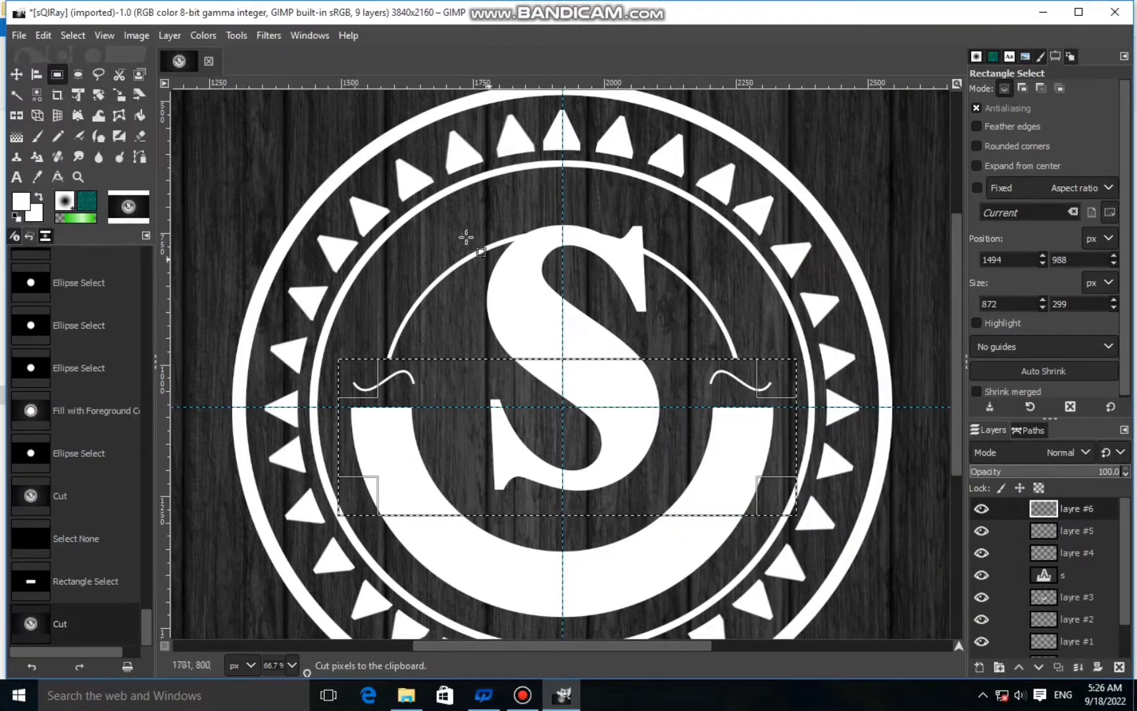
# Cut the thin ring behind the letter using a rectangular selection about 312 × 682 px at position 1775, 716, and deselect.
pyautogui.moveTo(468, 215); pyautogui.dragTo(657, 573)
pyautogui.moveTo(488, 398); pyautogui.dragTo(503, 400)
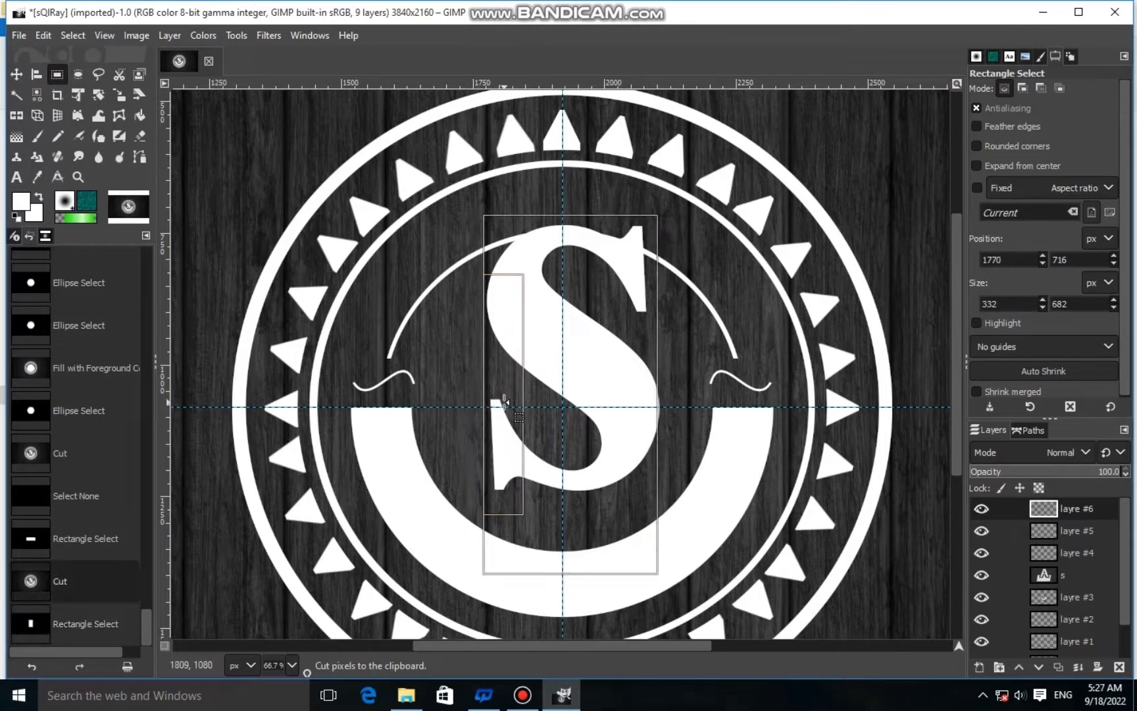
pyautogui.moveTo(643, 389); pyautogui.dragTo(626, 388)
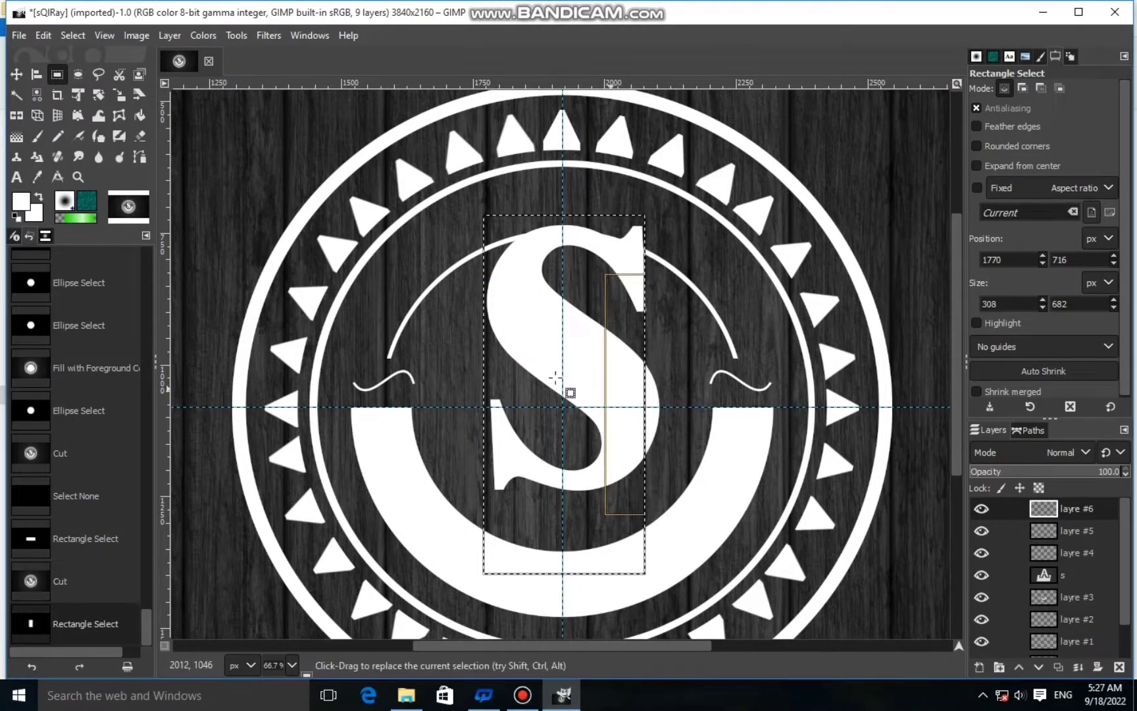
pyautogui.moveTo(516, 355); pyautogui.dragTo(518, 355)
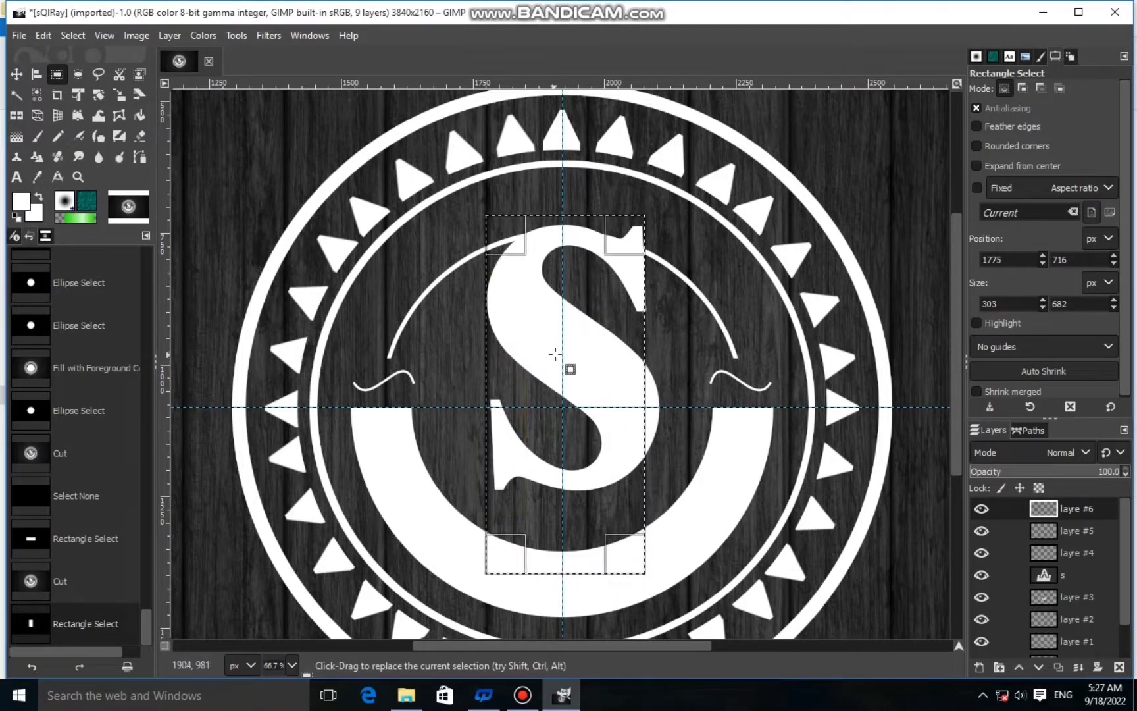
pyautogui.moveTo(641, 369); pyautogui.dragTo(650, 369)
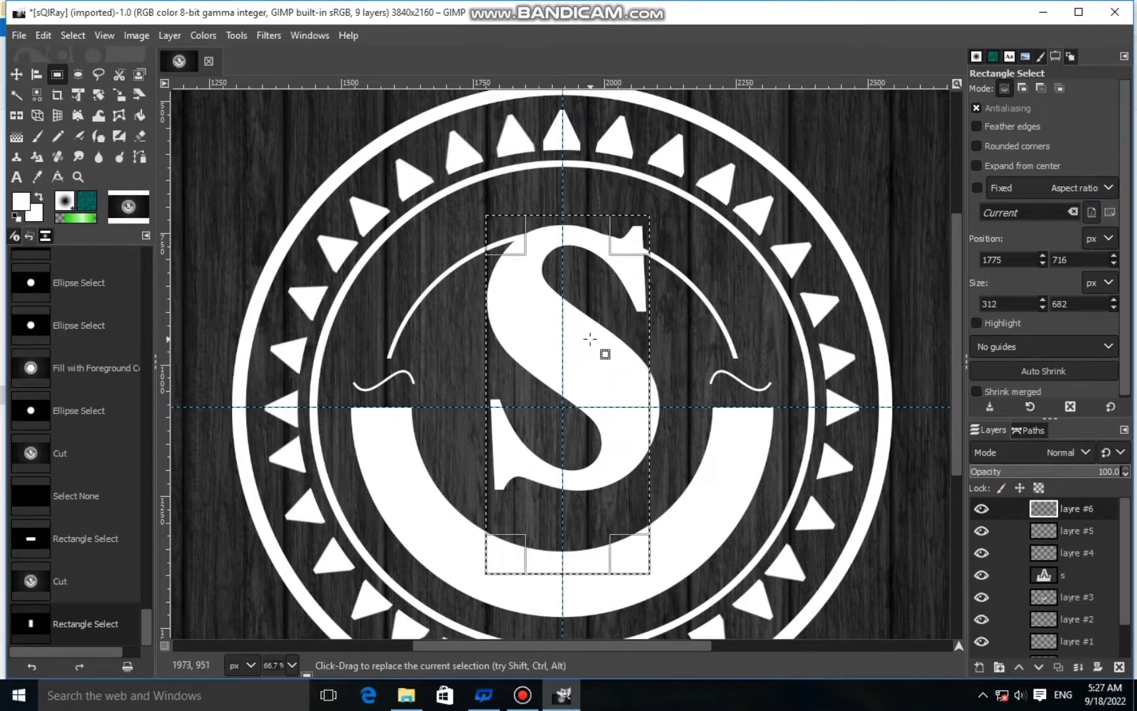
pyautogui.rightClick(590, 338)
pyautogui.moveTo(620, 383)
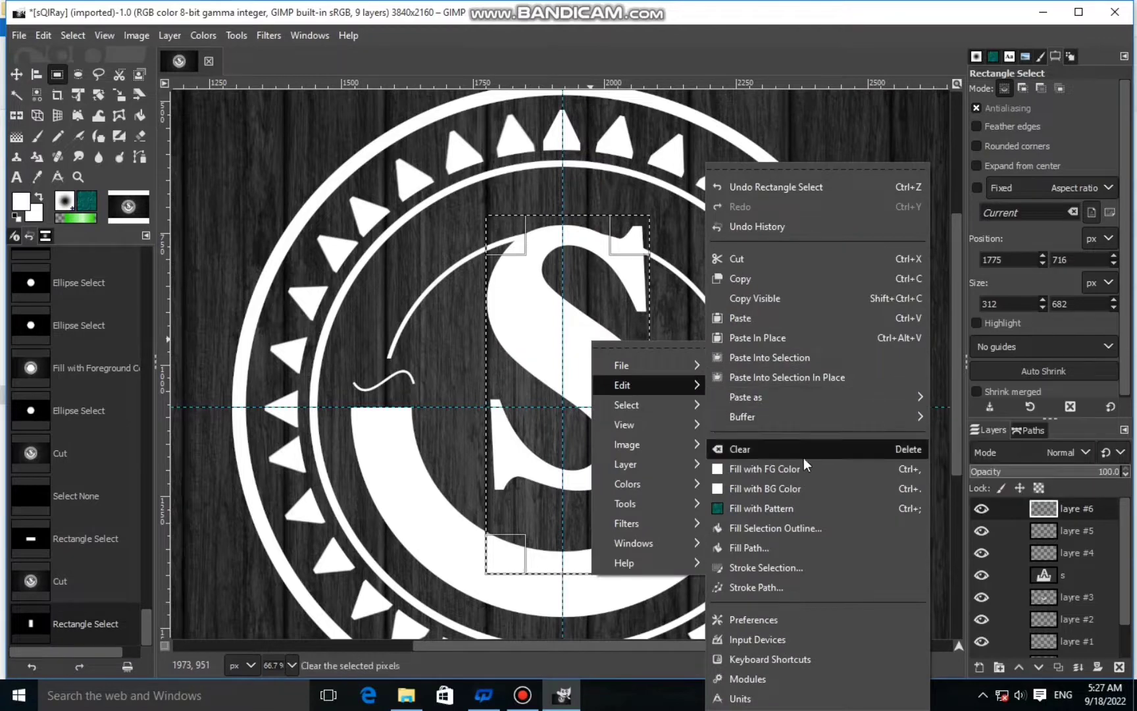
pyautogui.click(737, 259)
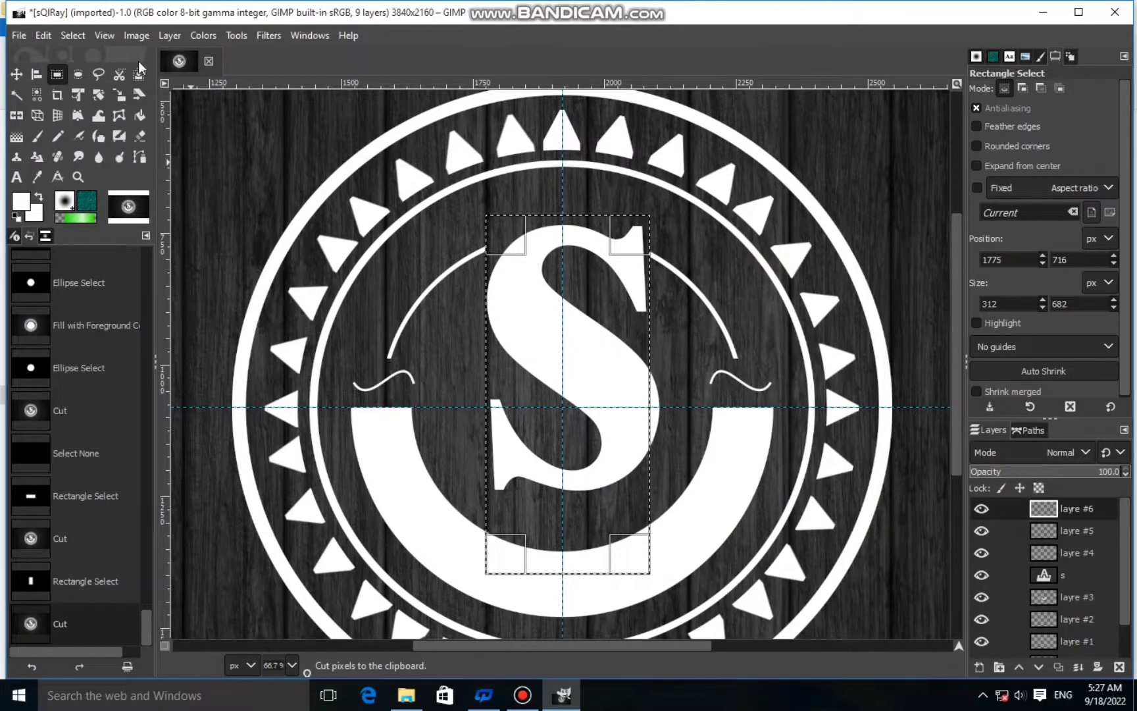
pyautogui.click(73, 35)
pyautogui.click(92, 77)
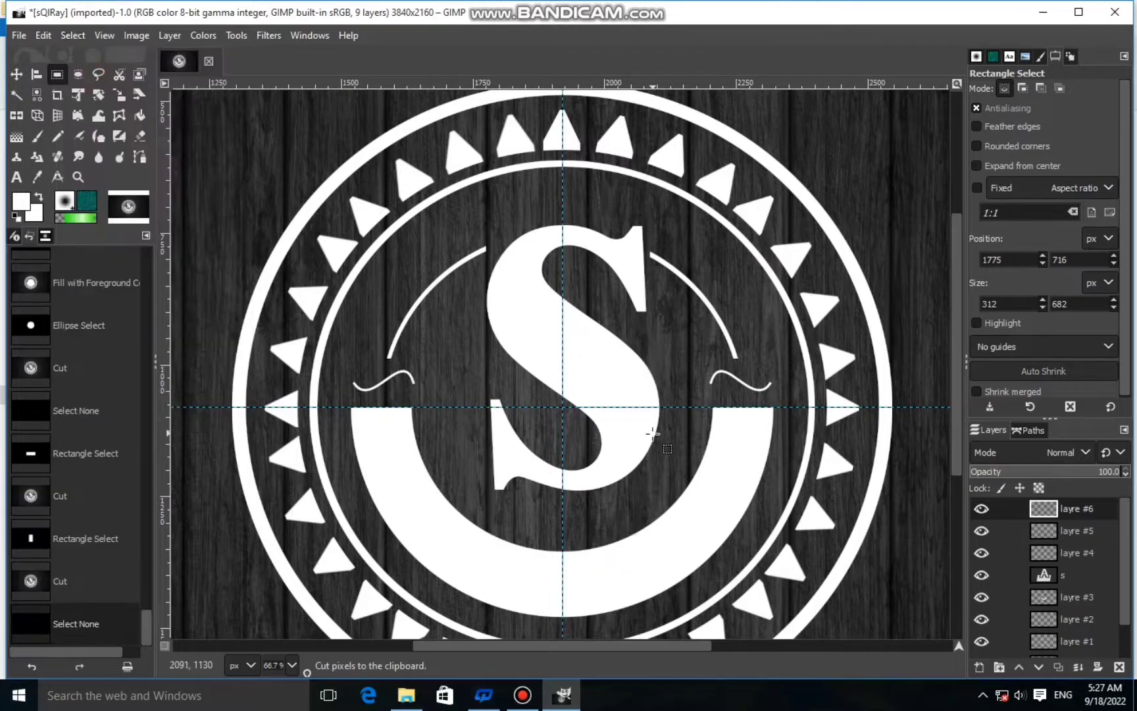
# Add the layer "layre #7" and draw an elliptical selection about 87 × 92 px at position 2212, 1093, inside the half-ring's right end.
pyautogui.keyDown('ctrl'); pyautogui.scroll(-2, 660, 419); pyautogui.keyUp('ctrl')
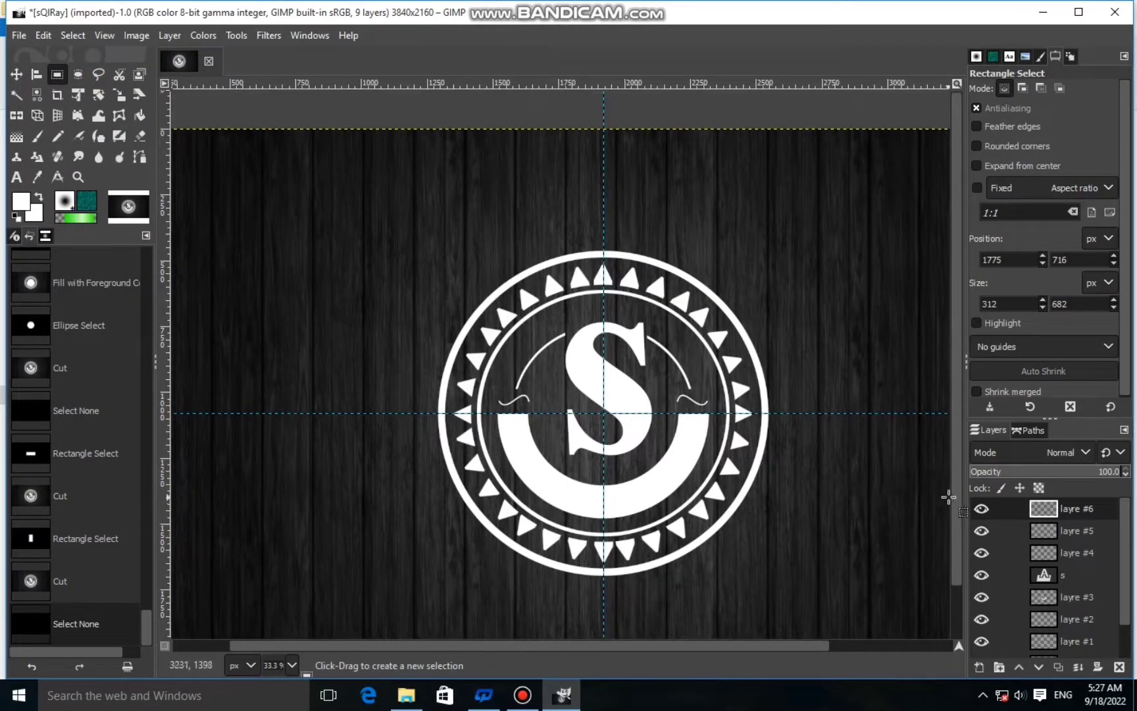
pyautogui.keyDown('ctrl'); pyautogui.scroll(-1, 948, 497); pyautogui.keyUp('ctrl')
pyautogui.click(981, 668)
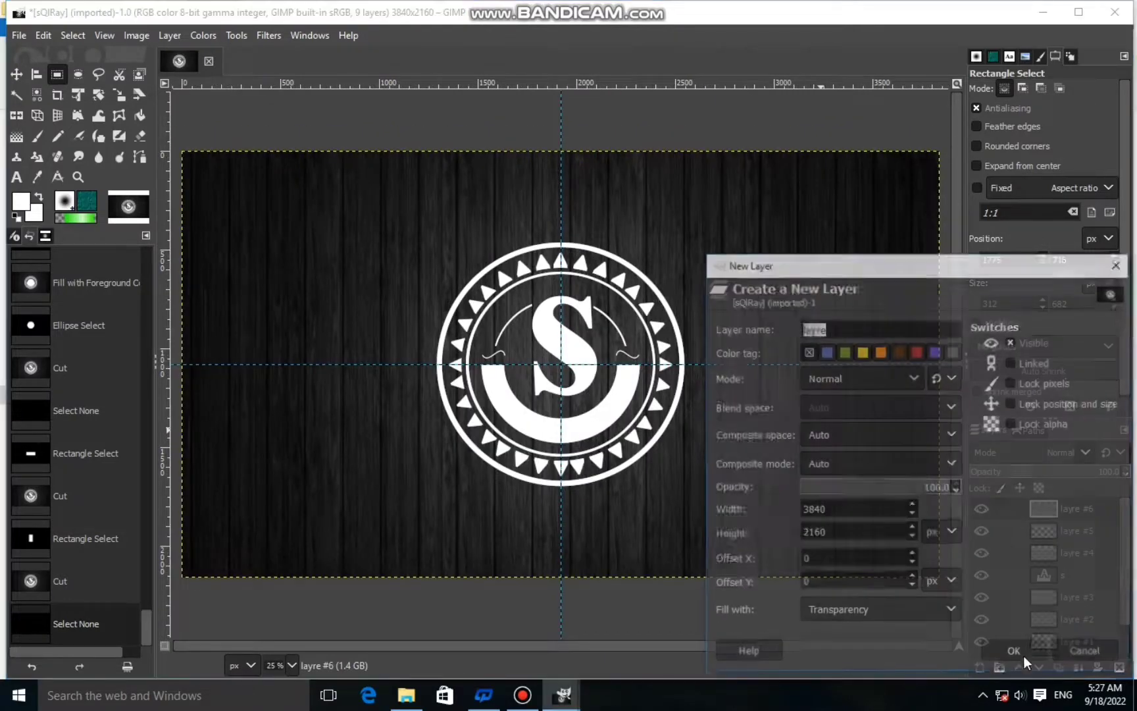
pyautogui.click(1021, 650)
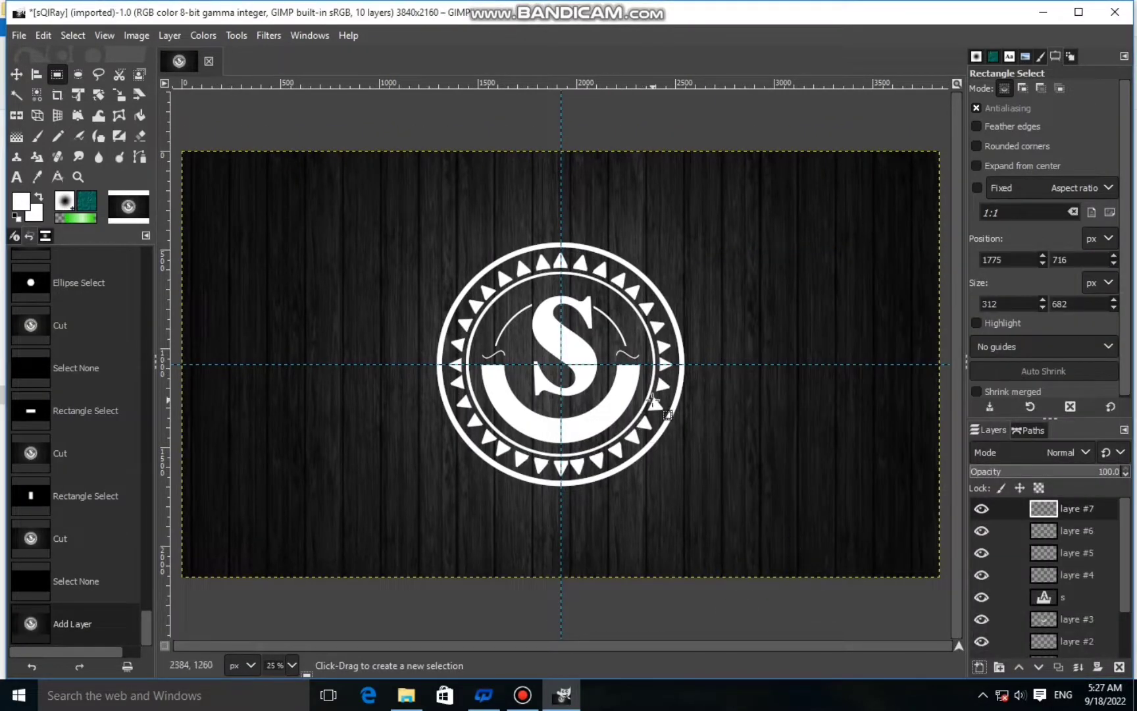
pyautogui.keyDown('ctrl'); pyautogui.scroll(3, 653, 400); pyautogui.keyUp('ctrl')
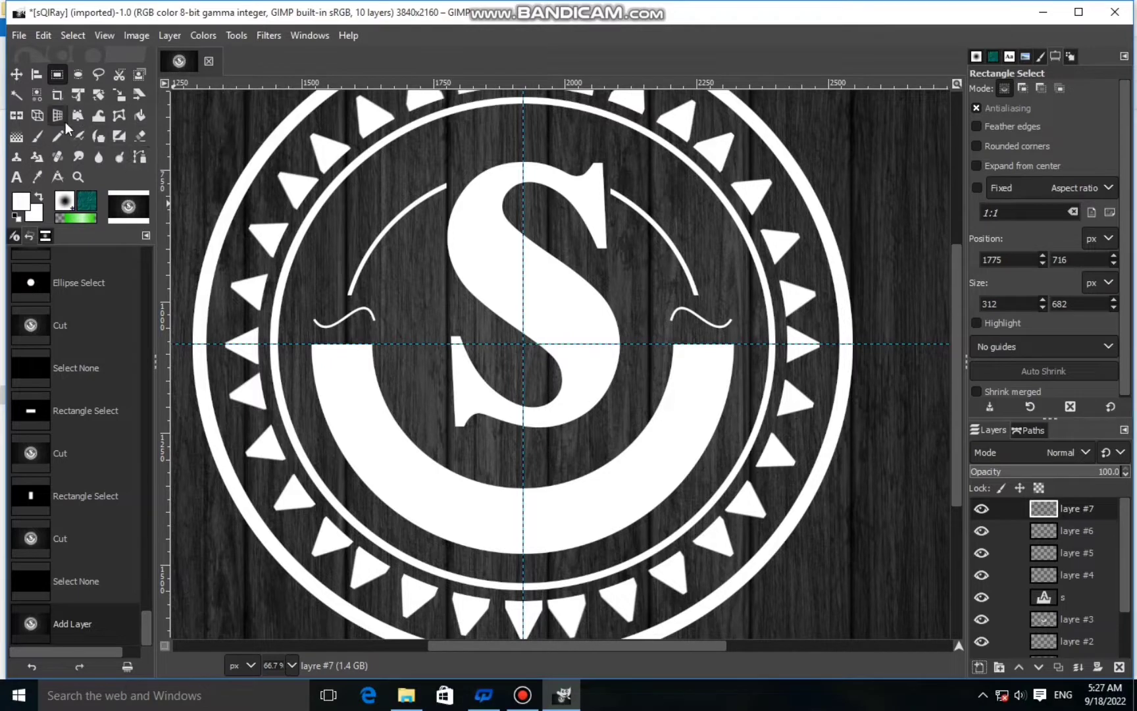
pyautogui.click(78, 74)
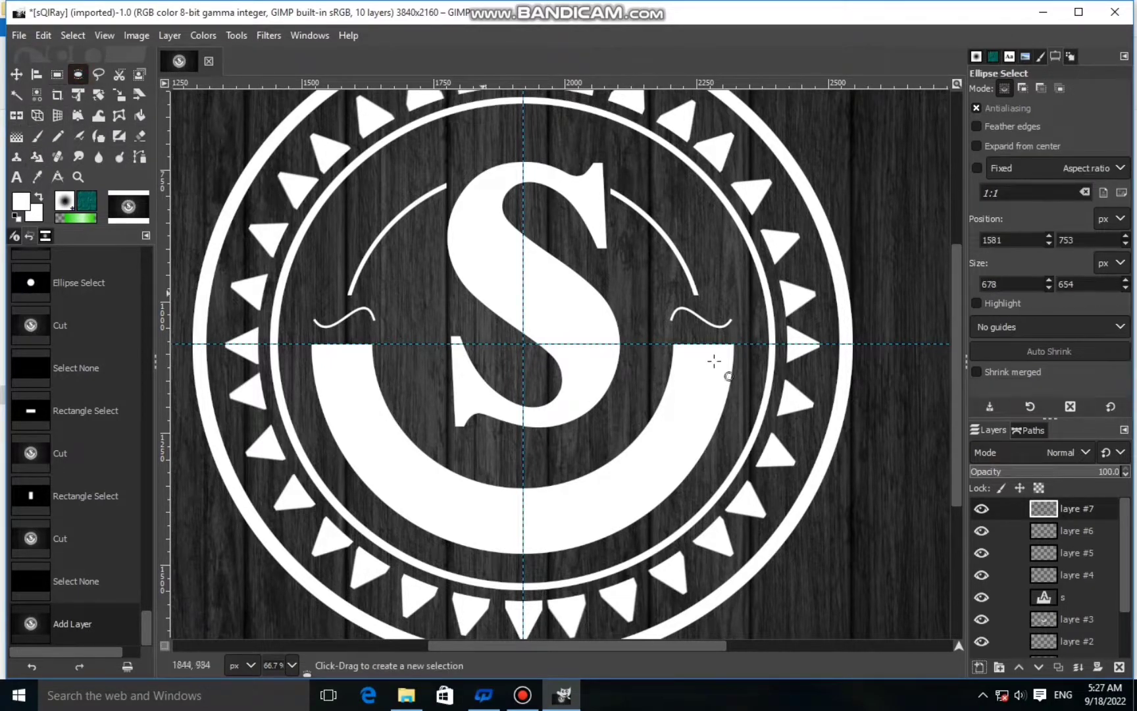
pyautogui.moveTo(682, 352); pyautogui.dragTo(699, 375)
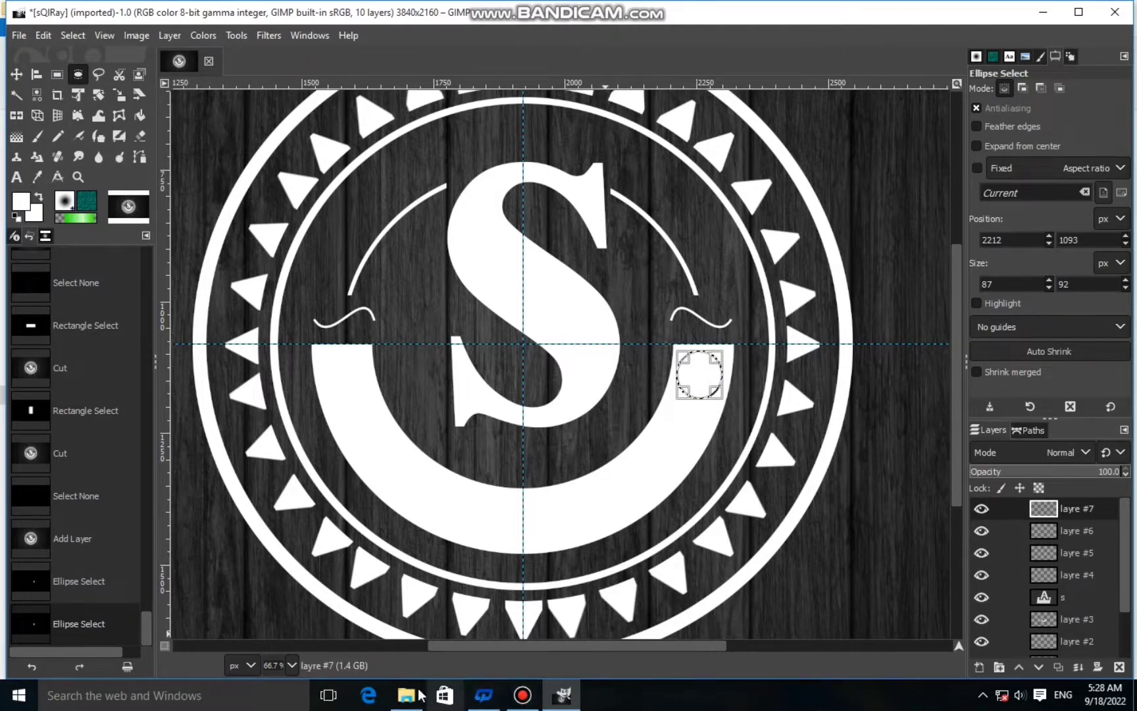
# Set the foreground colour to black and fill the small elliptical selection with it.
pyautogui.click(21, 201)
pyautogui.moveTo(48, 221); pyautogui.dragTo(27, 273)
pyautogui.click(211, 340)
pyautogui.rightClick(708, 385)
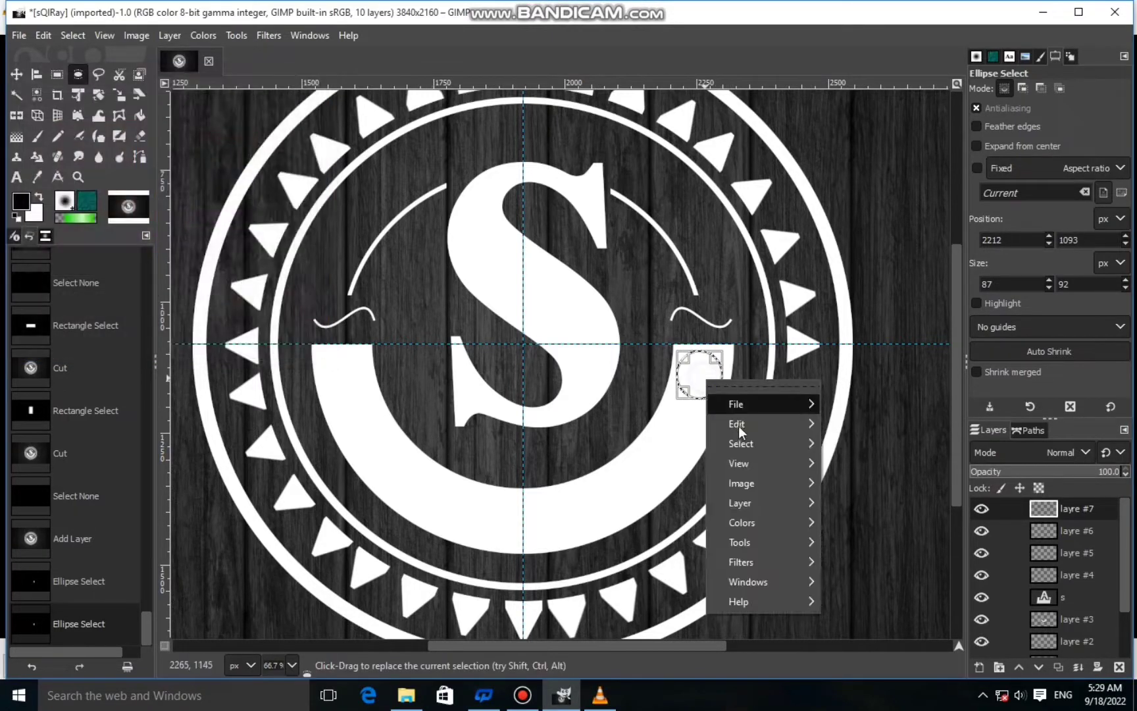
pyautogui.moveTo(739, 427)
pyautogui.click(879, 468)
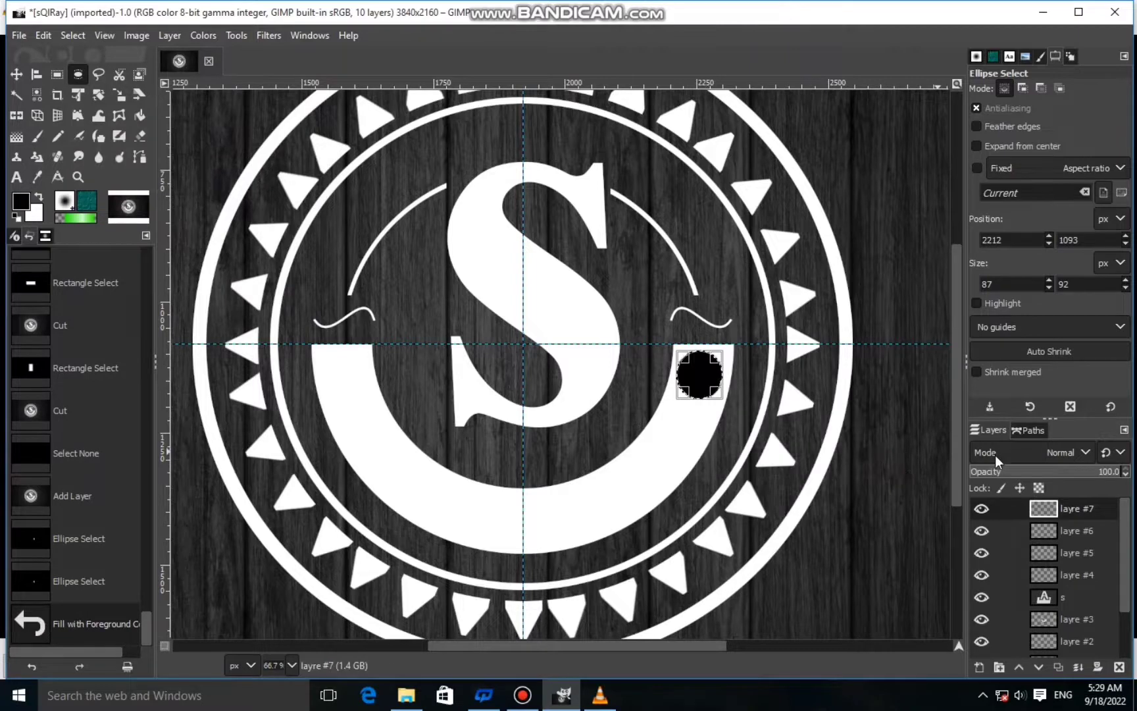
# Duplicate the black circle's layer, deselect, and flip the copy horizontally to place it in the half-ring's left end.
pyautogui.click(1059, 667)
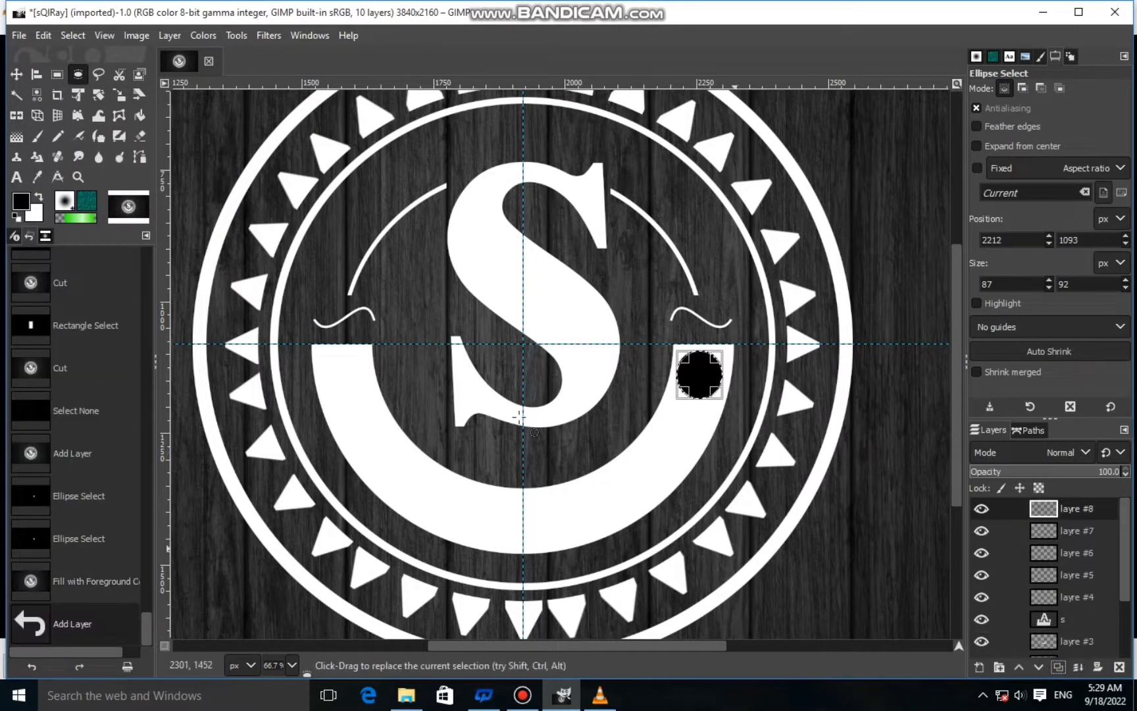
pyautogui.click(72, 35)
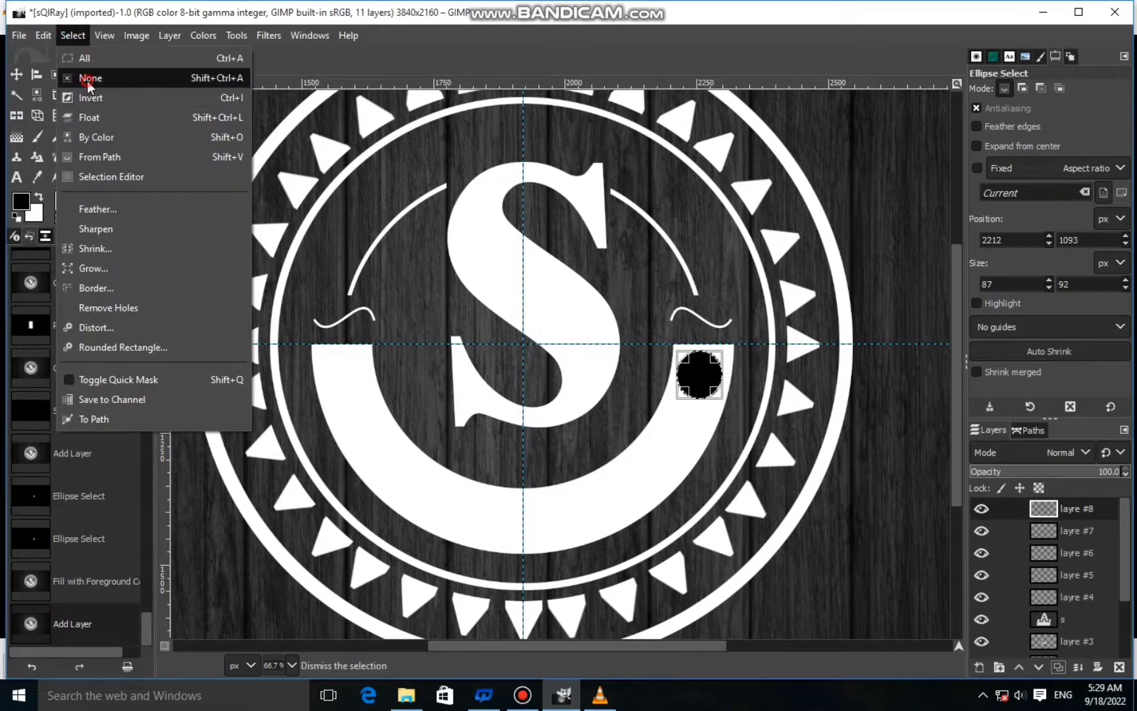
pyautogui.click(89, 78)
pyautogui.click(13, 118)
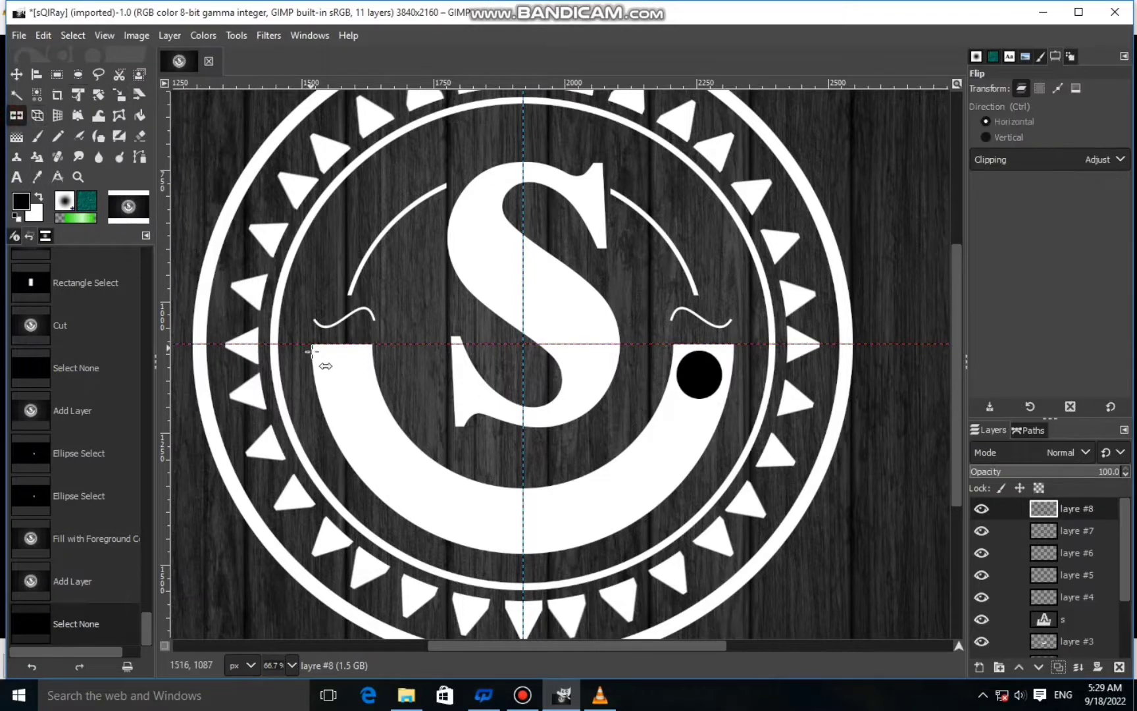
pyautogui.click(343, 362)
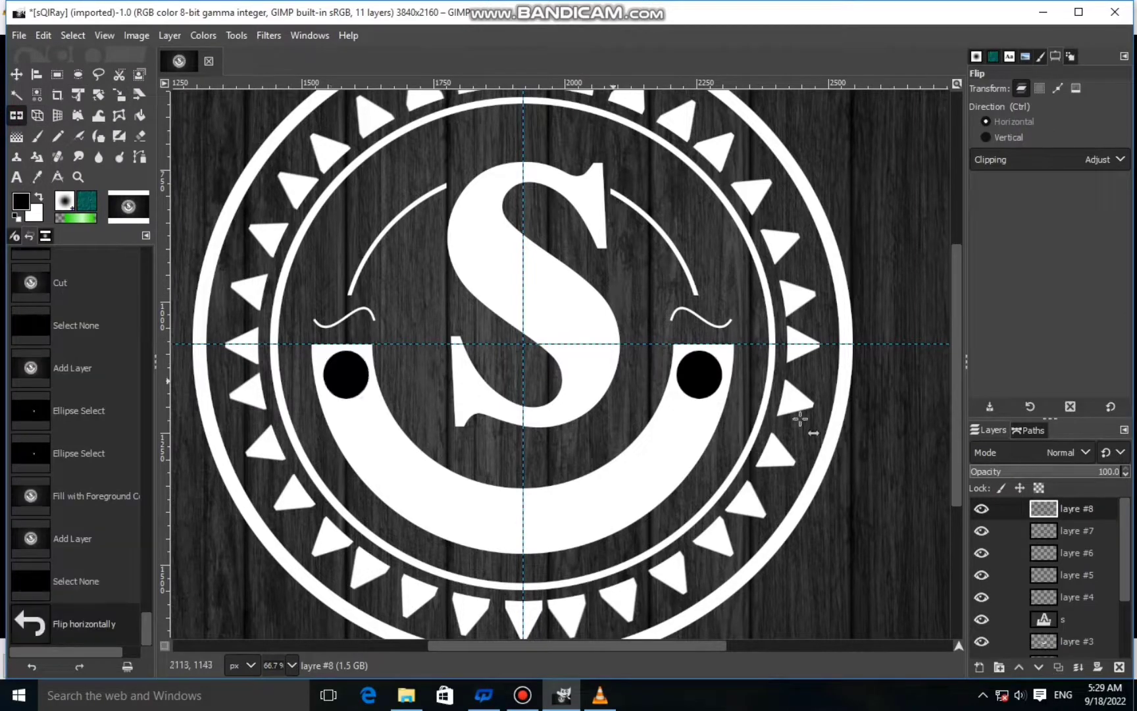
# Merge the flipped circle's layer down into "layre #7" and create a selection from the merged layer's alpha.
pyautogui.rightClick(1080, 508)
pyautogui.click(1005, 202)
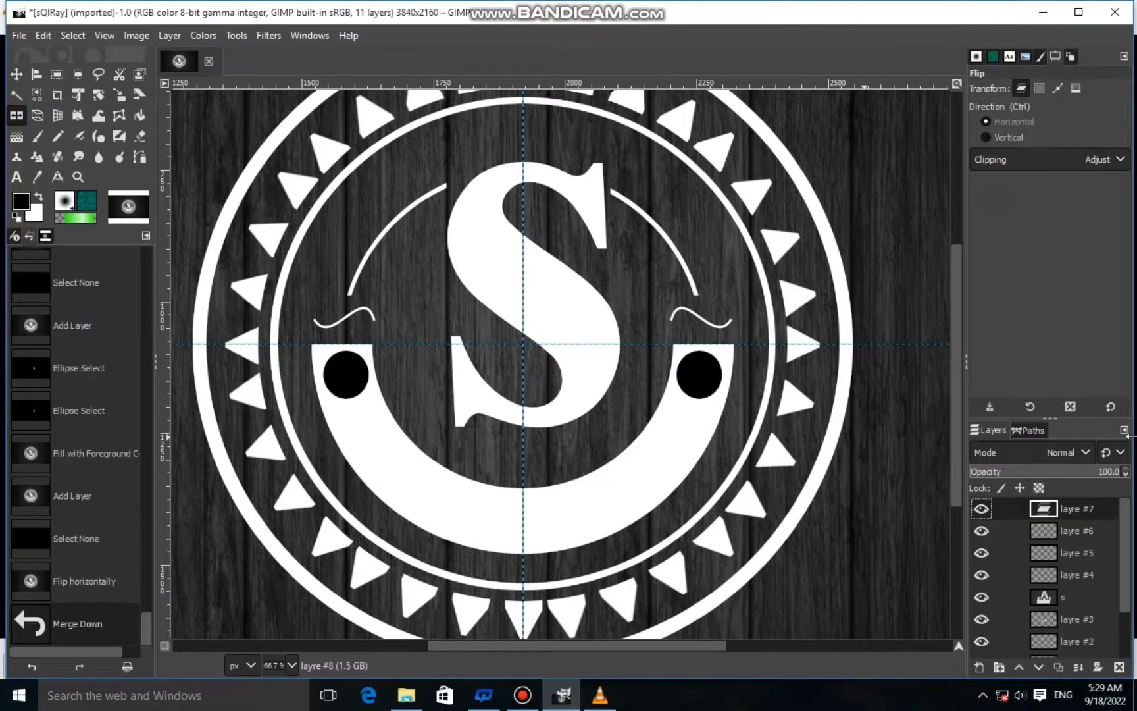
pyautogui.rightClick(1072, 504)
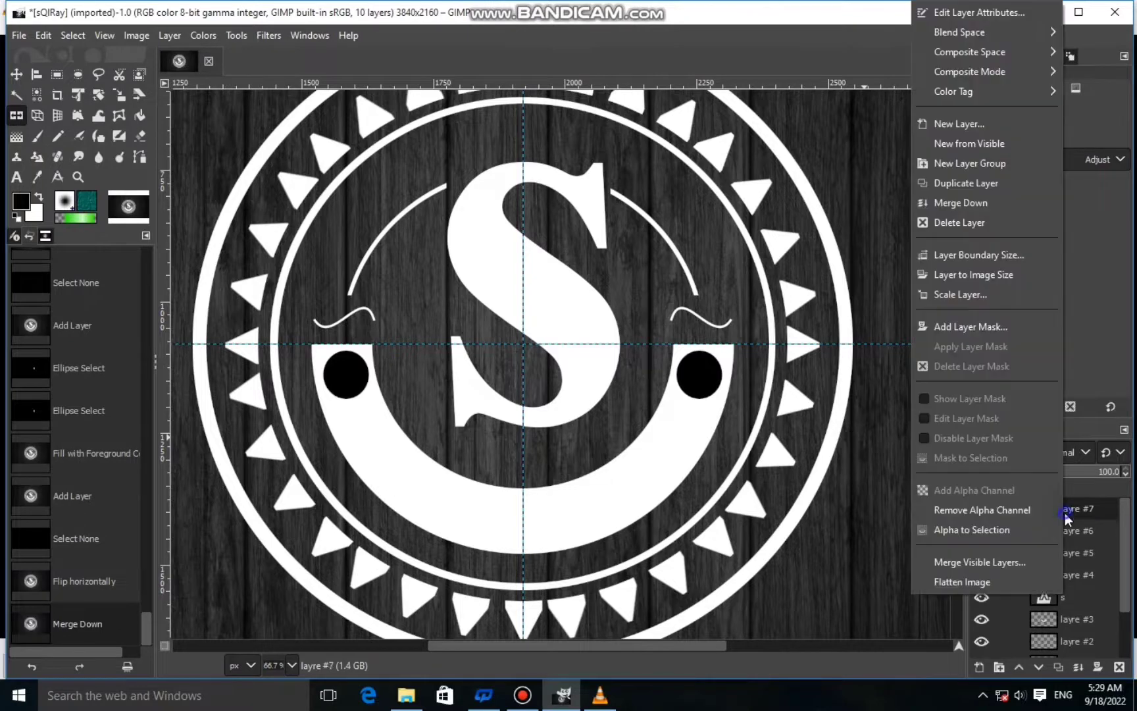
pyautogui.click(1013, 532)
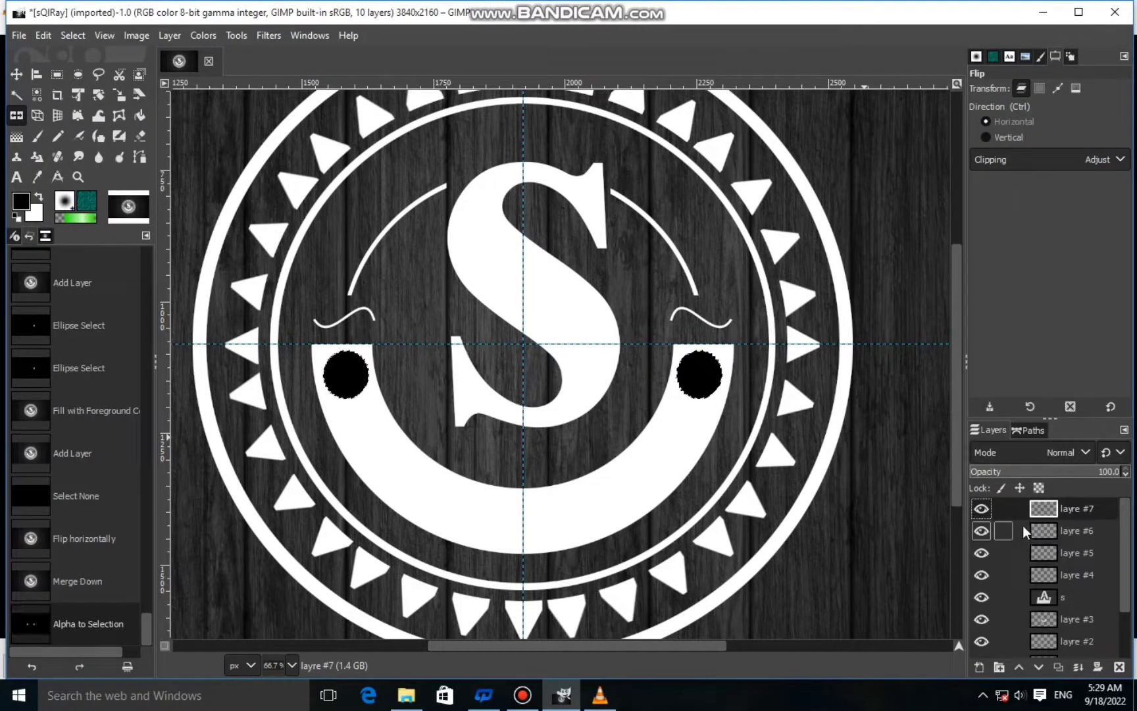
# Hide the black circles' layer and make "layre #3", which holds the right half of the half-ring, the active layer.
pyautogui.click(982, 509)
pyautogui.scroll(-2, 1037, 586)
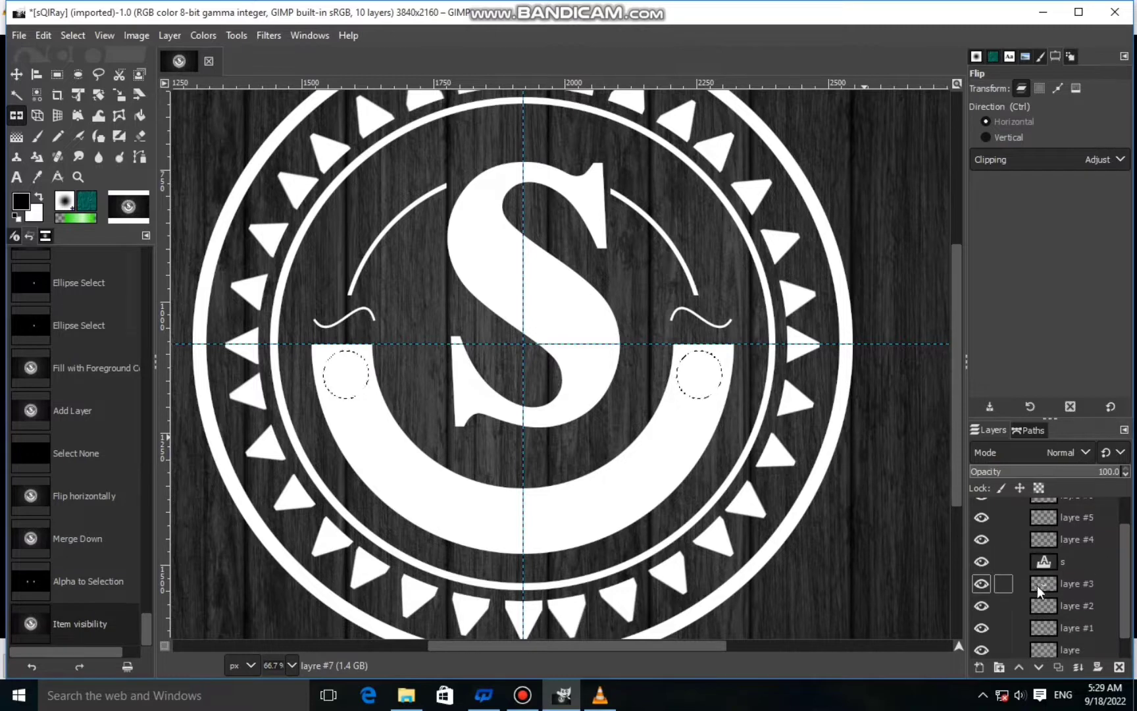
pyautogui.click(983, 581)
pyautogui.click(986, 581)
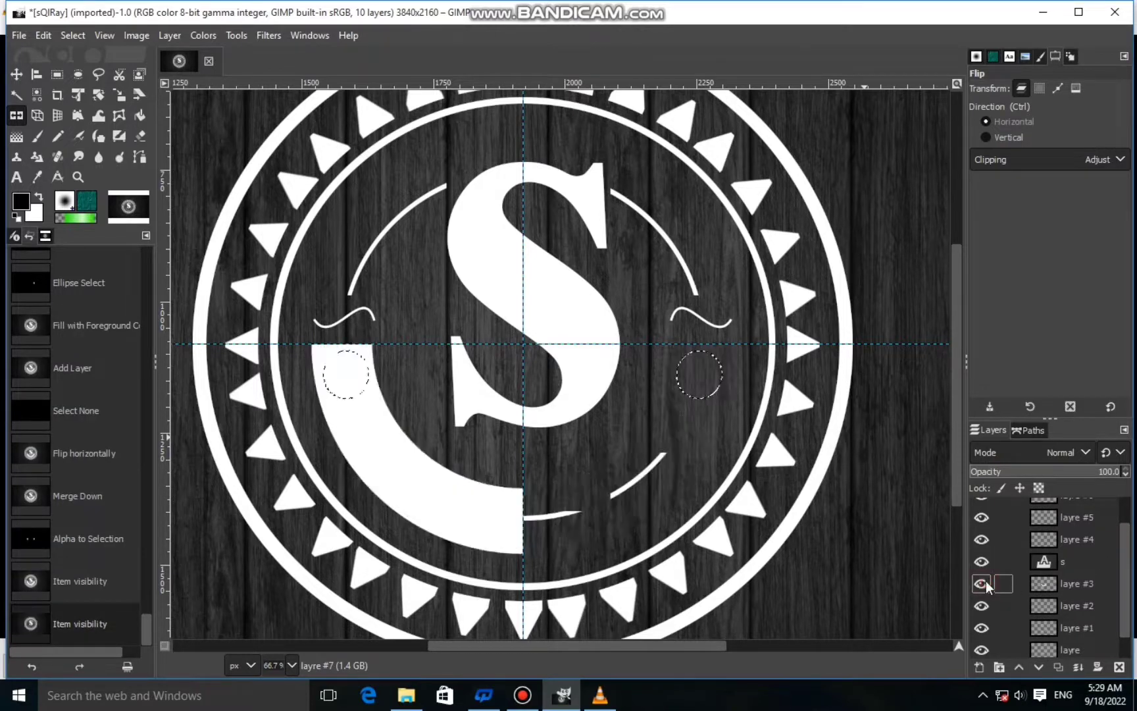
pyautogui.click(1020, 584)
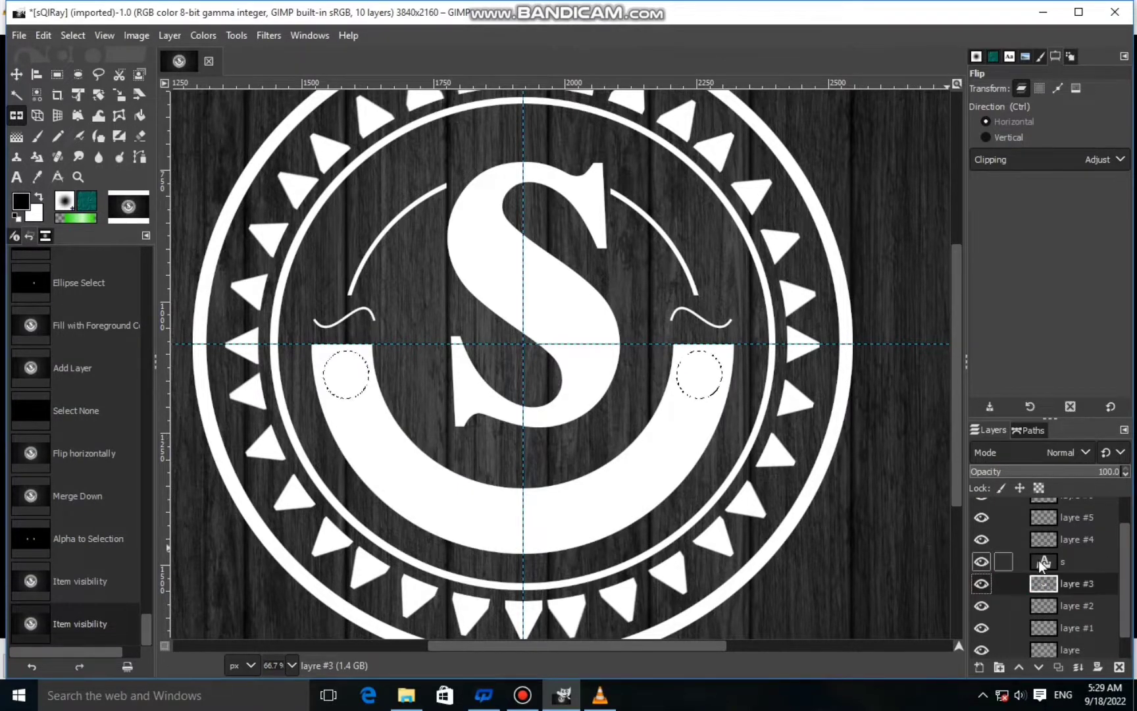
# Cut the two circle selections out of the half-ring's ends on "layre #3" and clear the selection.
pyautogui.rightClick(776, 437)
pyautogui.moveTo(851, 481)
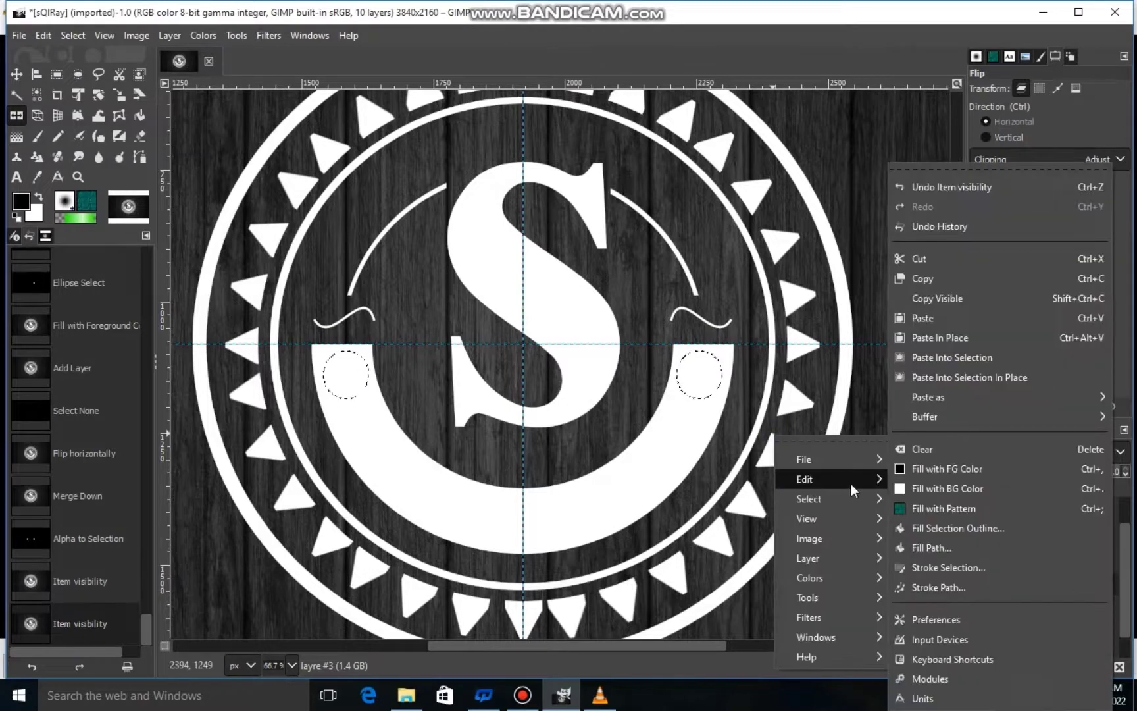
pyautogui.click(930, 260)
pyautogui.scroll(-3, 930, 263)
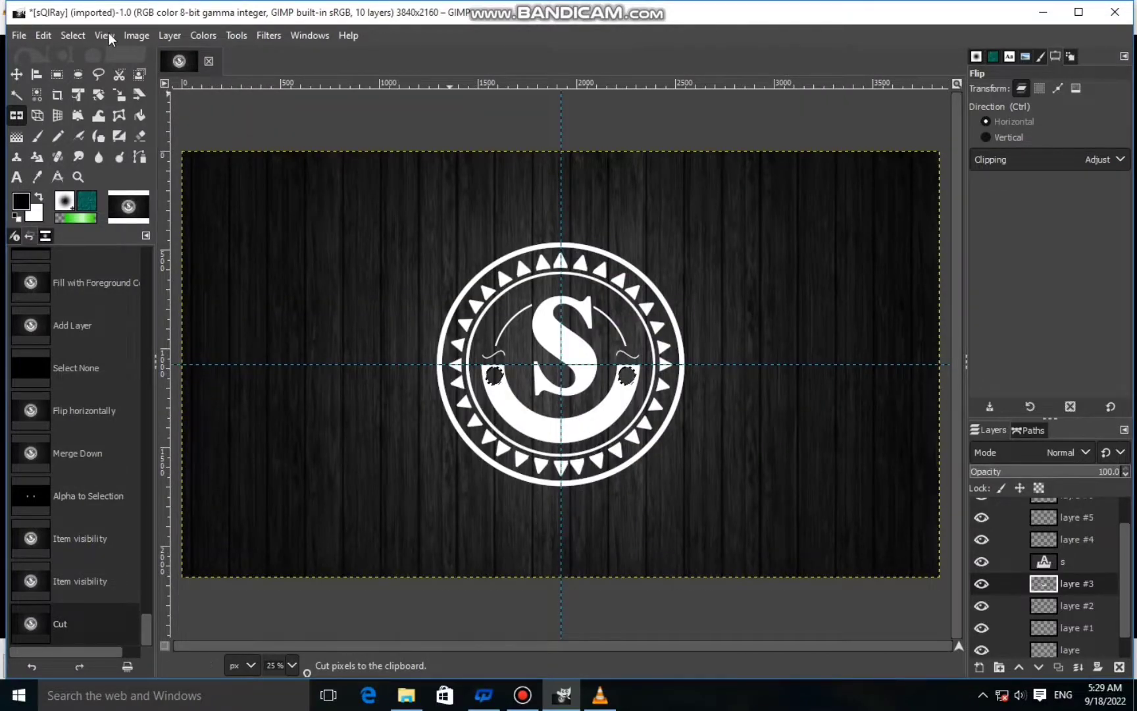
pyautogui.click(73, 35)
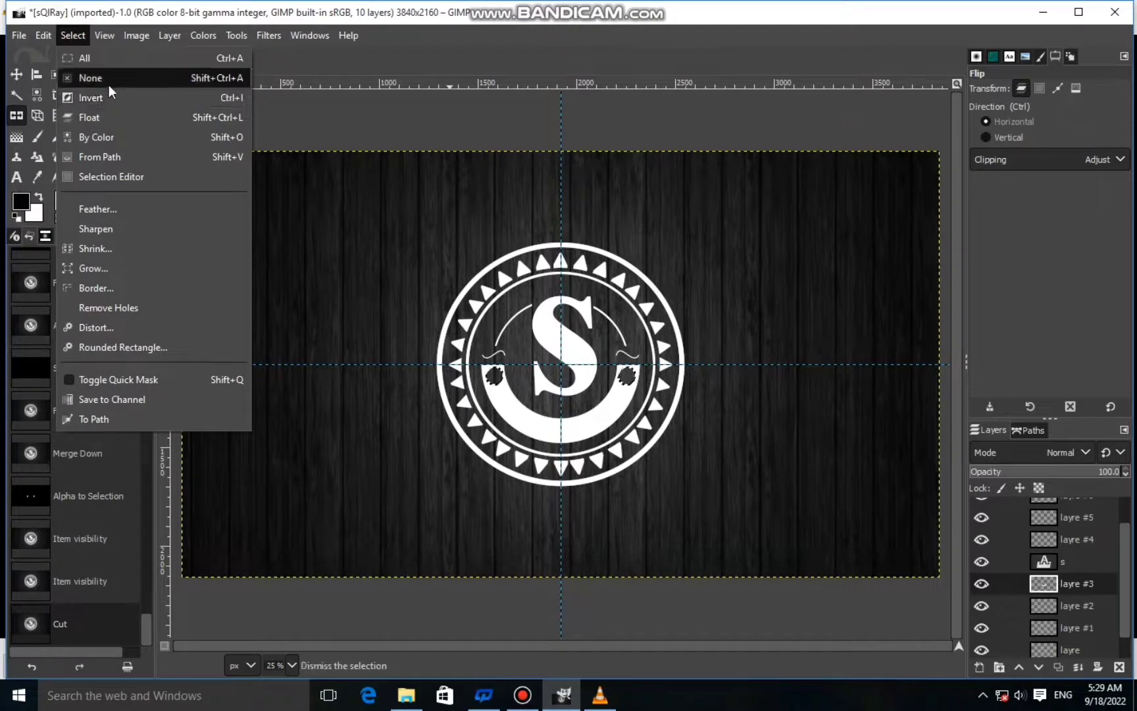
pyautogui.click(92, 77)
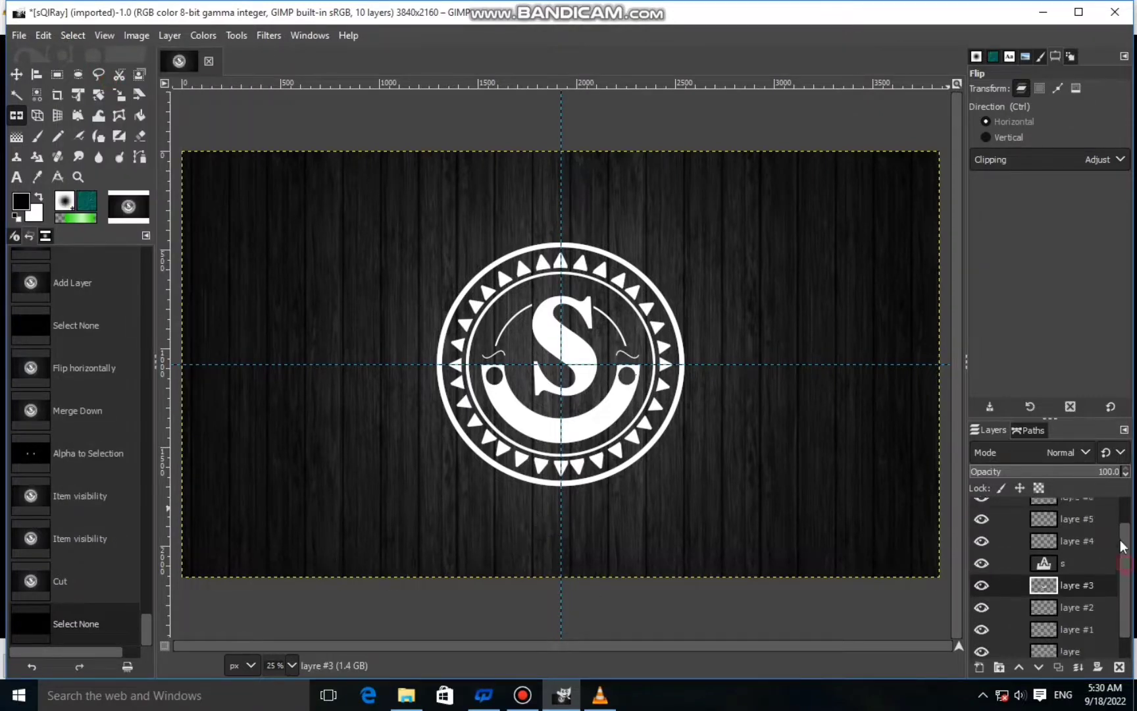
# Delete the hidden circles' layer "layre #7".
pyautogui.scroll(2, 1079, 526)
pyautogui.rightClick(1069, 505)
pyautogui.click(1081, 516)
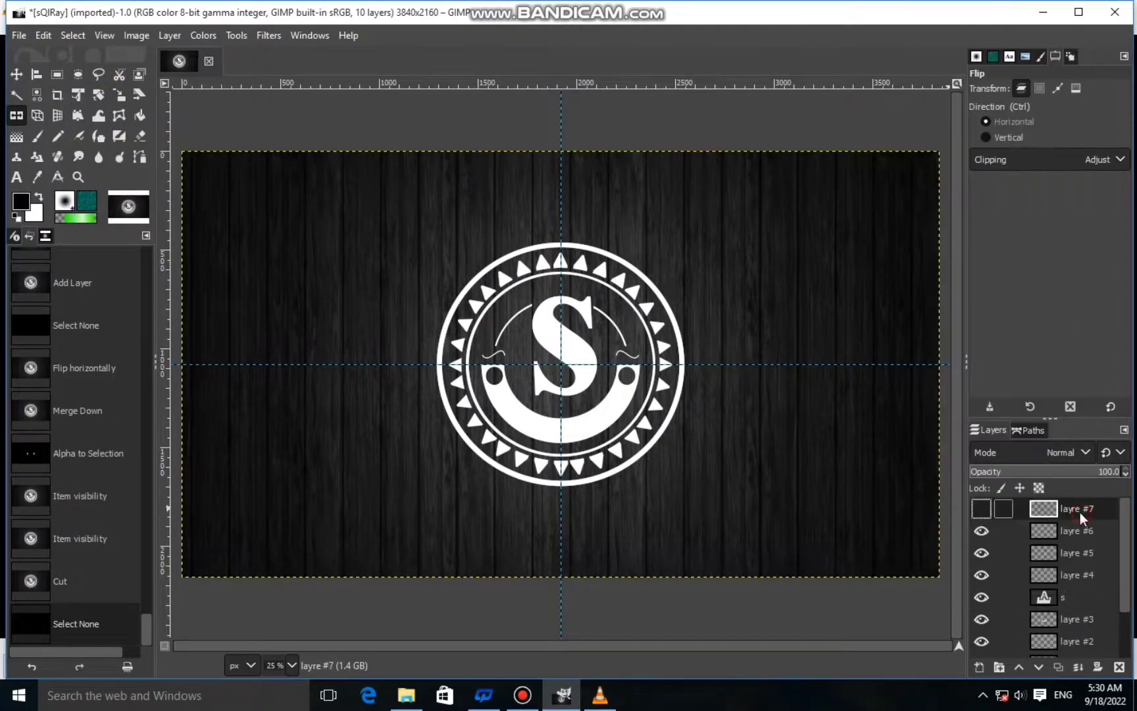
pyautogui.scroll(-1, 1080, 559)
pyautogui.click(1120, 667)
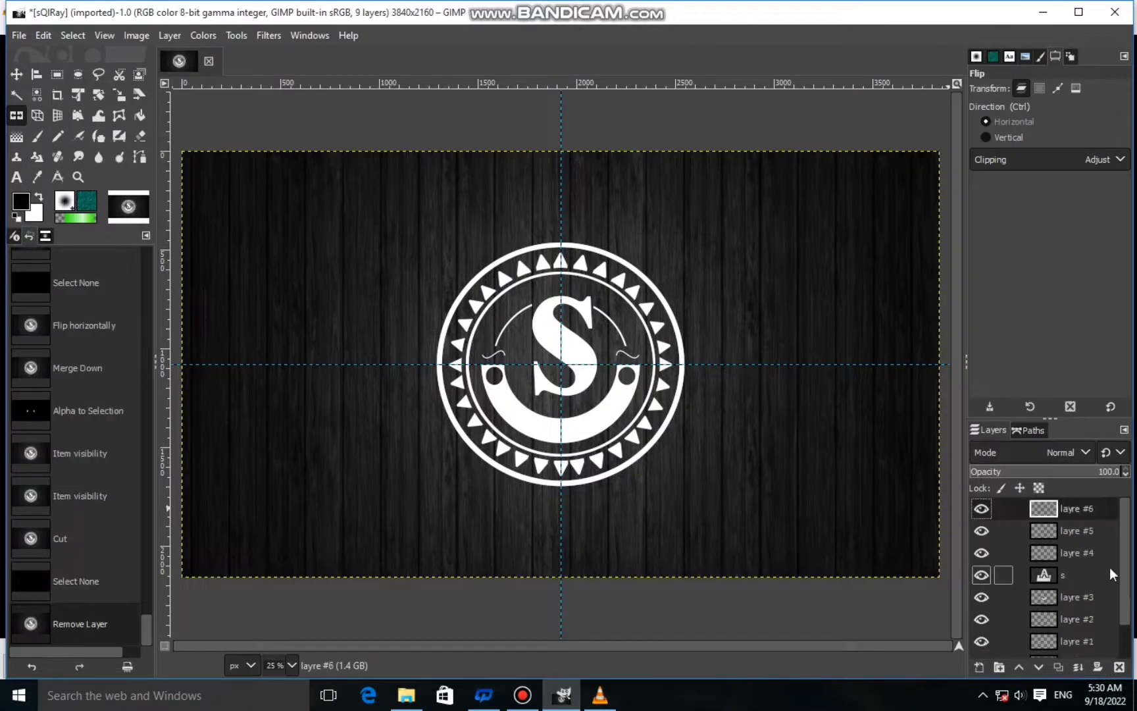
# Merge the emblem layers down one after another, from "layre #6" into "layre", keeping the wood background separate.
pyautogui.rightClick(1069, 510)
pyautogui.click(971, 201)
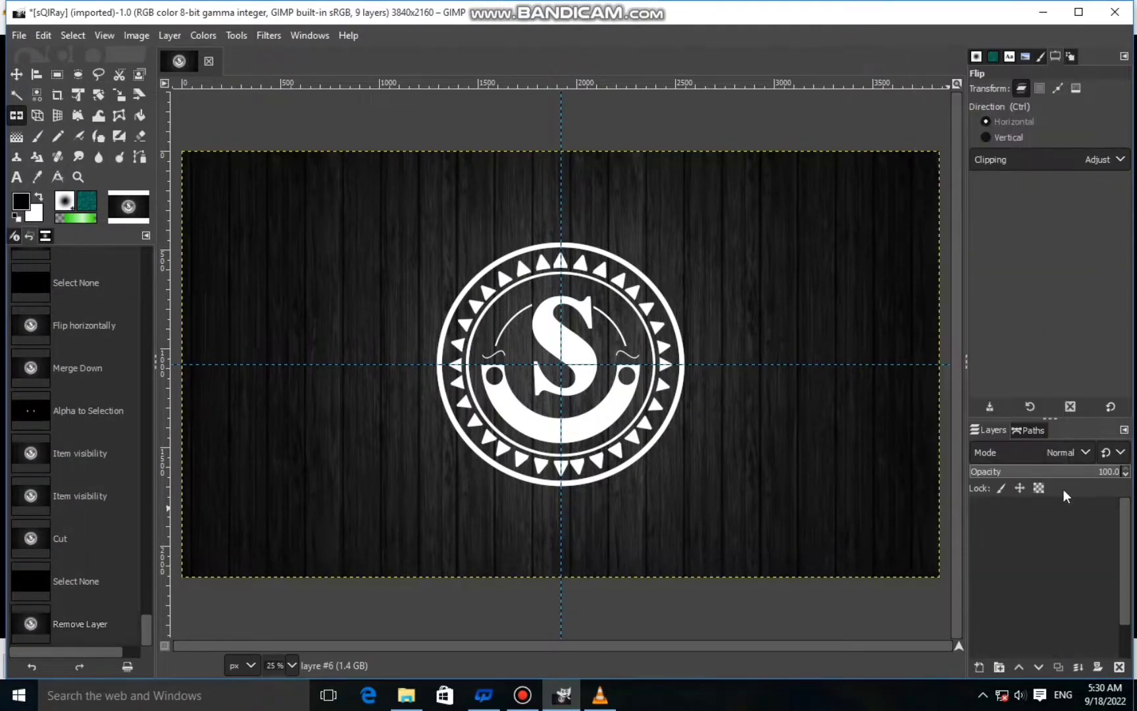
pyautogui.rightClick(1054, 509)
pyautogui.click(968, 202)
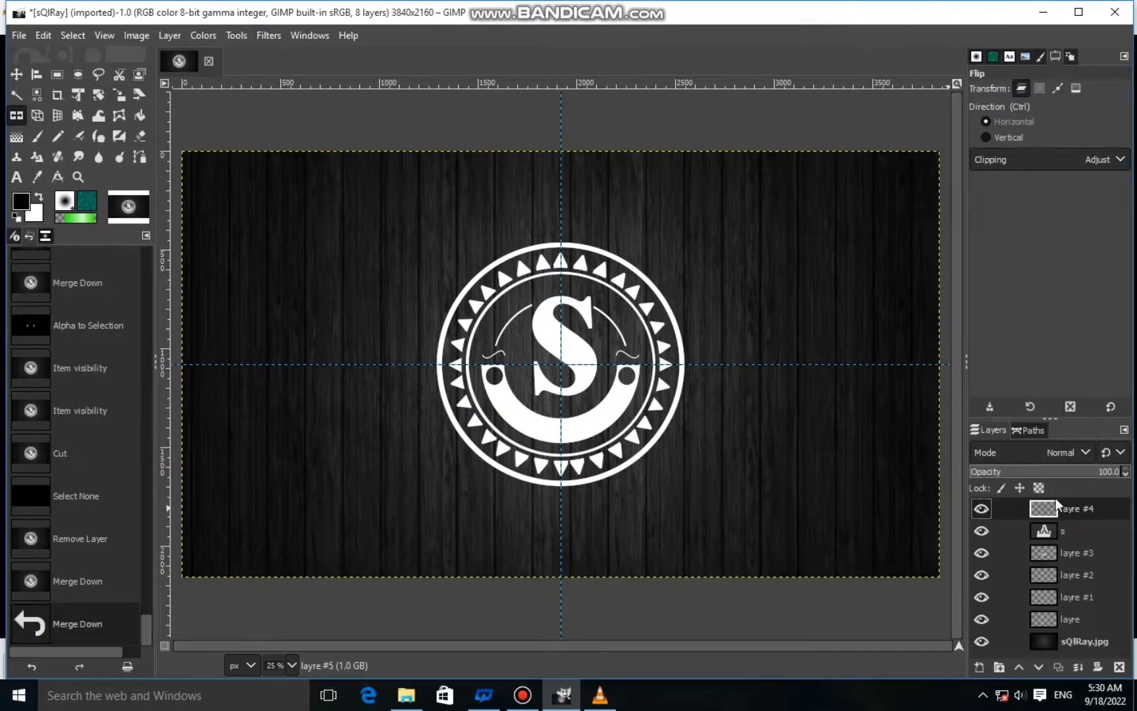
pyautogui.rightClick(1055, 506)
pyautogui.click(968, 203)
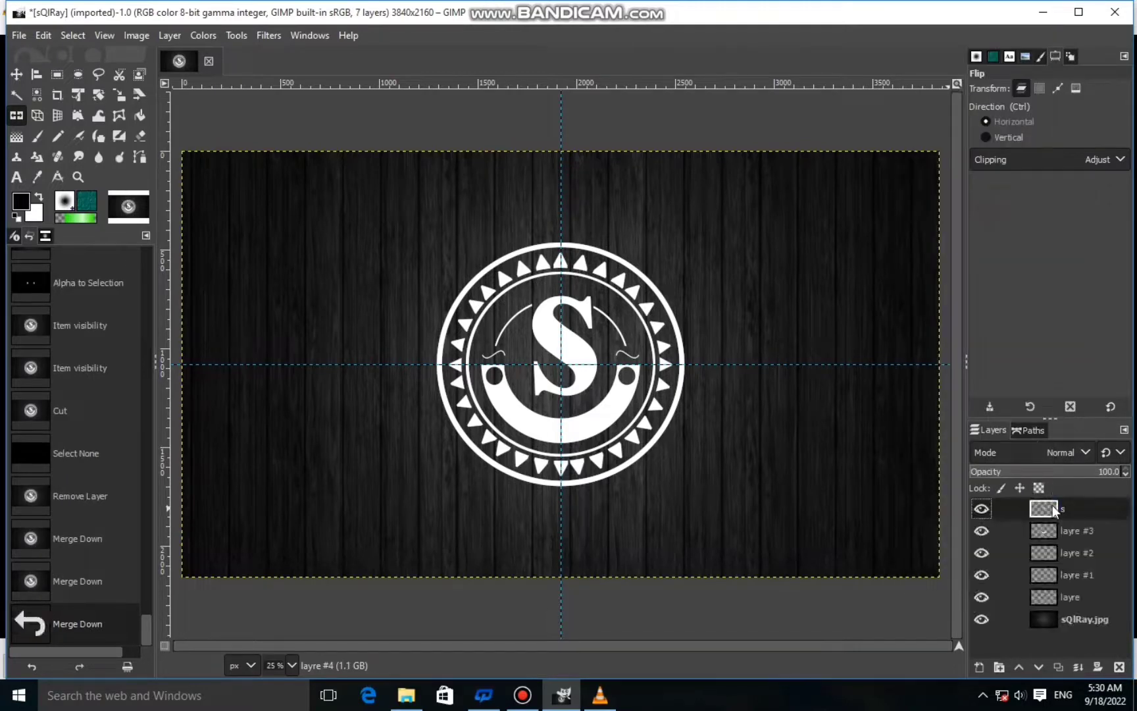
pyautogui.rightClick(1051, 506)
pyautogui.click(967, 203)
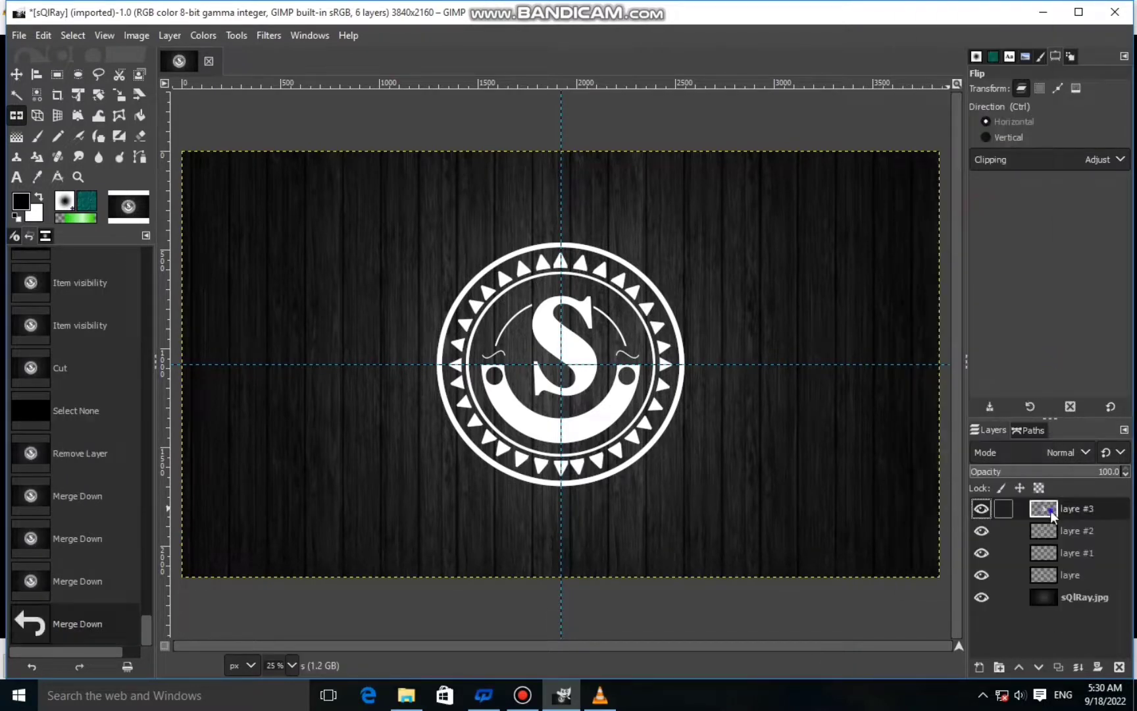
pyautogui.rightClick(1051, 509)
pyautogui.click(965, 221)
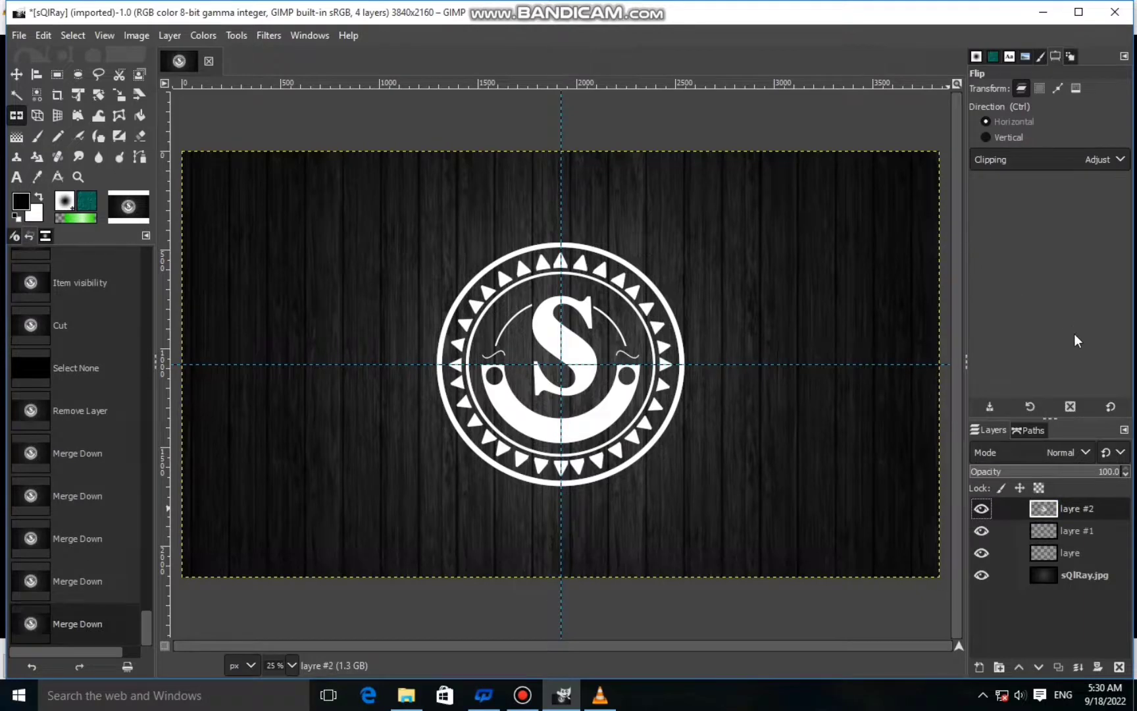
pyautogui.rightClick(1066, 508)
pyautogui.click(967, 202)
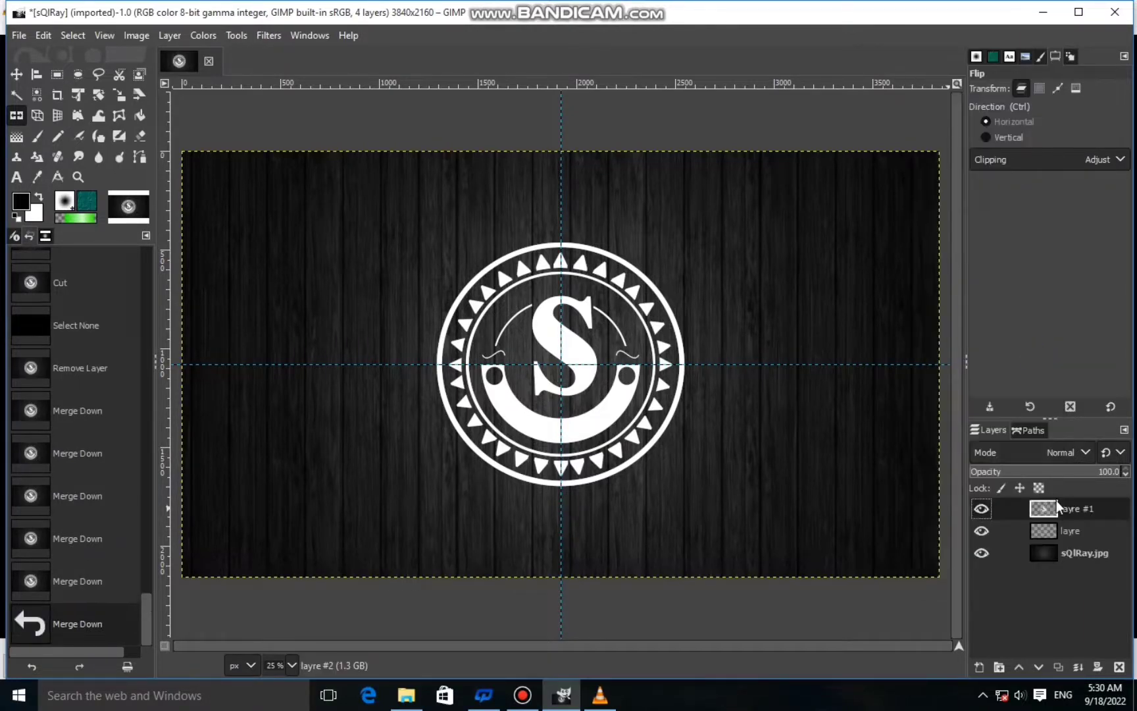
pyautogui.rightClick(1056, 506)
pyautogui.click(958, 203)
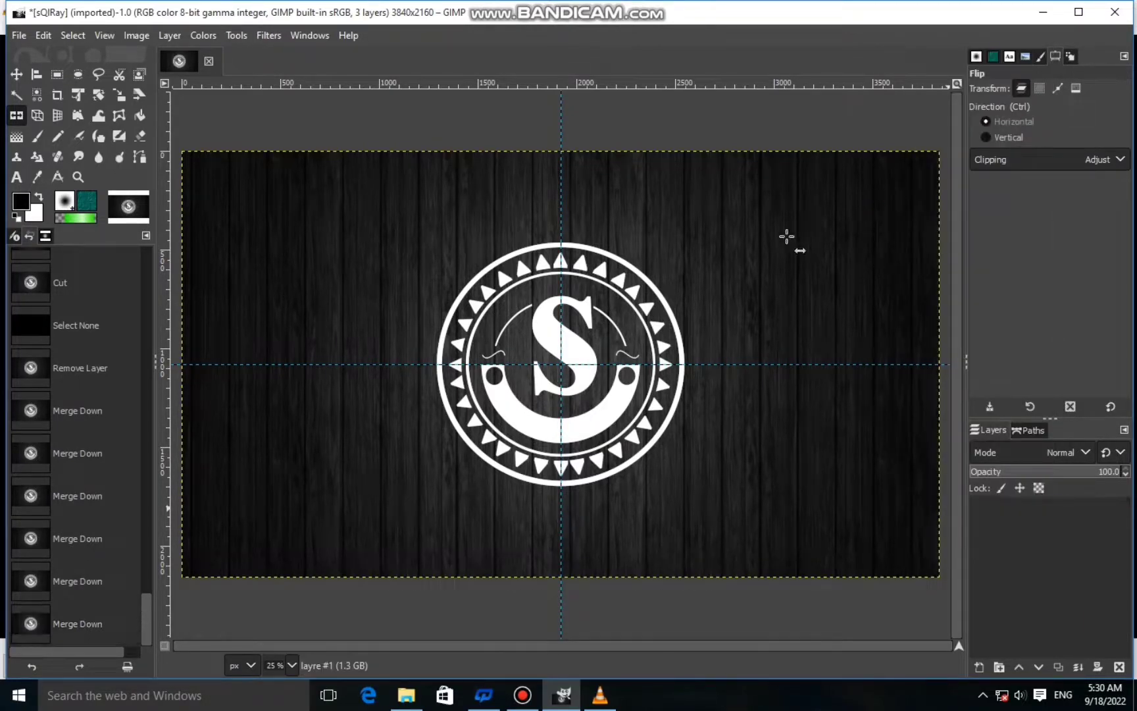
# Reduce the merged emblem layer's boundary to 3168 × 3168 px, with its content centred.
pyautogui.click(177, 35)
pyautogui.click(256, 282)
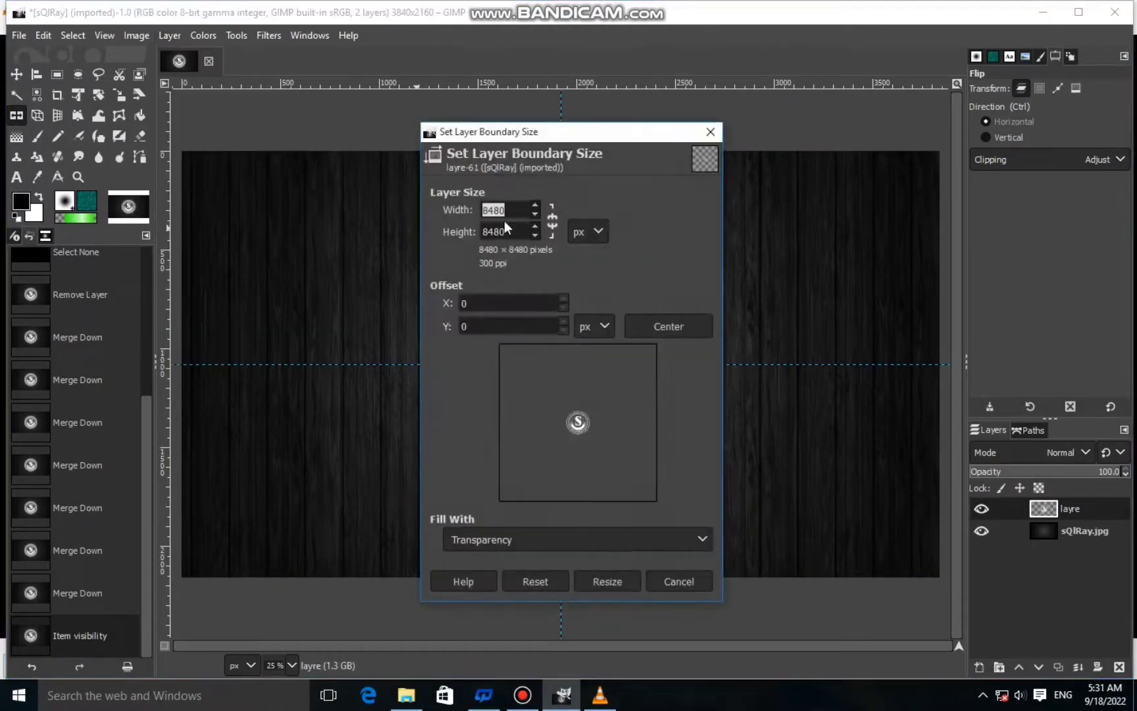
pyautogui.moveTo(533, 236); pyautogui.dragTo(533, 233)
pyautogui.click(667, 327)
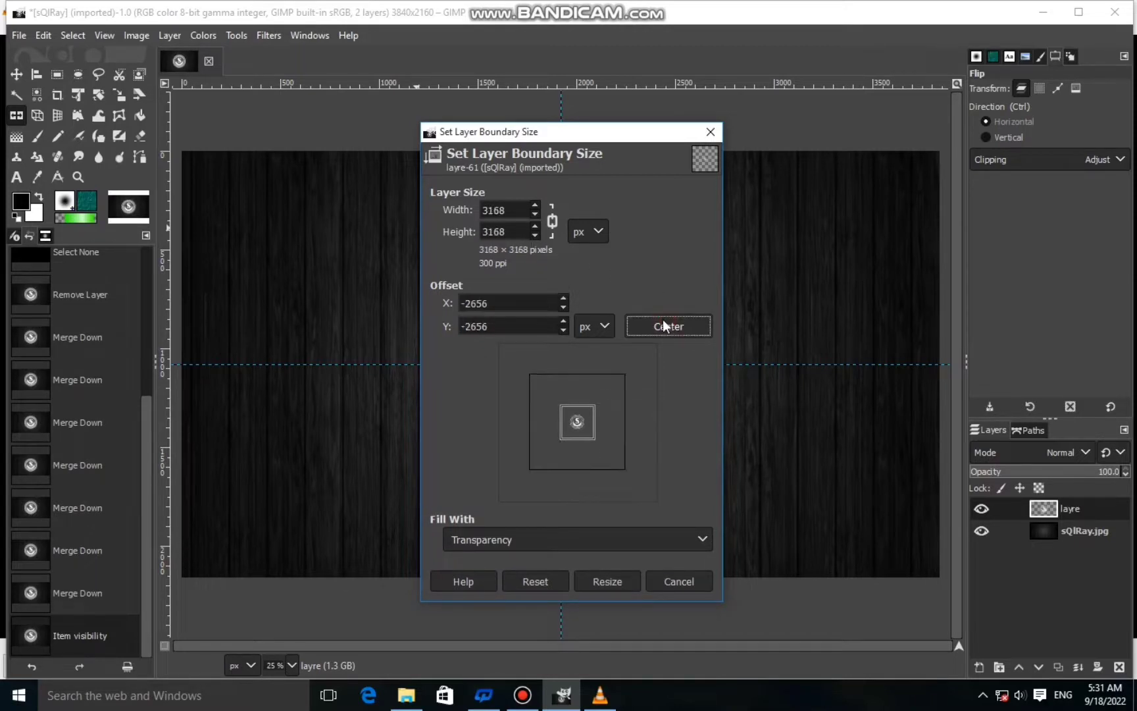
pyautogui.click(622, 581)
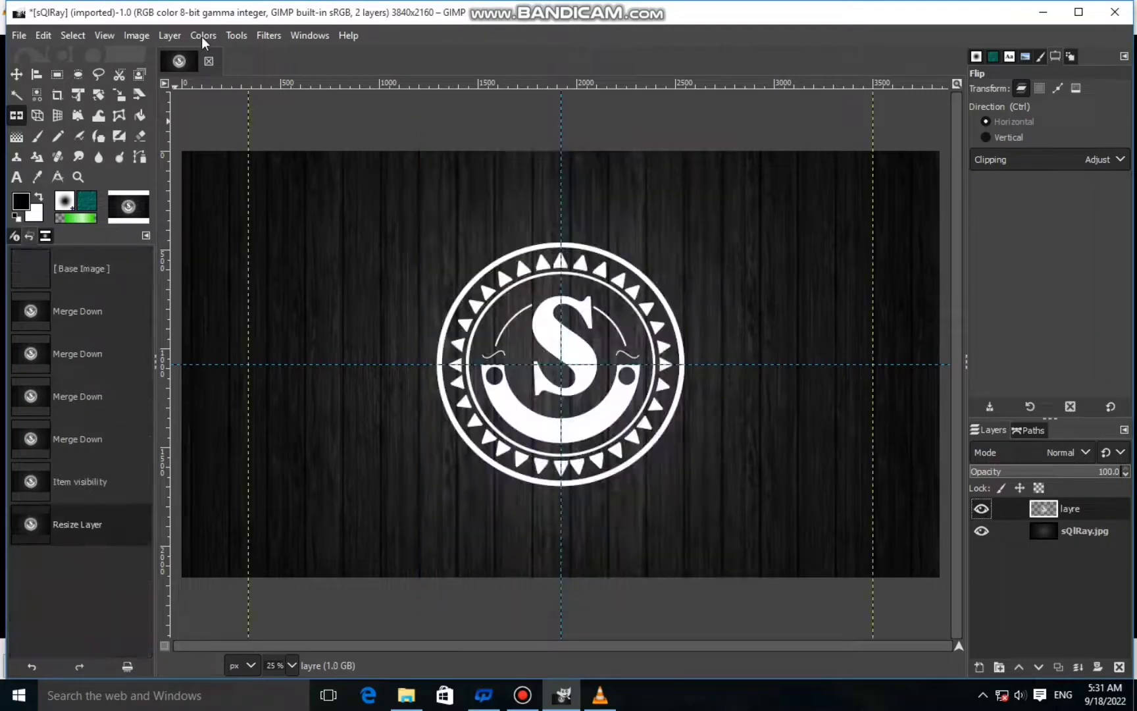
# Shrink the emblem layer's boundary further to 2116 × 2116 px and centre the content.
pyautogui.click(201, 36)
pyautogui.moveTo(169, 35)
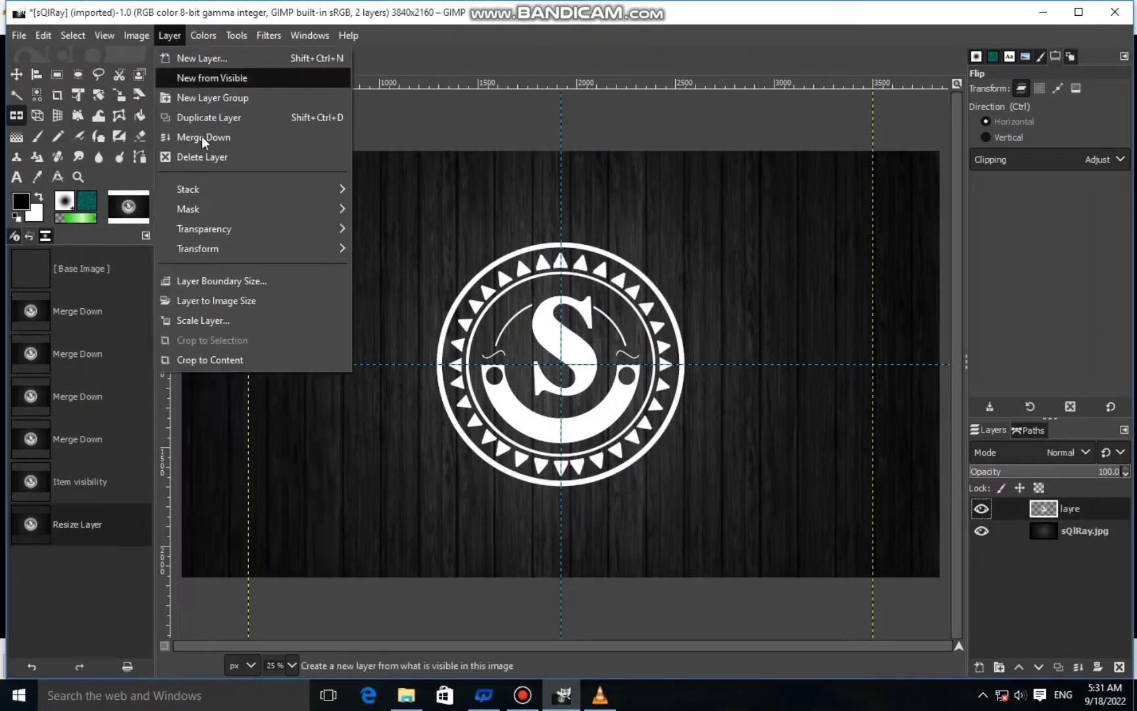
pyautogui.click(220, 273)
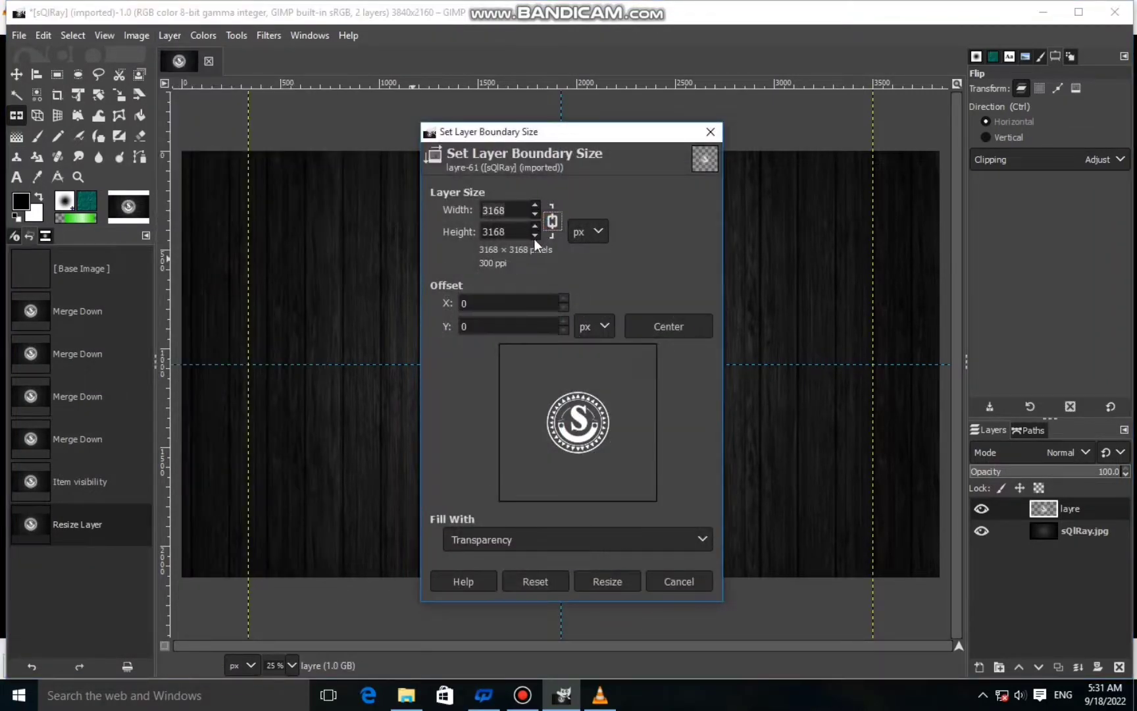
pyautogui.moveTo(534, 239); pyautogui.dragTo(538, 237)
pyautogui.click(672, 323)
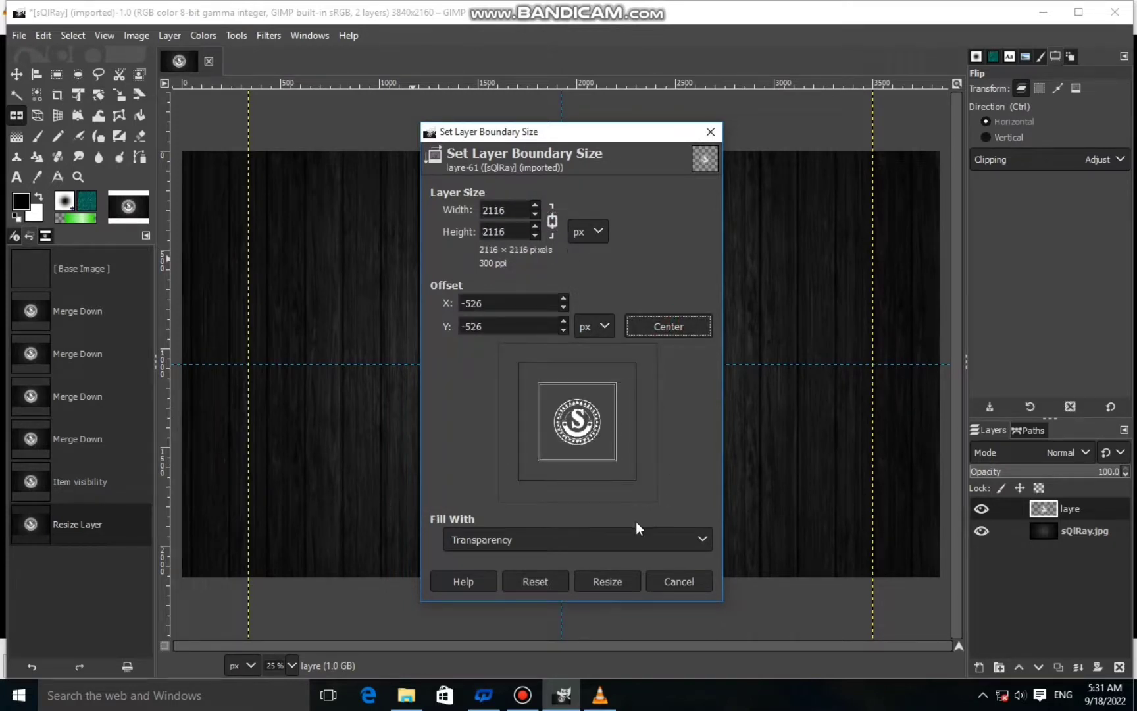
pyautogui.click(608, 581)
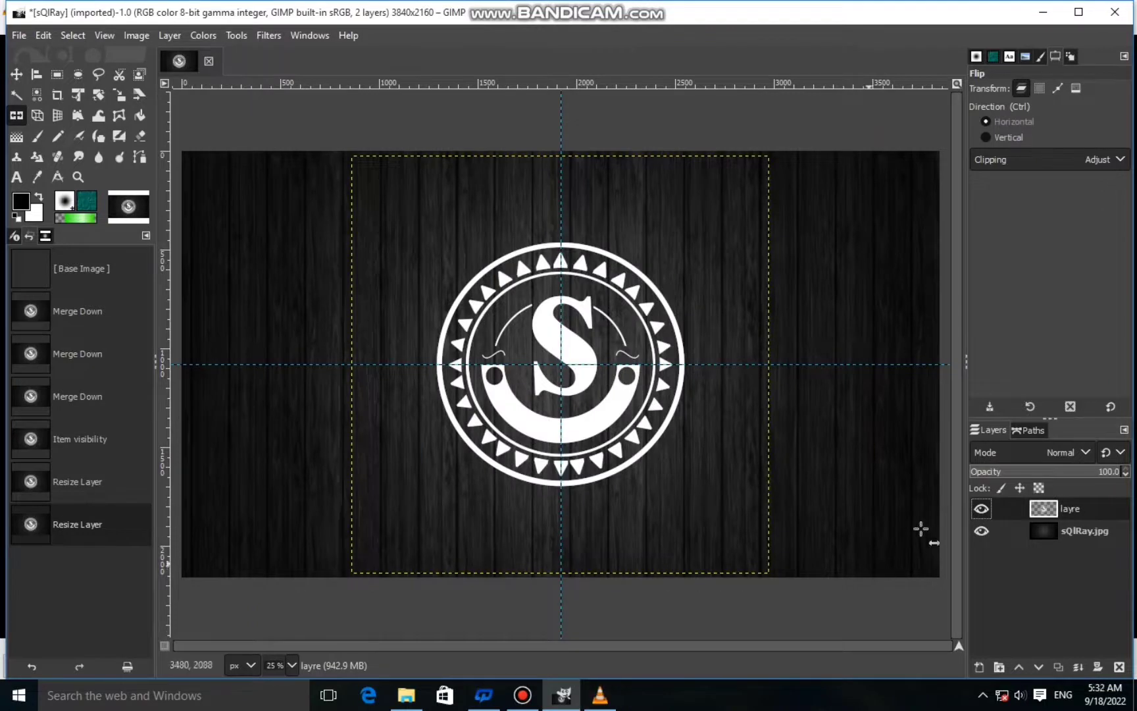
# Duplicate the emblem layer, hide the original, and rotate the copy with 3D Transform to about X 0.76, Y 19.44, Z -0.21.
pyautogui.click(1058, 667)
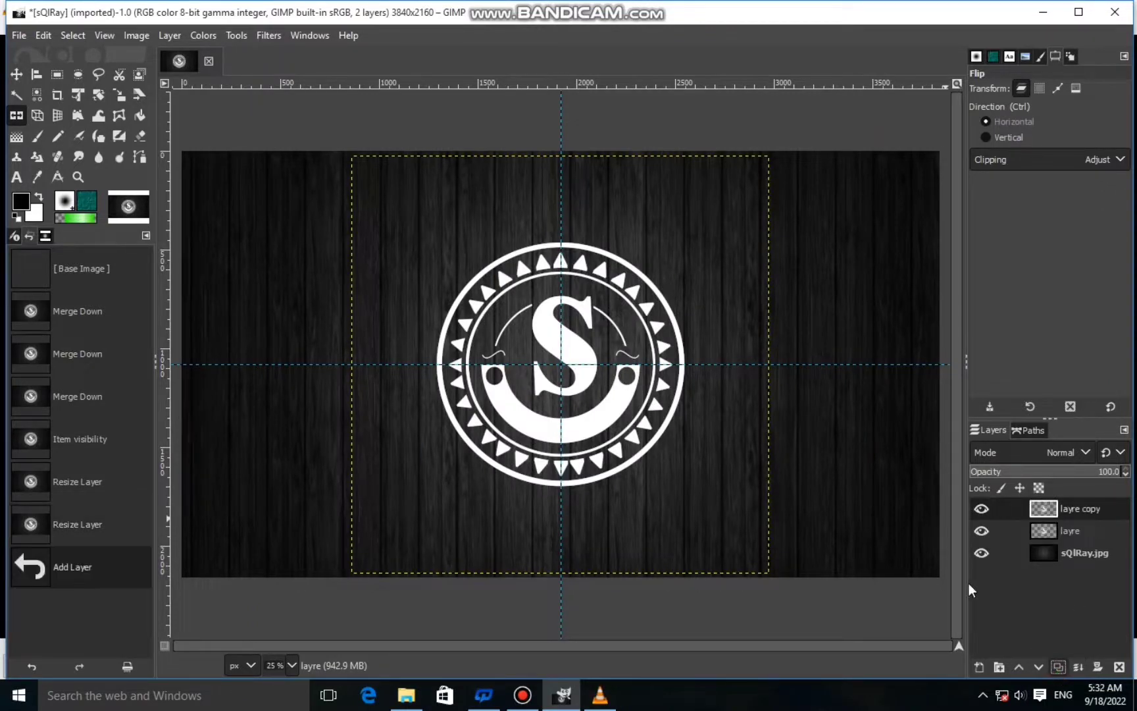
pyautogui.click(984, 531)
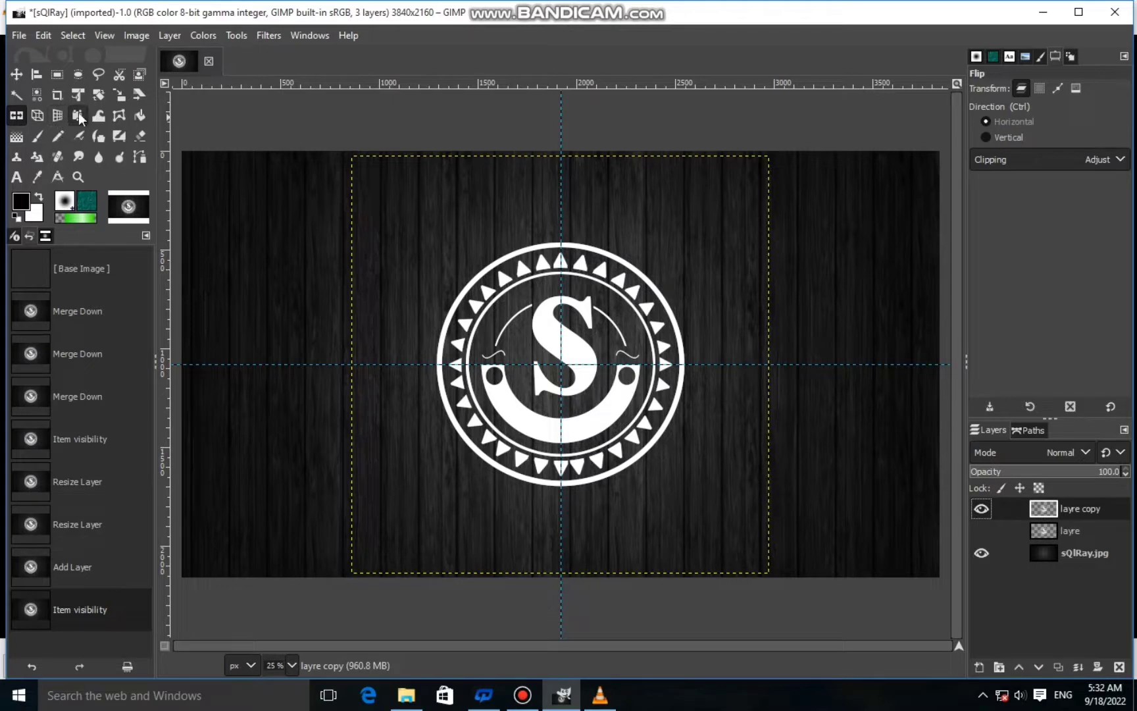
pyautogui.click(58, 116)
pyautogui.click(419, 343)
pyautogui.moveTo(418, 343); pyautogui.dragTo(458, 341)
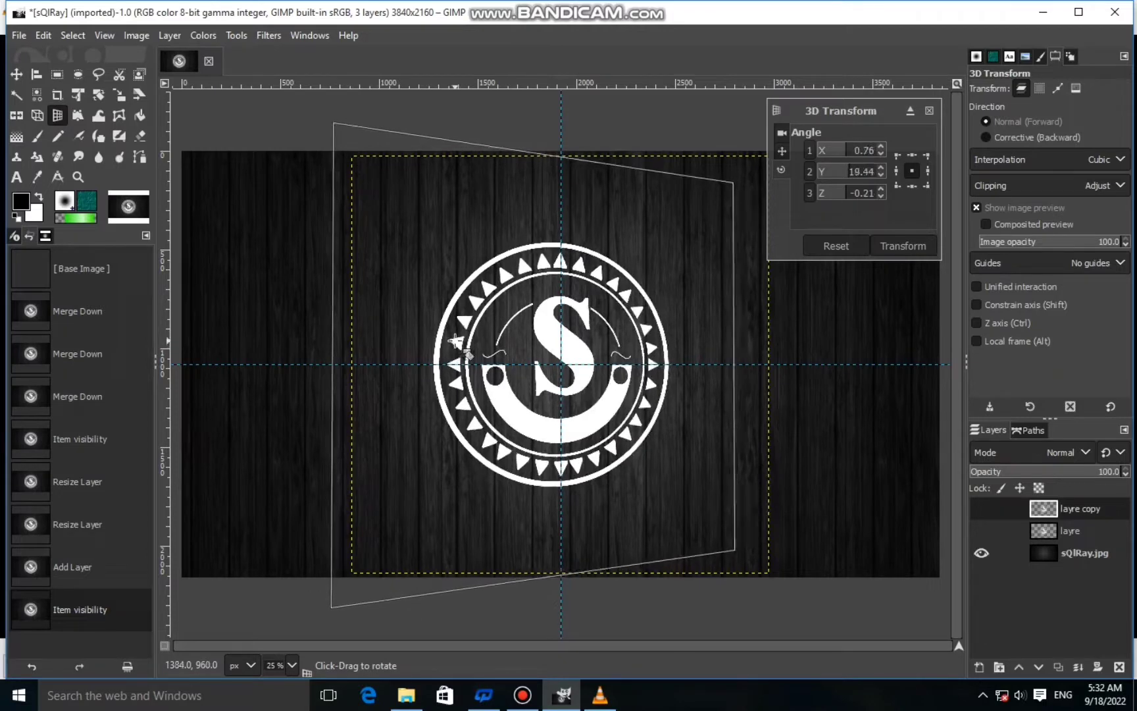
pyautogui.click(872, 250)
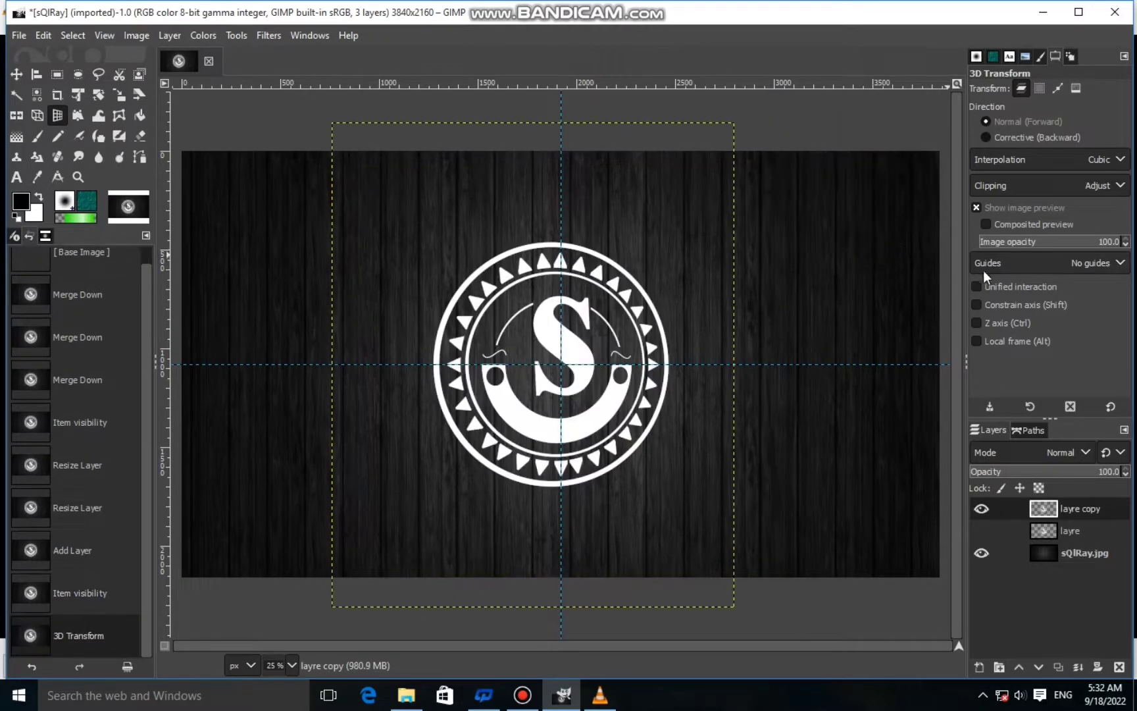
# Rotate the emblem copy again with 3D Transform by about X -2.18, Y 9.36, Z 0.20.
pyautogui.click(485, 324)
pyautogui.moveTo(485, 324); pyautogui.dragTo(514, 341)
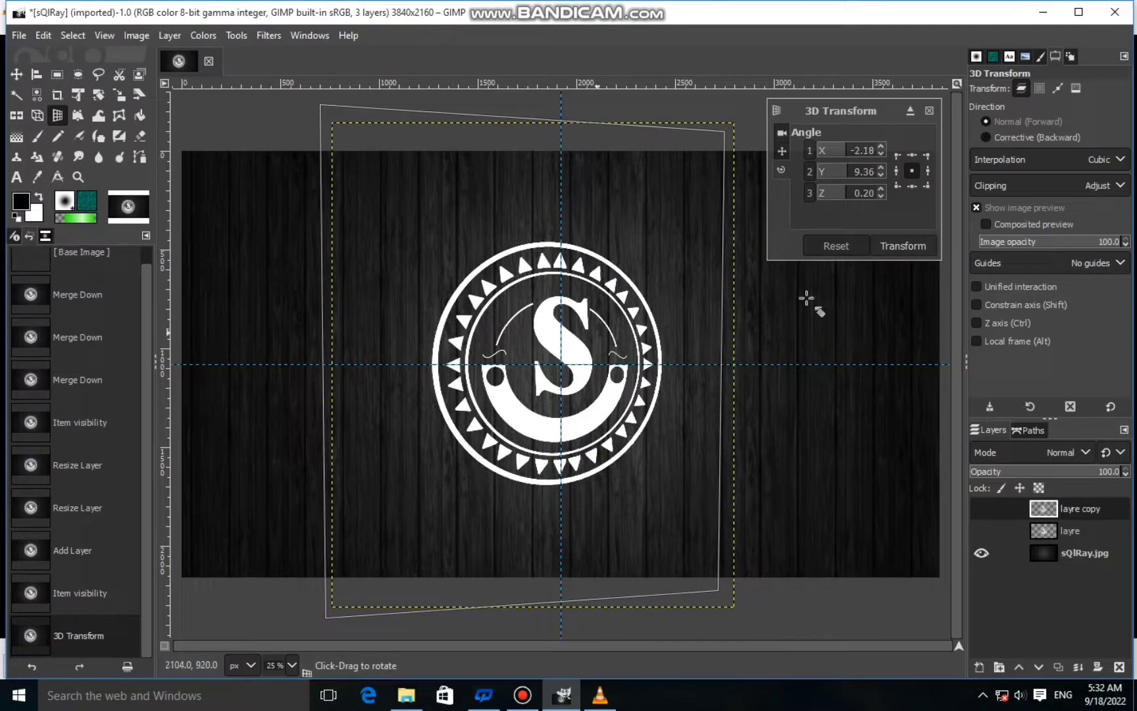
pyautogui.click(921, 252)
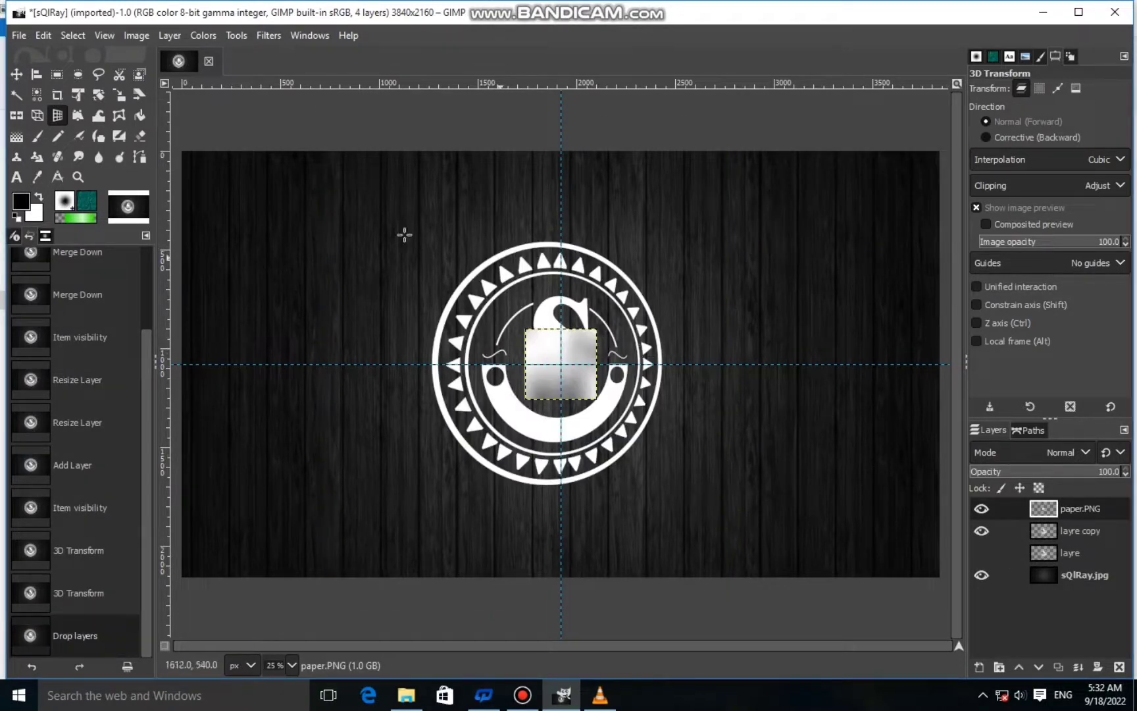
# Scale the paper.PNG texture layer to about 1476 × 1456 px so that it covers the whole emblem.
pyautogui.click(118, 94)
pyautogui.click(549, 382)
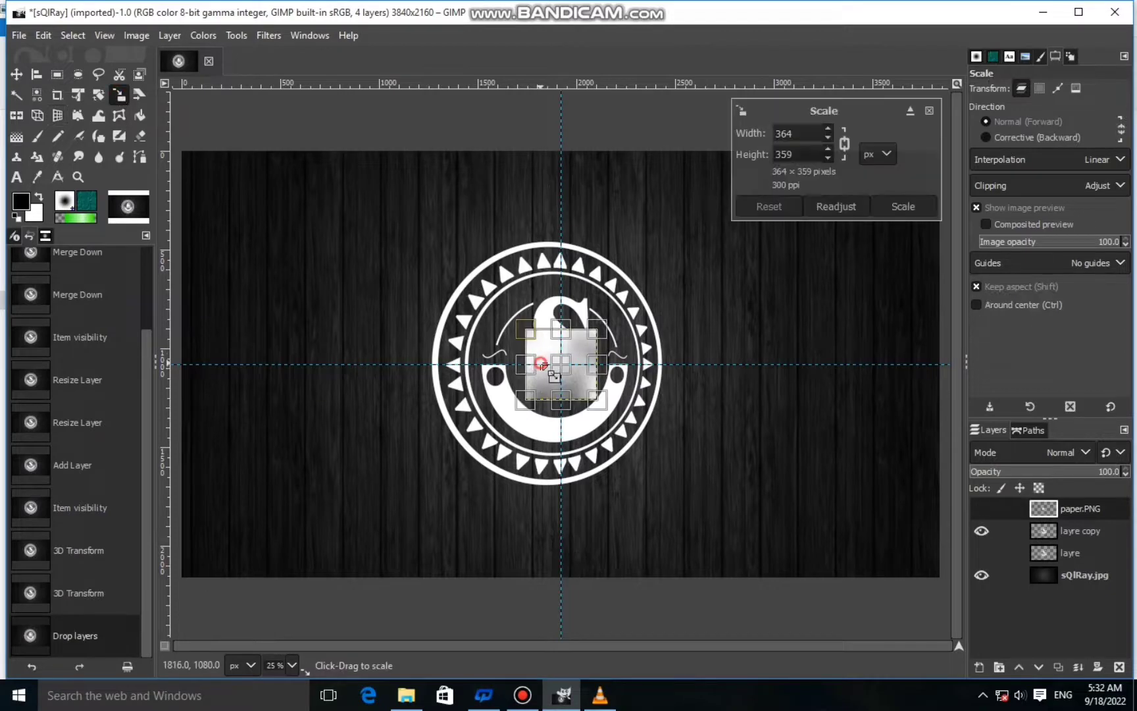
pyautogui.moveTo(528, 334); pyautogui.dragTo(399, 204)
pyautogui.moveTo(593, 405); pyautogui.dragTo(694, 497)
pyautogui.click(903, 206)
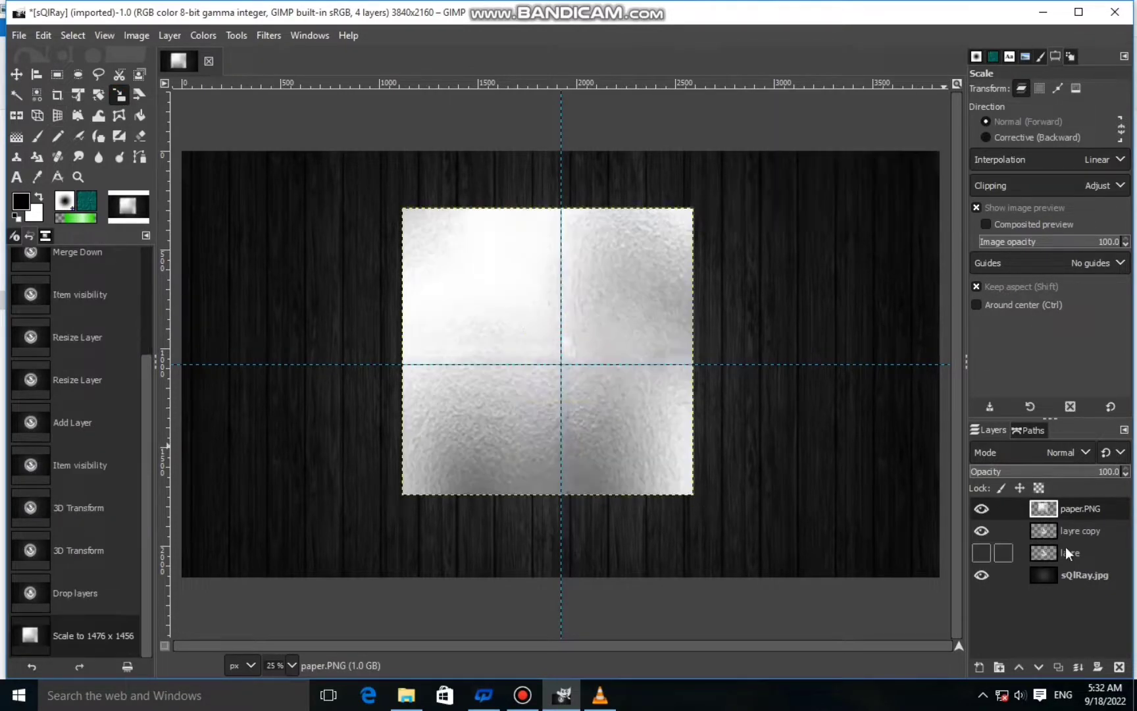
# Hide the paper.PNG layer and create a selection from the alpha of "layre copy".
pyautogui.keyDown('alt'); pyautogui.click(1051, 512); pyautogui.keyUp('alt')
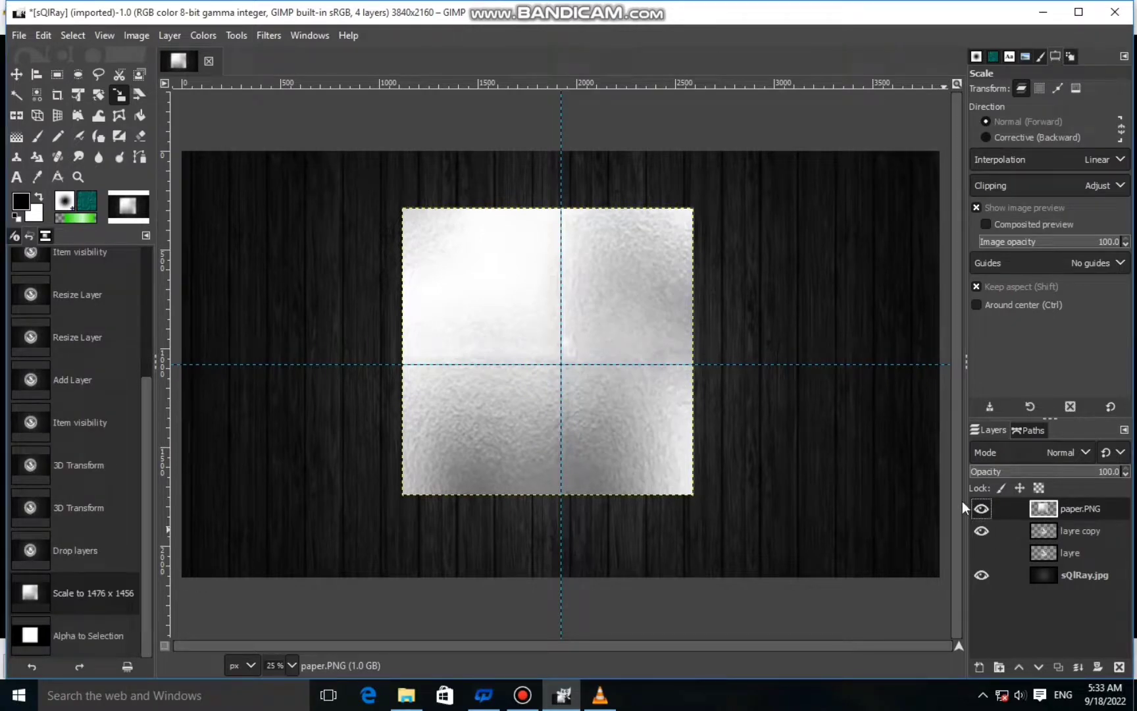
pyautogui.click(980, 507)
pyautogui.click(1042, 535)
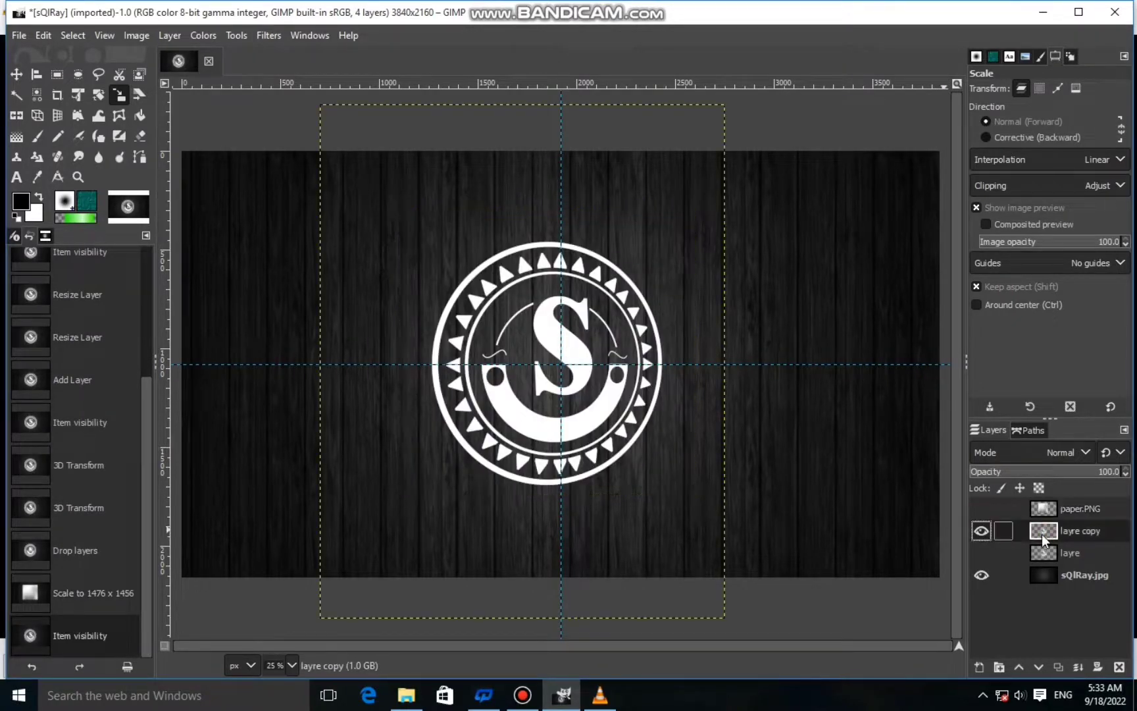
pyautogui.click(981, 531)
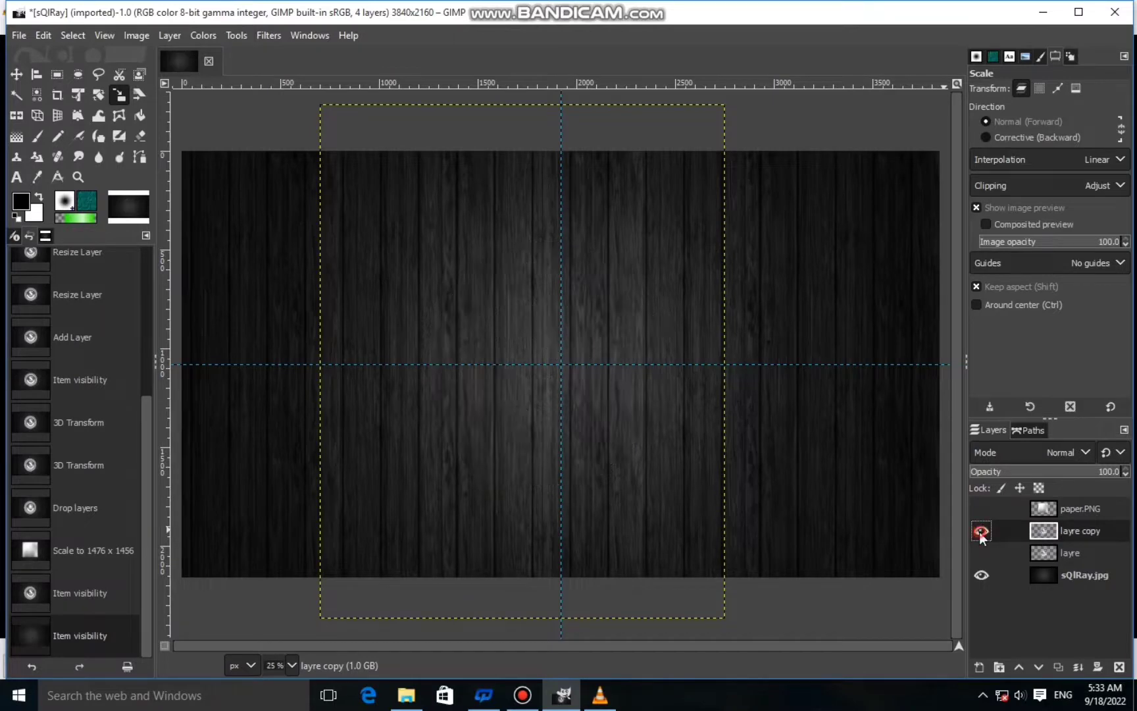
pyautogui.click(981, 532)
pyautogui.rightClick(1029, 532)
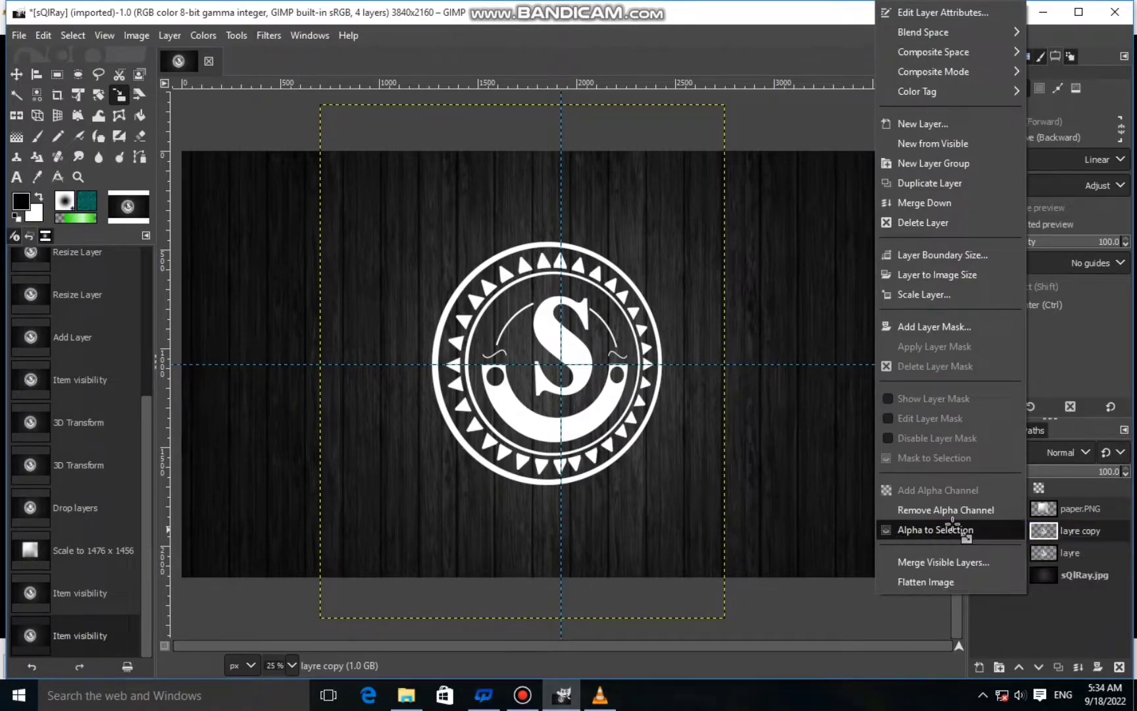
pyautogui.click(948, 523)
# Show the paper.PNG layer, cut away its texture outside the emblem using the inverted selection, and clear the selection.
pyautogui.click(1037, 510)
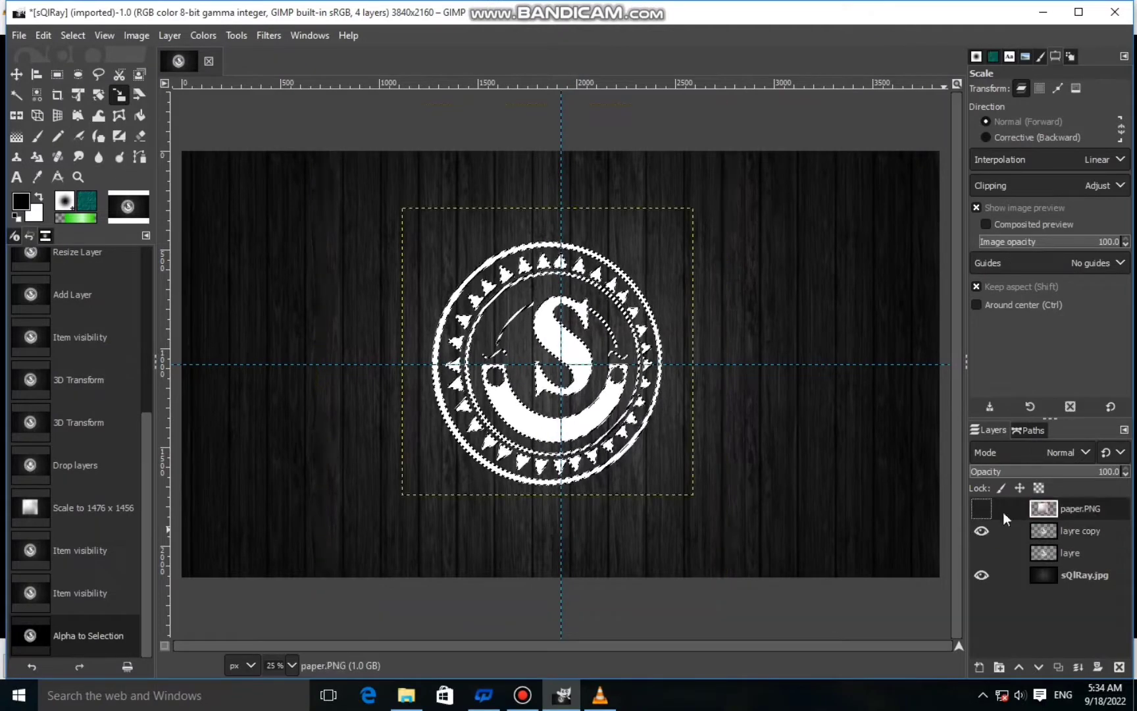
pyautogui.click(981, 510)
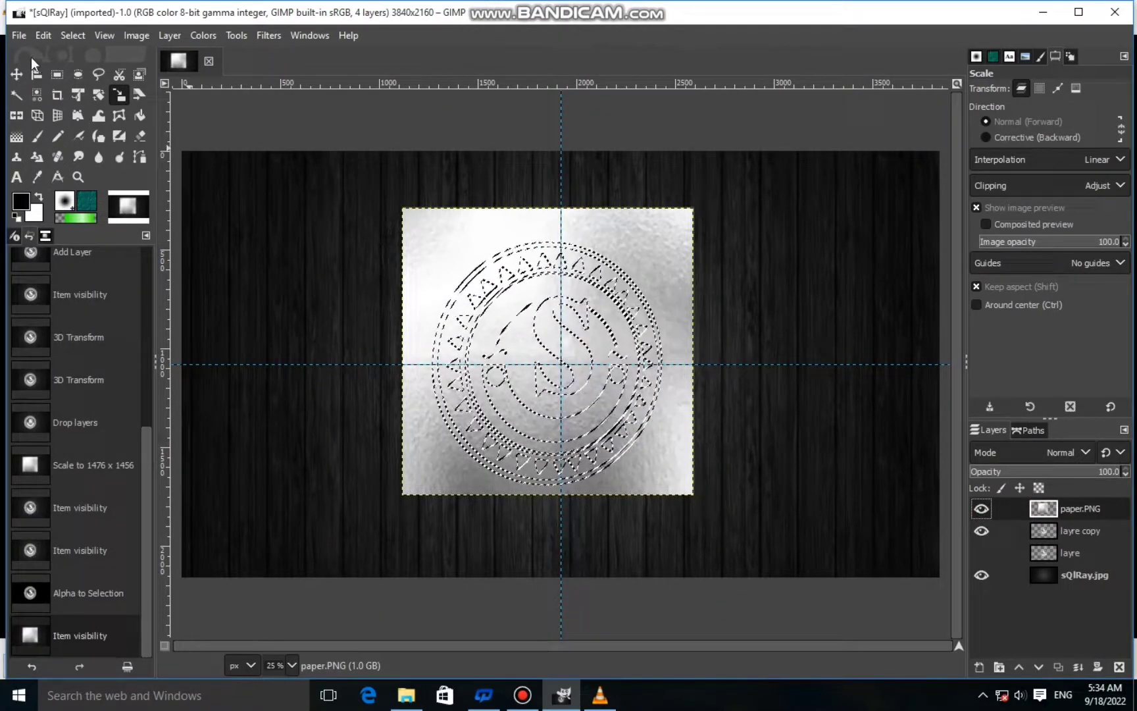
pyautogui.click(64, 37)
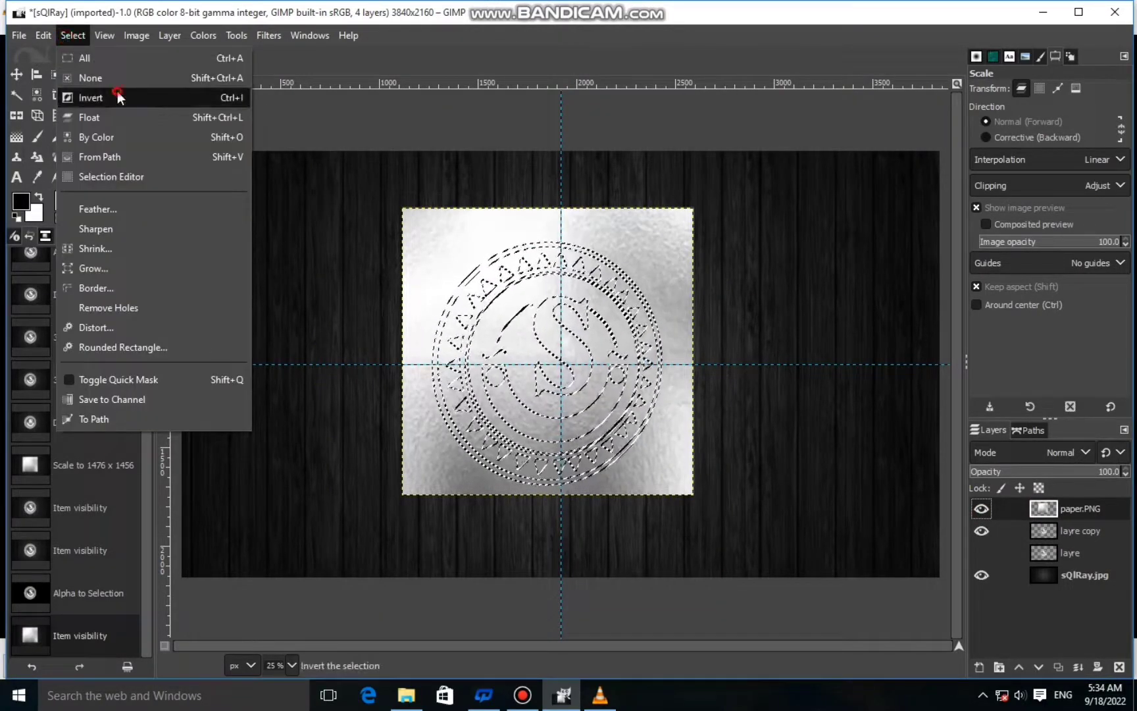
pyautogui.click(117, 91)
pyautogui.rightClick(418, 264)
pyautogui.moveTo(466, 305)
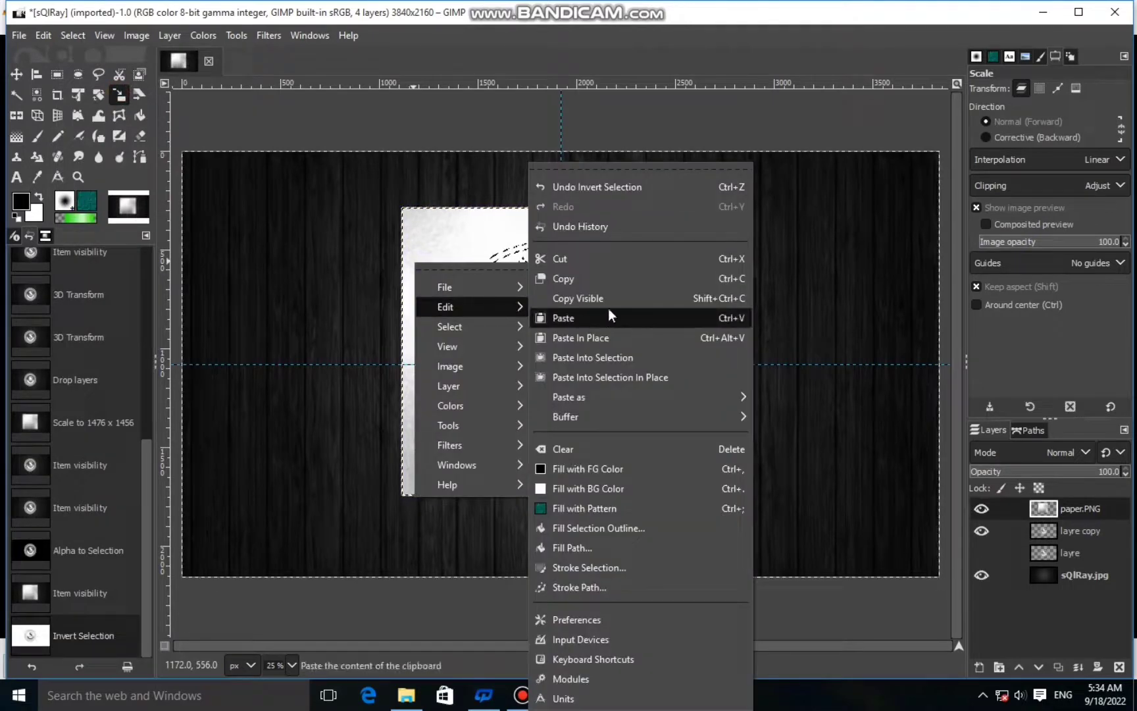
pyautogui.click(580, 259)
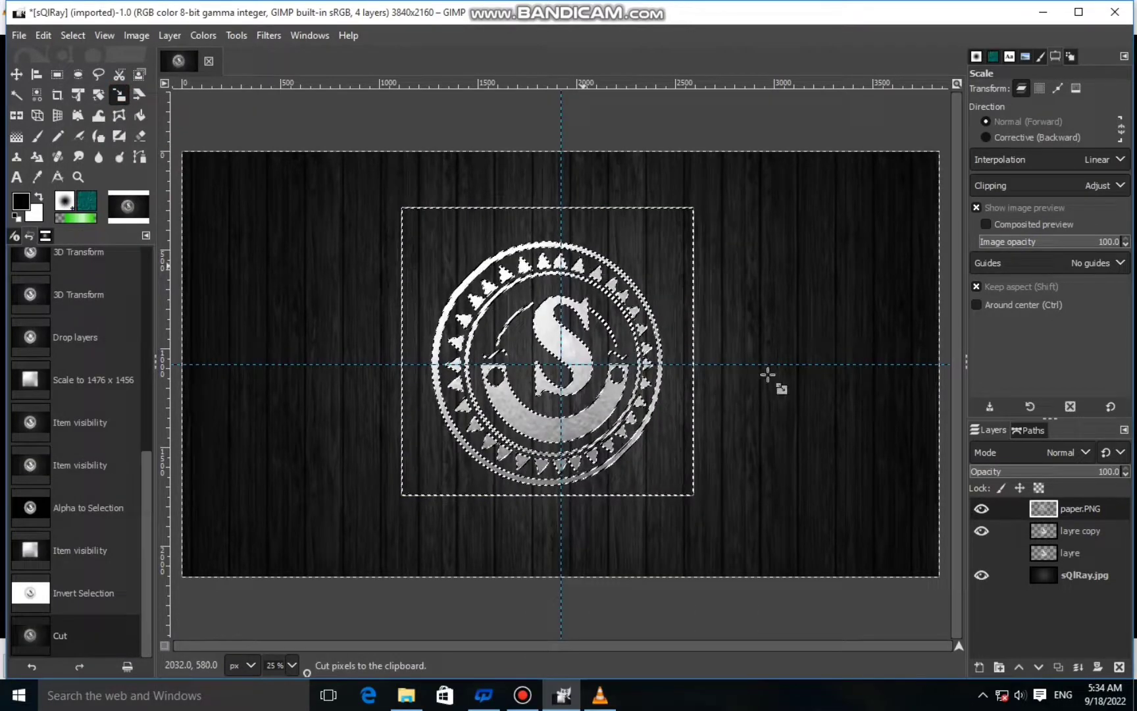
pyautogui.click(74, 37)
pyautogui.click(102, 79)
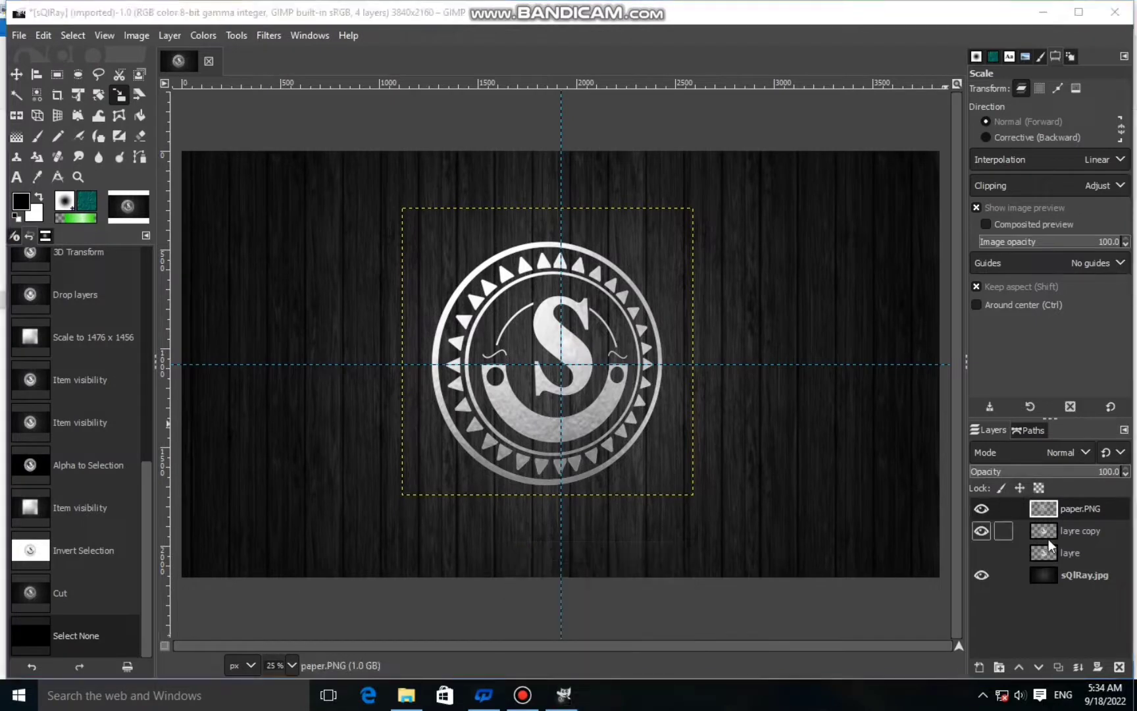
# Start a Long Shadow filter on "layre copy" with its angle set to about 177.61.
pyautogui.click(1049, 539)
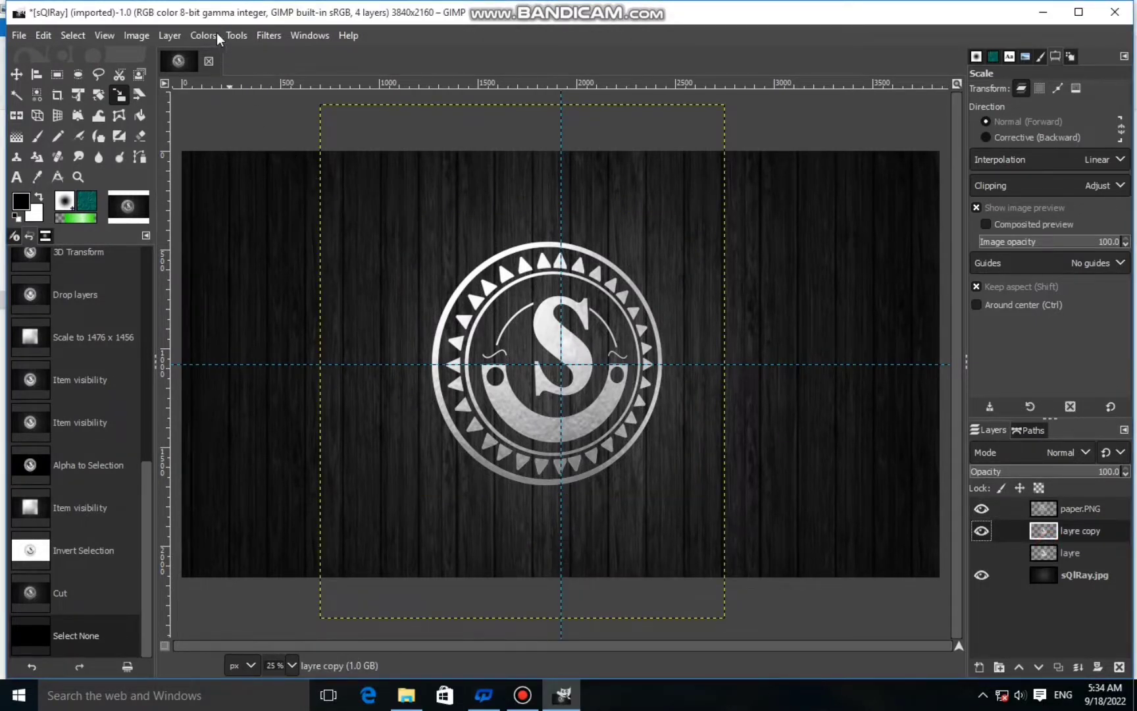
pyautogui.click(266, 35)
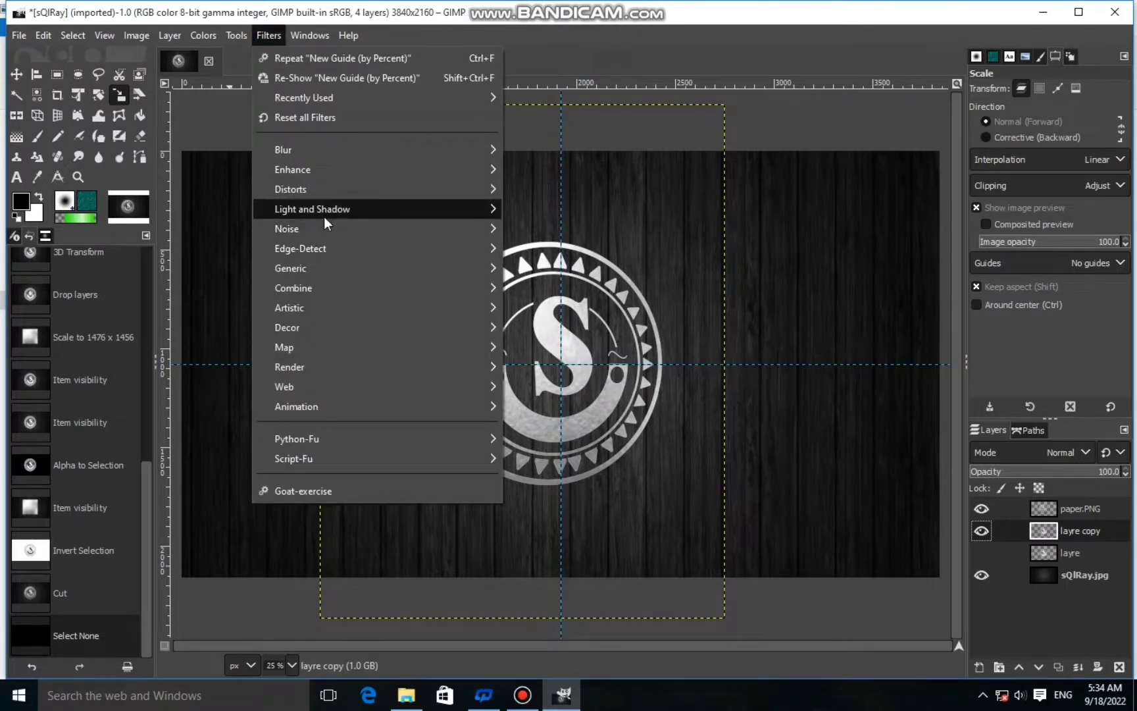
pyautogui.moveTo(323, 214)
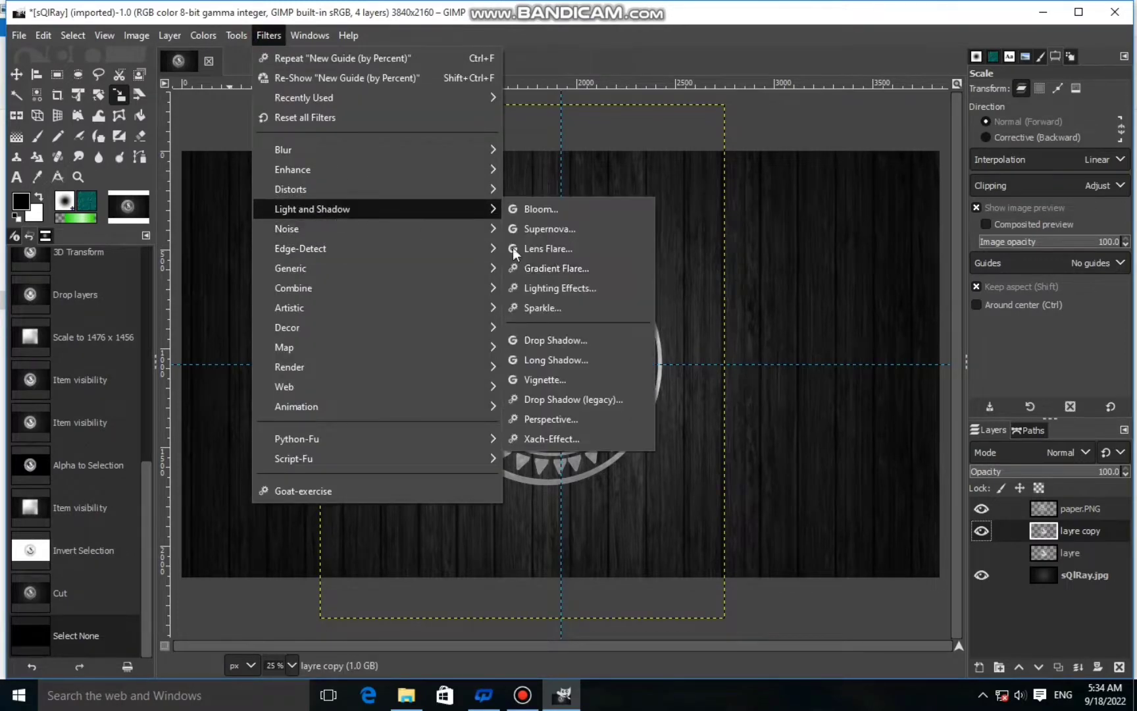
pyautogui.click(575, 358)
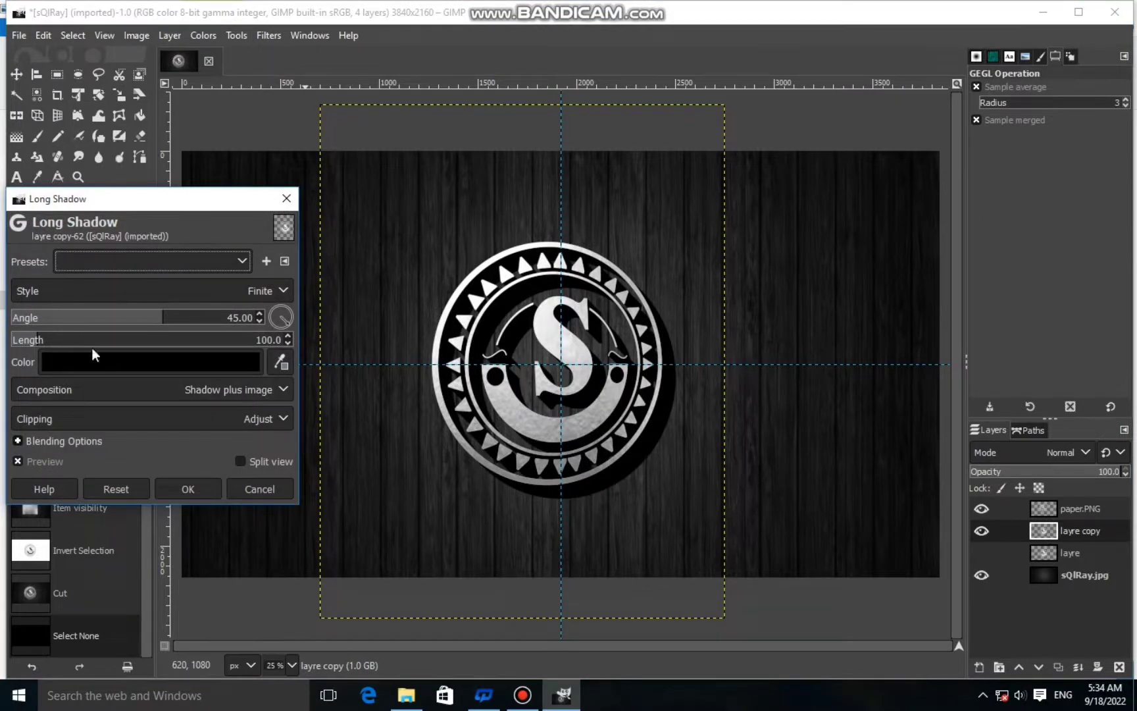
pyautogui.moveTo(281, 322)
pyautogui.mouseDown()
pyautogui.moveTo(266, 319)
pyautogui.moveTo(267, 305)
pyautogui.mouseUp()
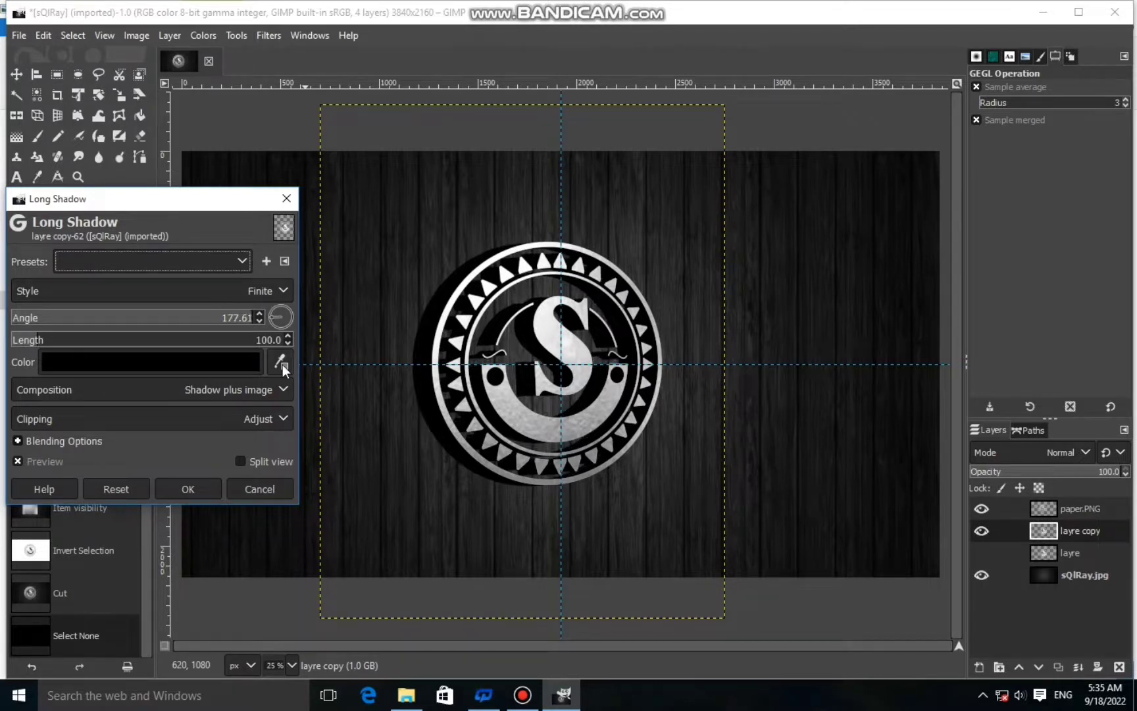
# Set the long shadow's style to Fading (fixed length) and its length to about 418.6.
pyautogui.moveTo(62, 342); pyautogui.dragTo(89, 346)
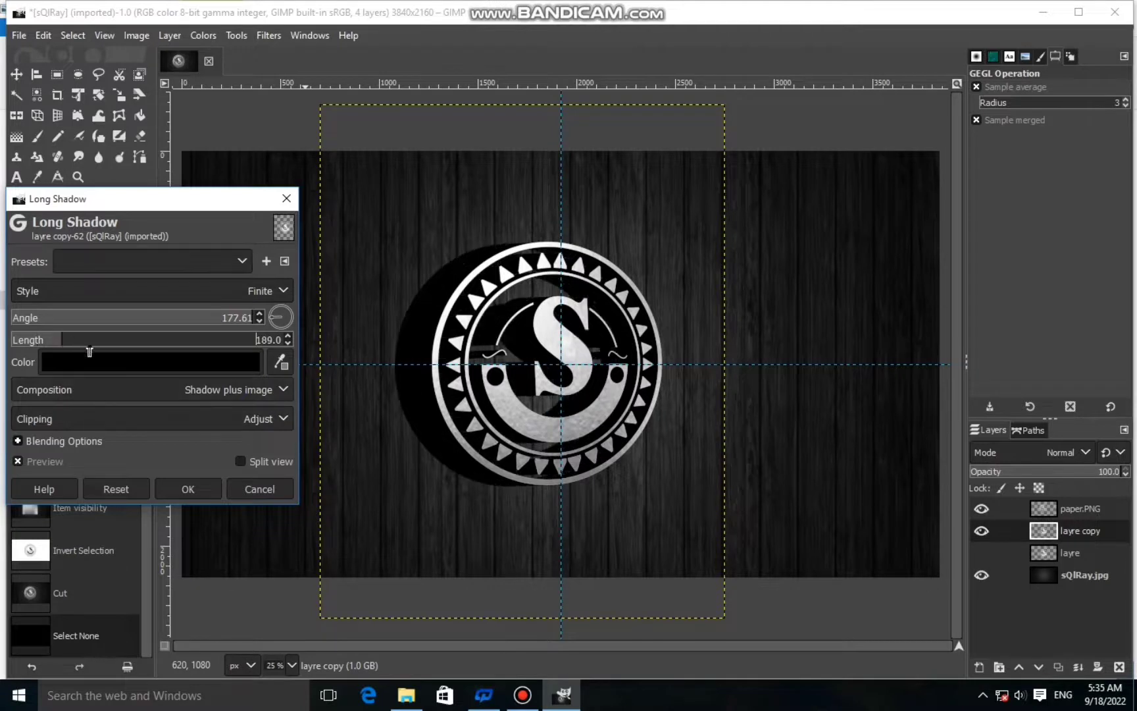
pyautogui.click(214, 292)
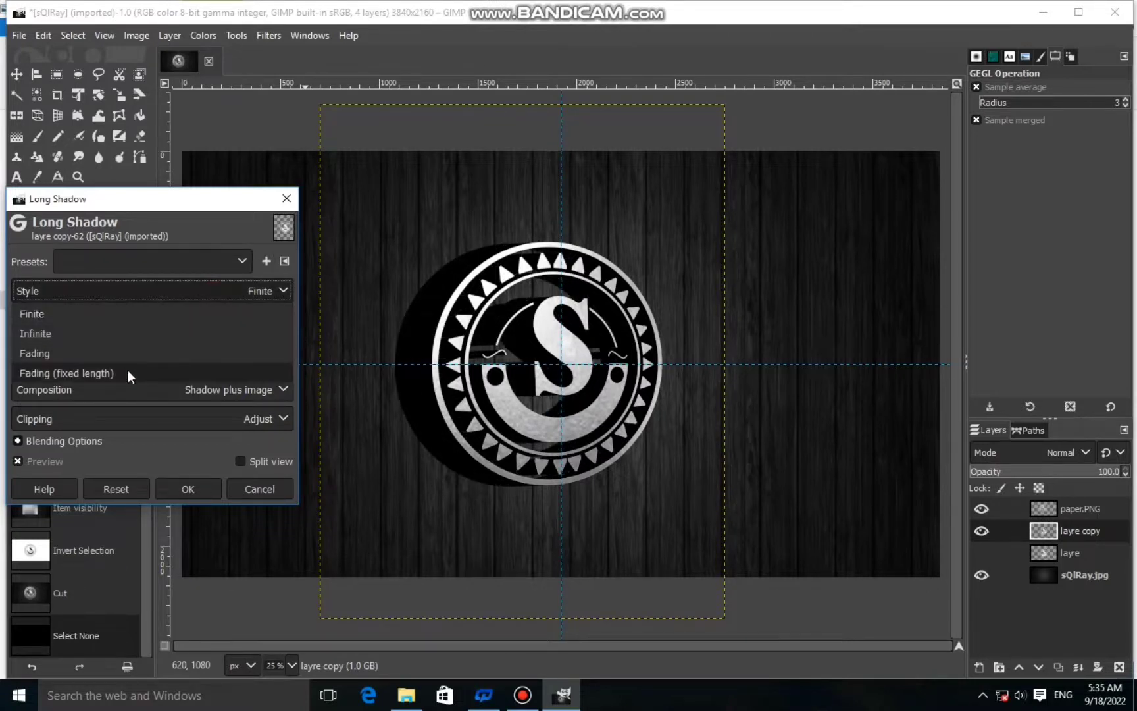
pyautogui.click(128, 371)
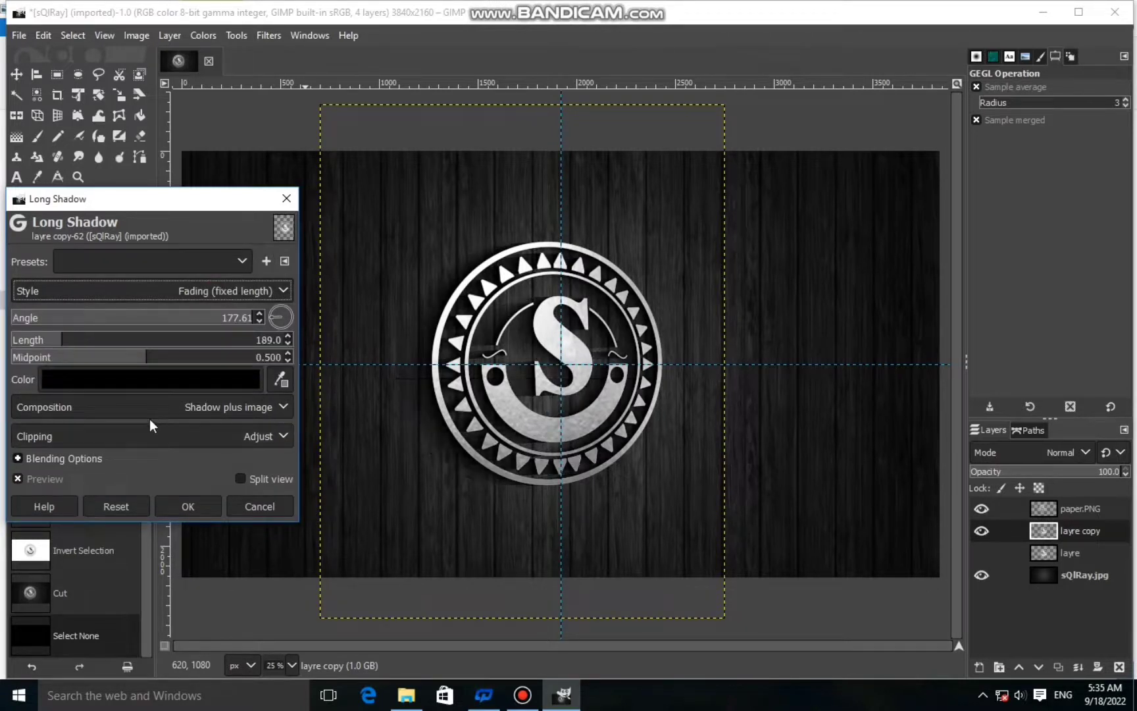
pyautogui.click(82, 340)
pyautogui.click(126, 345)
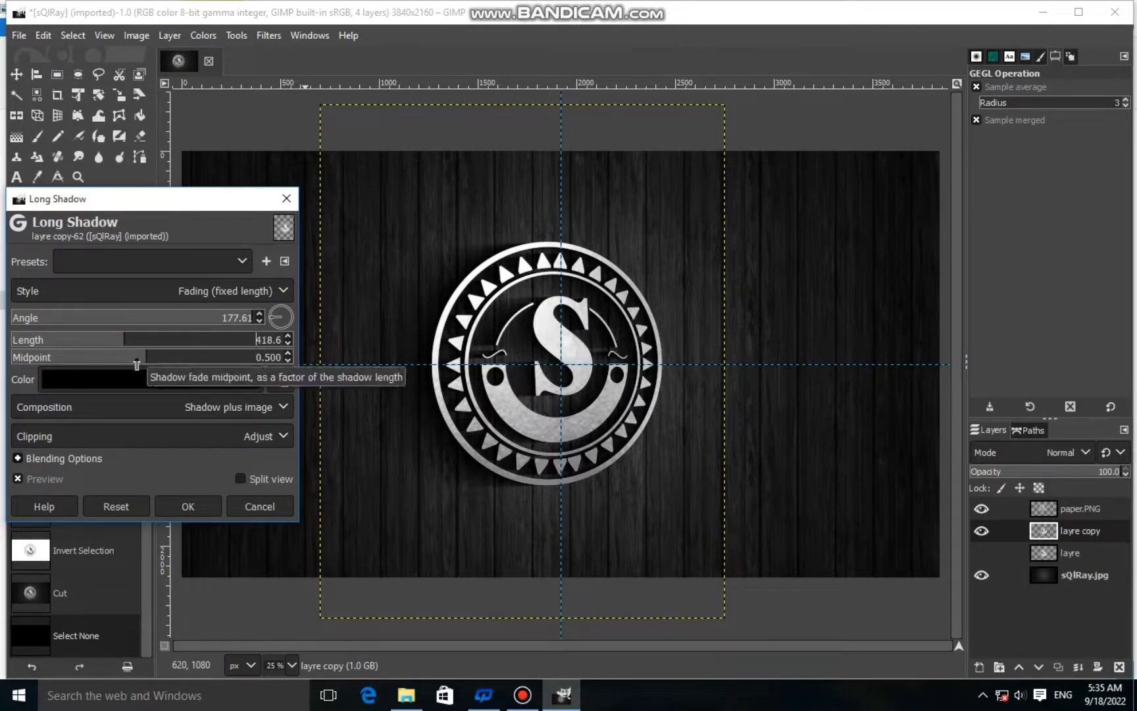
# Fine-tune the fade midpoint of the long shadow and apply the filter to the emblem copy.
pyautogui.click(204, 360)
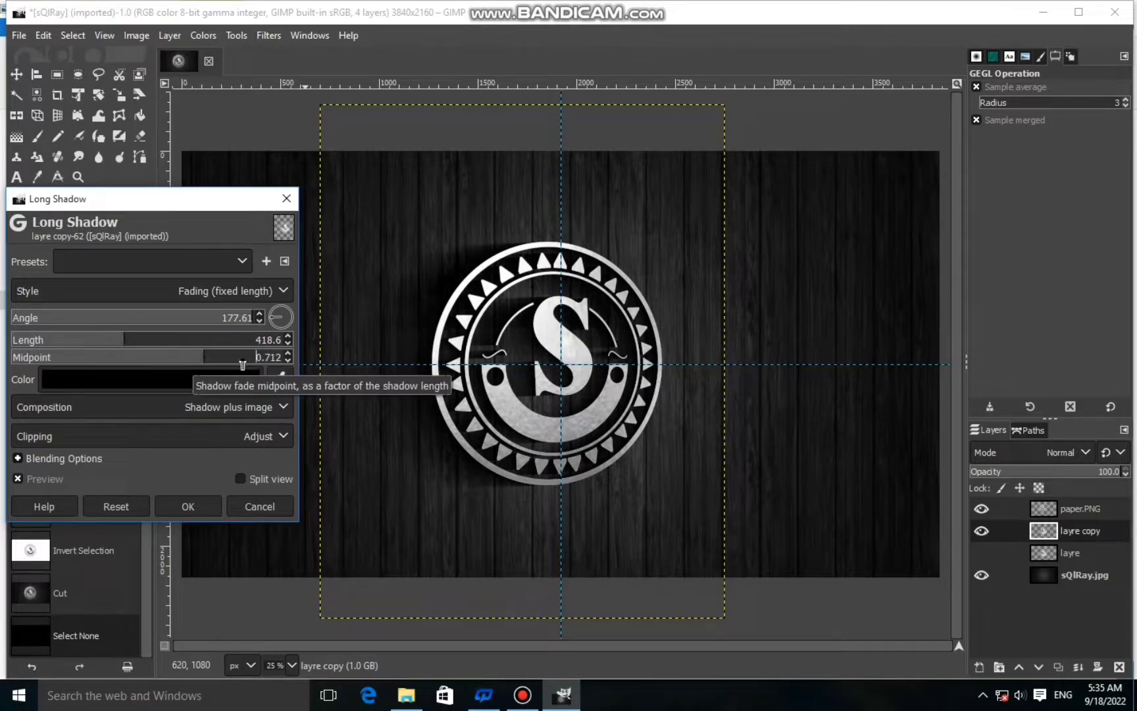
pyautogui.click(175, 367)
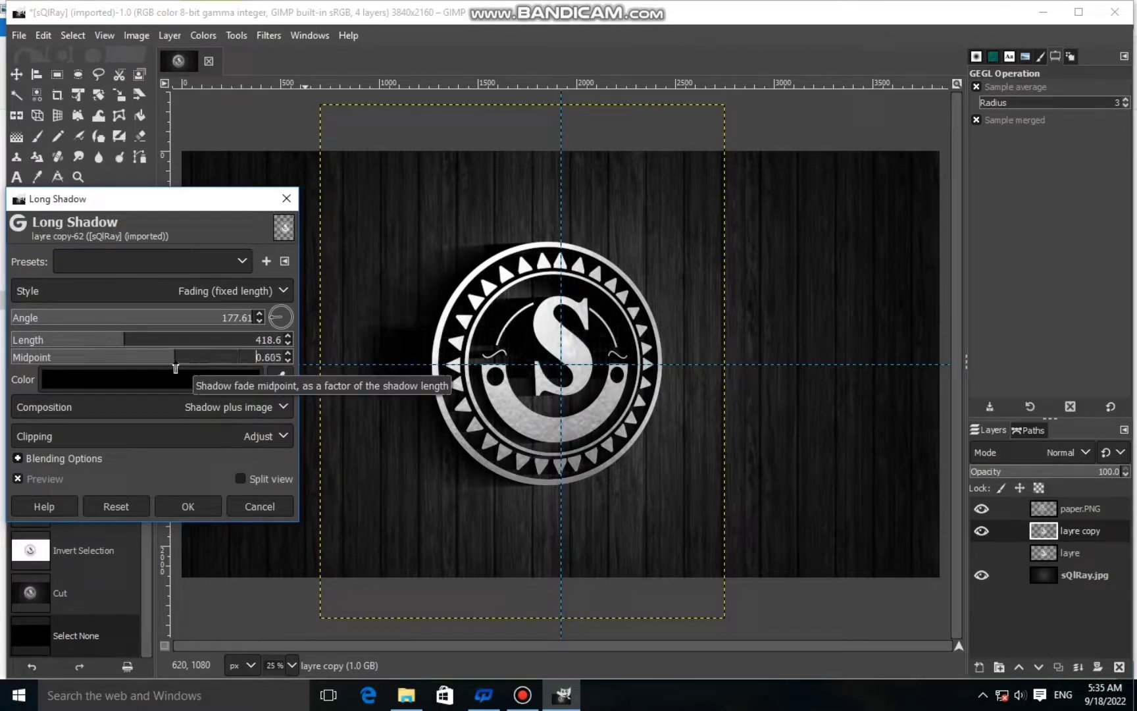
pyautogui.click(166, 370)
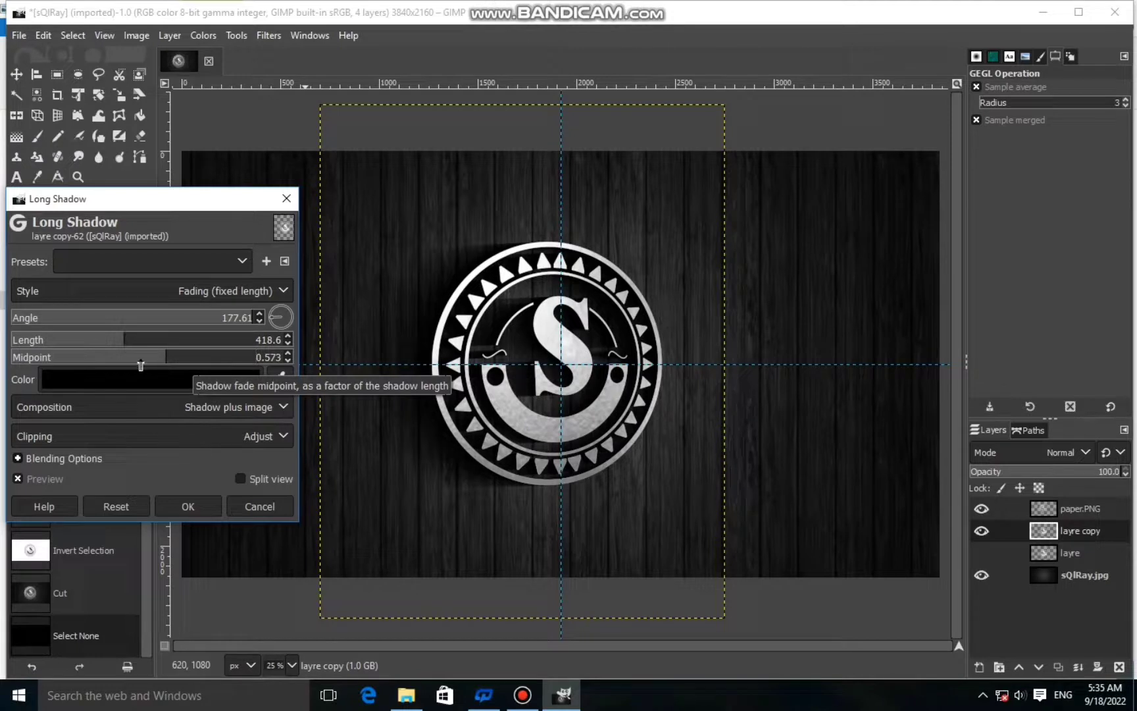
pyautogui.click(139, 365)
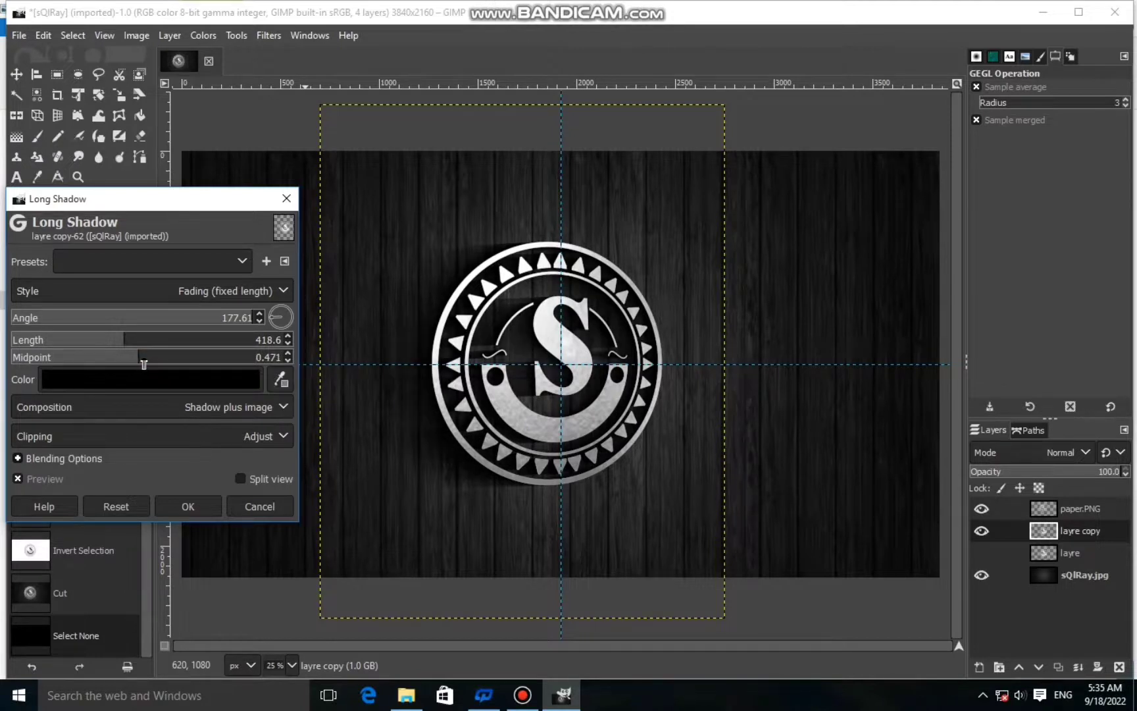
pyautogui.click(156, 357)
pyautogui.click(192, 512)
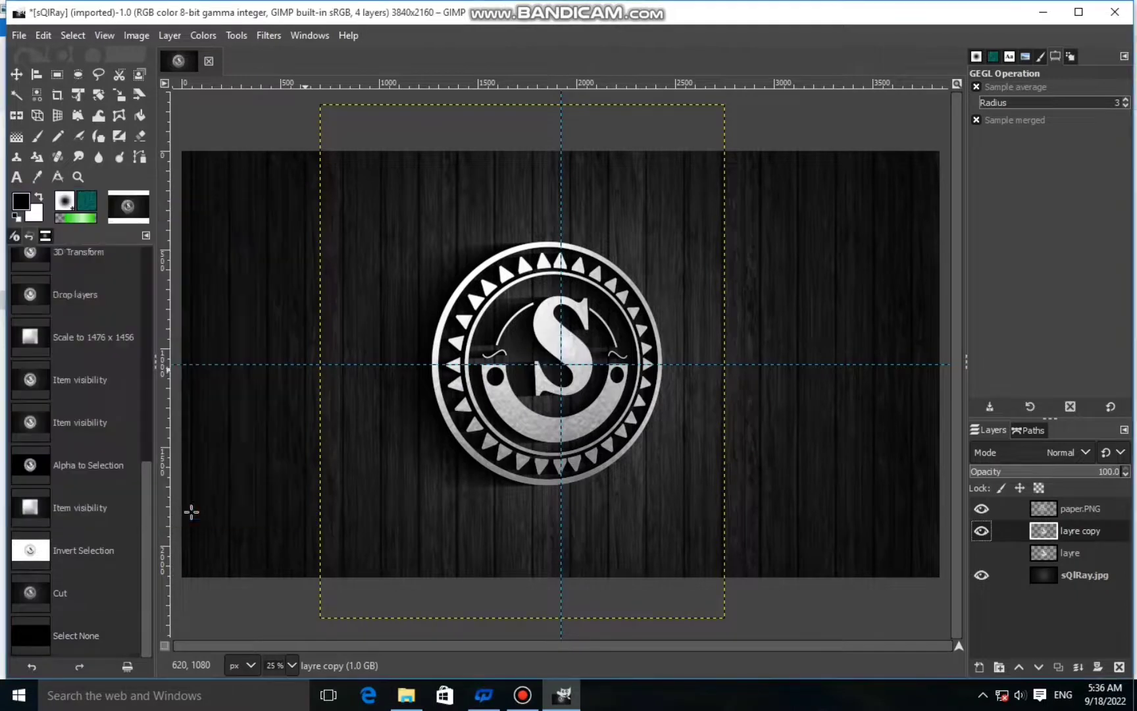
# Select the sQlRay.jpg background layer and remove the vertical and horizontal guides from the image.
pyautogui.click(1054, 577)
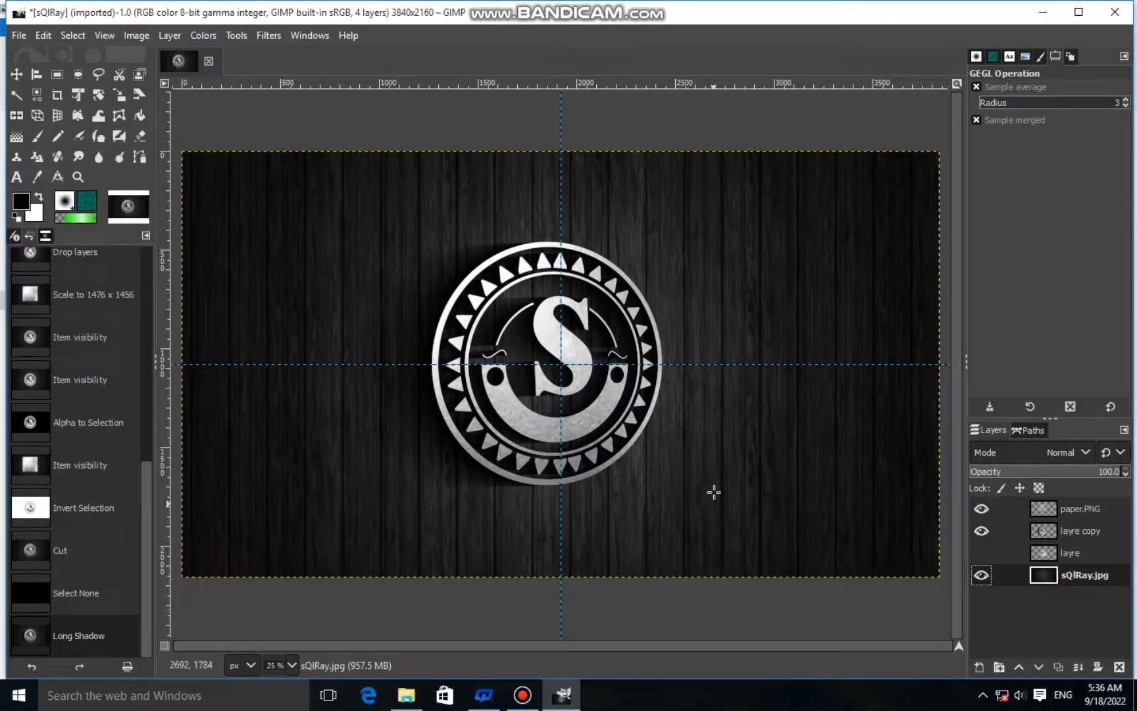
pyautogui.click(16, 74)
pyautogui.moveTo(560, 401); pyautogui.dragTo(958, 398)
pyautogui.moveTo(643, 387); pyautogui.dragTo(654, 662)
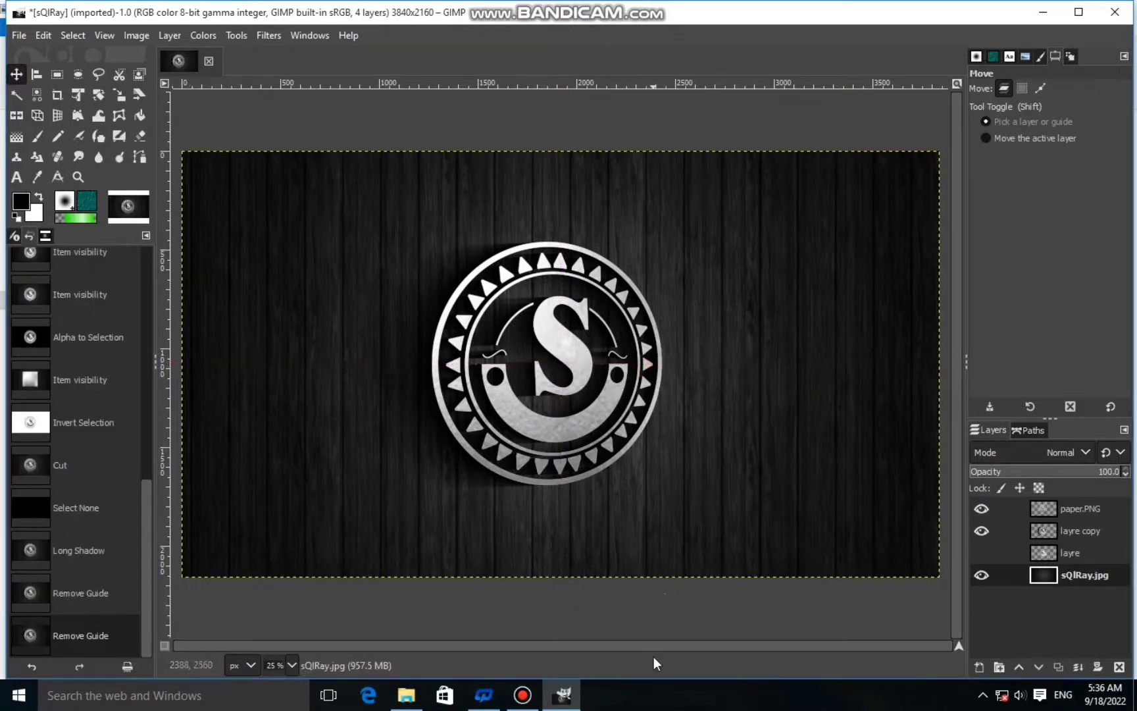
pyautogui.scroll(2, 685, 398)
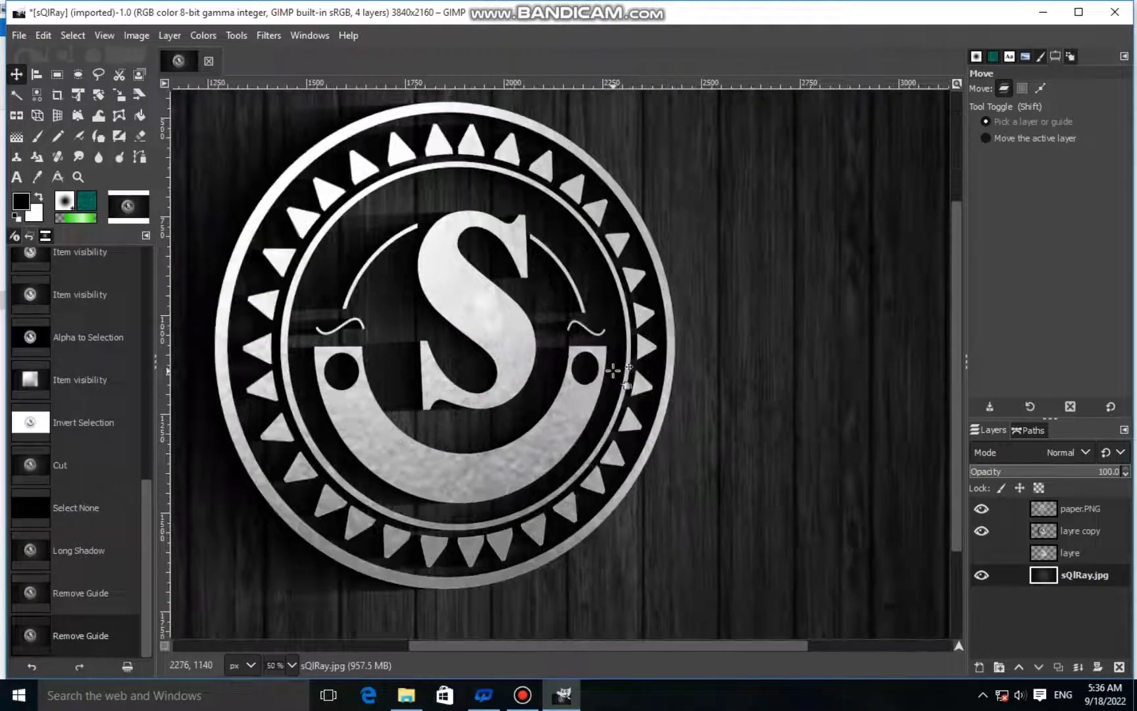
pyautogui.scroll(1, 438, 408)
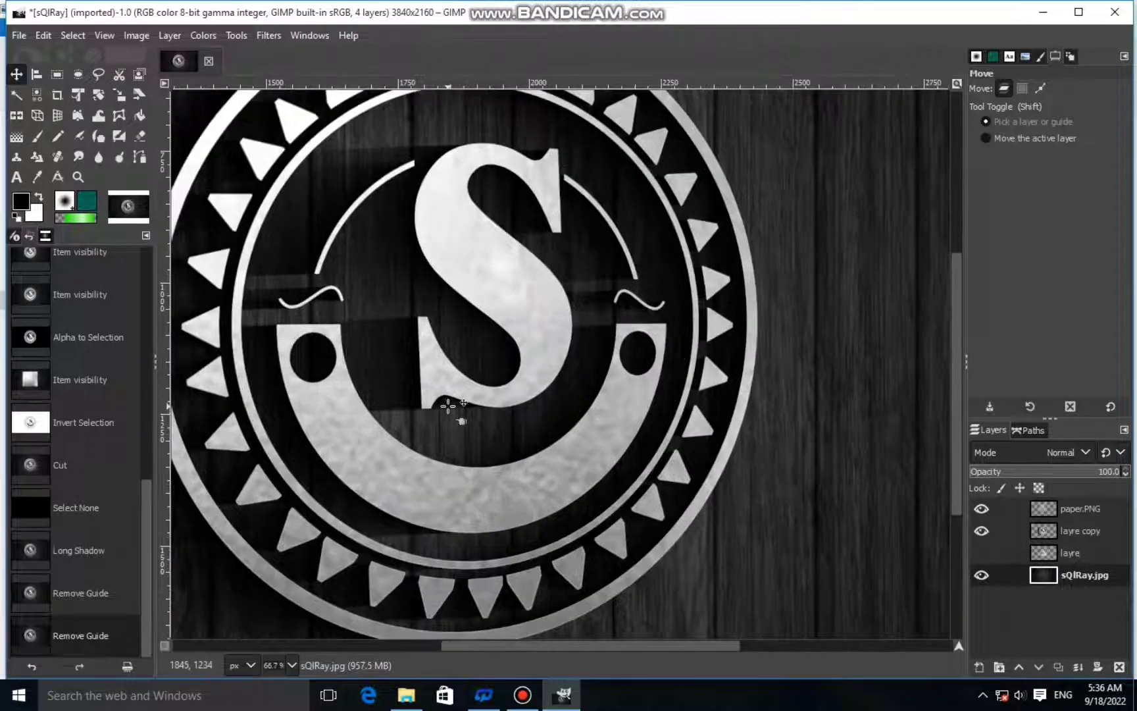